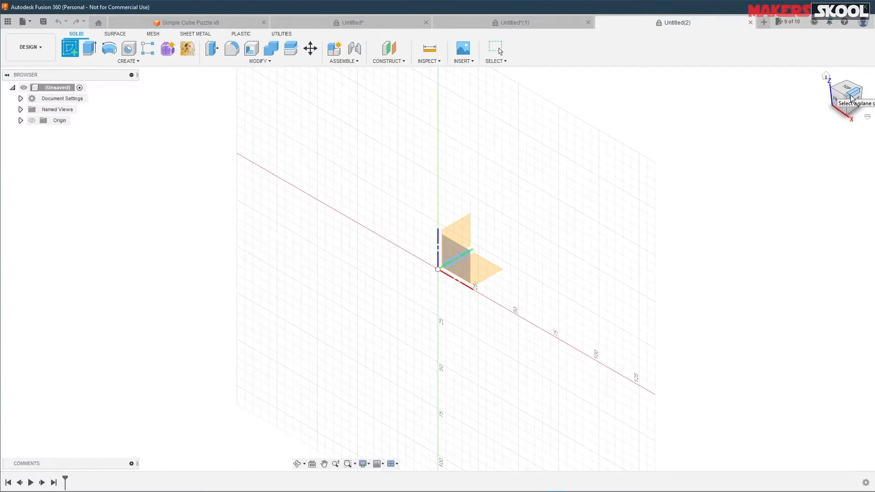
Step: Sketch a two-point rectangle about 71 by 46 mm on the horizontal XY plane, clear of the origin, and finish the sketch
click(851, 97)
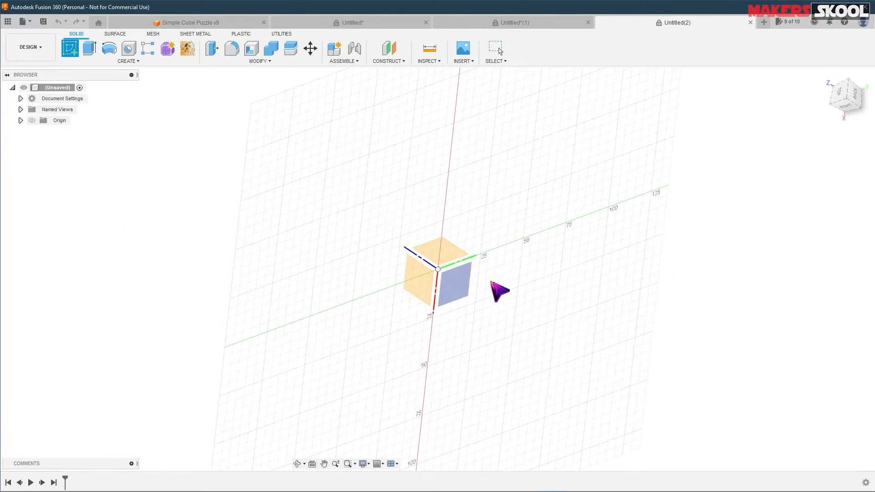
click(461, 291)
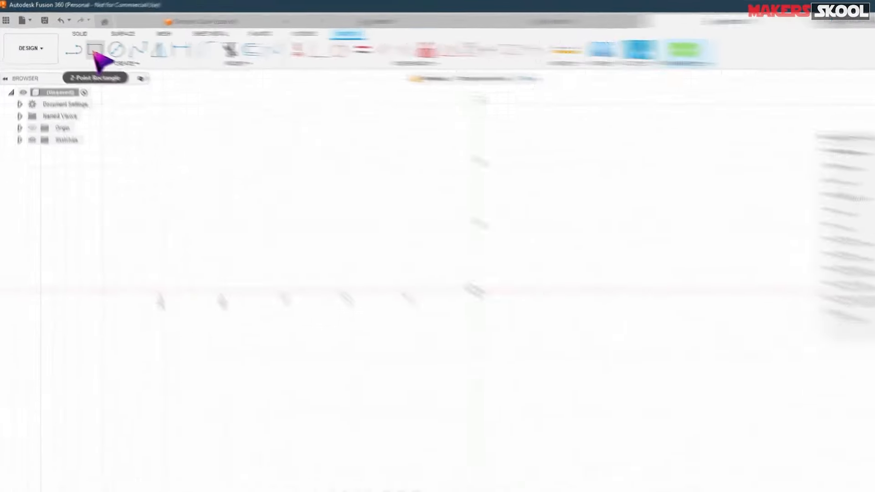
click(119, 57)
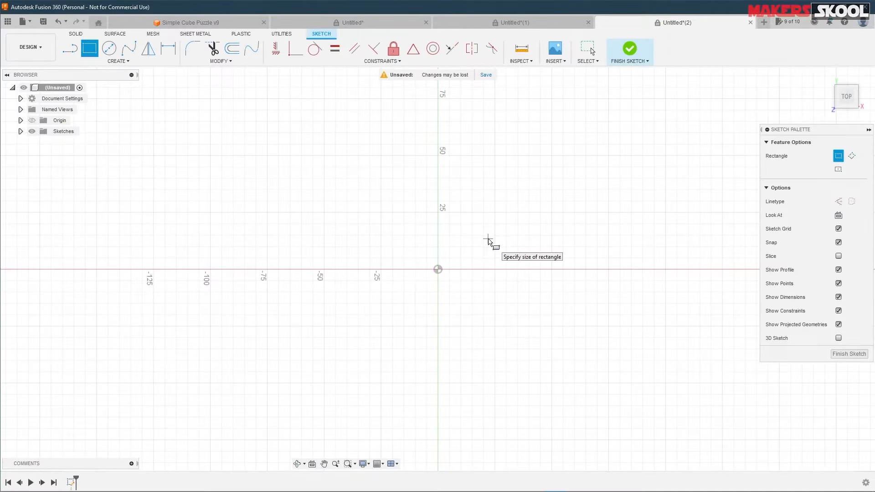
click(487, 238)
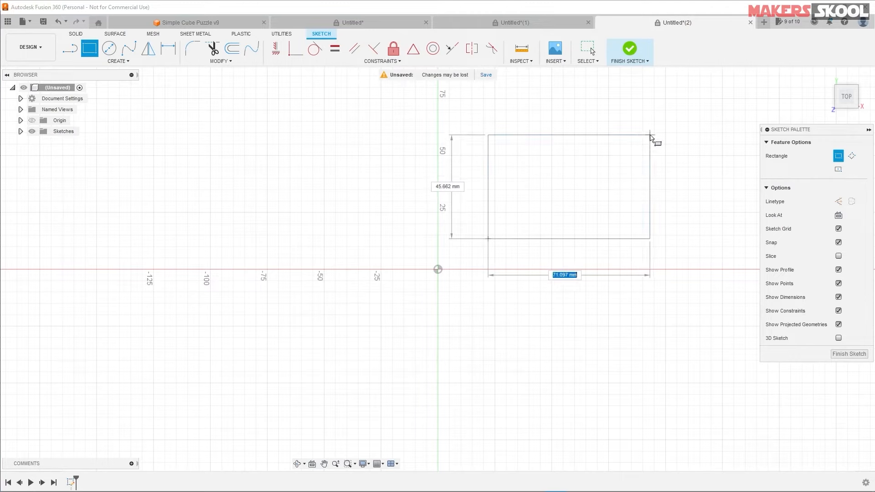
click(650, 135)
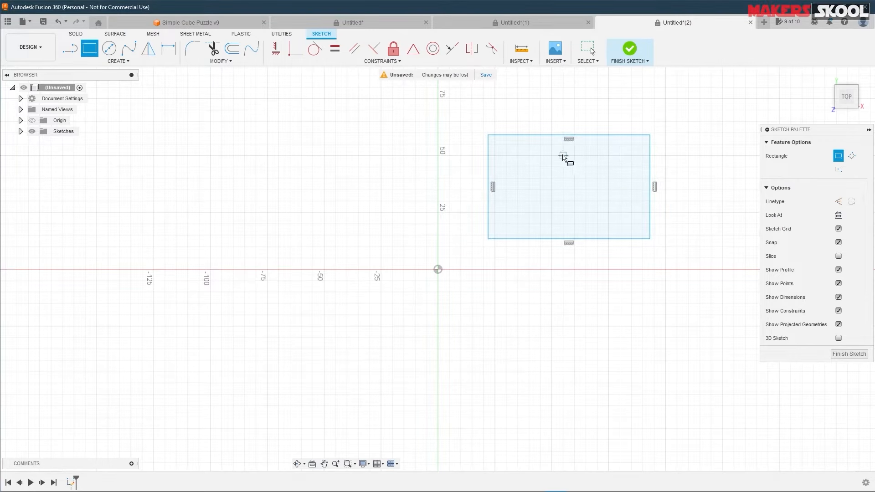
click(628, 51)
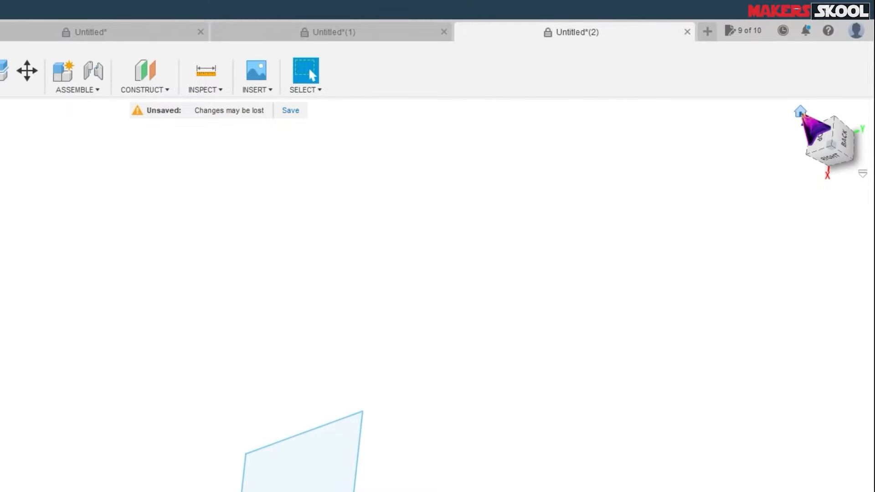
Step: Extrude the rectangle profile 45 mm upward as a new body
click(803, 114)
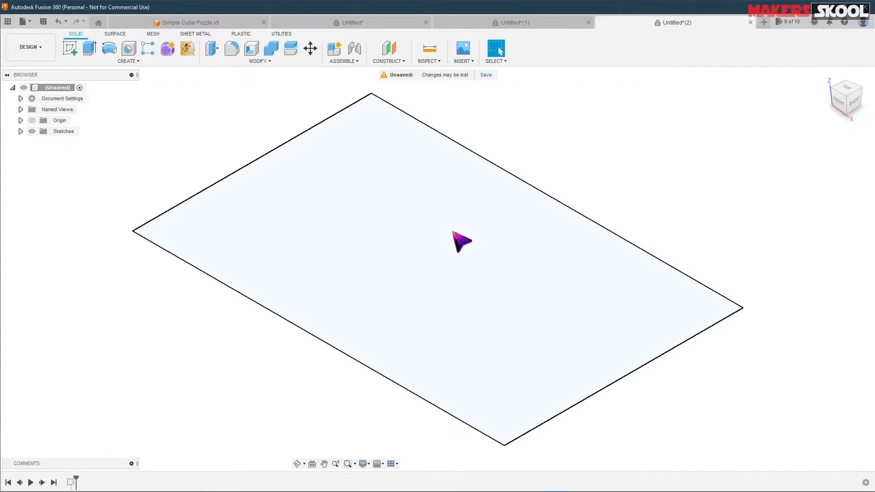
scroll(453, 231, down, 2)
scroll(454, 231, up, 5)
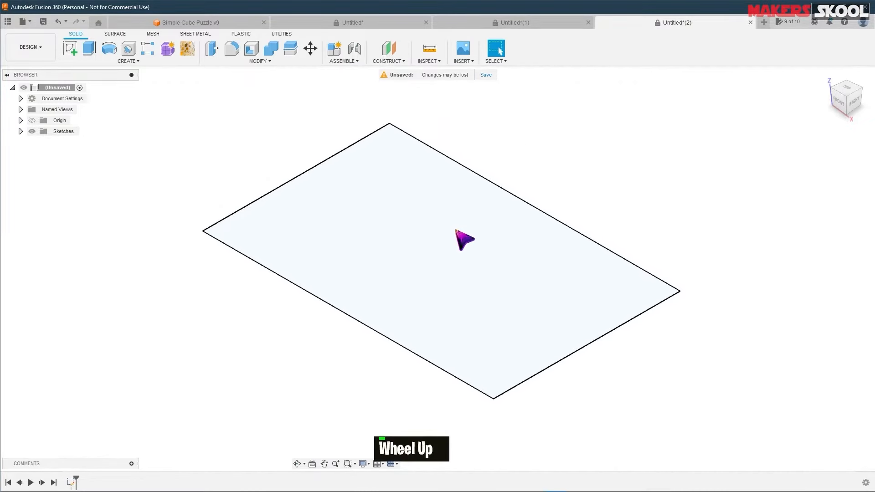
scroll(463, 239, up, 4)
scroll(462, 239, down, 2)
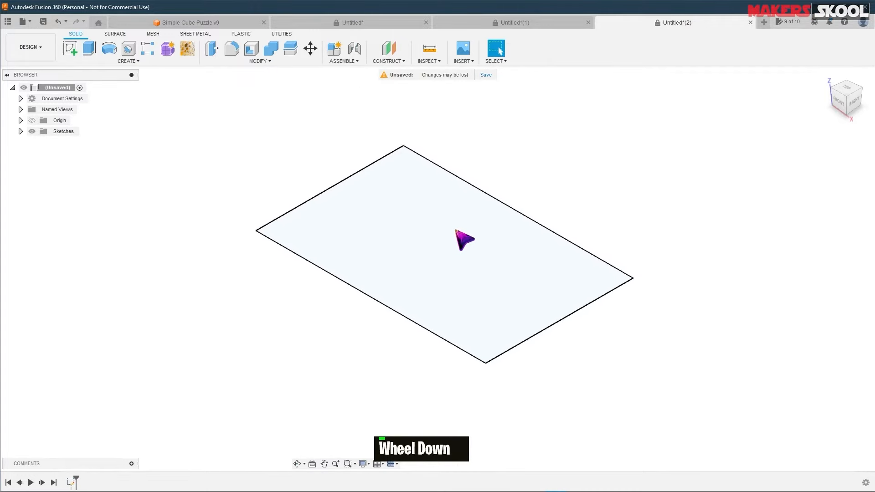
scroll(463, 239, up, 1)
scroll(456, 231, up, 3)
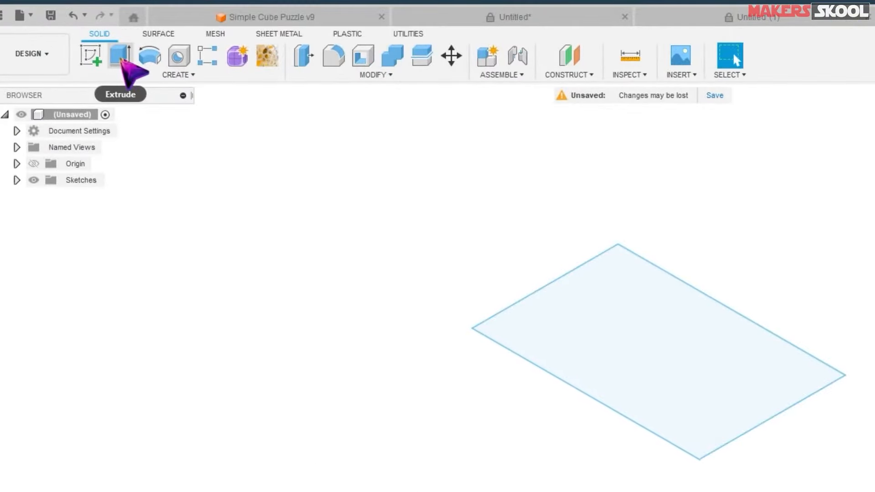
click(120, 56)
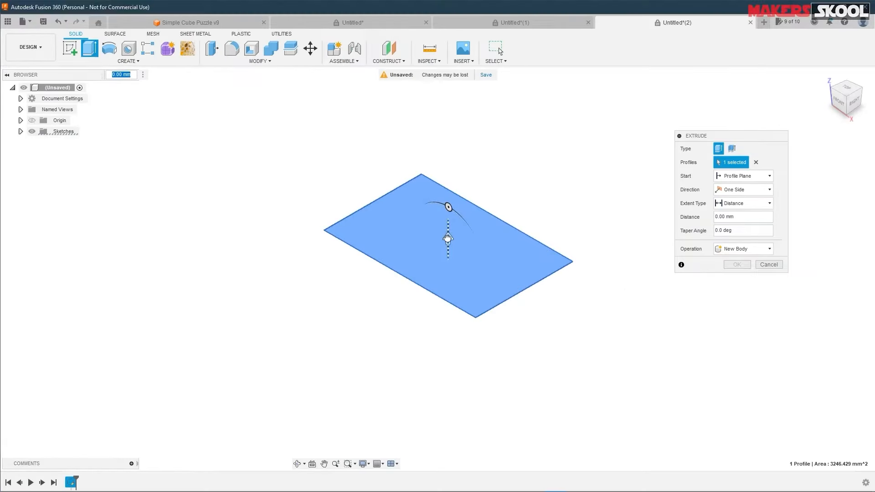
drag(654, 349, 663, 230)
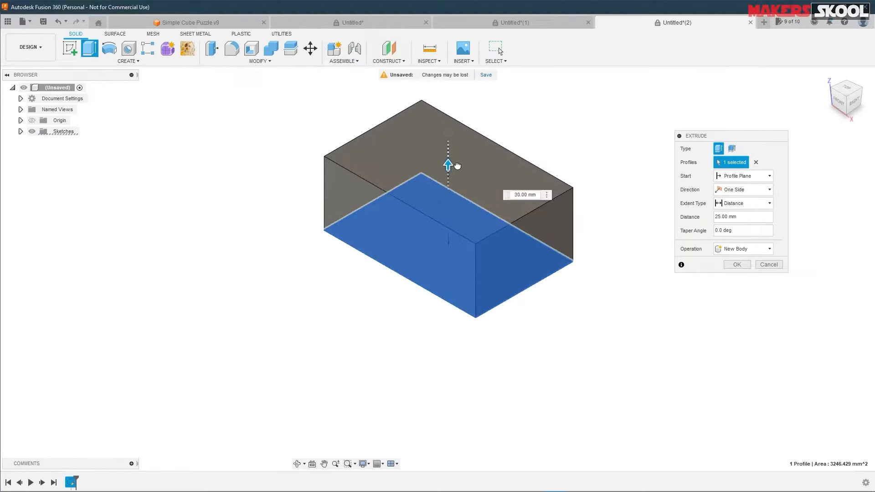
drag(457, 166, 447, 128)
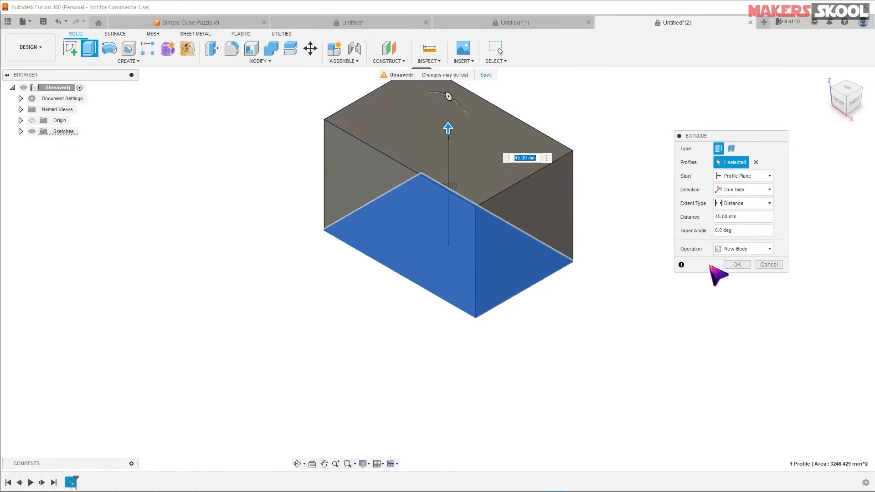
click(736, 264)
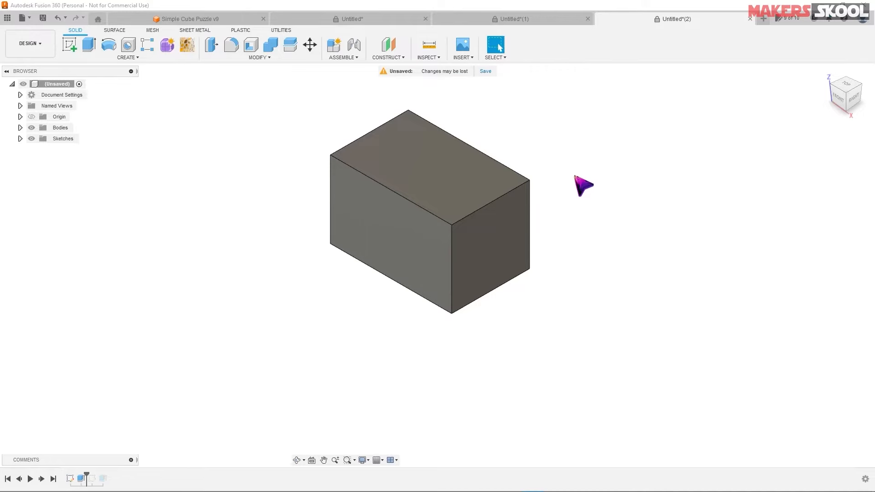
Step: Examine the extruded box from closer, farther, shifted and slightly rotated views
scroll(498, 228, down, 3)
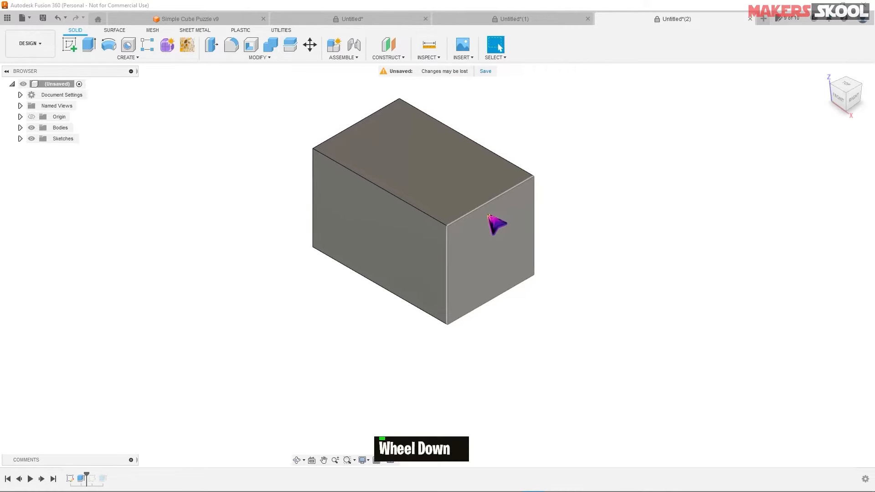
scroll(501, 229, up, 2)
scroll(495, 222, down, 1)
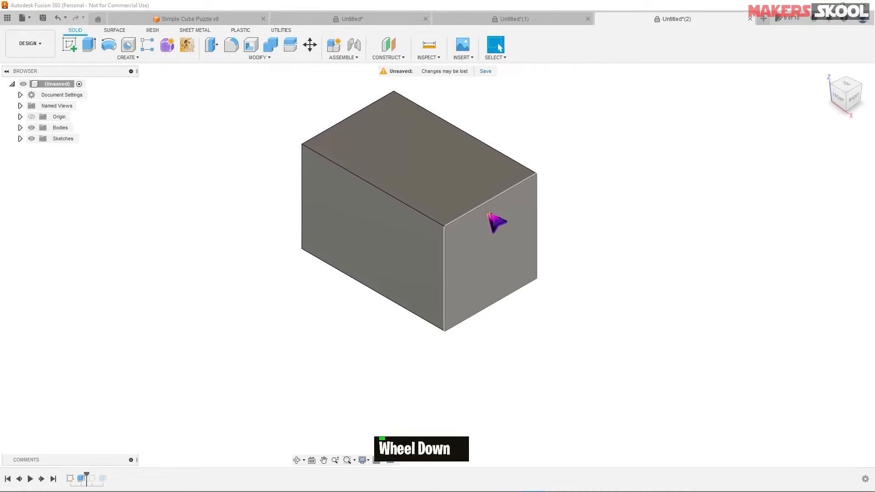
scroll(495, 222, up, 1)
scroll(496, 222, down, 2)
scroll(498, 226, up, 2)
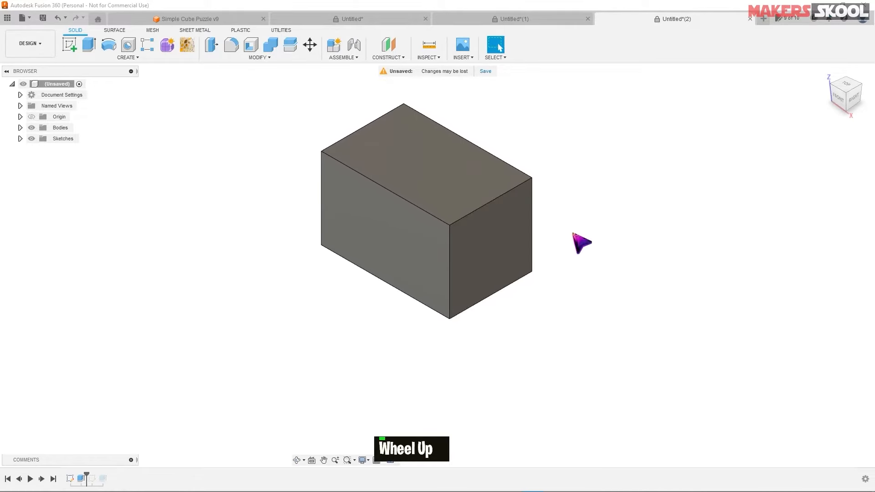
middle_drag(581, 241, 539, 243)
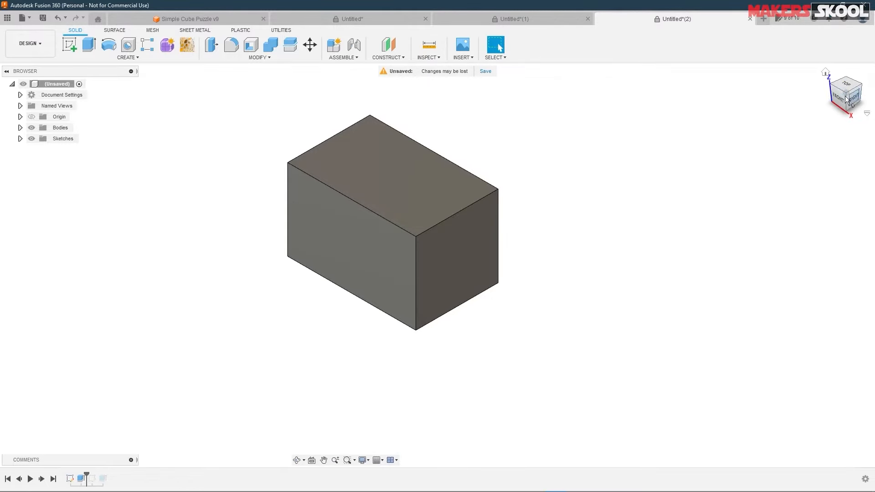
scroll(679, 223, up, 3)
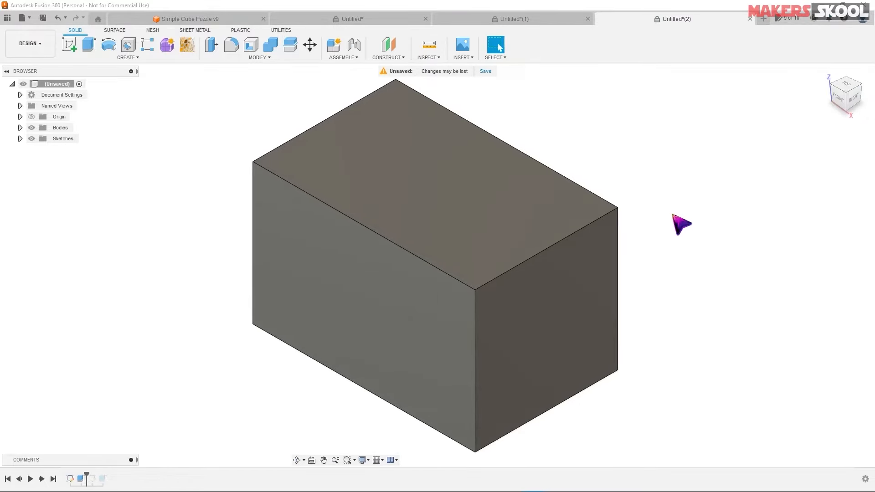
key(shift)
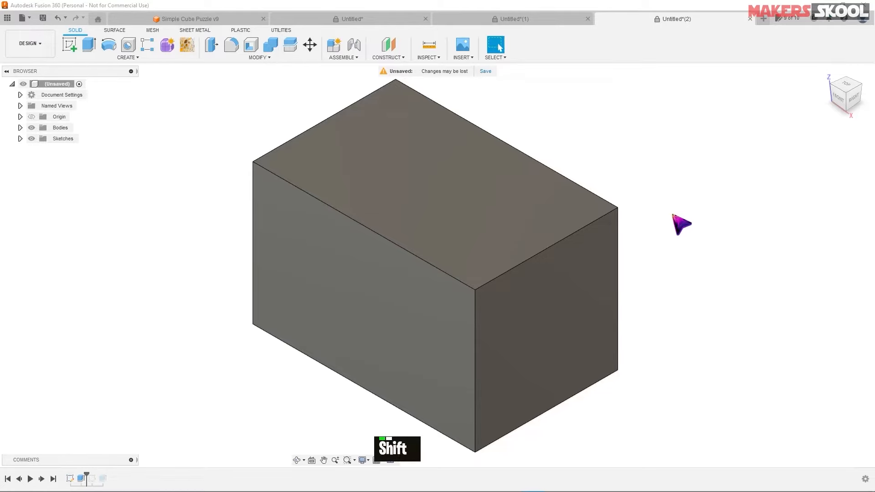
shift+middle_drag(672, 222, 677, 244)
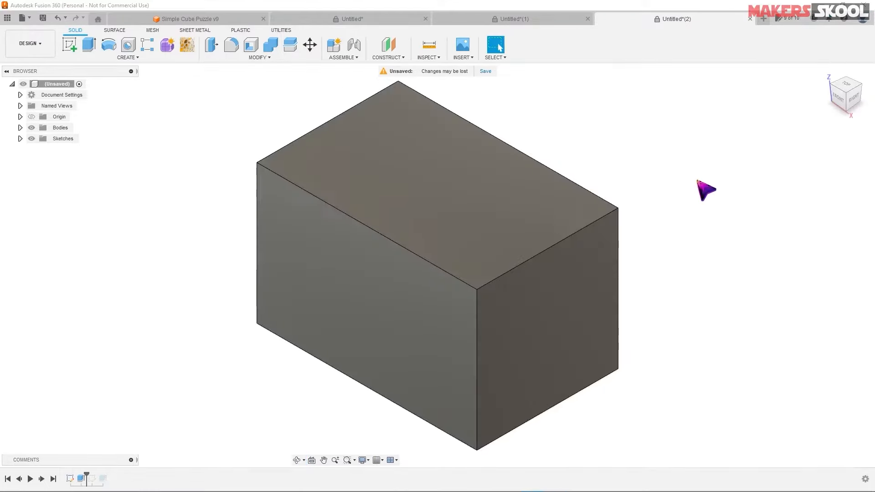
Step: Zoom far in and out and pan the box out of view, fitting the whole model back into view each time
scroll(524, 235, down, 3)
scroll(523, 233, down, 8)
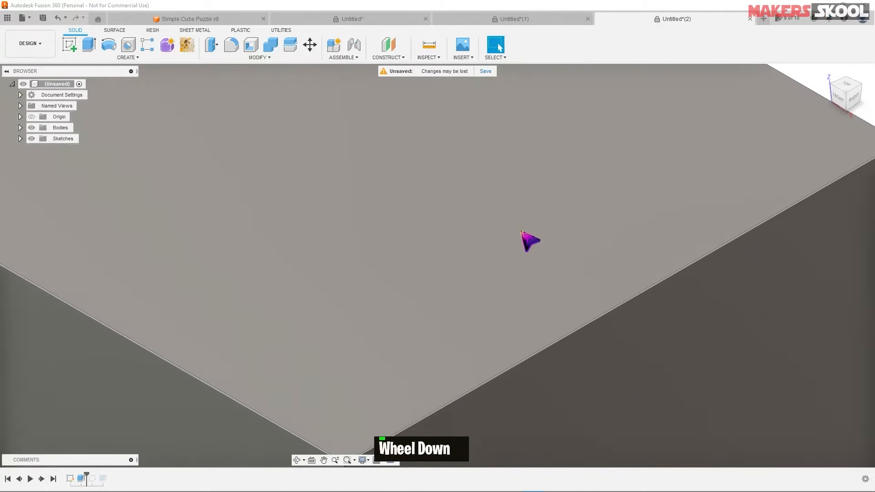
scroll(525, 236, up, 10)
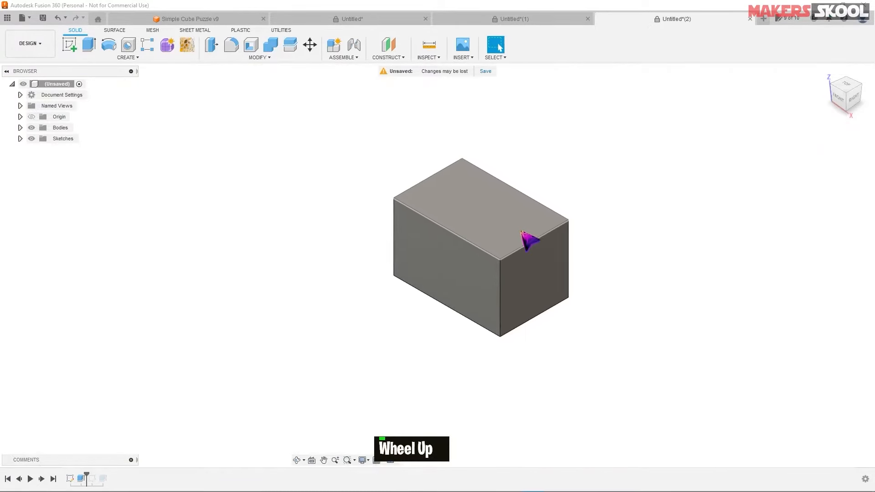
scroll(522, 232, up, 4)
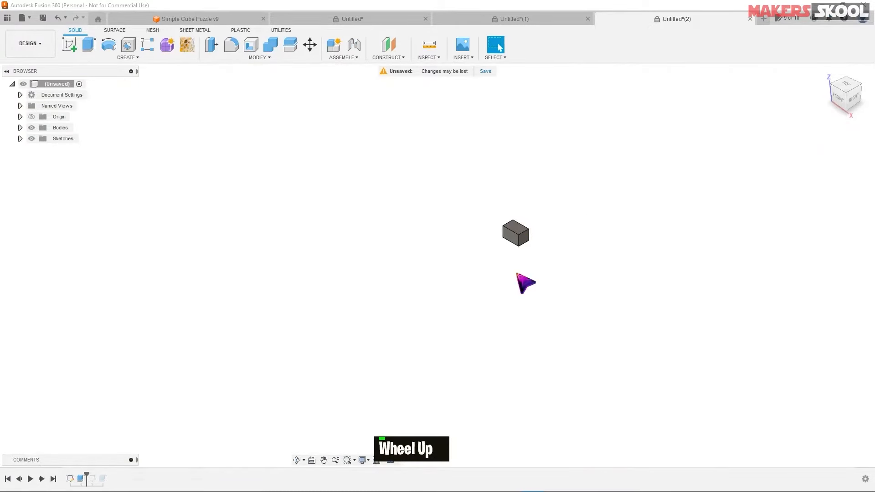
middle_click(546, 259)
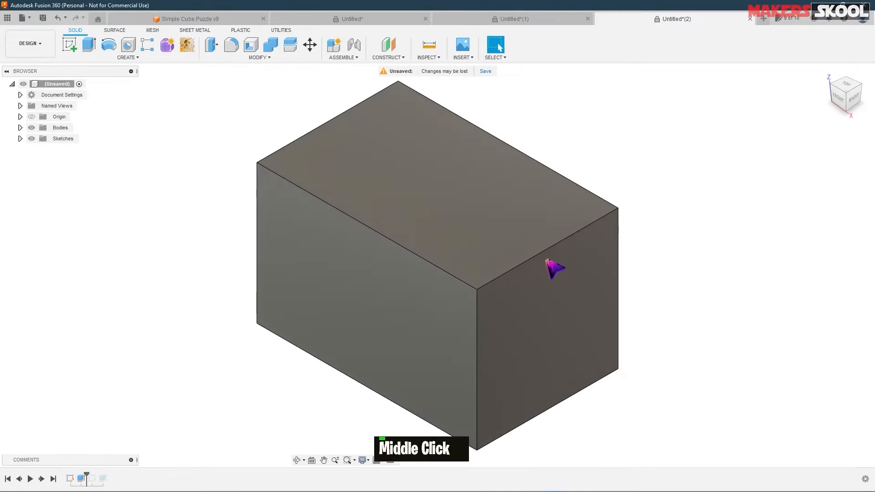
middle_drag(622, 269, 28, 256)
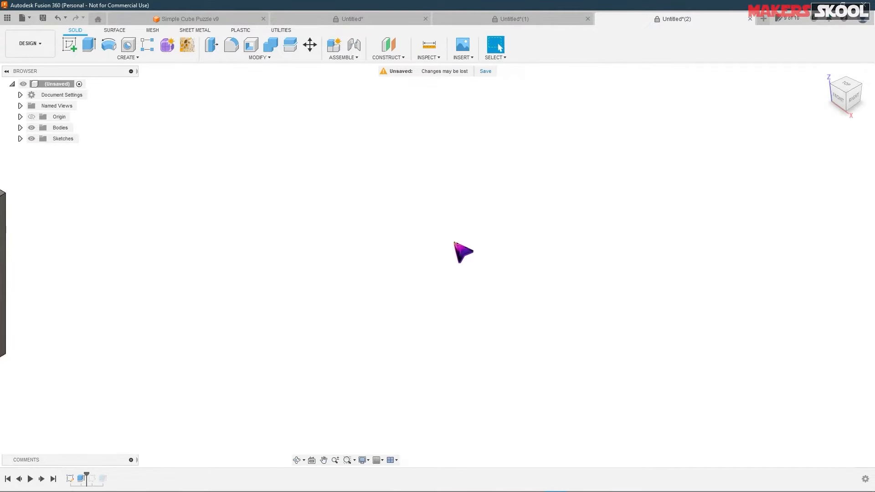
middle_click(456, 242)
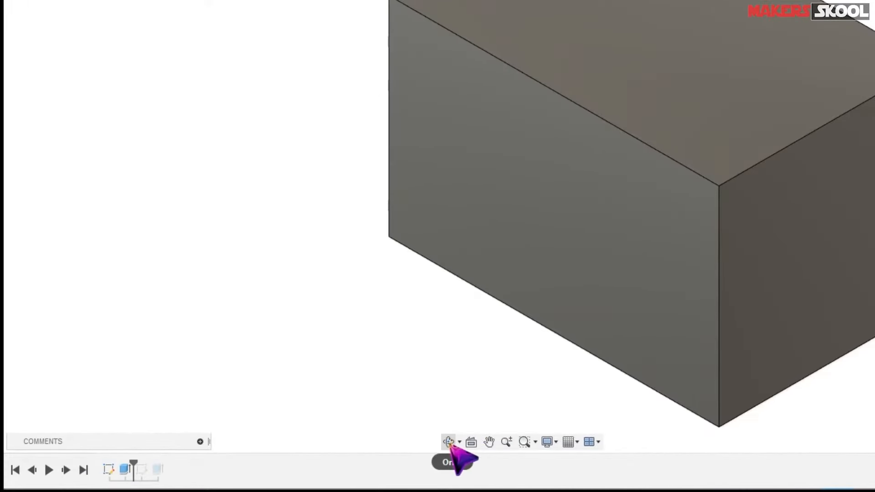
Step: Rotate the view around the box with the Orbit tool, shift it with the Pan tool, and exit the navigation command
click(448, 442)
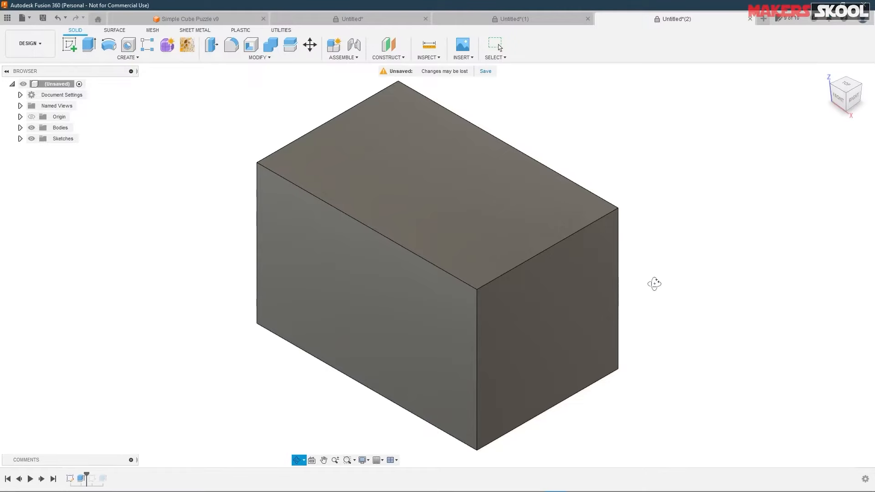
drag(647, 292, 653, 233)
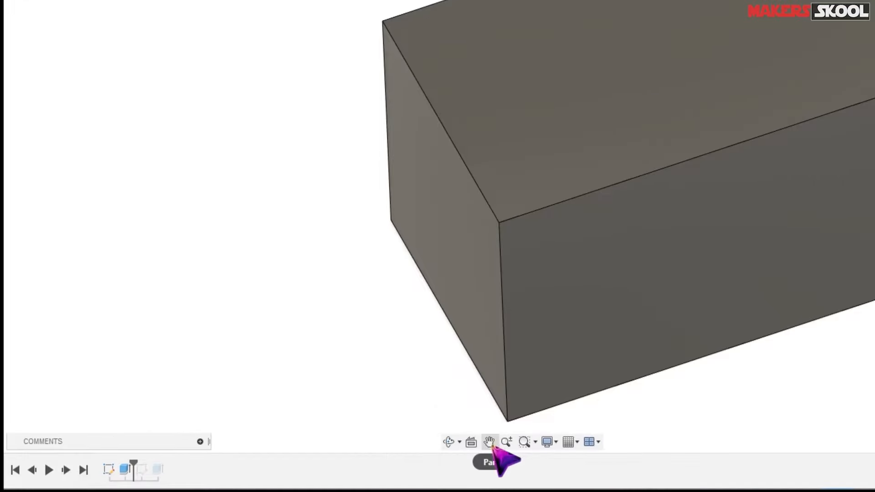
click(488, 442)
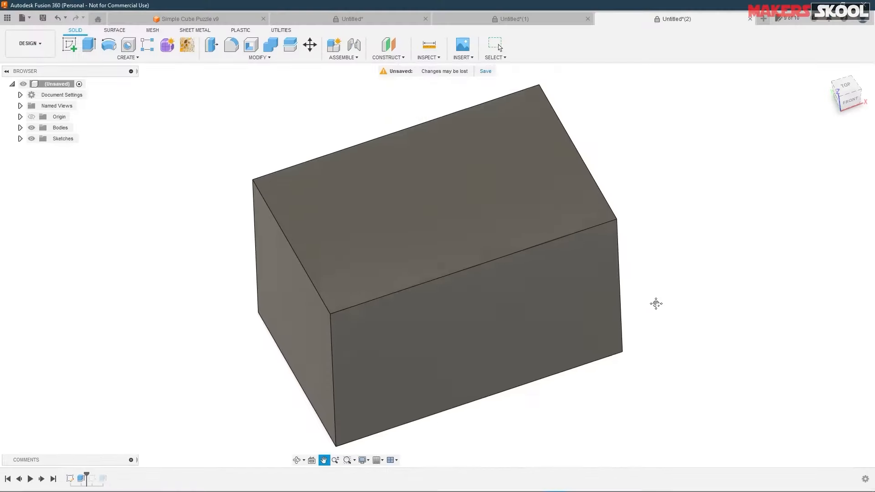
drag(656, 302, 649, 253)
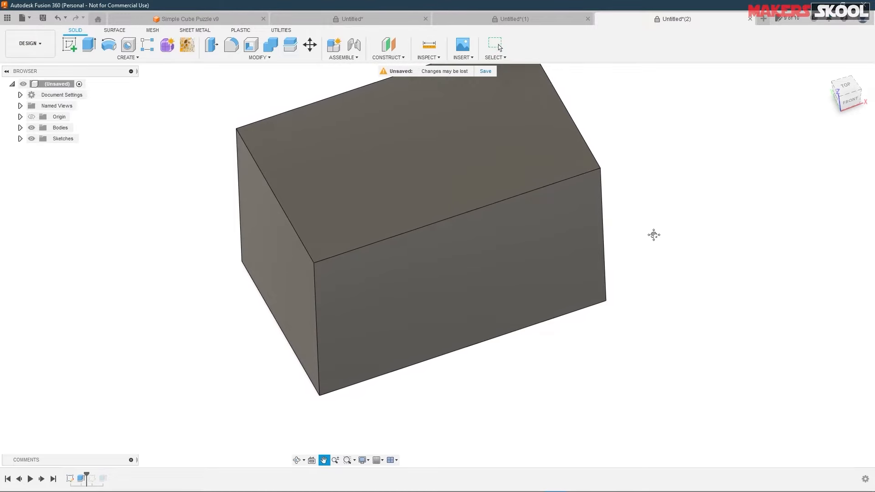
right_click(656, 229)
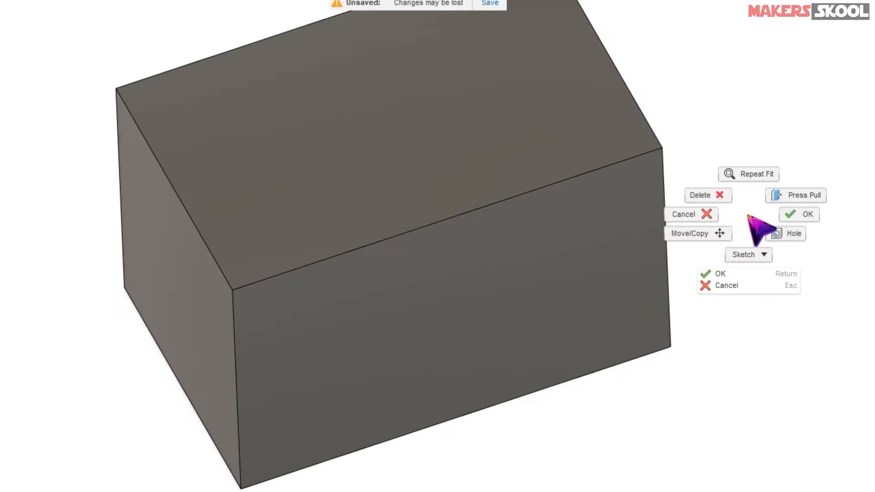
click(725, 285)
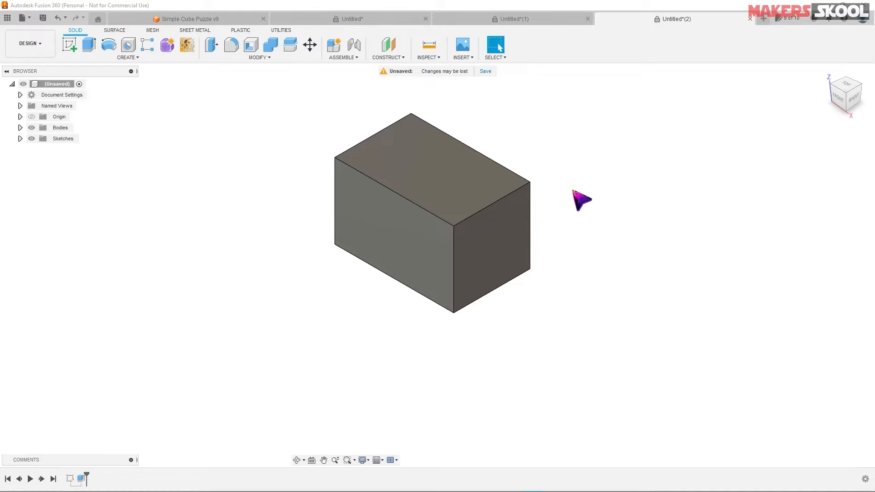
Step: Sketch a circle about 58 mm in diameter on the horizontal origin plane beside the box, centred near X -50, Y 25, and finish the sketch
right_click(526, 201)
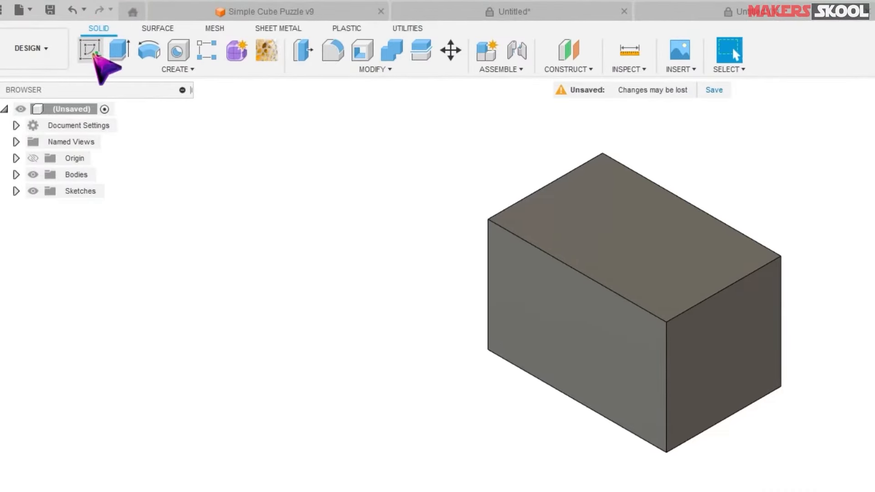
click(91, 51)
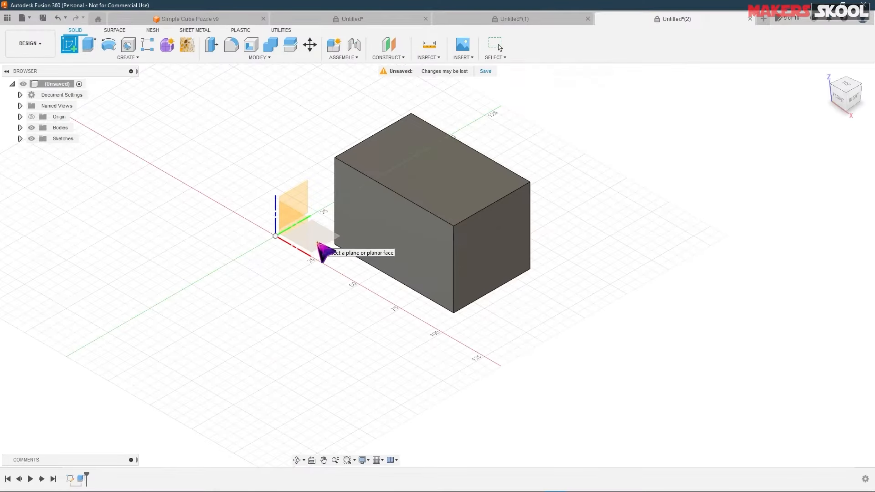
click(319, 244)
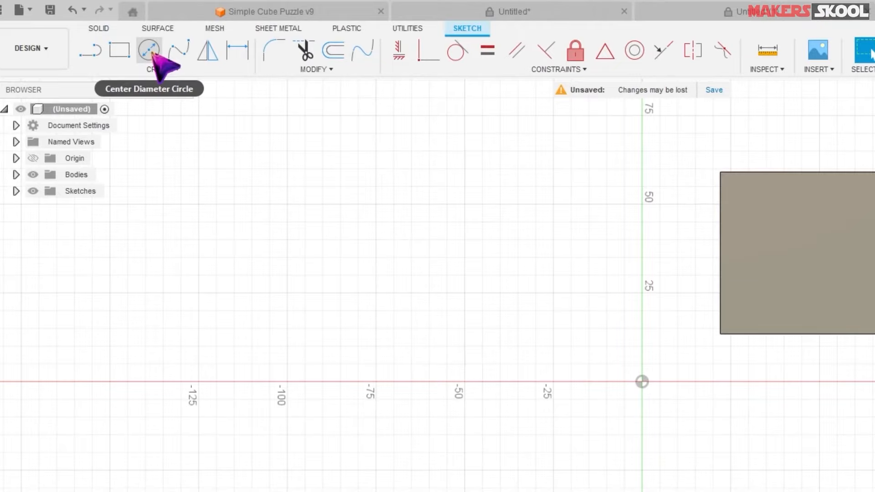
click(150, 51)
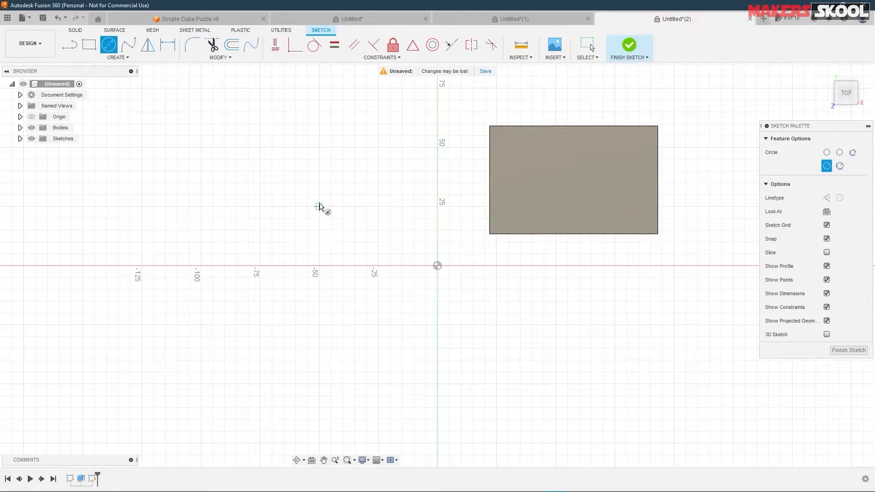
click(319, 206)
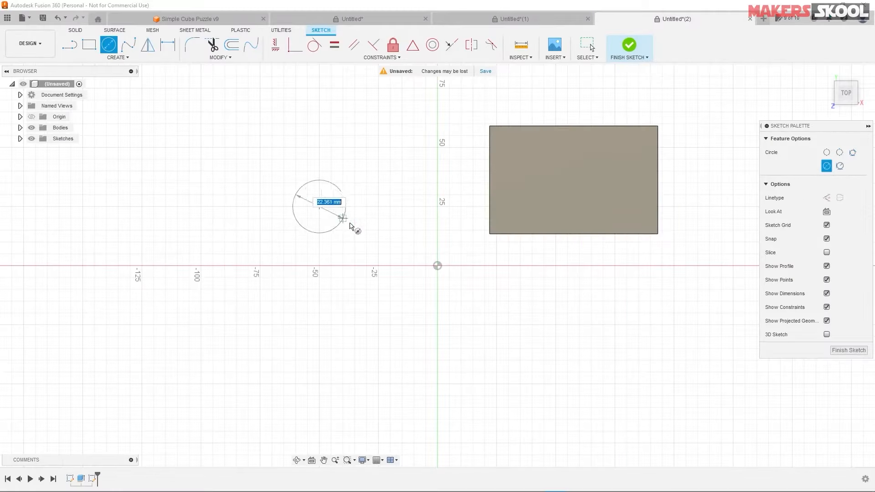
click(377, 246)
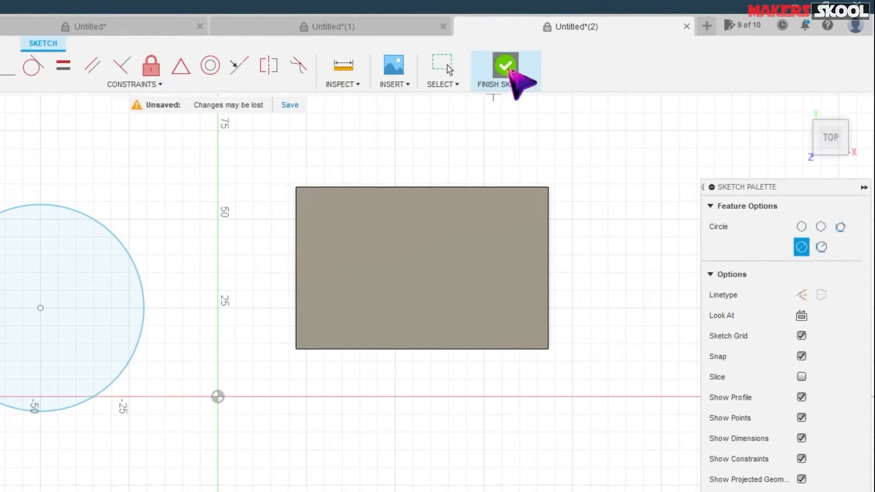
click(506, 69)
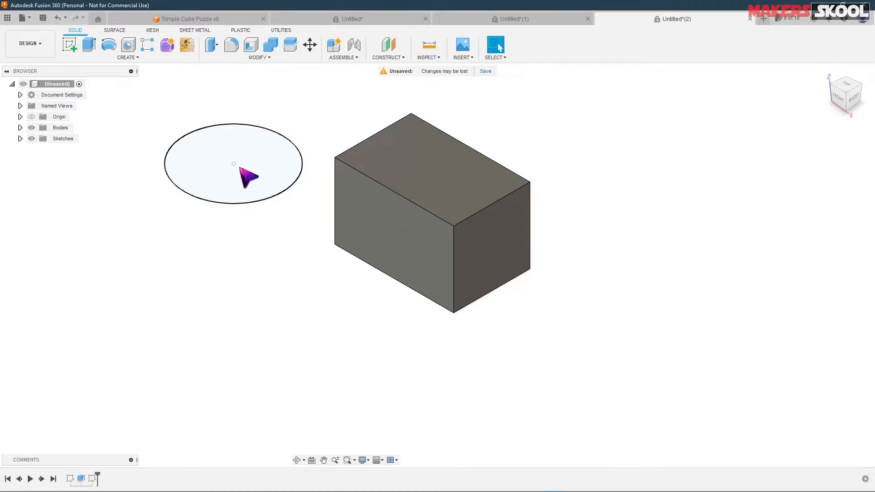
Step: Extrude the circle profile beside the box 55 mm downward as a new body
click(89, 44)
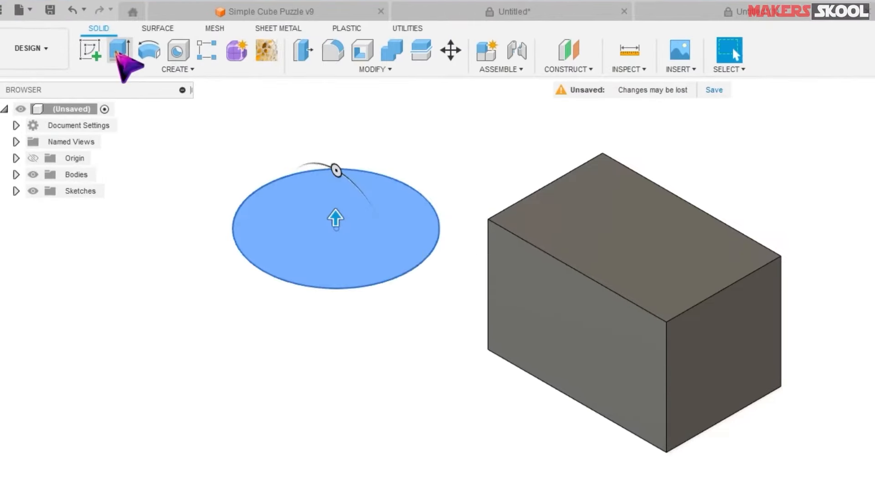
drag(335, 219, 336, 184)
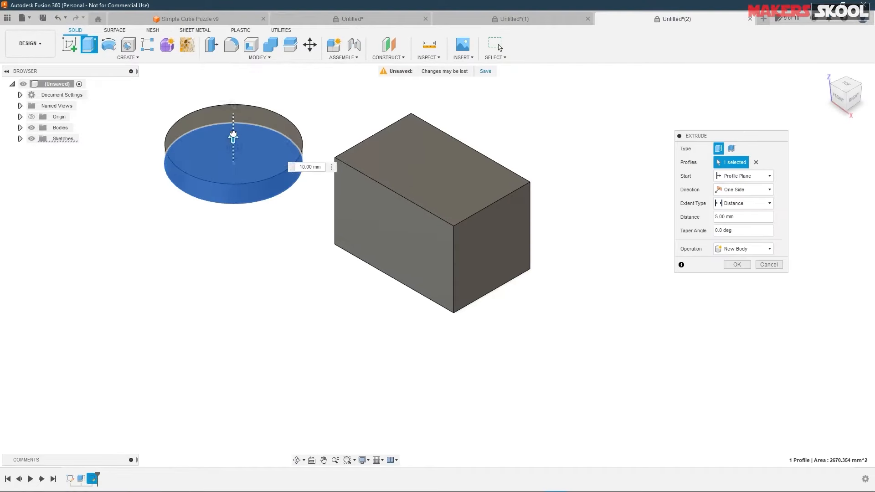
drag(233, 134, 230, 279)
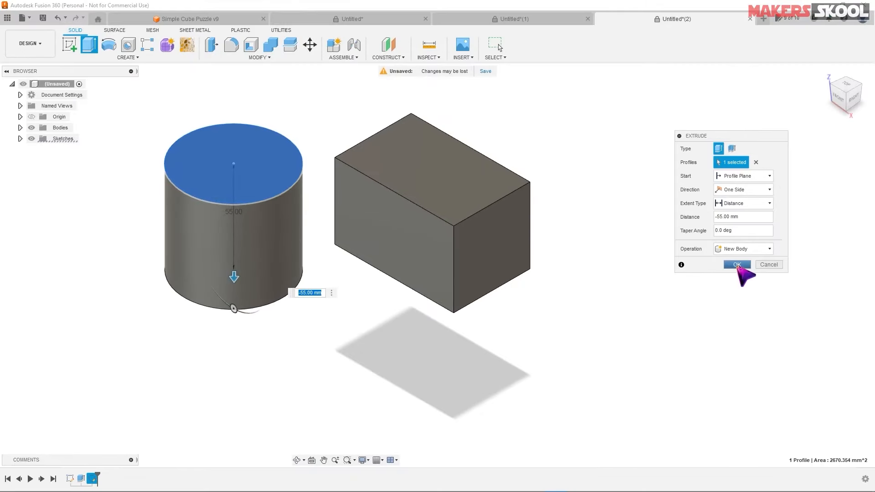
click(736, 265)
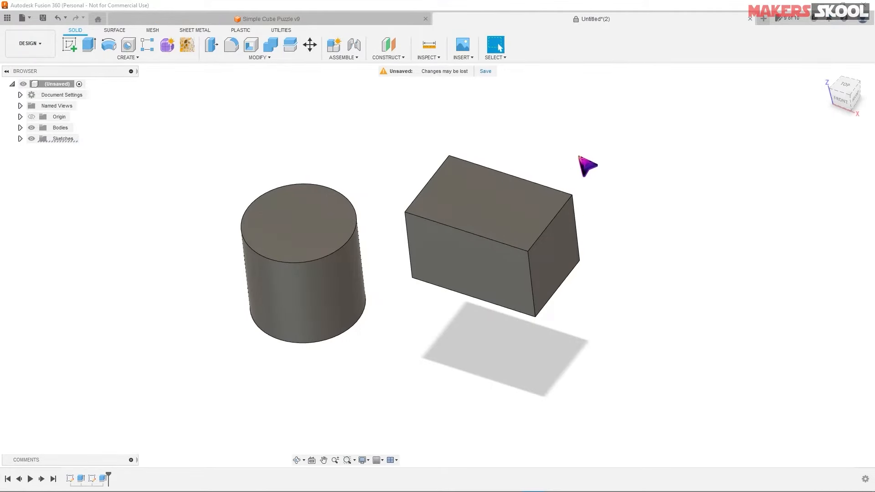
Step: Sketch a circle about 33 mm in diameter near the middle of the box's top face and finish the sketch
click(69, 45)
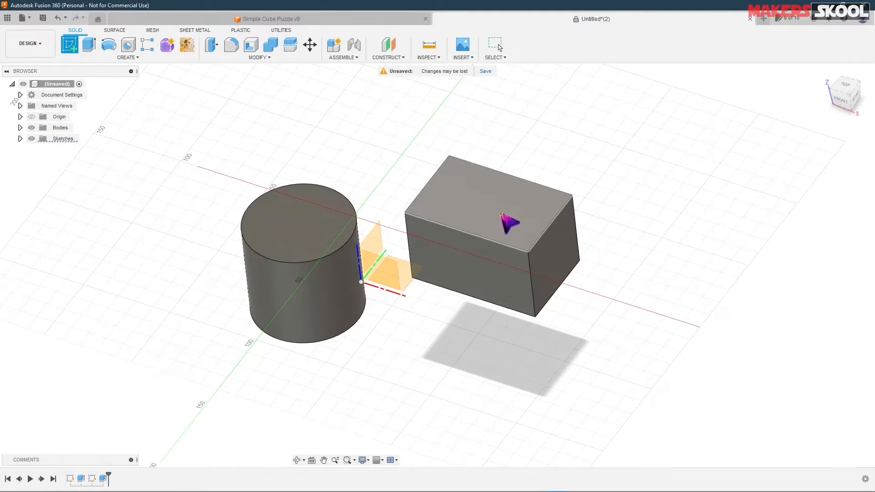
click(504, 218)
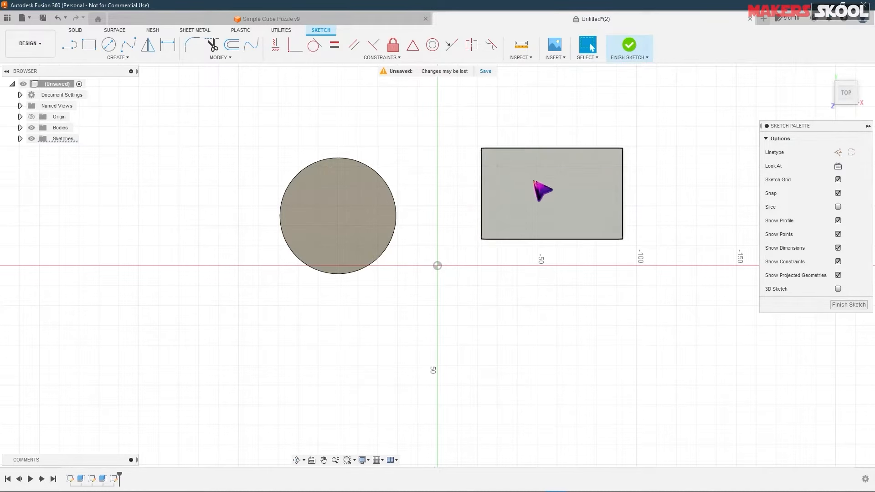
click(109, 45)
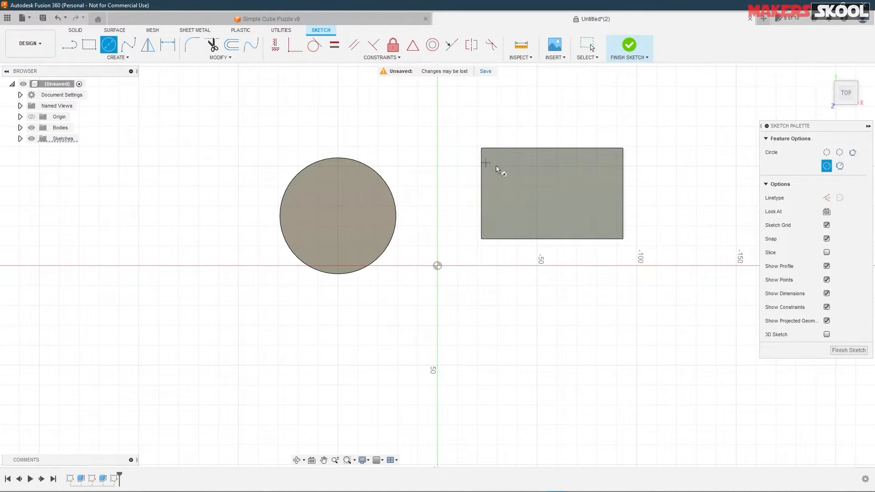
click(549, 189)
click(570, 218)
click(634, 51)
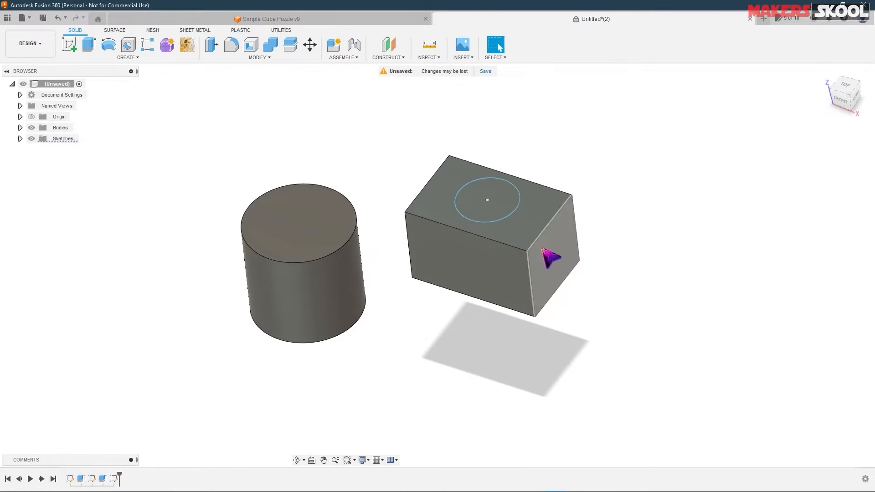
Step: Extrude the circle on the box's top face 40 mm upward, joining it to the box
click(90, 45)
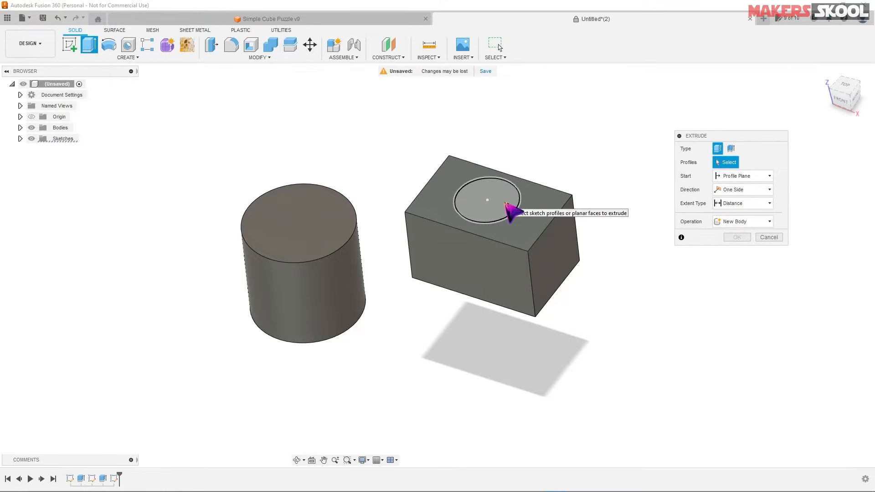
click(507, 206)
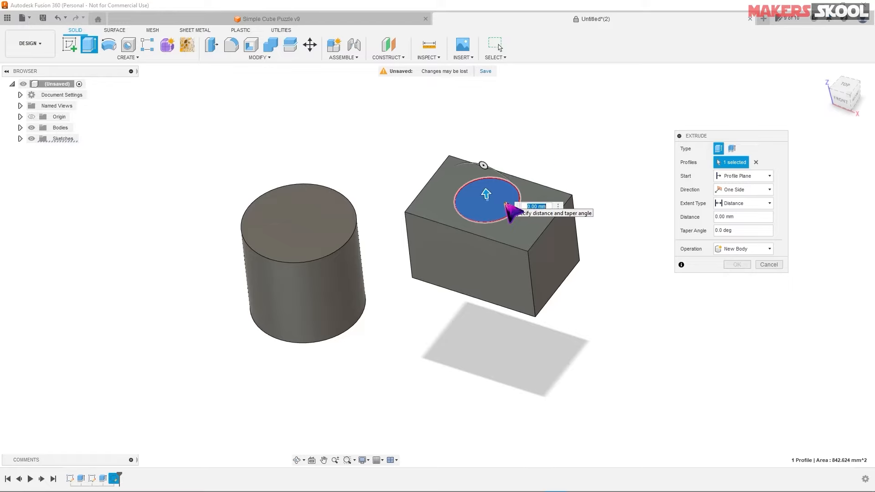
drag(486, 194, 479, 135)
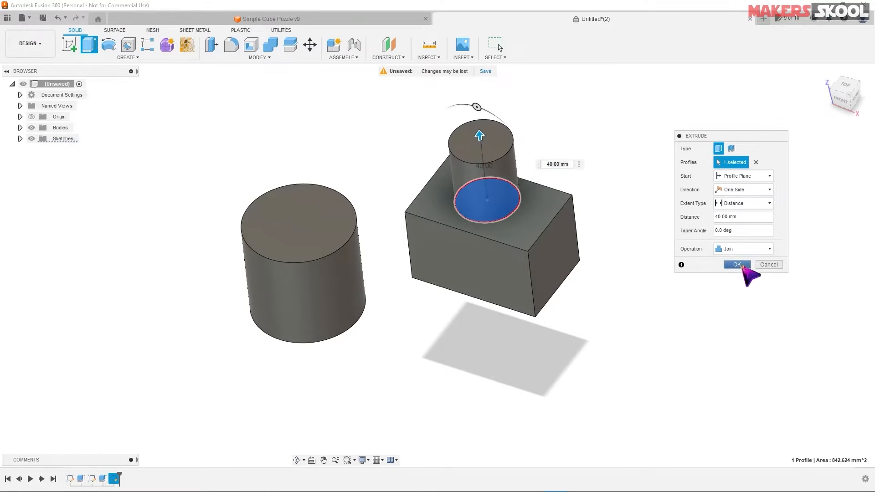
click(736, 265)
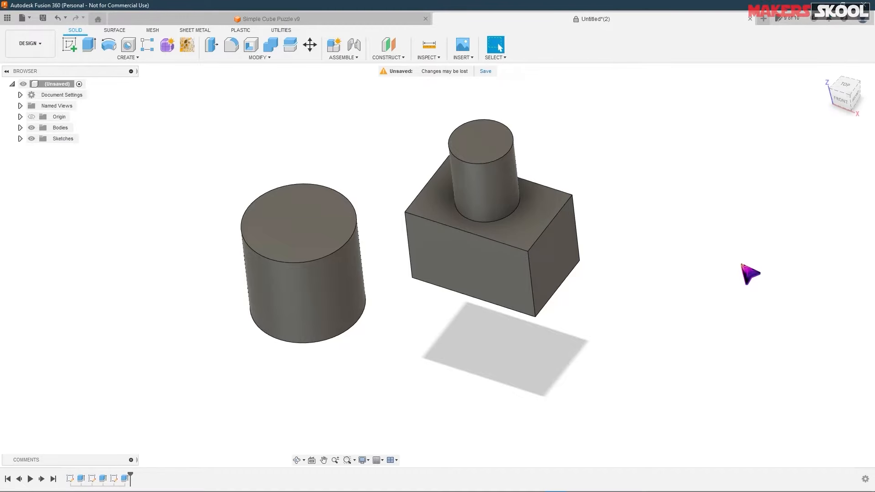
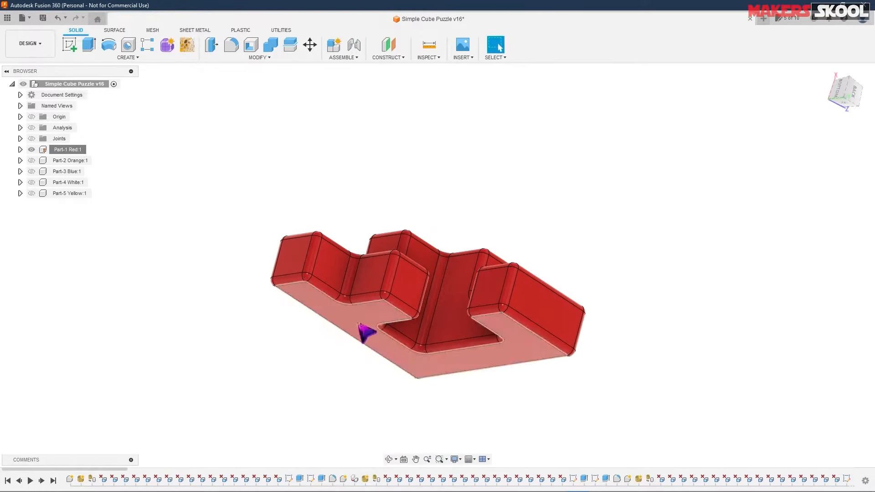
Step: Switch to File Explorer and open CubePuzzleDrawing.pdf from the Project#1-Cubepuzzle folder inside ExerciseFiles
shift+middle_drag(581, 334, 606, 342)
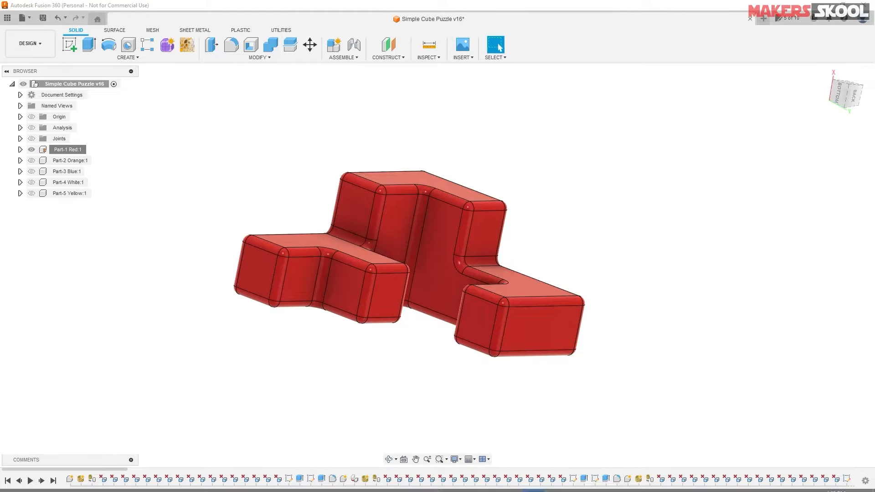
click(555, 483)
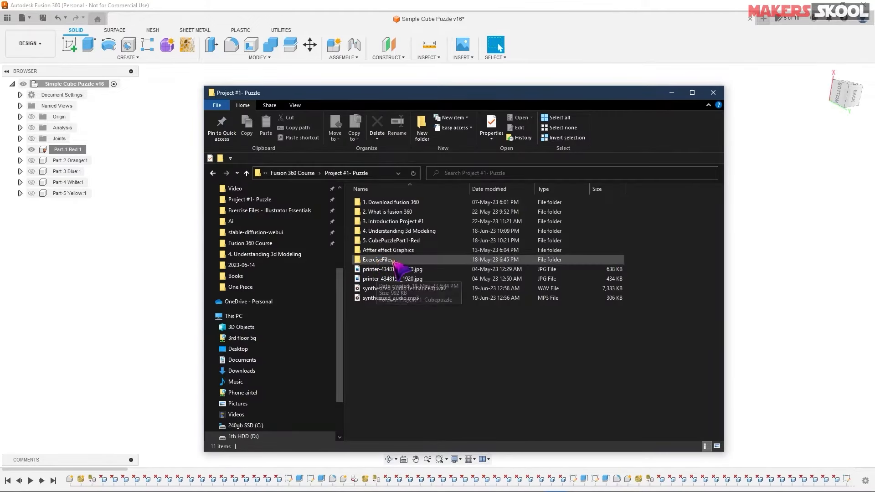
double_click(378, 260)
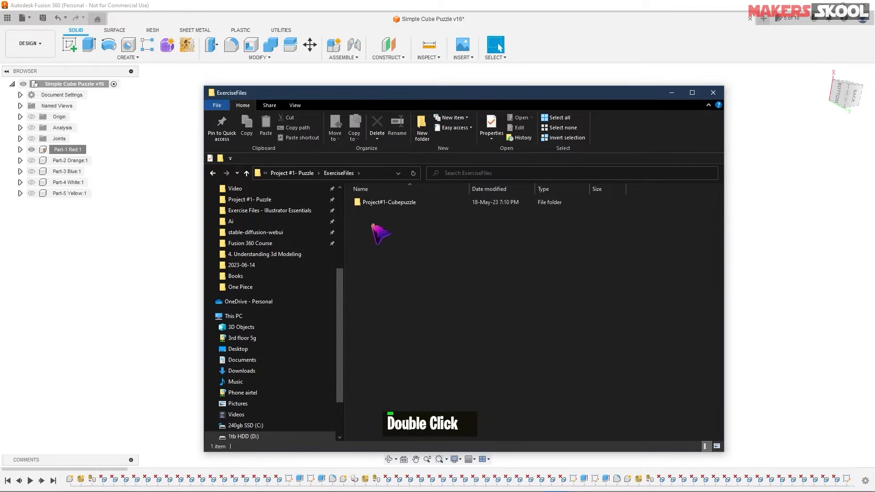
double_click(413, 204)
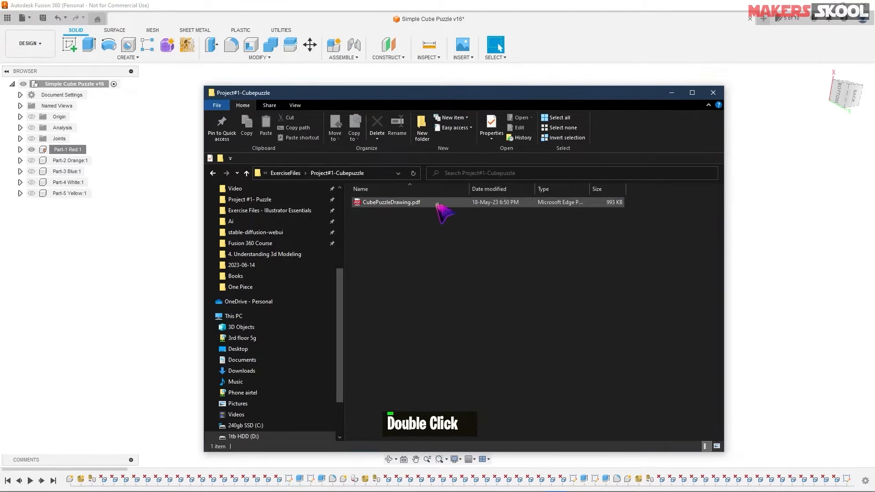
double_click(412, 205)
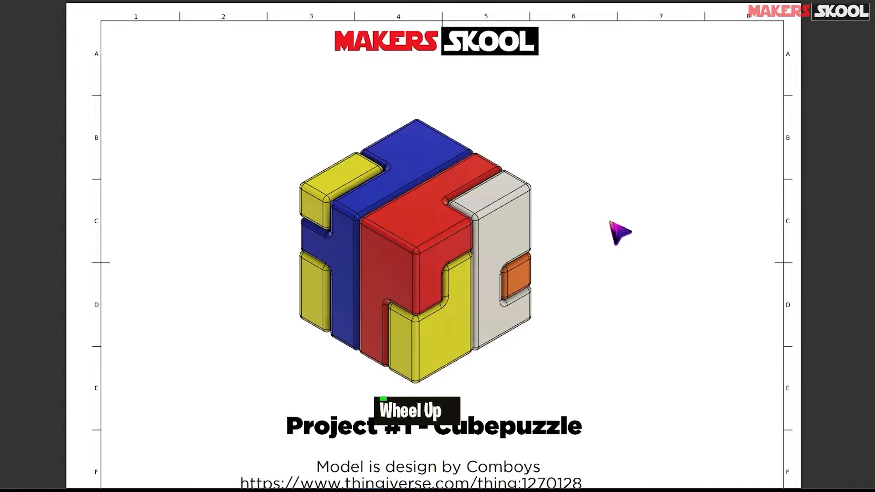
Step: Examine the cube puzzle drawing's cover page, model source link and dimensioned part pages
scroll(610, 222, down, 2)
scroll(621, 226, up, 2)
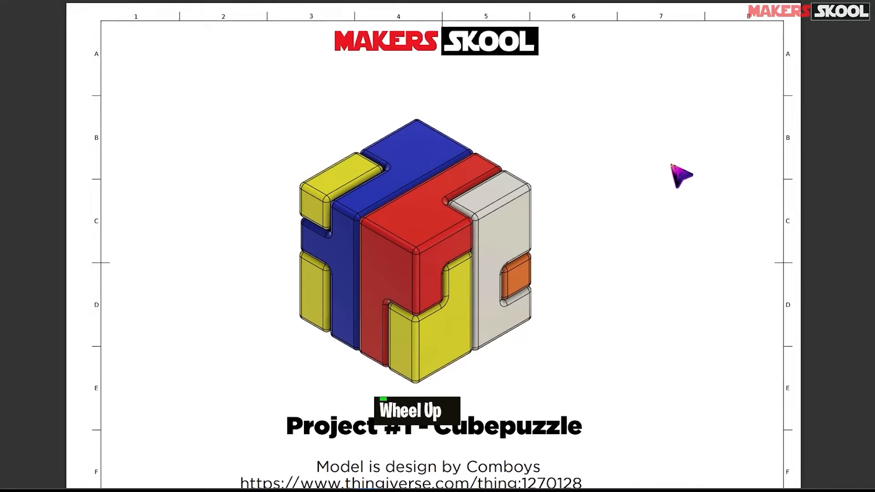
scroll(611, 234, down, 3)
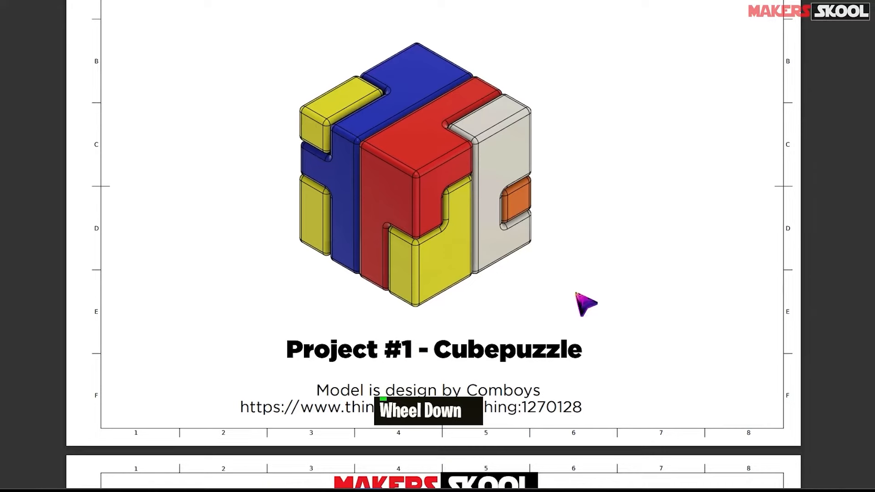
scroll(585, 281, down, 2)
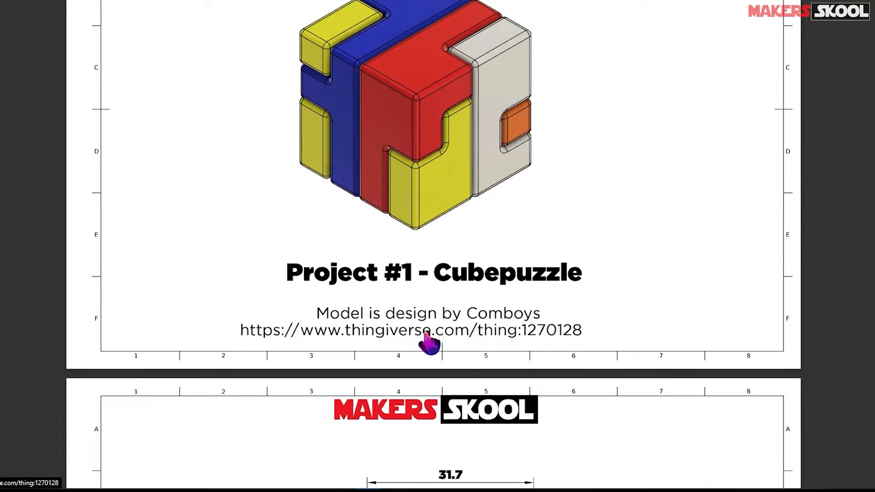
scroll(658, 324, down, 5)
scroll(658, 315, down, 2)
scroll(641, 312, up, 1)
scroll(610, 291, down, 1)
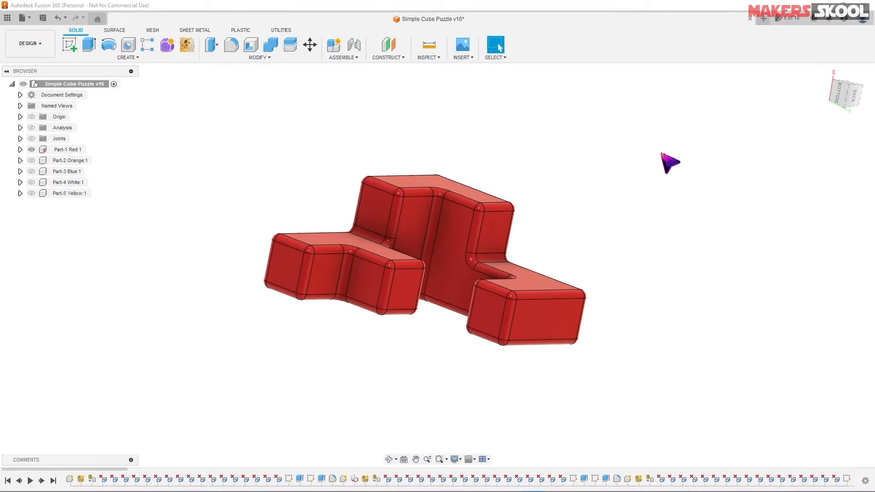
Step: Switch back to Fusion 360, create a new design and enter CubePuzzle as its name for saving
click(763, 18)
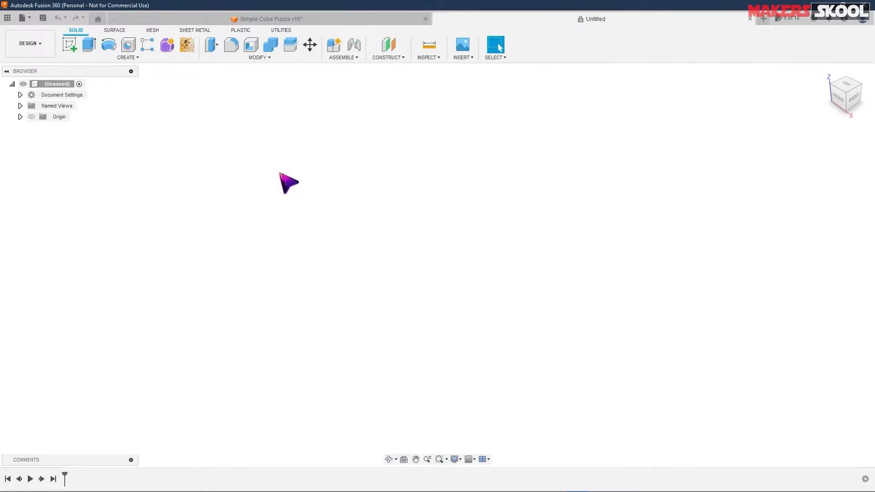
click(43, 18)
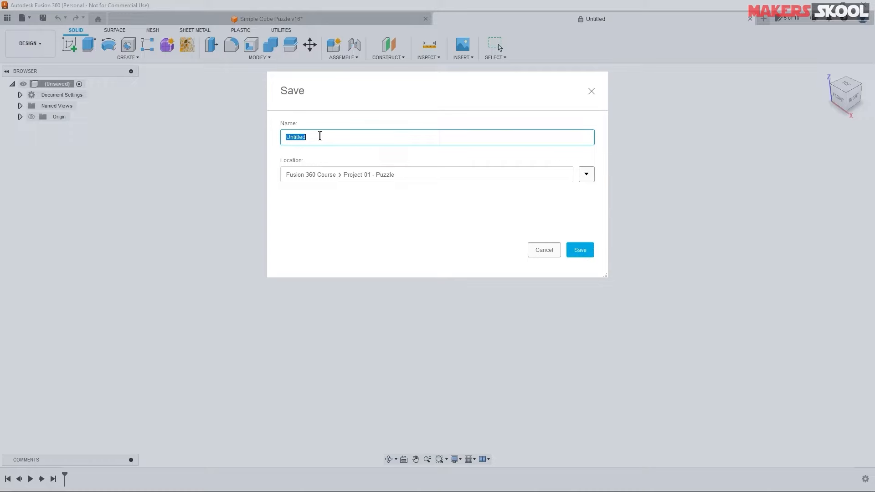
text(CubePuz)
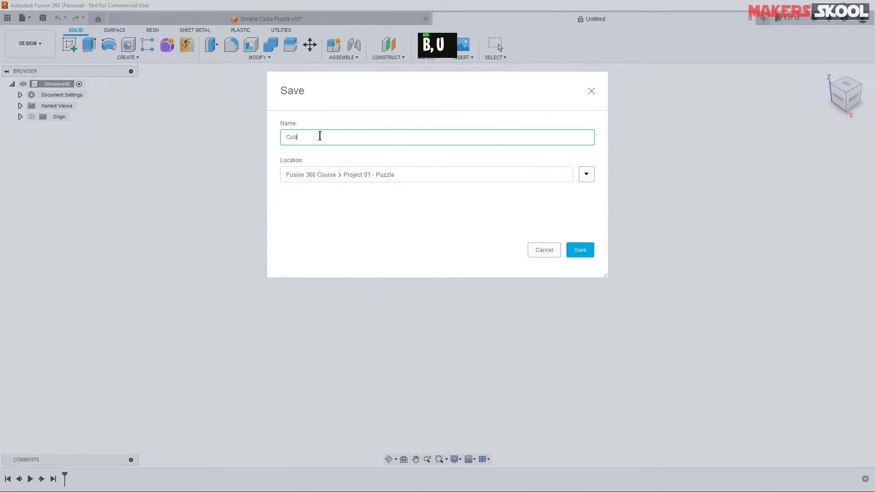
key(BackSpace)
text(zzlw)
key(BackSpace)
text(e)
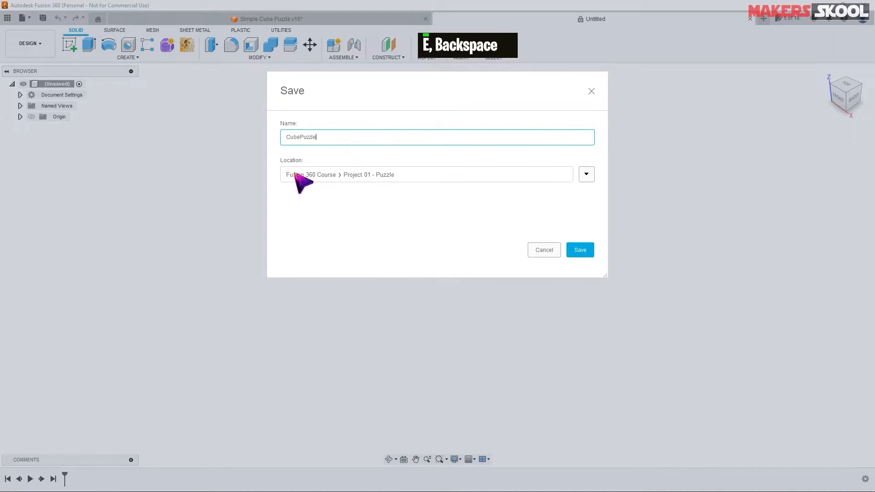
Step: Create a project named learning Fusion 360 and set it as the save location for CubePuzzle
click(586, 175)
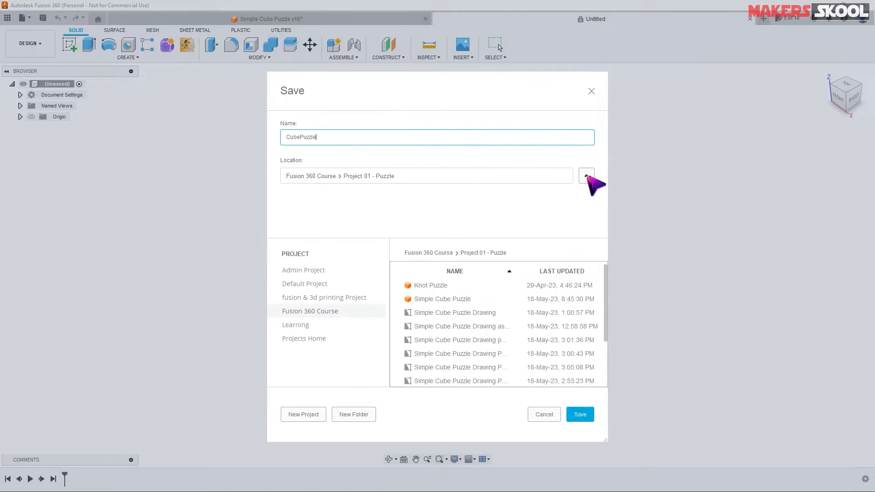
click(301, 416)
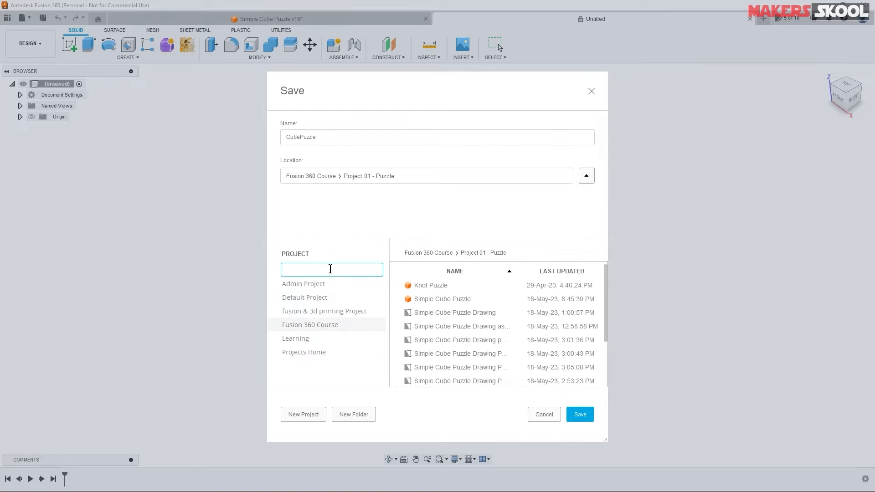
text(le)
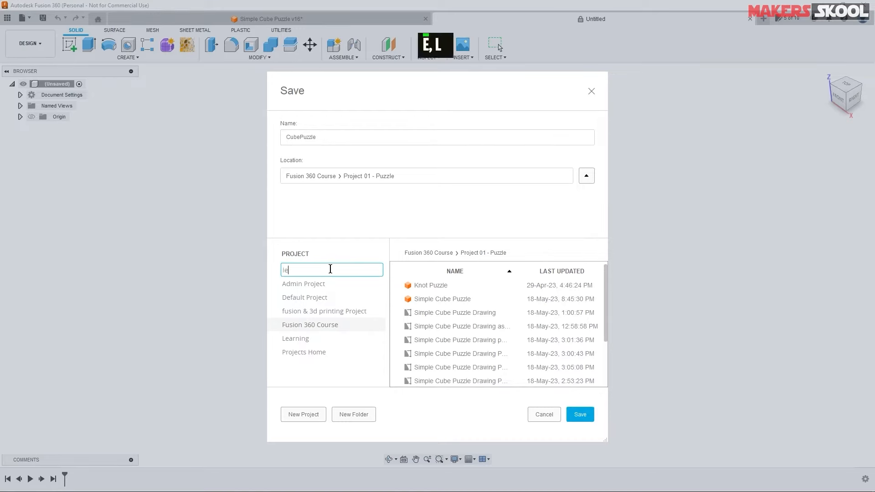
text(arning Fusion 360)
key(Return)
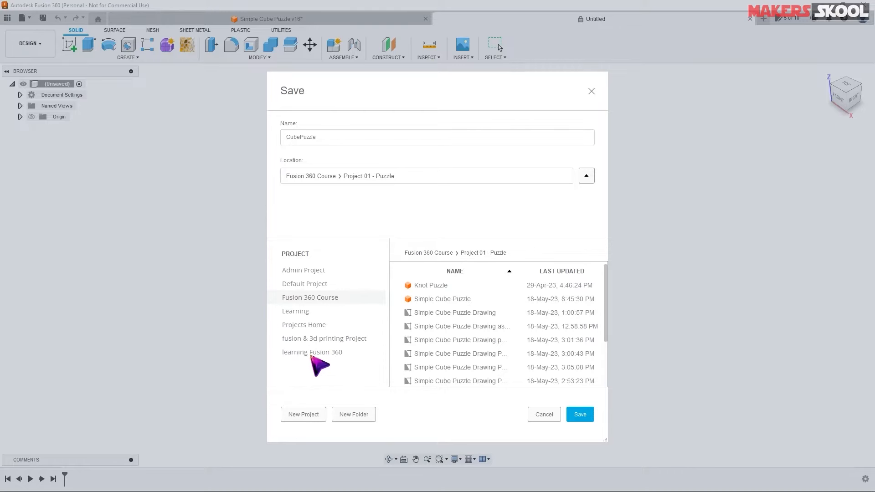
click(314, 353)
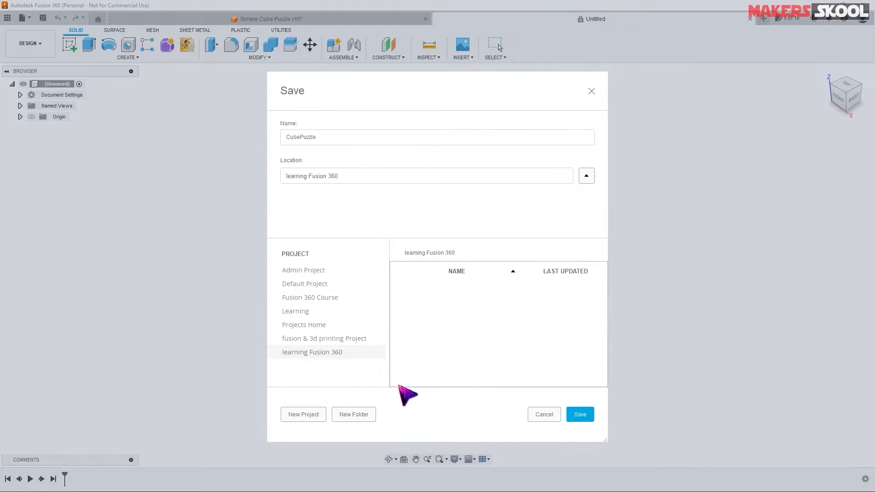
Step: Create a folder named Project 1 inside the learning Fusion 360 project and save the CubePuzzle design in it
click(360, 415)
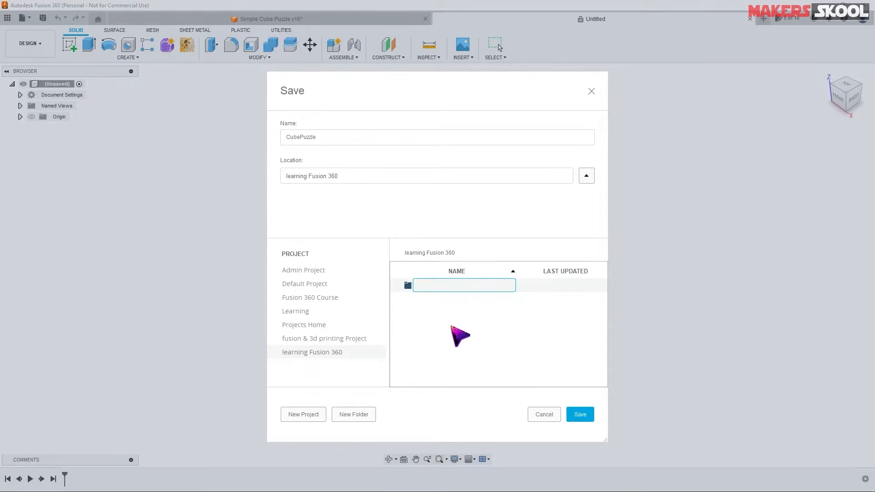
text(Project 1)
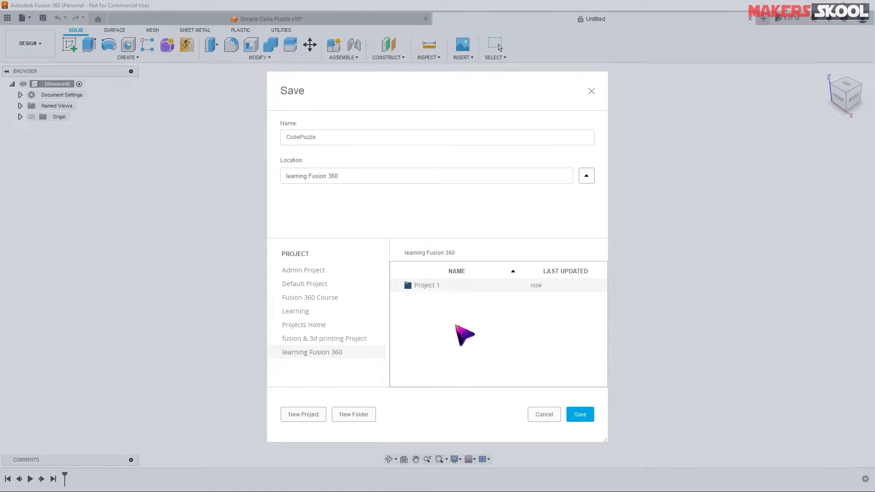
double_click(440, 285)
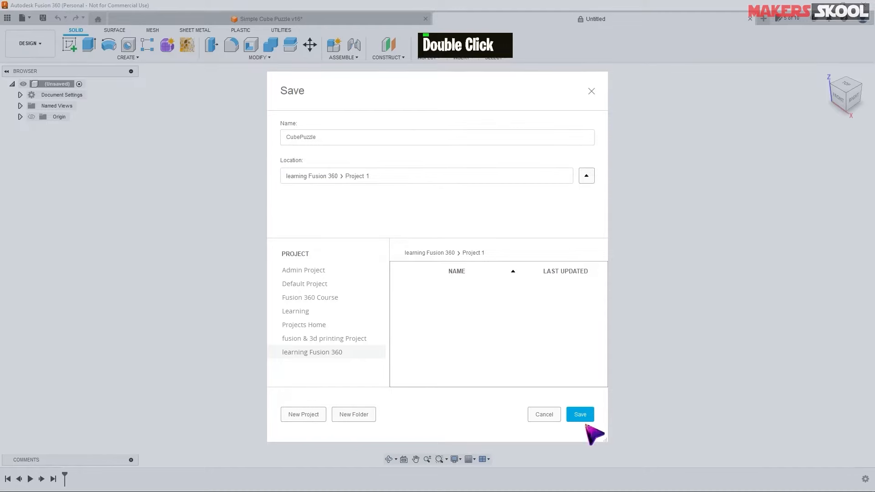
click(579, 415)
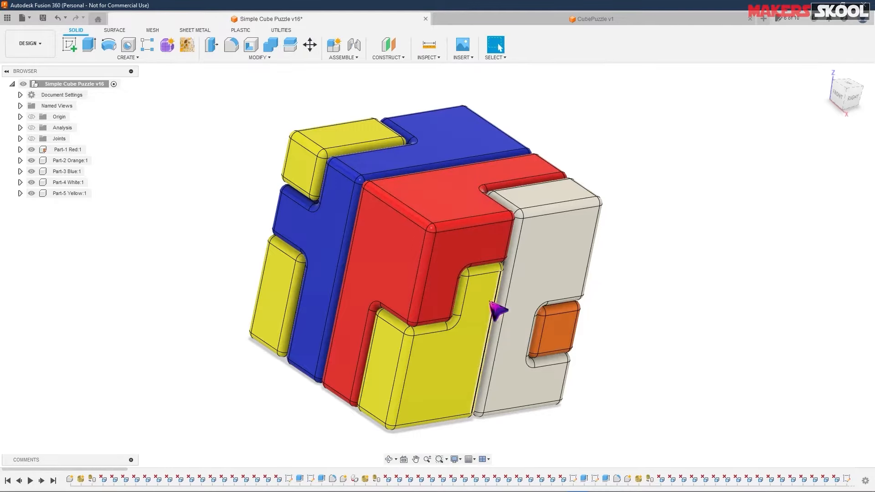
Step: Hide and show again Part-2 Orange and Part-3 Blue in the Simple Cube Puzzle design, and return to the CubePuzzle design
click(31, 161)
click(31, 172)
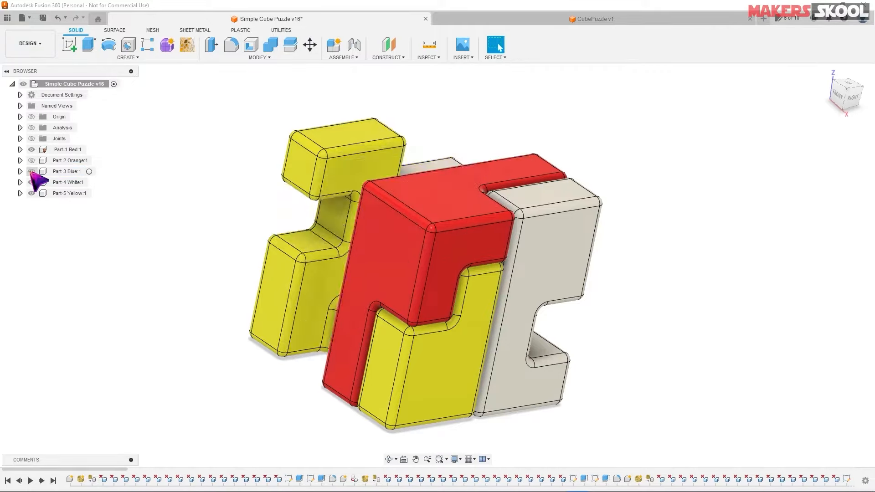
click(31, 171)
click(32, 160)
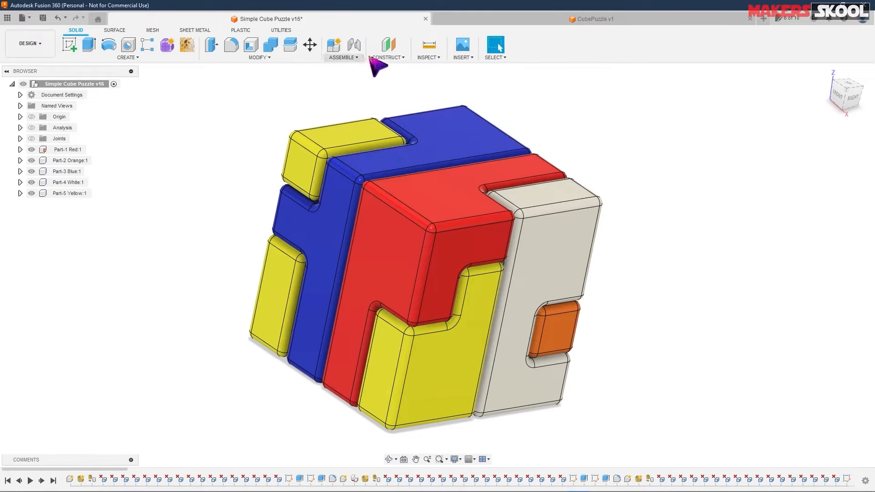
click(585, 19)
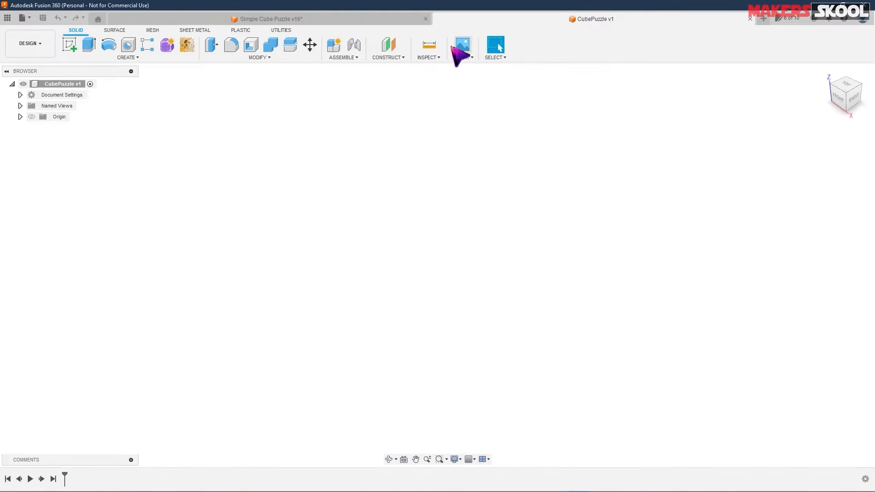
Step: Create an active internal Standard component named Part1Red, and undo its creation
click(332, 49)
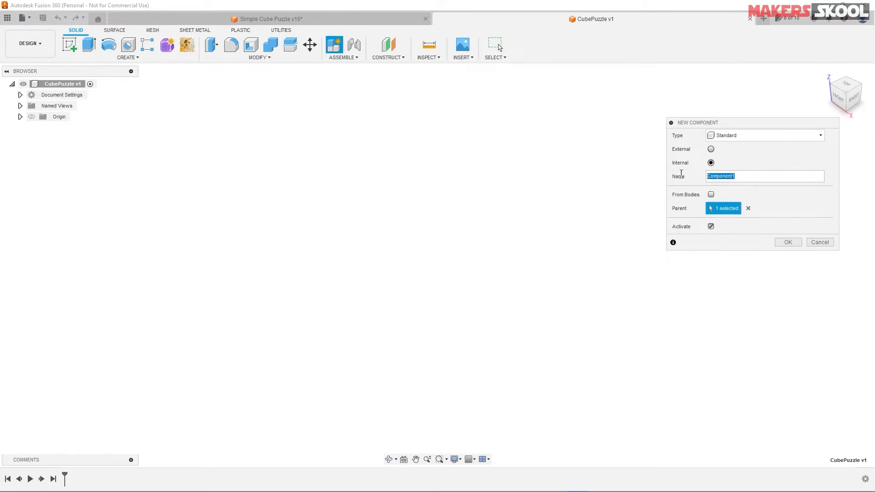
text(Part1)
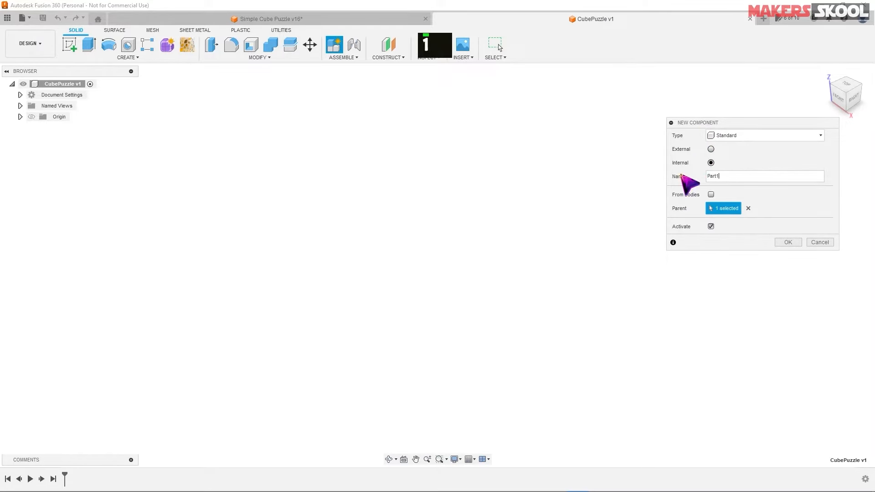
text(Red)
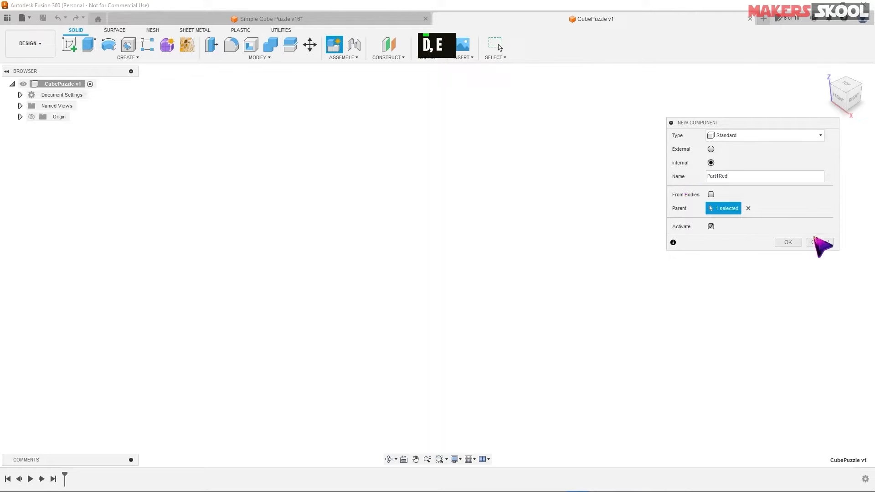
click(786, 243)
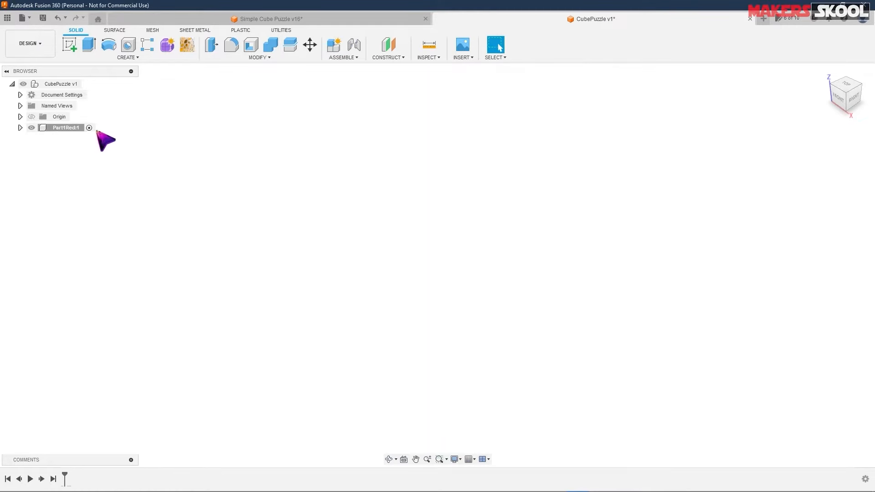
key(ctrl+z)
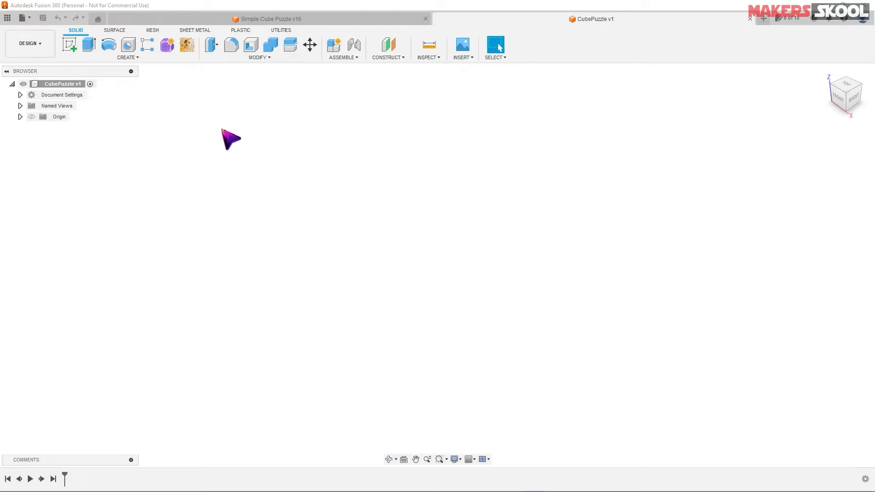
Step: Start a sketch on the horizontal XY plane and place two separate points about 60 mm above the X axis, on either side of the Y axis
click(72, 44)
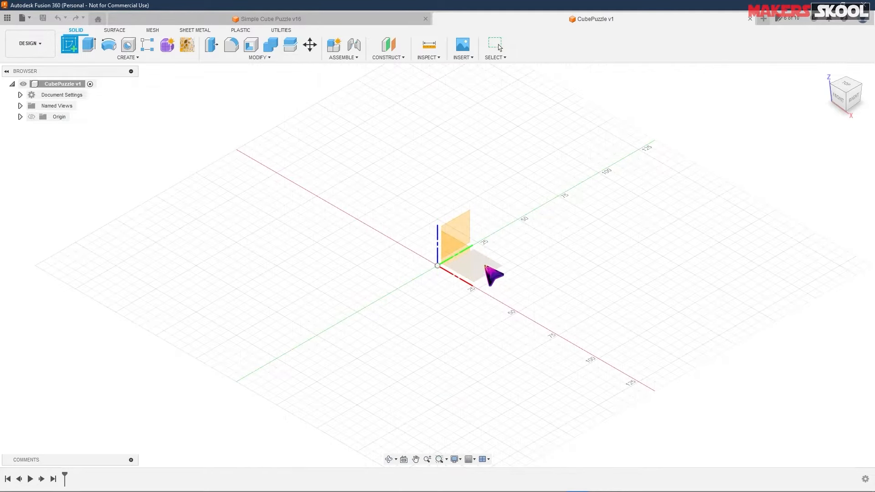
click(485, 267)
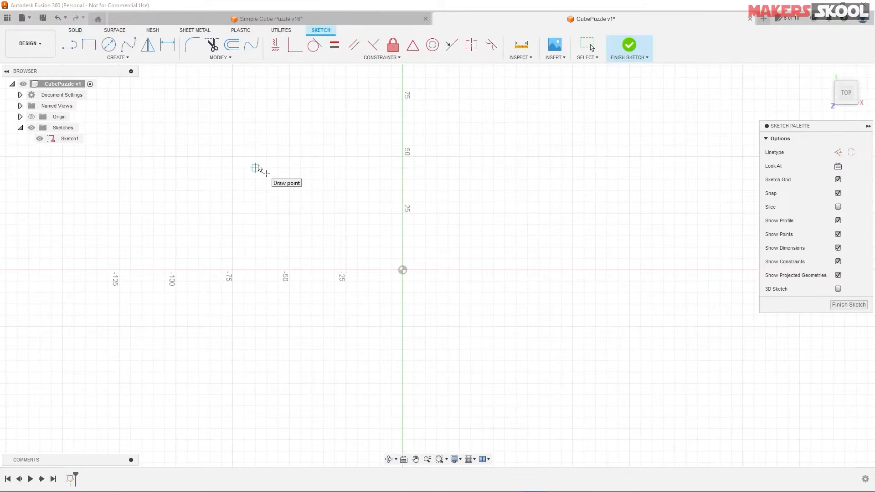
click(257, 164)
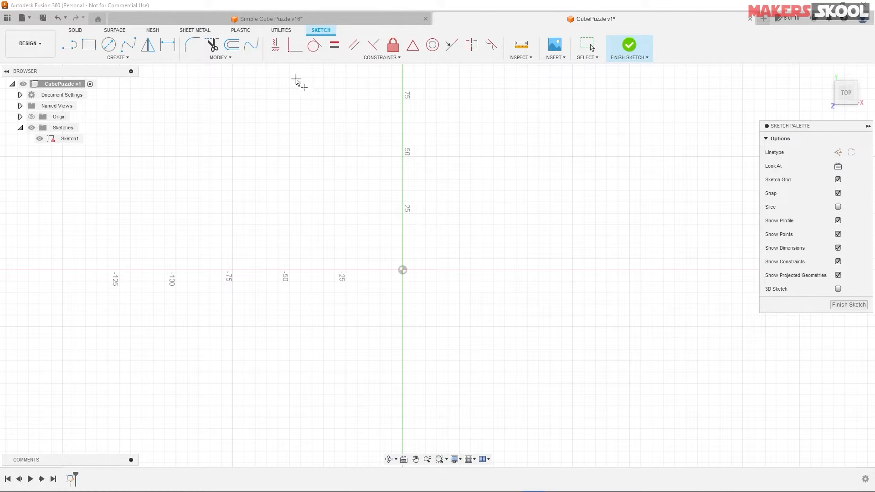
click(118, 57)
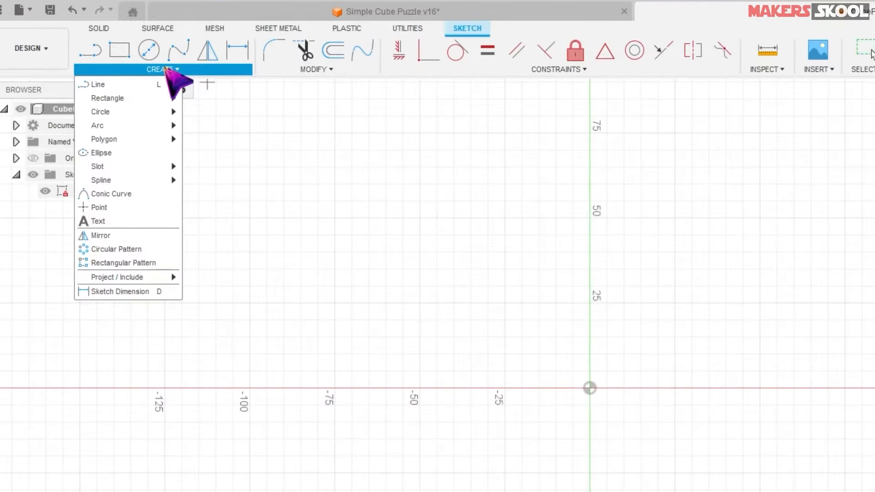
click(121, 207)
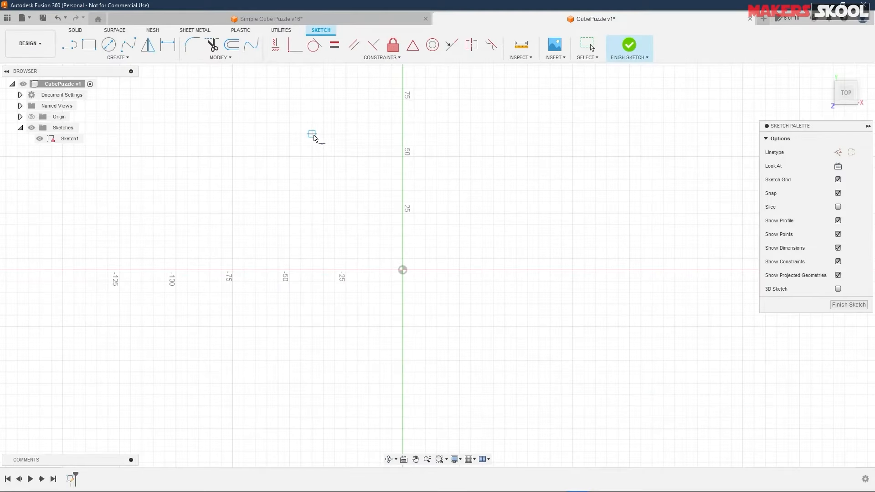
click(312, 134)
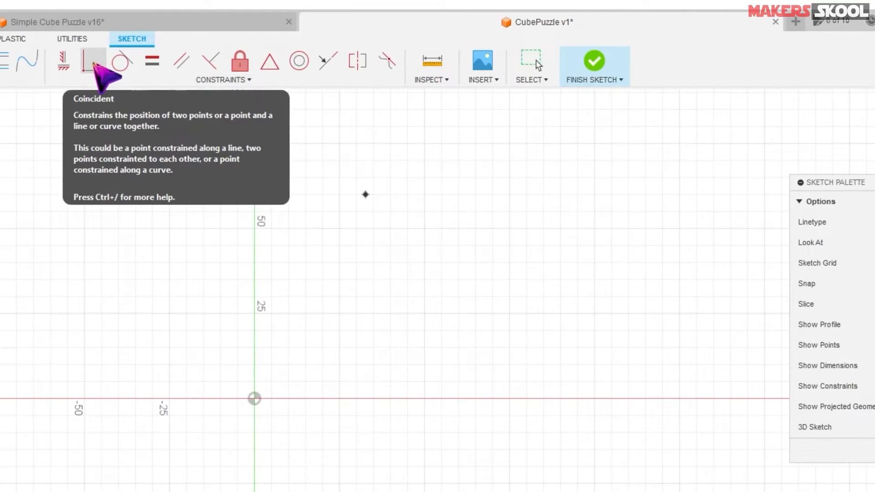
Step: Apply a Coincident constraint between the two sketch points
click(94, 64)
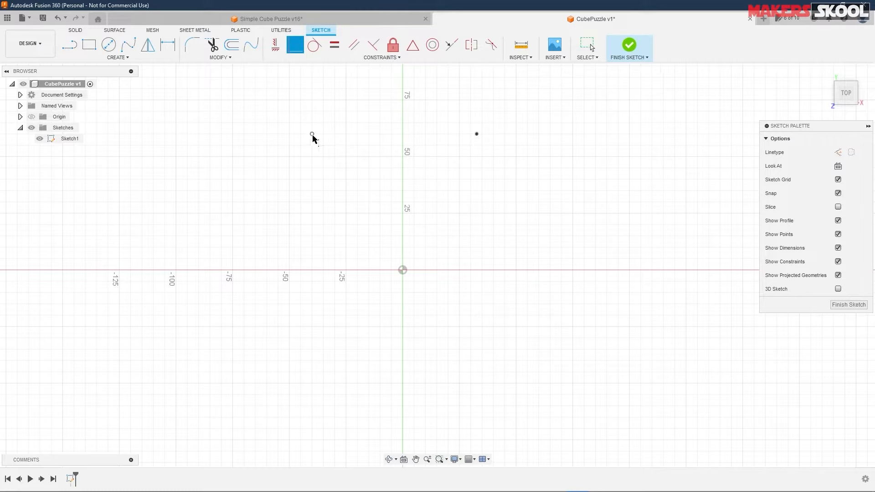
click(312, 135)
click(476, 134)
key(Delete)
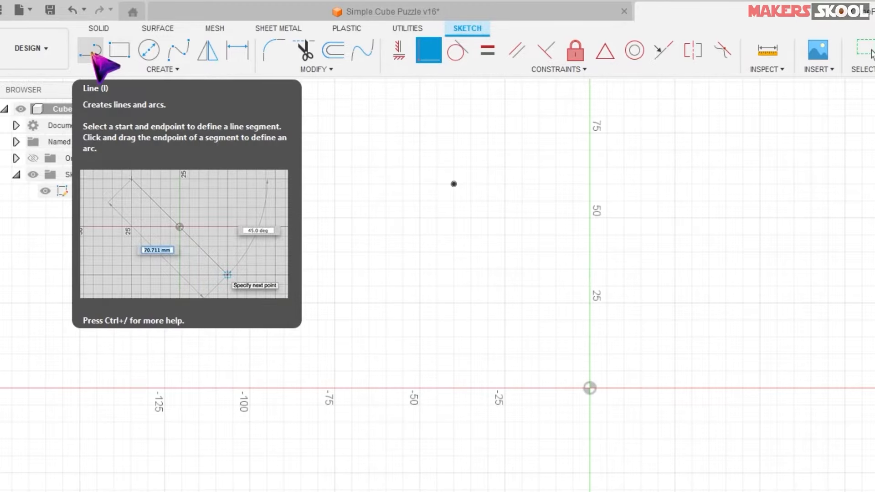
Step: Sketch a diagonal line below the point, sloping down across the X axis toward the origin's lower side
click(92, 52)
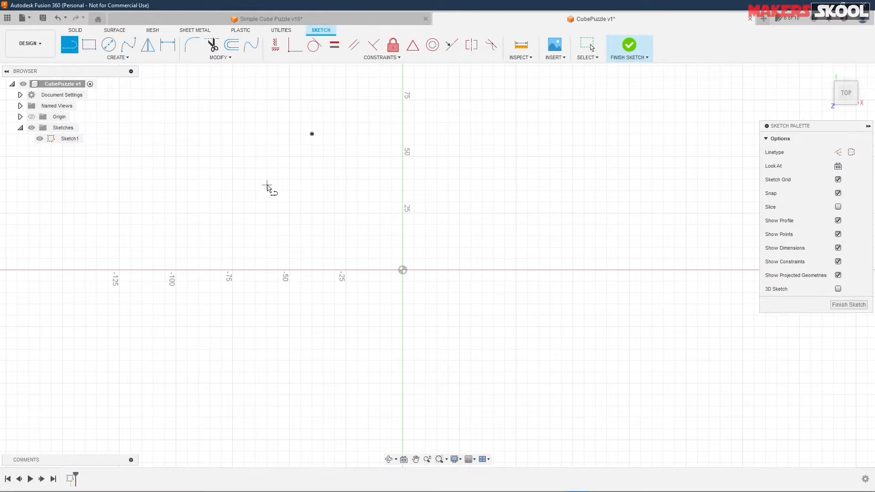
click(267, 186)
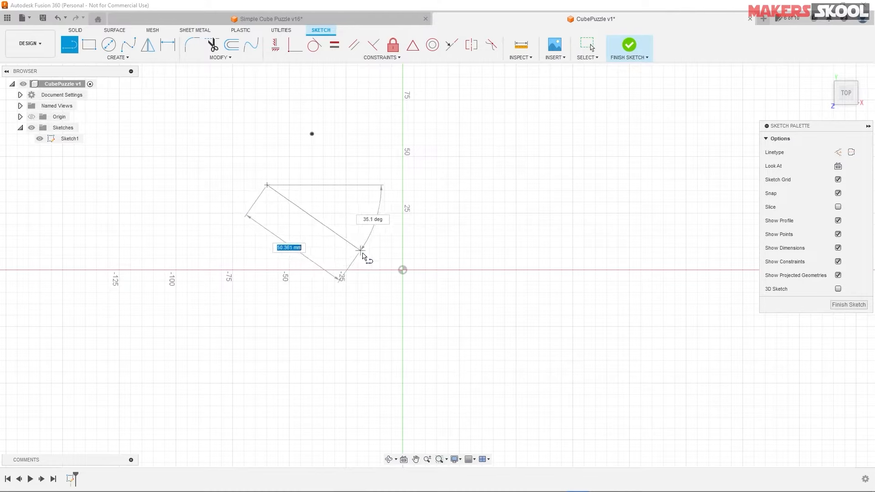
click(373, 289)
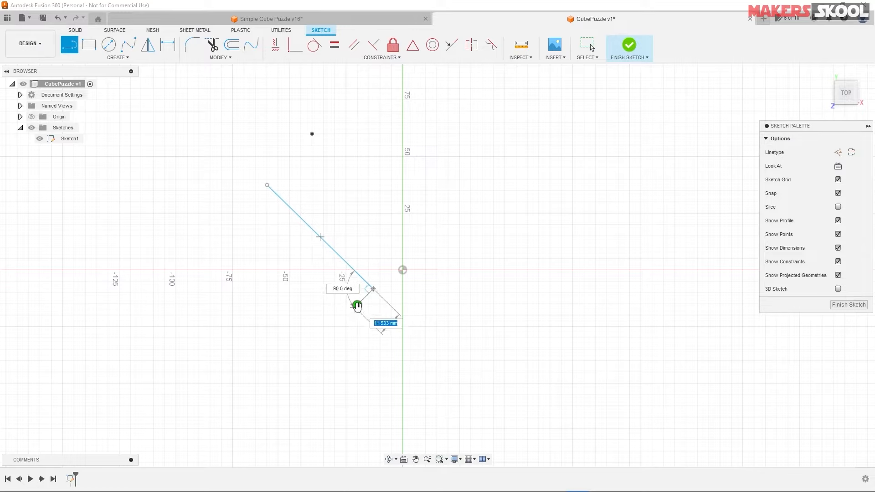
key(Escape)
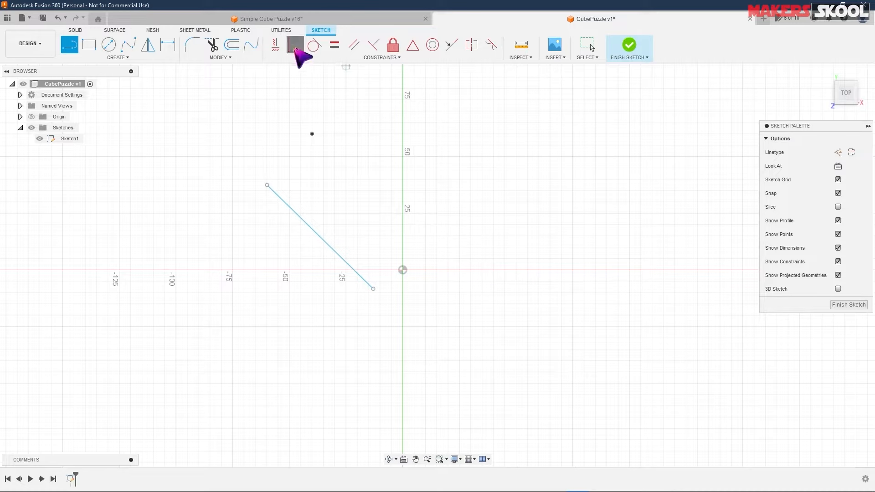
Step: Apply a Coincident constraint between the sketch point and the diagonal line
click(295, 46)
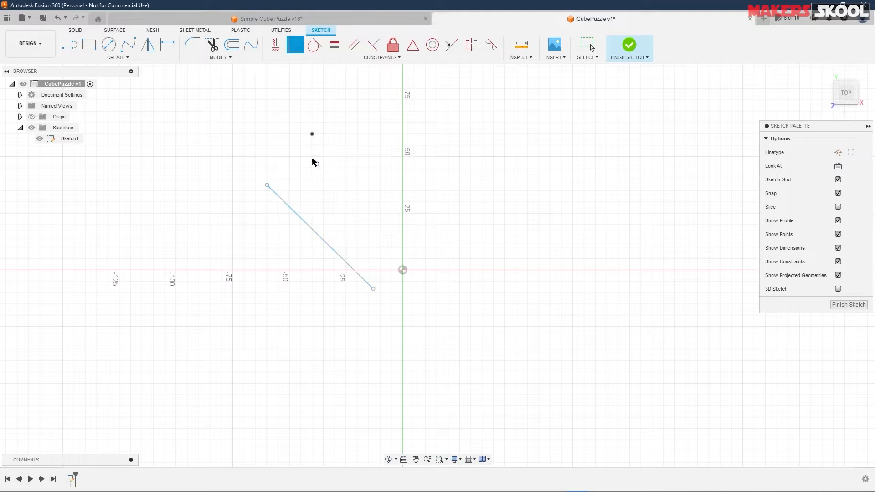
click(311, 134)
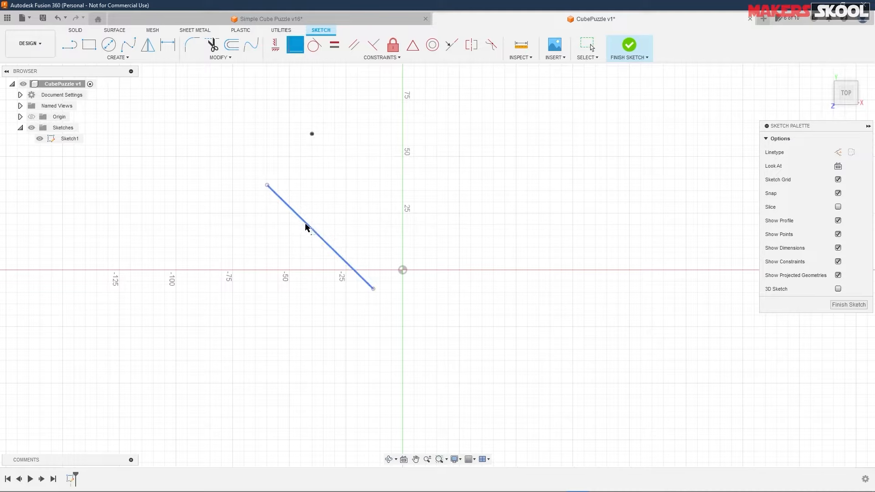
click(300, 217)
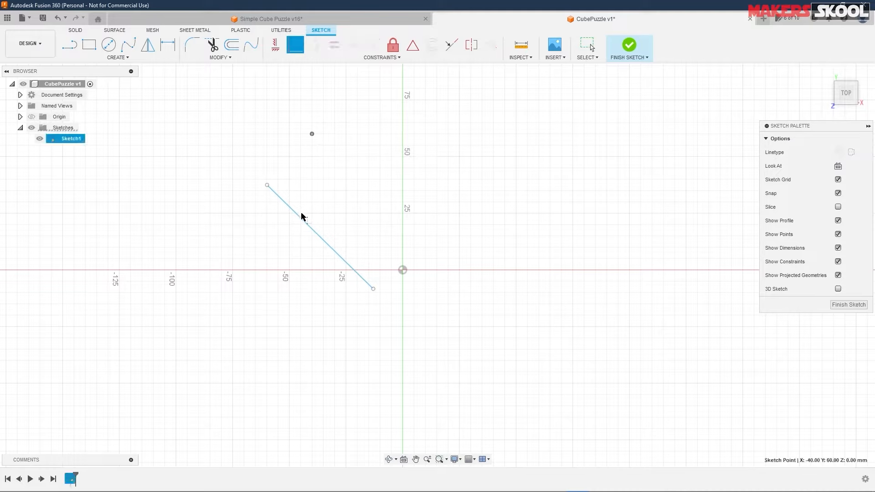
Step: Move the line and its constrained point around the sketch to test the Coincident constraint, bringing the line to horizontal
mouse_move(302, 222)
mouse_down()
mouse_move(326, 150)
mouse_move(333, 160)
mouse_up()
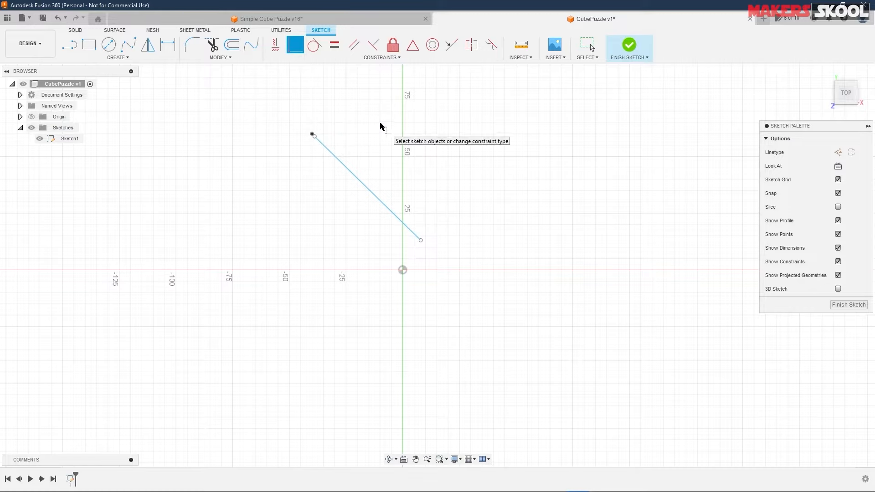
key(Escape)
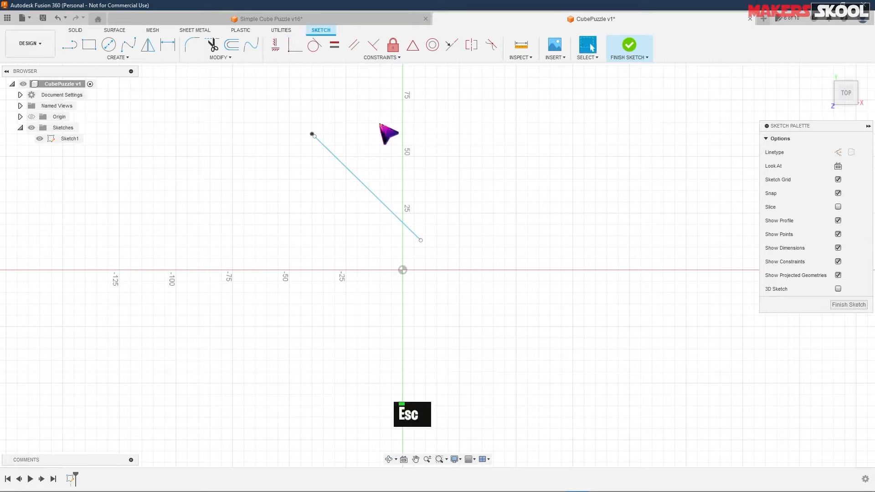
mouse_move(318, 143)
mouse_down()
mouse_move(389, 233)
mouse_move(482, 328)
mouse_move(336, 150)
mouse_move(226, 141)
mouse_up()
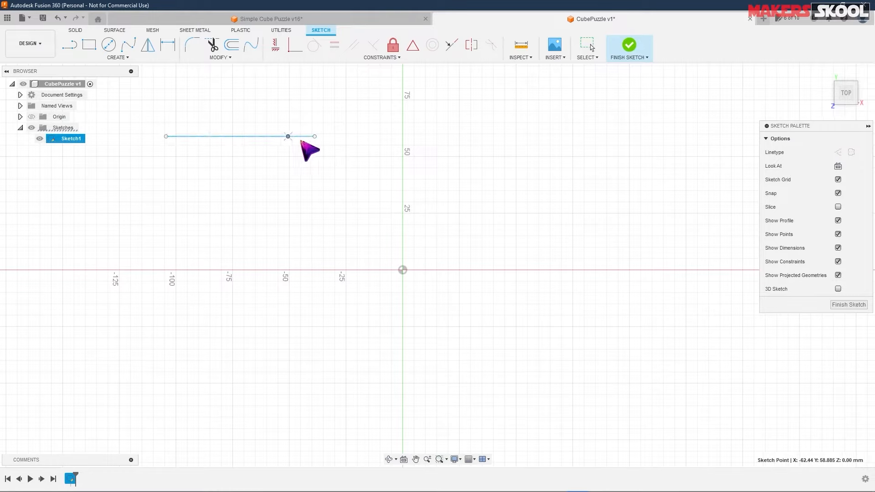
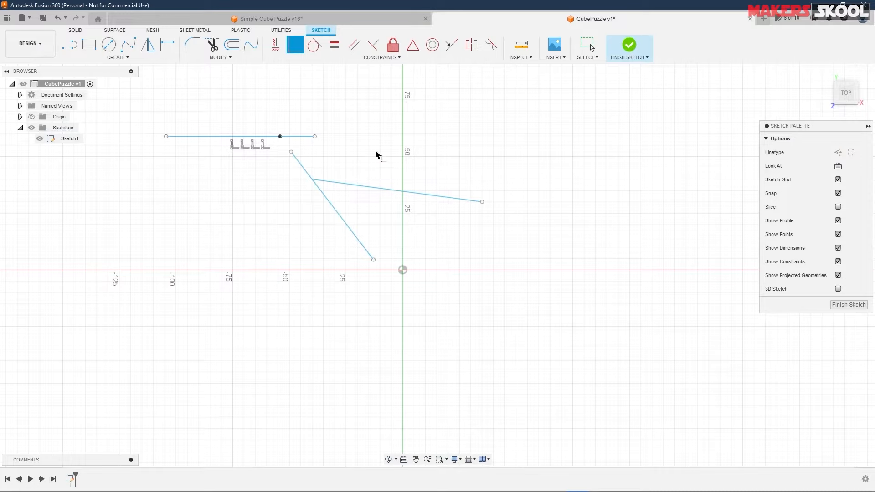
Step: Move the line attached to the diagonal line back and forth to test its Coincident constraint, and delete that attached line
key(Escape)
key(Escape)
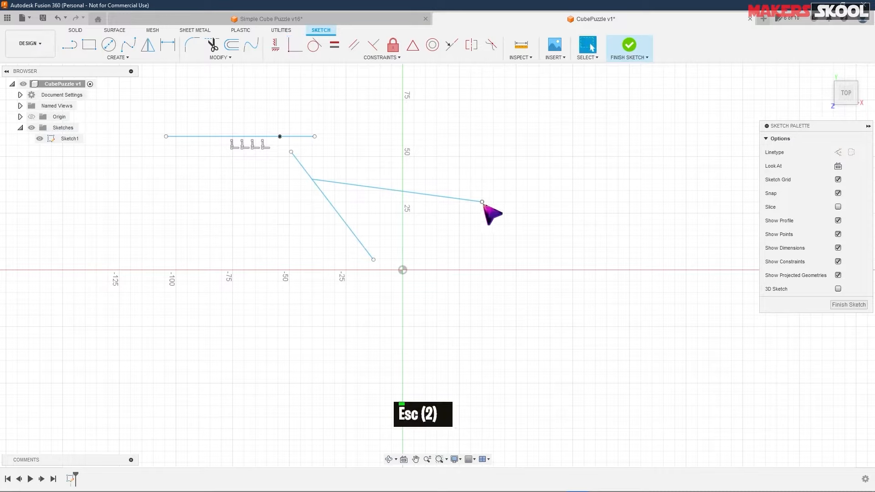
mouse_move(355, 186)
mouse_down()
mouse_move(387, 218)
mouse_move(315, 116)
mouse_move(385, 204)
mouse_up()
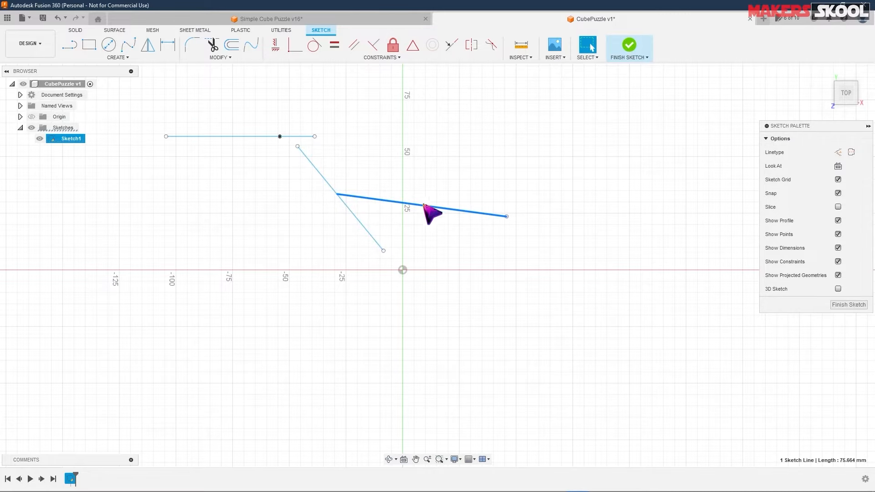
mouse_move(426, 204)
mouse_down()
mouse_move(355, 129)
mouse_move(439, 232)
mouse_move(510, 301)
mouse_move(400, 198)
mouse_up()
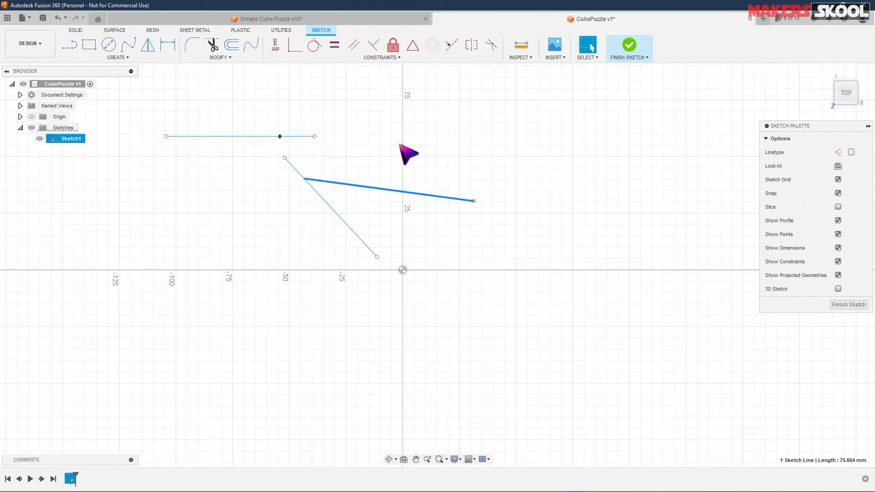
key(Delete)
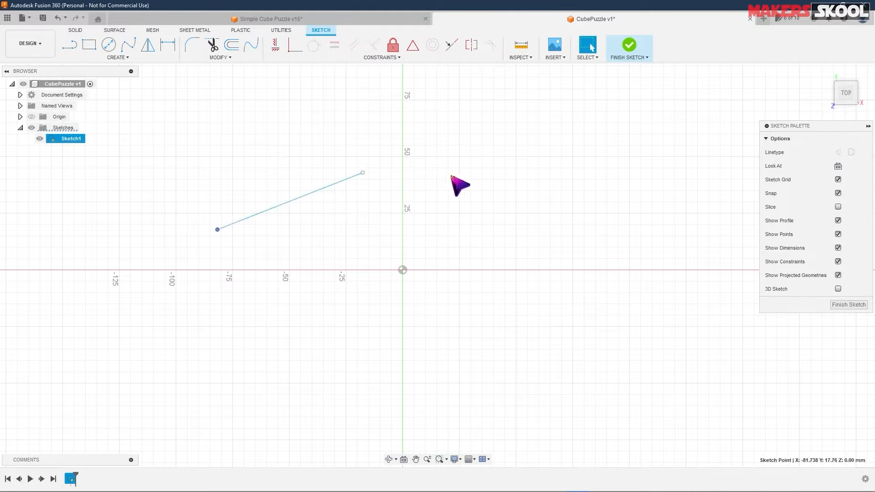
Step: Move the sketch line's lower endpoint below the X axis to just beside the origin, making the unconstrained line steep
drag(217, 230, 305, 298)
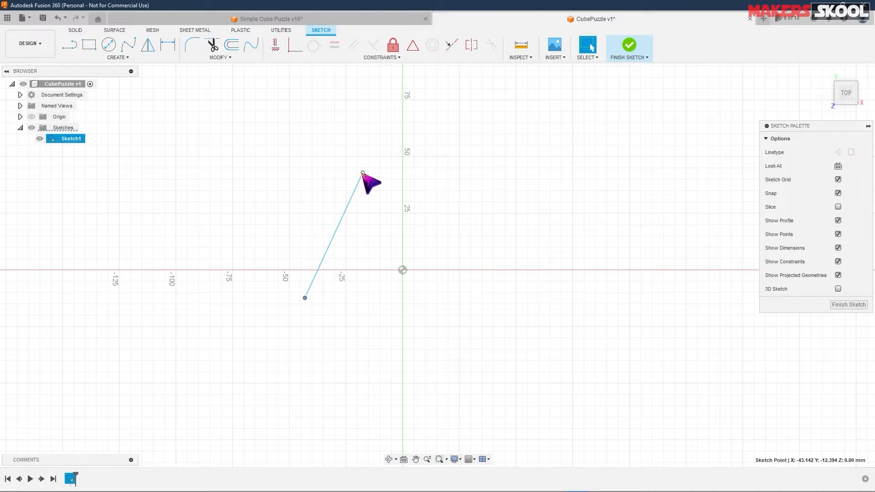
drag(307, 300, 391, 303)
click(465, 160)
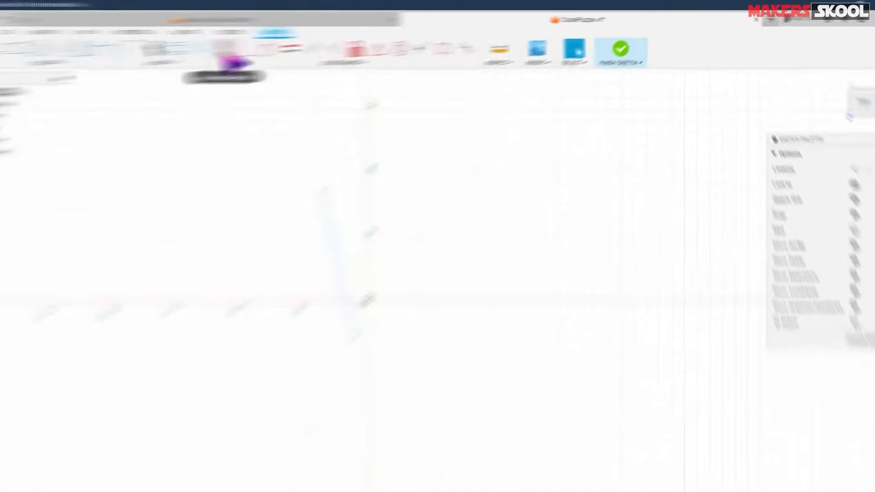
Step: Apply a Horizontal/Vertical constraint to the steep line to make it vertical, and test it by moving its lower endpoint
click(65, 64)
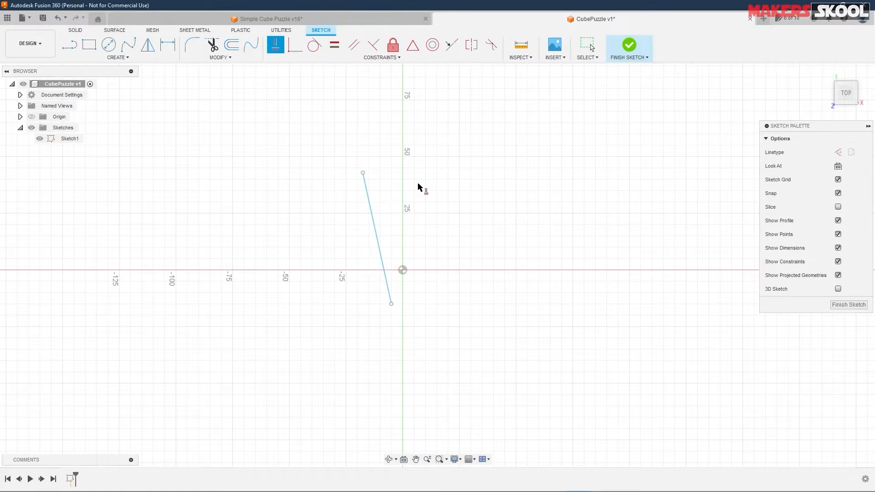
click(374, 217)
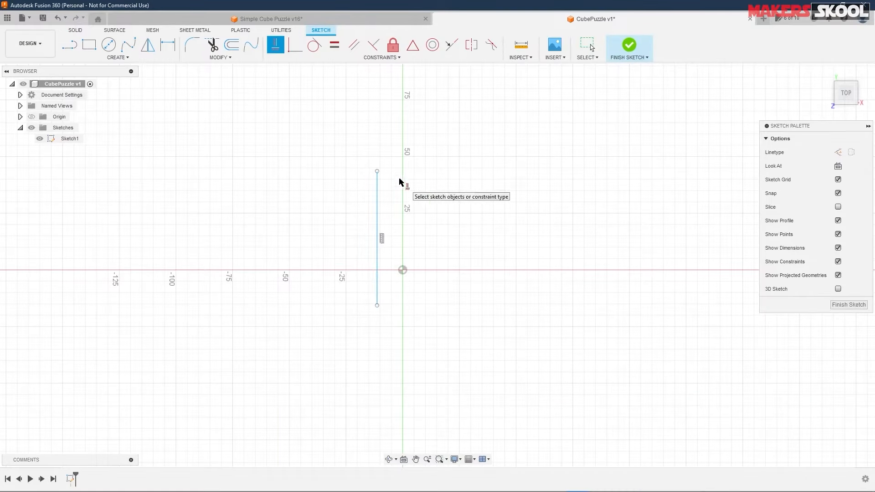
right_click(446, 156)
click(440, 198)
mouse_move(378, 306)
mouse_down()
mouse_move(395, 299)
mouse_move(344, 300)
mouse_move(375, 296)
mouse_move(383, 311)
mouse_up()
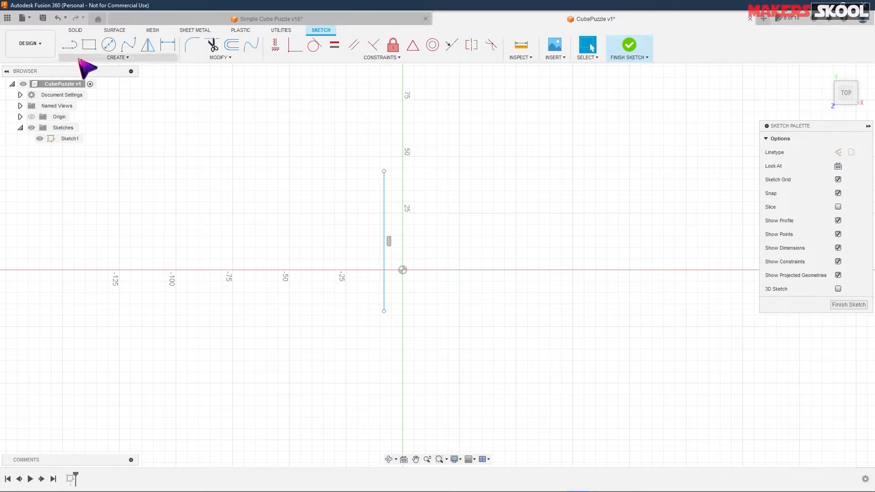
Step: Sketch a second line on the positive X side of the origin, sloping down across the X axis
click(70, 44)
click(471, 247)
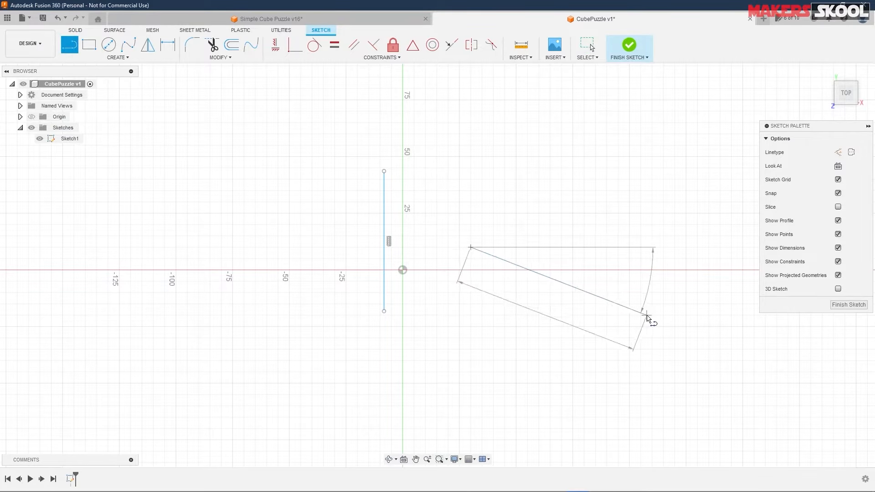
double_click(647, 314)
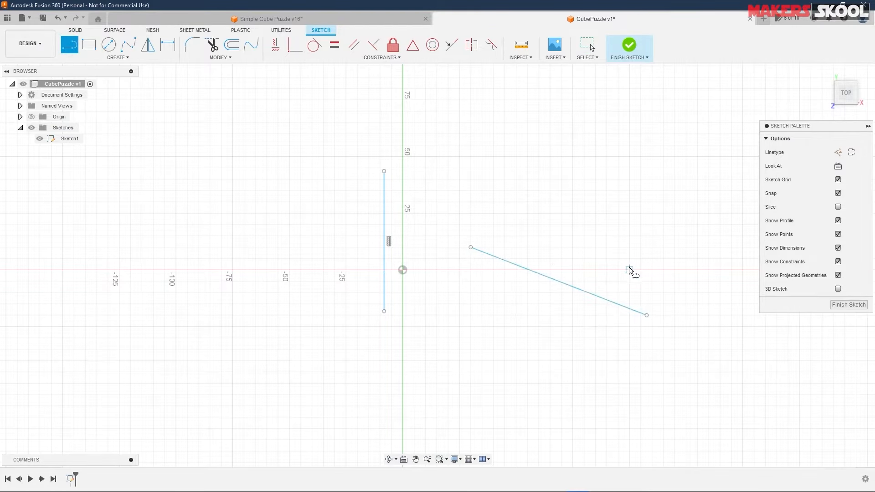
Step: Apply a Horizontal/Vertical constraint to the sloping line to make it horizontal, and move its endpoints to test it above the X axis
click(276, 45)
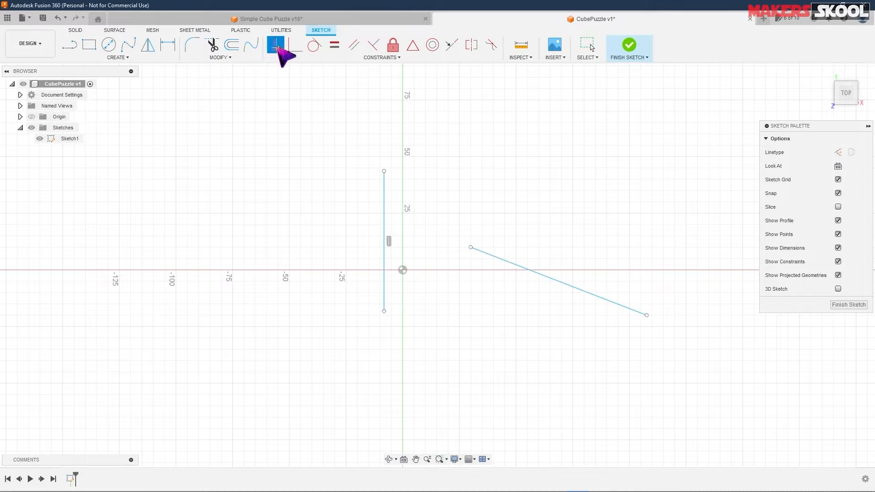
click(558, 282)
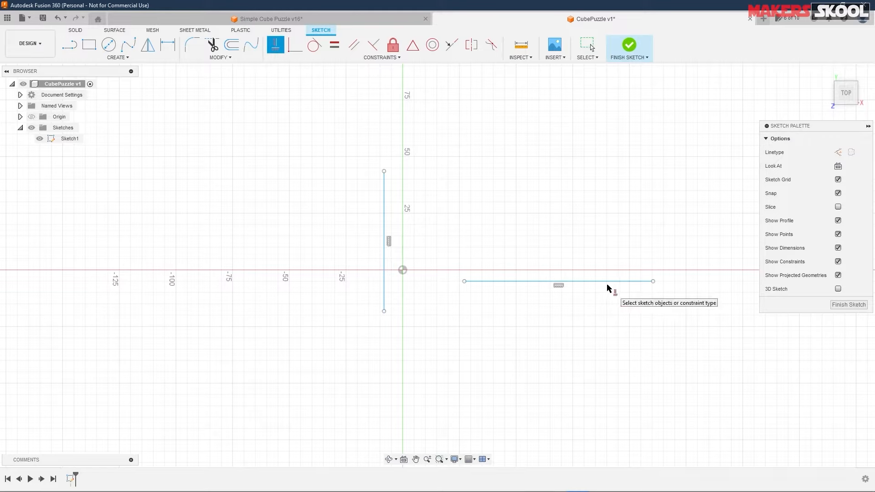
key(Escape)
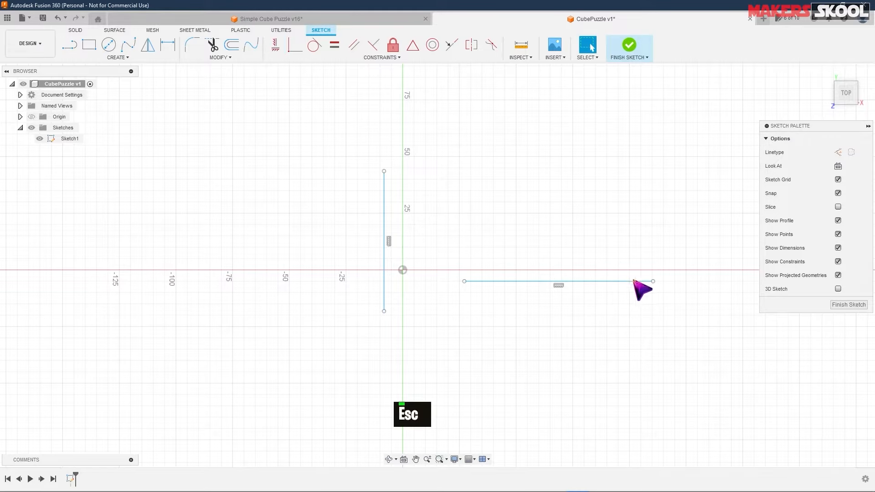
drag(653, 281, 617, 229)
drag(465, 239, 466, 239)
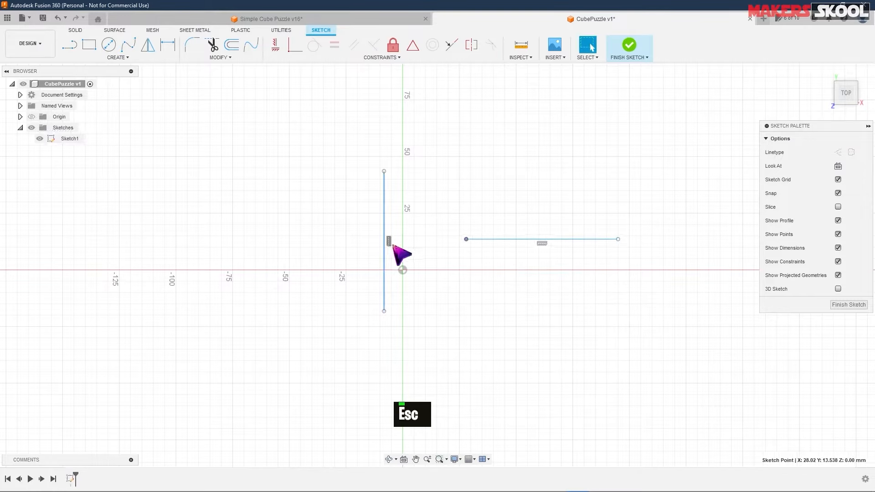
Step: Examine the constraint symbols beside the horizontal and vertical lines
click(572, 260)
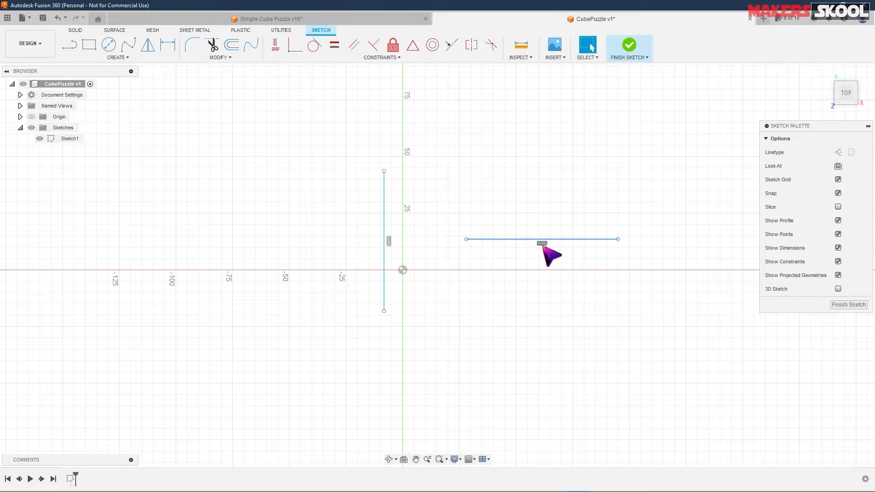
click(542, 244)
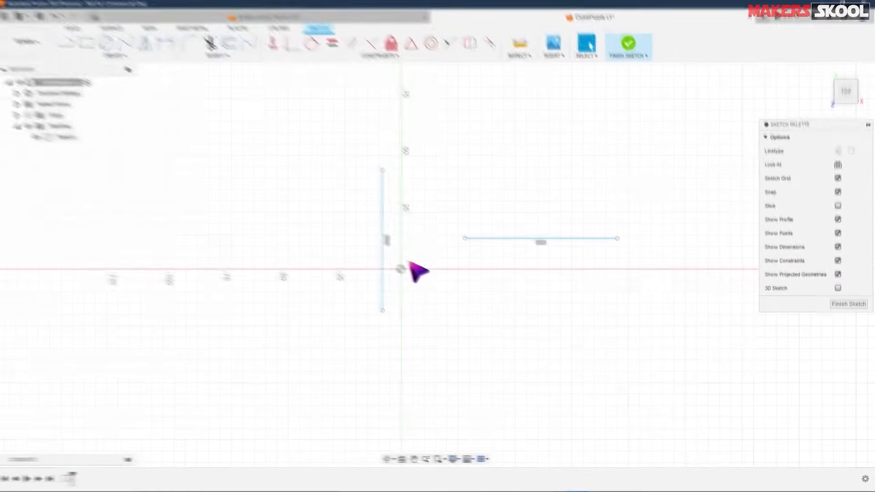
click(389, 241)
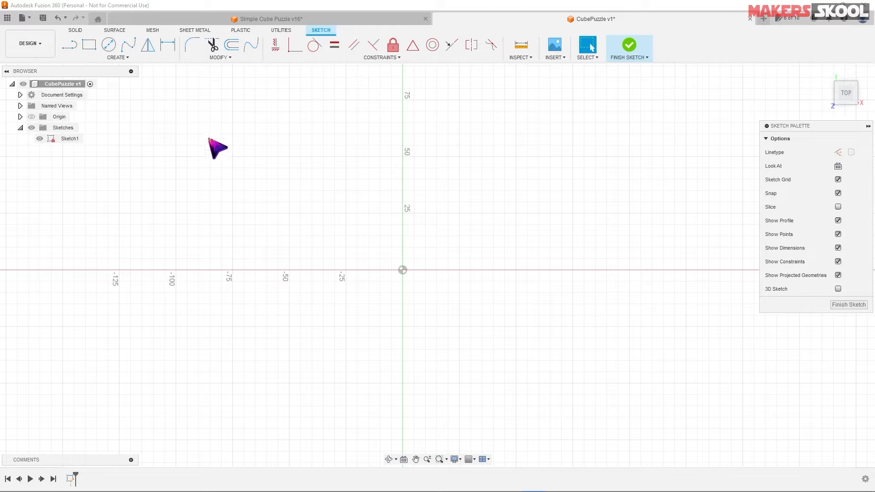
Step: Sketch two separate lines: one sloping steeply down to the negative X axis and one rising gently across the upper Y axis
click(69, 44)
click(160, 167)
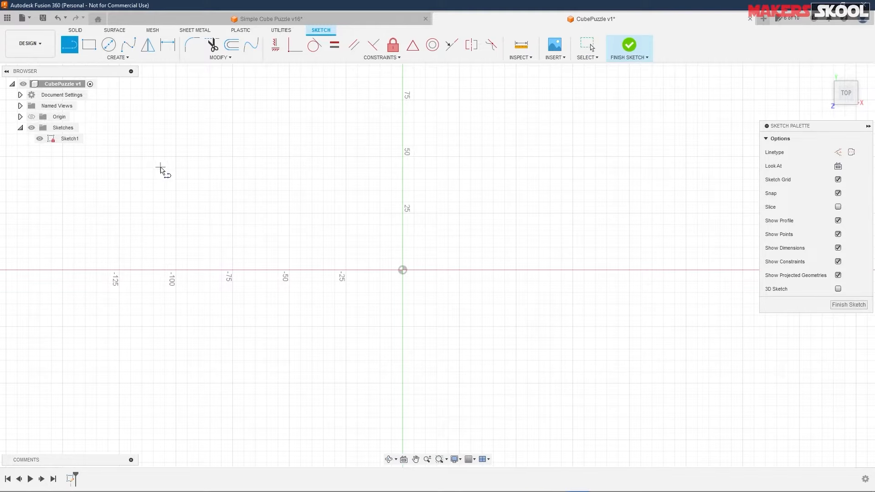
click(233, 270)
key(Escape)
click(323, 156)
click(459, 111)
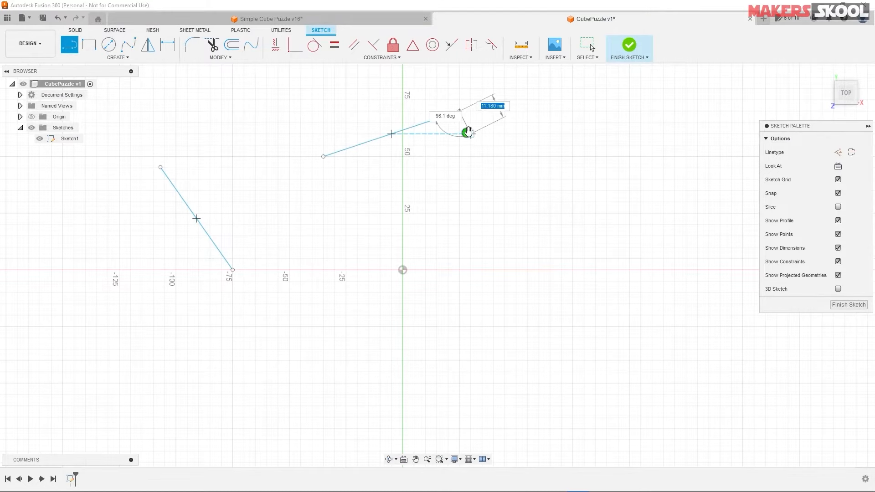
key(Escape)
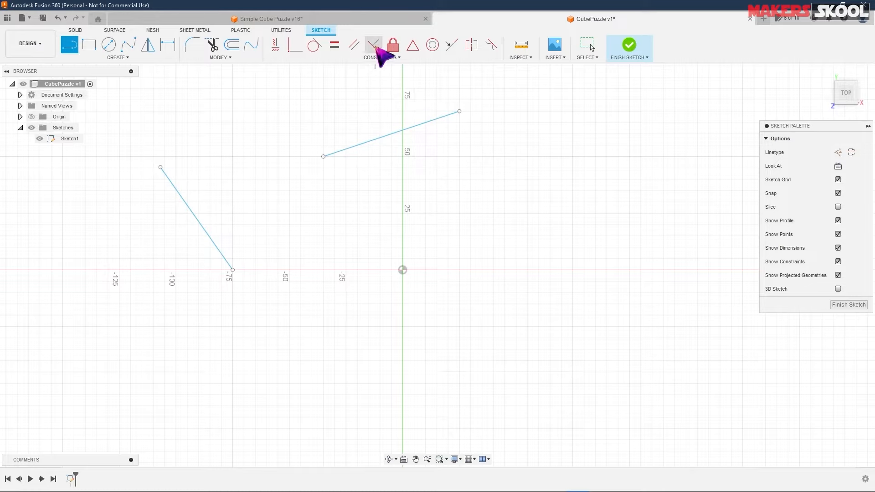
Step: Apply a Perpendicular constraint between the gently rising line and the steep line
click(375, 46)
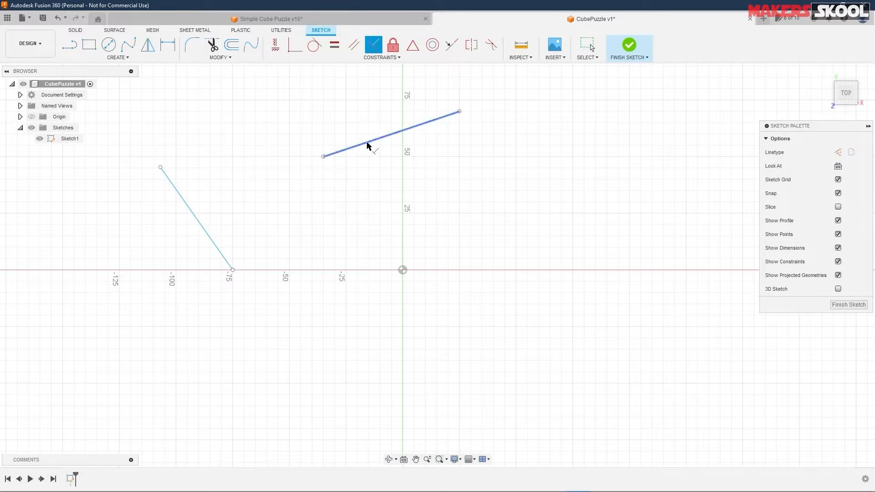
click(337, 153)
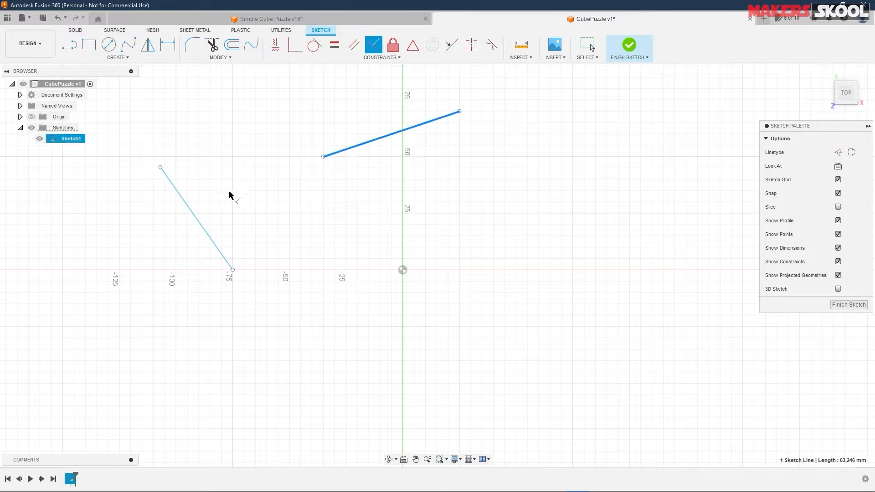
click(196, 221)
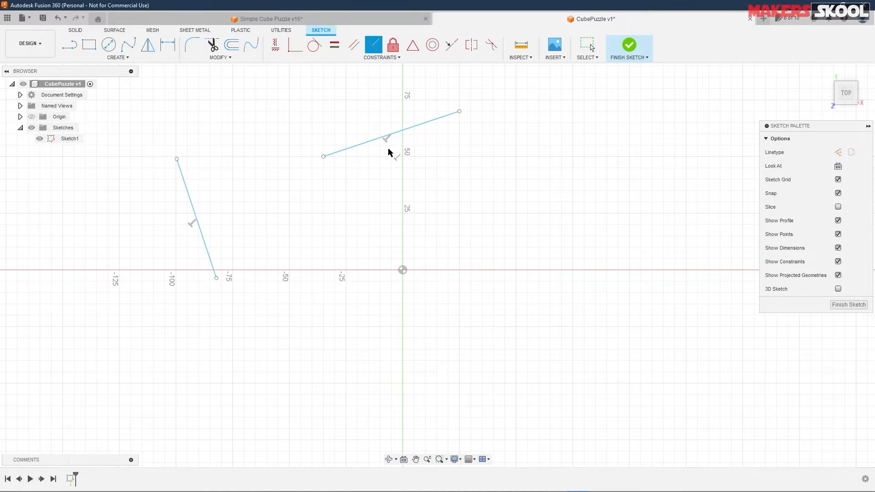
right_click(297, 206)
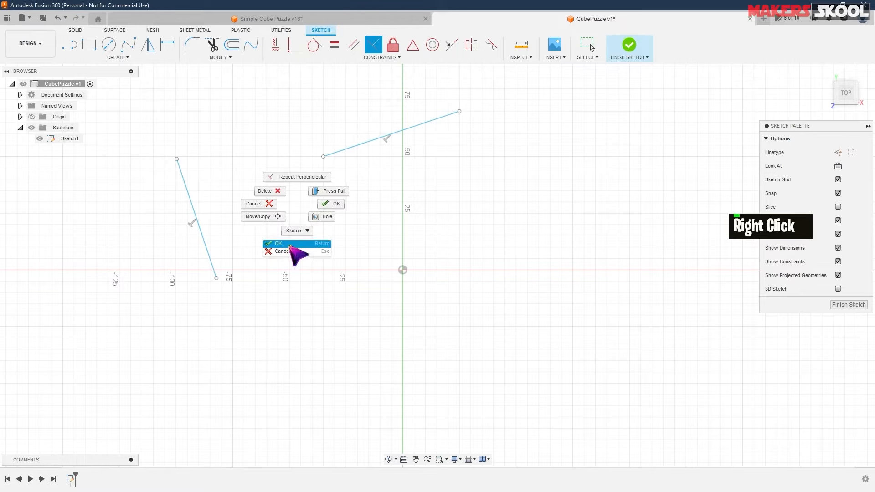
click(283, 244)
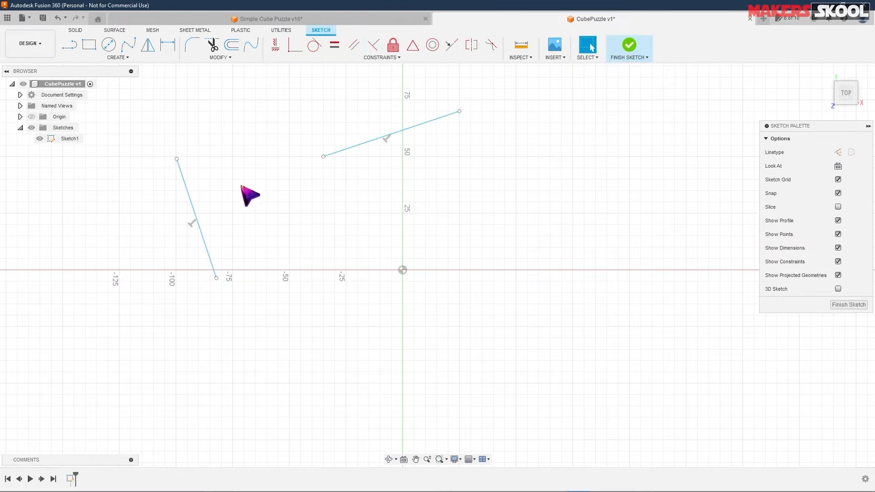
Step: Move both lines and the steep line's lower endpoint around the sketch to test the Perpendicular constraint
click(183, 180)
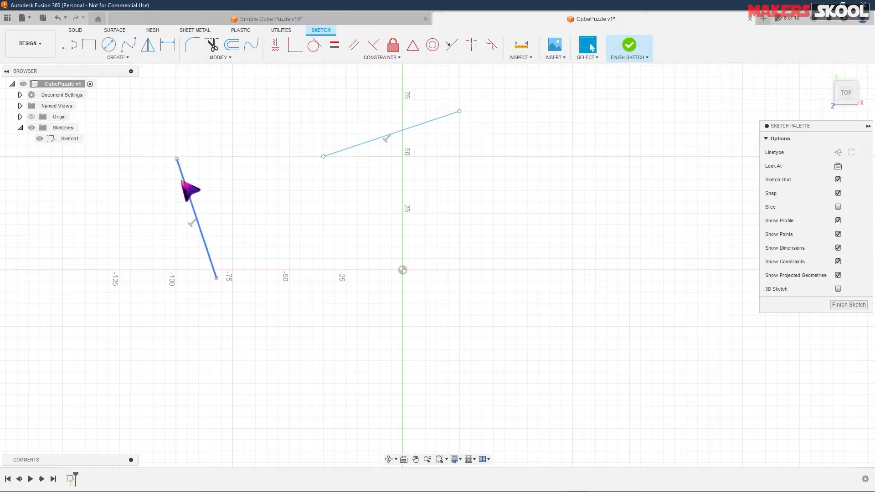
drag(183, 180, 267, 147)
mouse_move(431, 122)
mouse_down()
mouse_move(415, 94)
mouse_move(466, 239)
mouse_move(432, 152)
mouse_up()
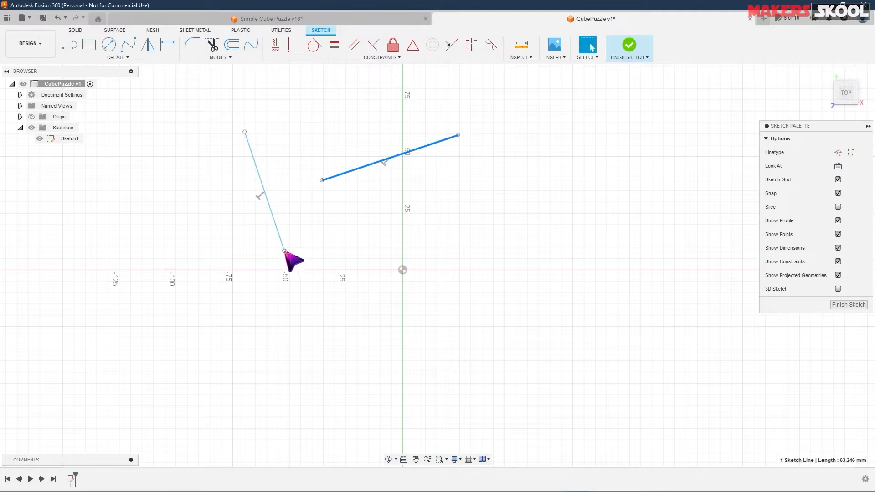
mouse_move(285, 249)
mouse_down()
mouse_move(248, 258)
mouse_move(267, 259)
mouse_up()
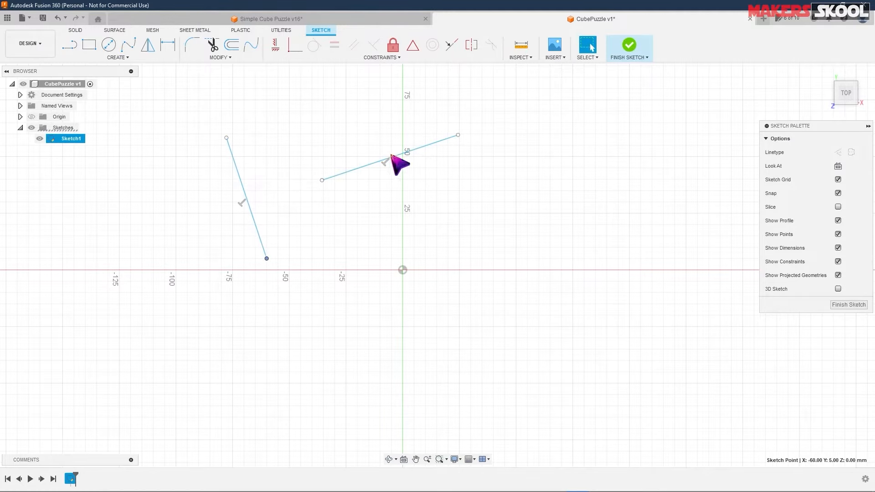
mouse_move(403, 161)
mouse_down()
mouse_move(246, 193)
mouse_move(262, 152)
mouse_move(243, 201)
mouse_move(175, 203)
mouse_move(339, 151)
mouse_up()
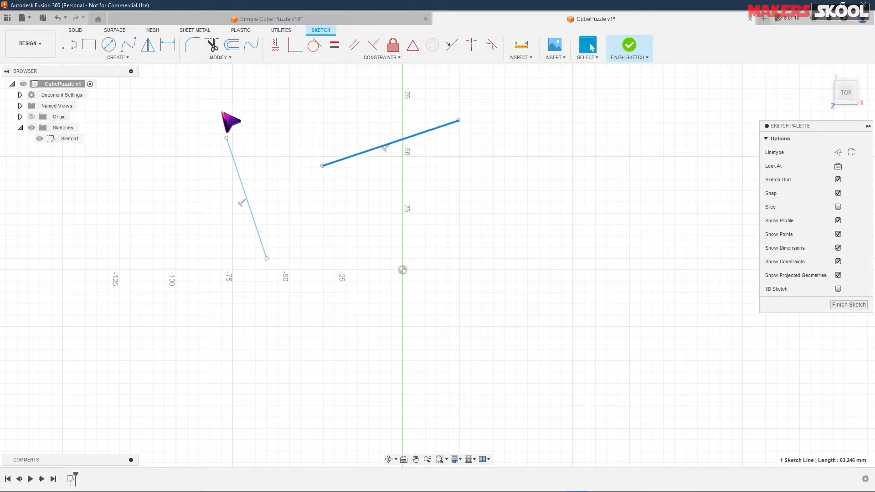
mouse_move(431, 130)
mouse_down()
mouse_move(332, 155)
mouse_move(442, 136)
mouse_up()
click(363, 198)
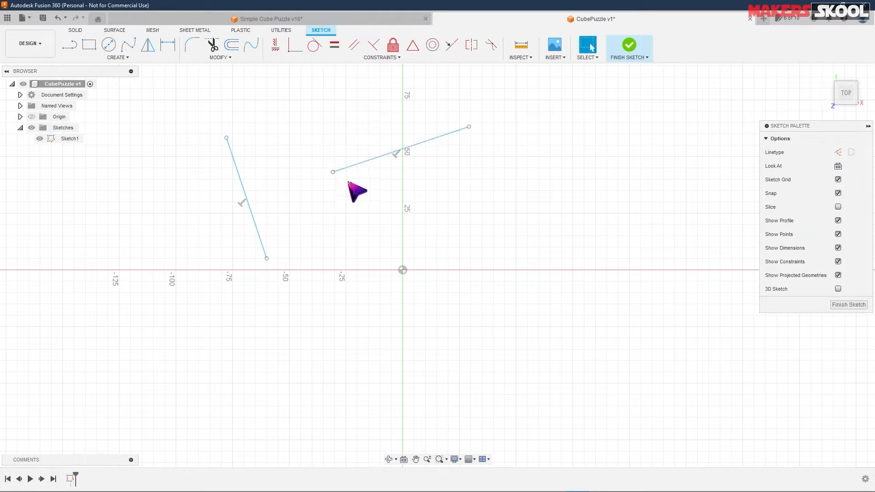
Step: Apply a Coincident constraint between the rising line's lower endpoint and the steep line
click(295, 45)
click(333, 171)
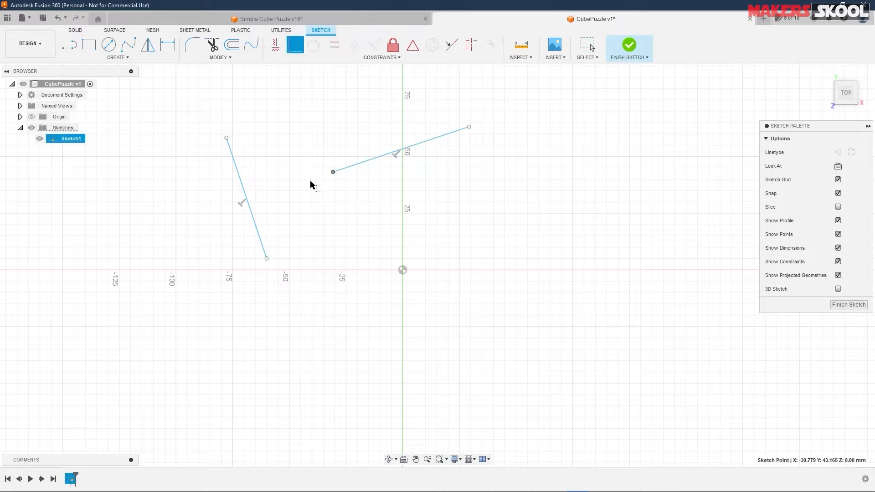
click(253, 214)
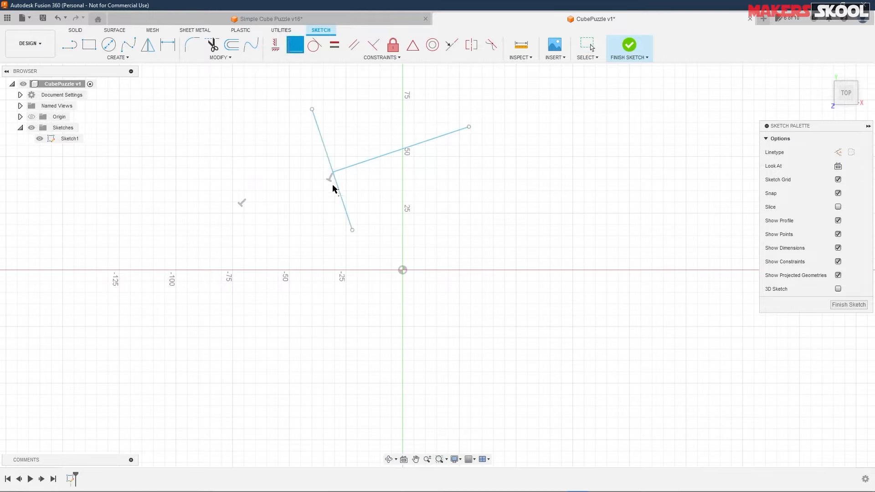
key(Escape)
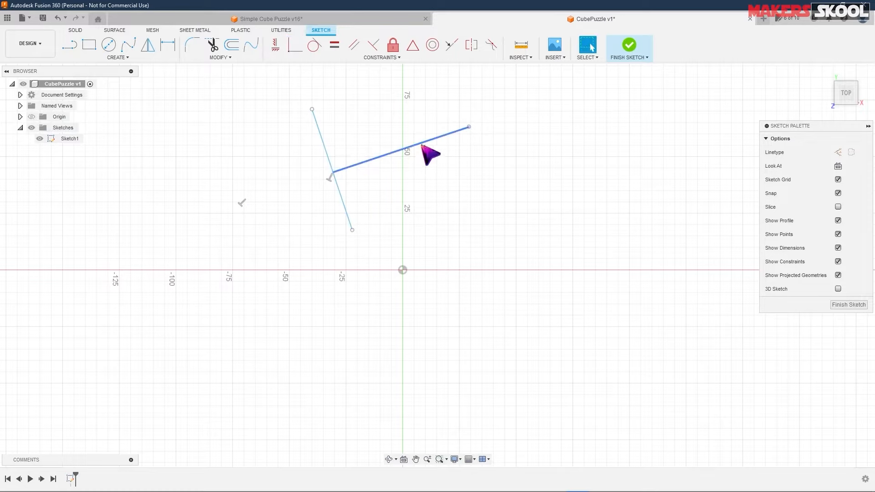
Step: Move the rising line and the steep line's lower endpoint to test the combined constraints, and select the detached Perpendicular constraint symbol
drag(422, 147, 421, 135)
mouse_move(355, 229)
mouse_down()
mouse_move(346, 230)
mouse_move(408, 167)
mouse_move(311, 213)
mouse_up()
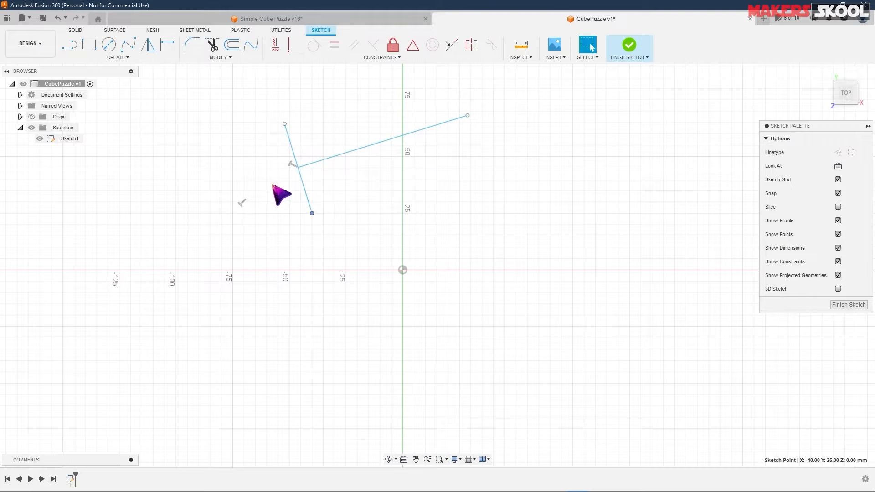
click(241, 202)
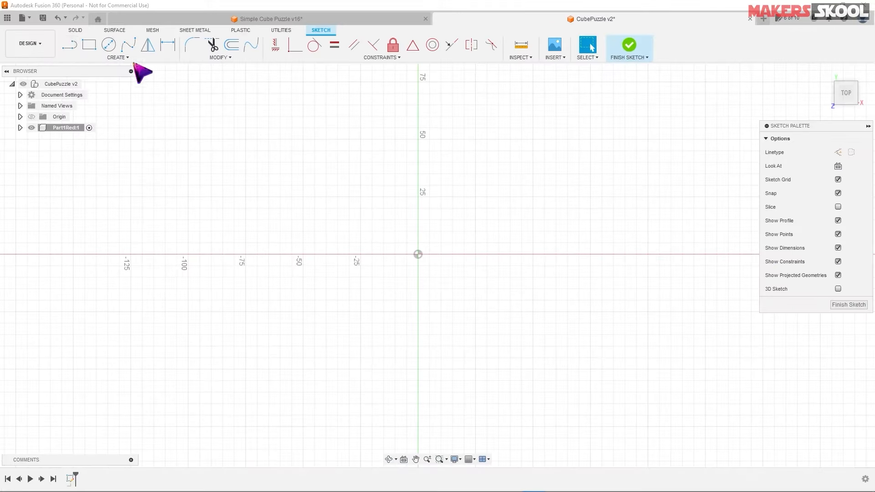
Step: Sketch two separate lines: one sloping down across the negative X axis and one about 79 mm long falling gently across the Y axis
click(69, 47)
click(133, 171)
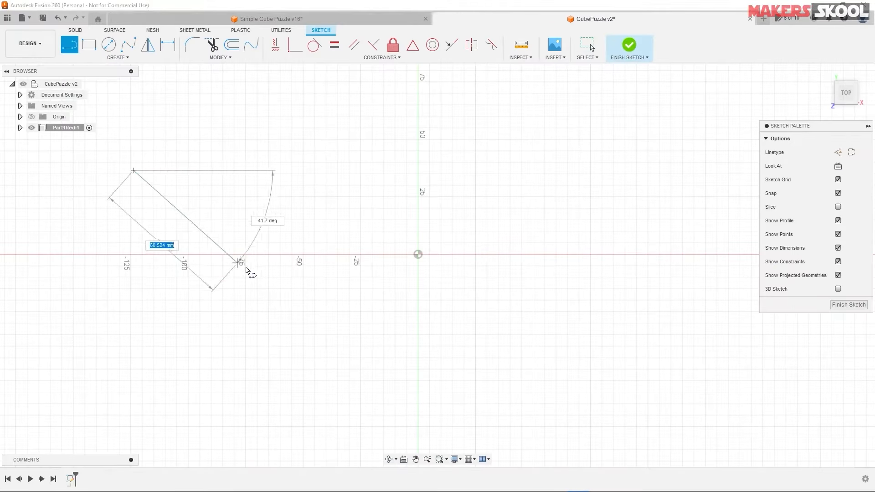
click(245, 266)
double_click(245, 293)
click(384, 197)
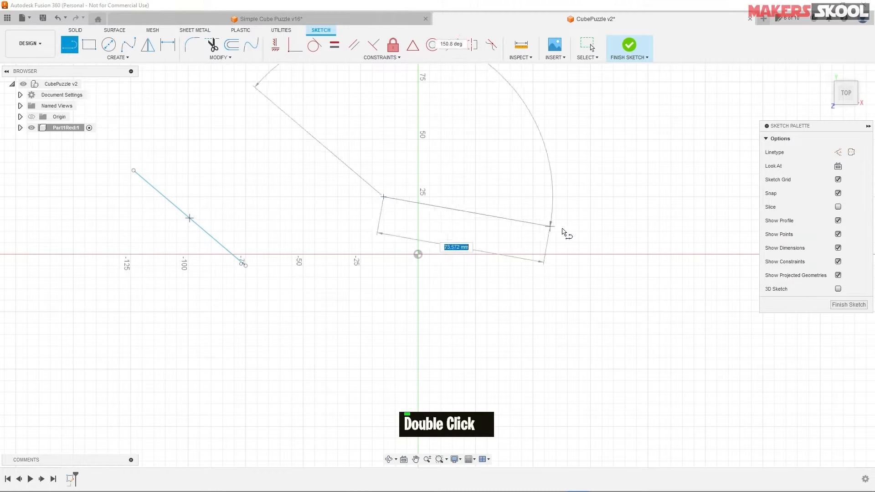
click(559, 250)
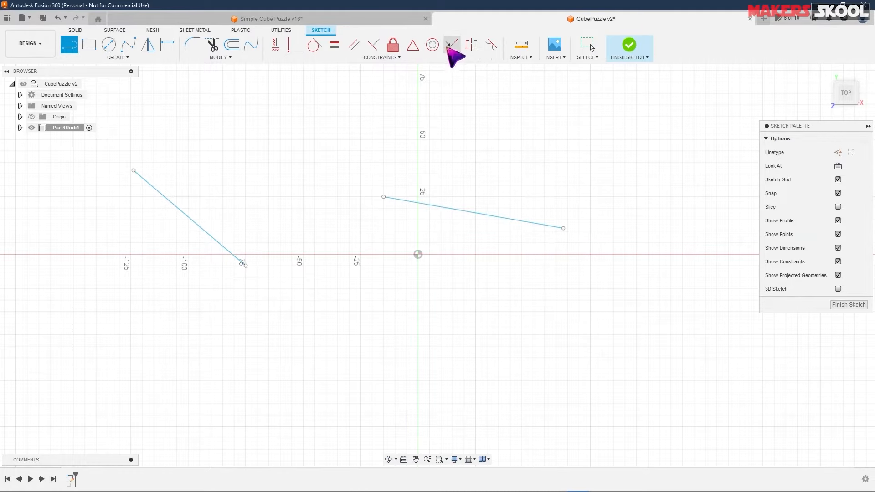
Step: Apply a Collinear constraint between the gently falling line and the steeper line on the negative X side
click(450, 45)
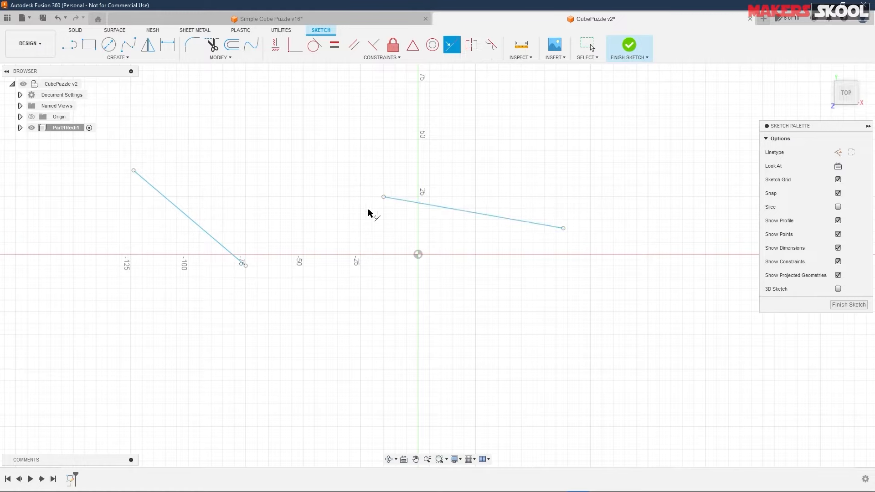
click(436, 206)
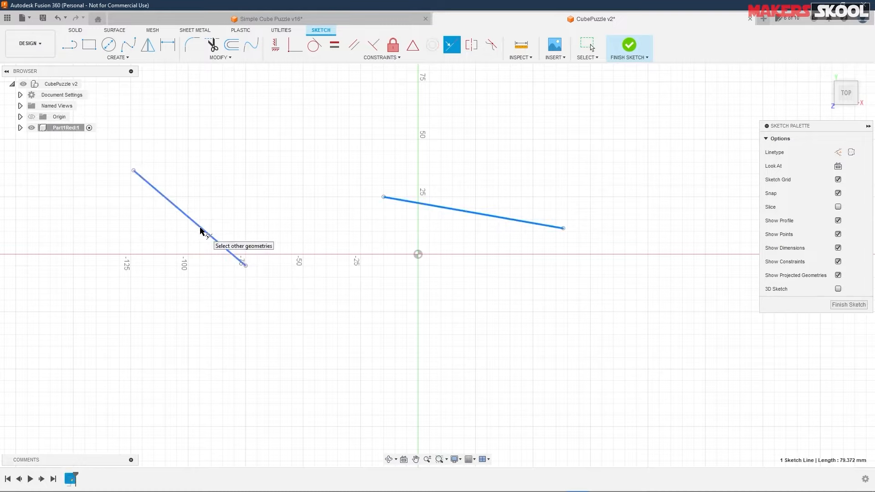
click(207, 237)
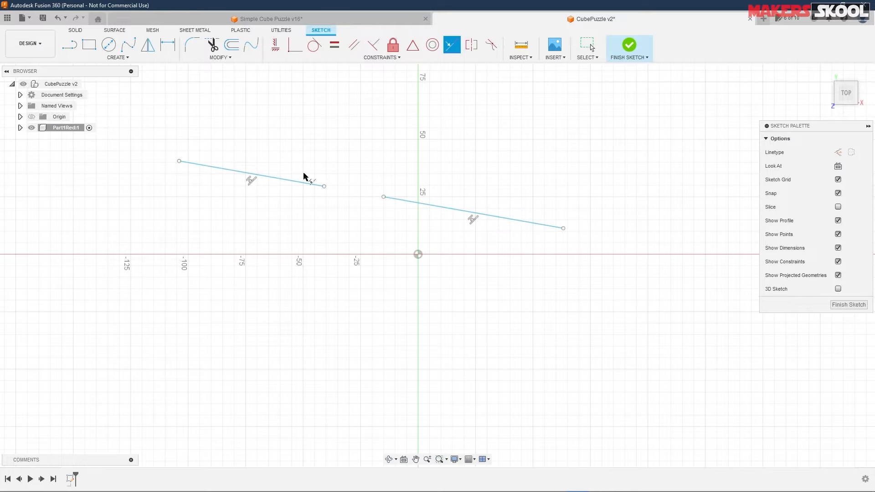
key(ctrl+z)
key(ctrl+z)
key(ctrl+z)
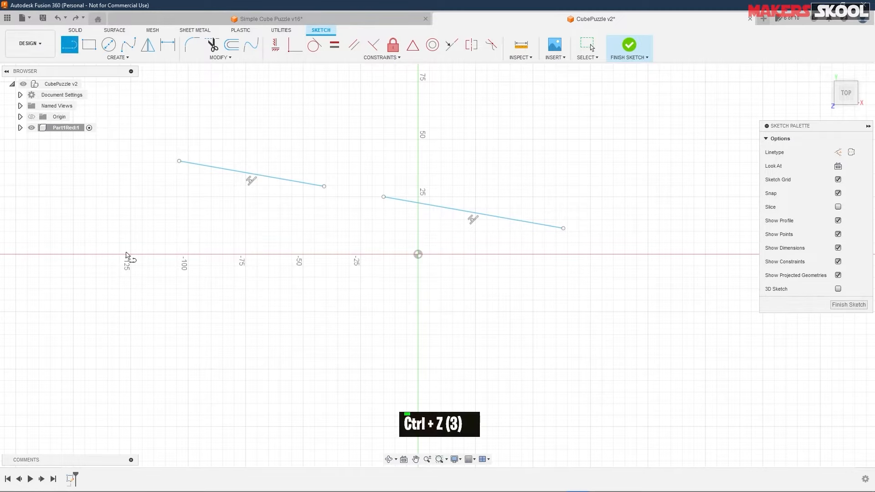
Step: Sketch a third separate line about 52 mm long, sloping downward below the negative X axis
click(210, 293)
click(298, 372)
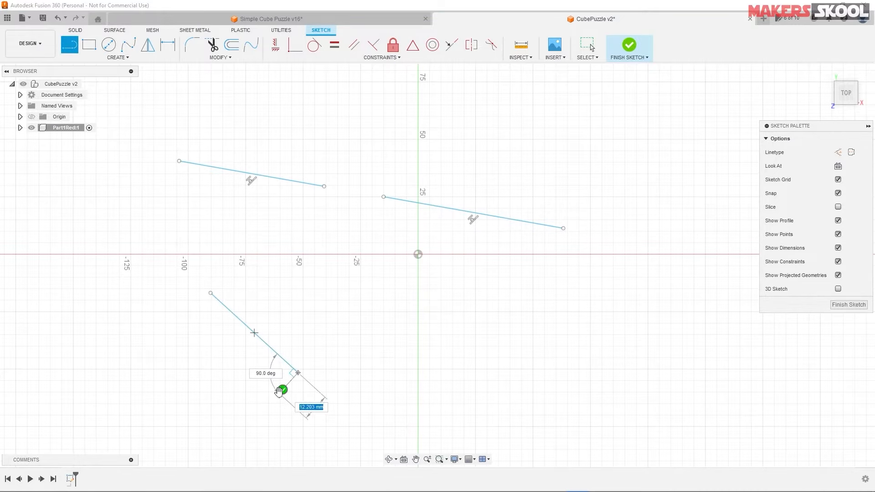
click(281, 391)
Step: Apply a Collinear constraint between the third line and the line crossing the Y axis, and end the command
click(452, 45)
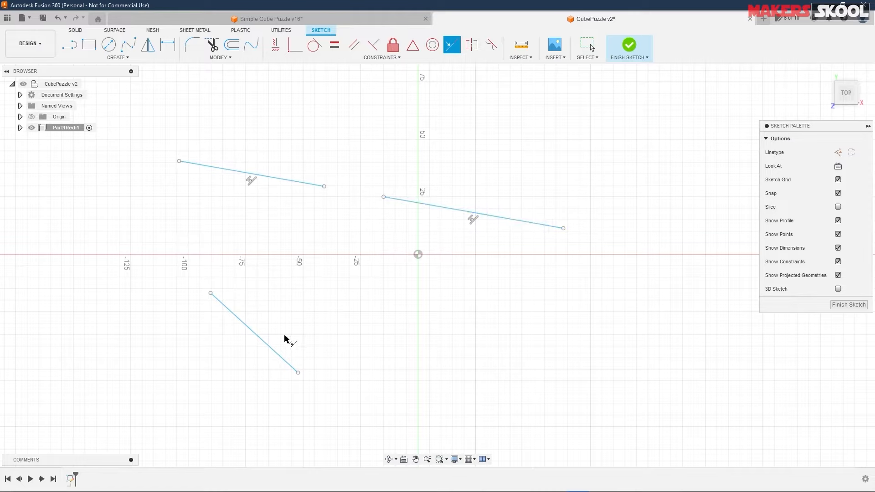
click(257, 336)
click(446, 209)
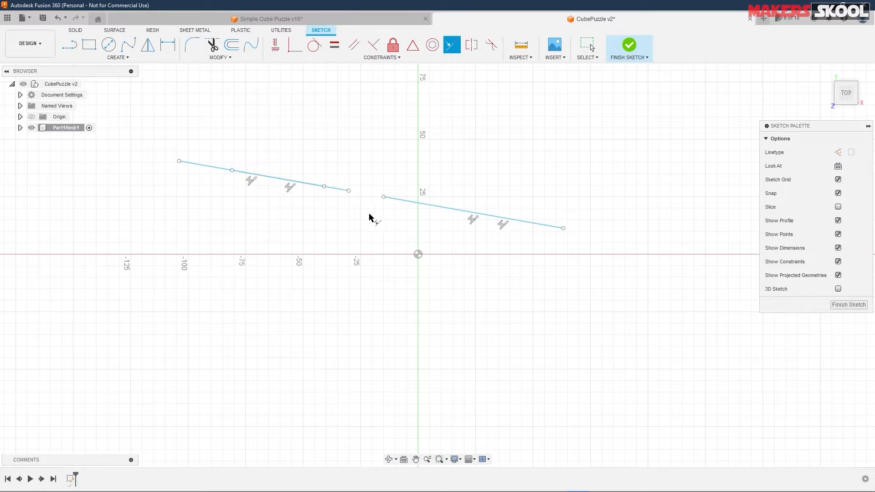
right_click(361, 132)
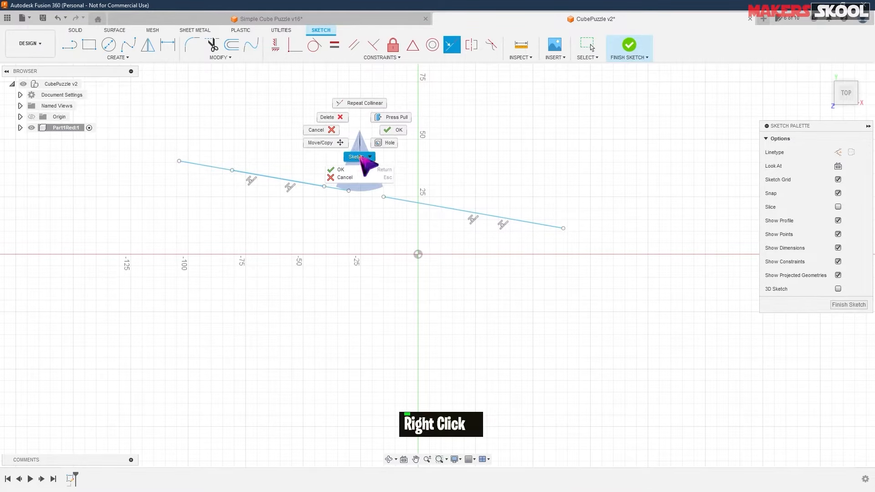
click(343, 169)
Step: Slide the third line along the shared axis past the far end of the line crossing the Y axis to test collinearity
mouse_move(339, 190)
mouse_down()
mouse_move(468, 201)
mouse_move(713, 257)
mouse_up()
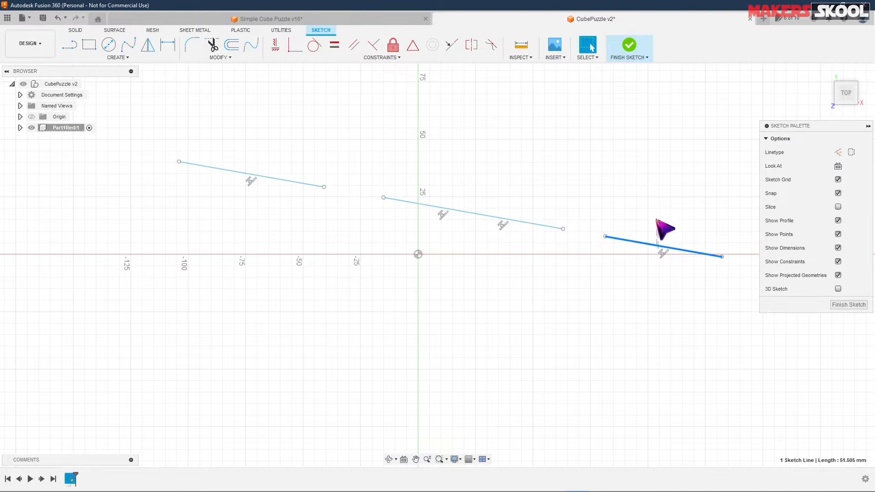
double_click(654, 244)
mouse_move(652, 246)
mouse_down()
mouse_move(653, 194)
mouse_move(642, 264)
mouse_up()
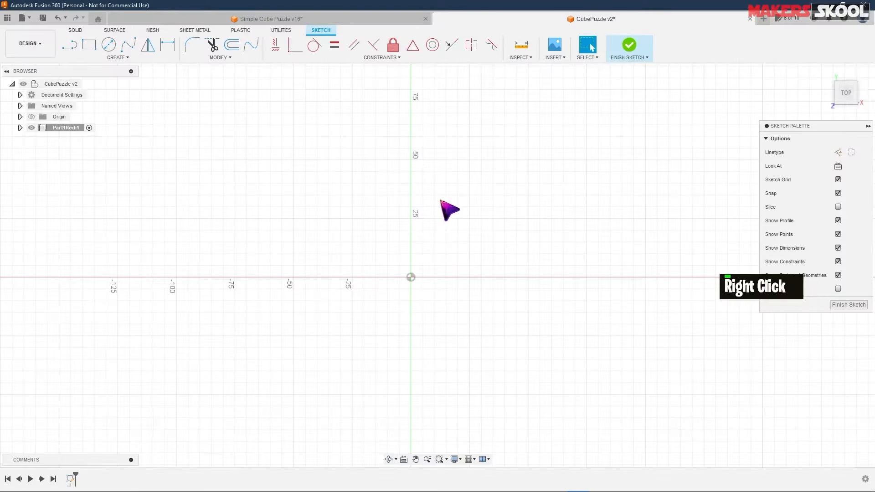
Step: Sketch a closed F-shaped outline from about X 25, Y 50 mm, with a hooked upper arm, a short middle arm and a slightly slanted outer edge
click(70, 45)
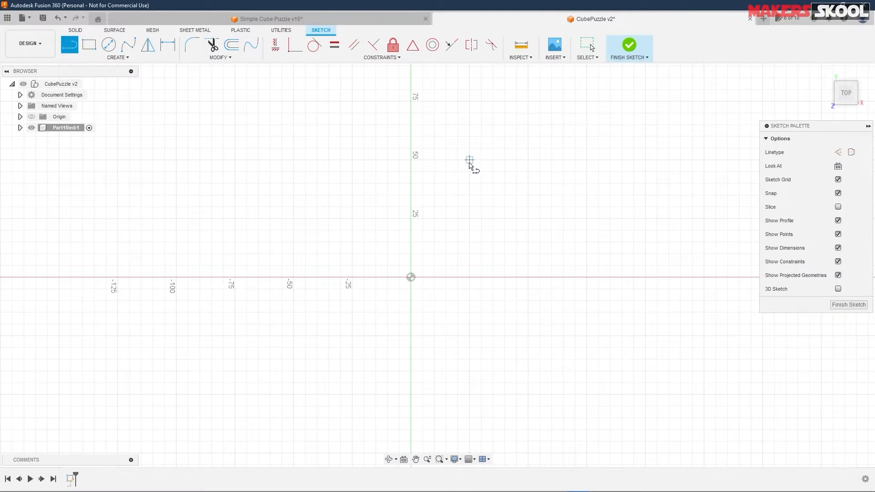
click(469, 159)
click(627, 160)
drag(628, 160, 630, 230)
click(629, 230)
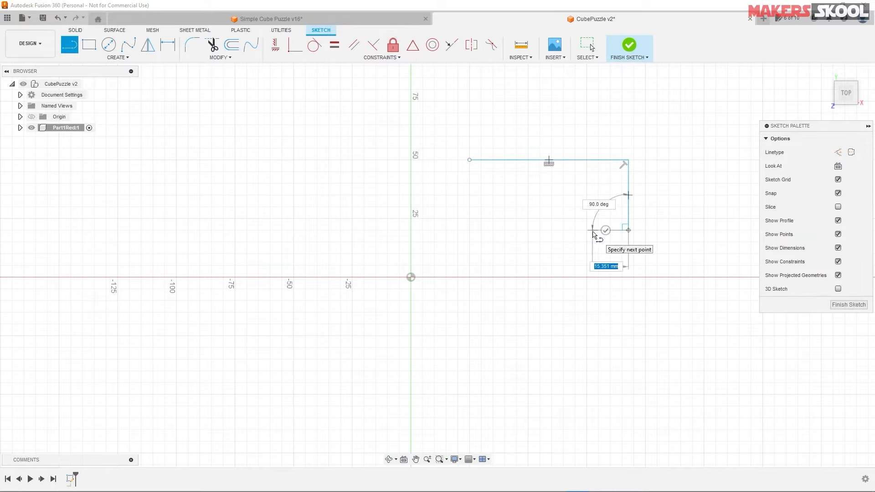
click(592, 230)
click(592, 188)
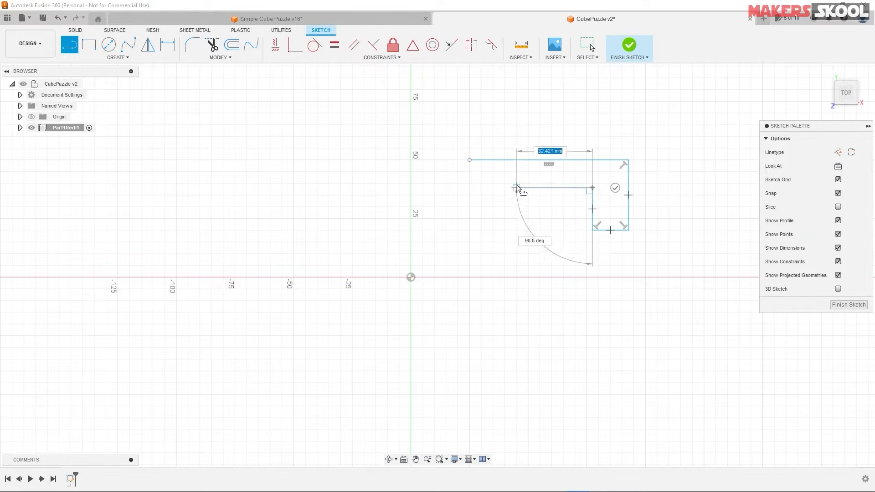
click(510, 187)
click(510, 253)
click(551, 254)
click(551, 296)
click(510, 296)
click(511, 341)
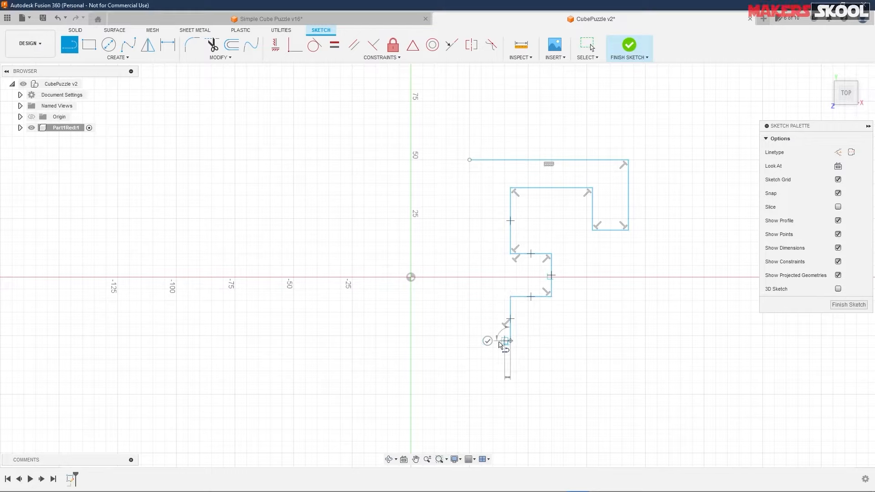
click(462, 341)
click(469, 159)
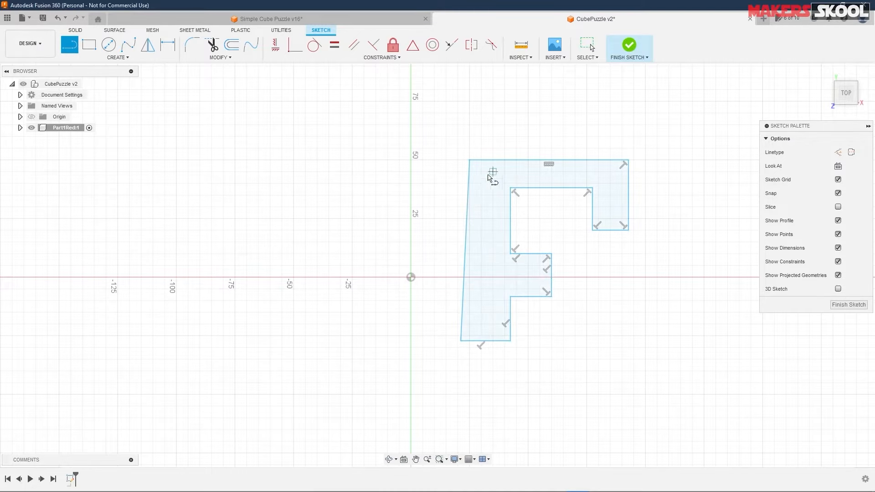
key(Escape)
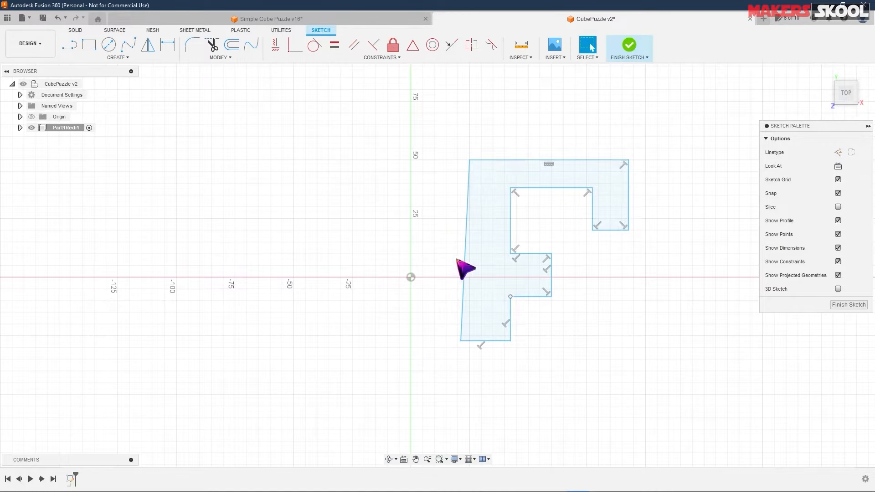
Step: Make the outline's slanted outer edge vertical with a Horizontal/Vertical constraint, and inspect the upper arm's Perpendicular and Horizontal constraints
click(487, 257)
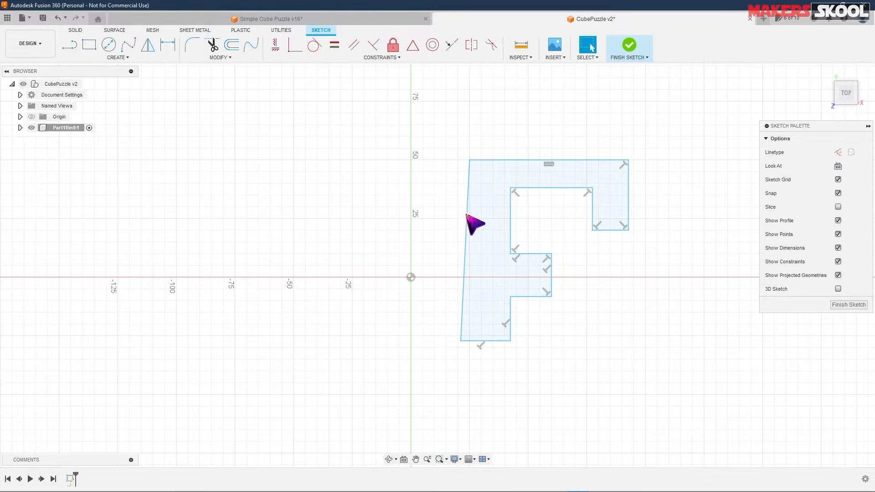
click(275, 44)
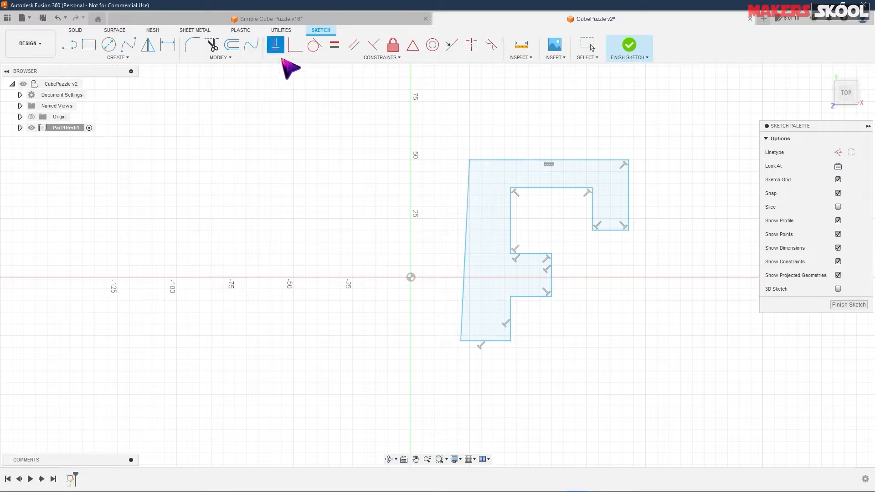
click(466, 242)
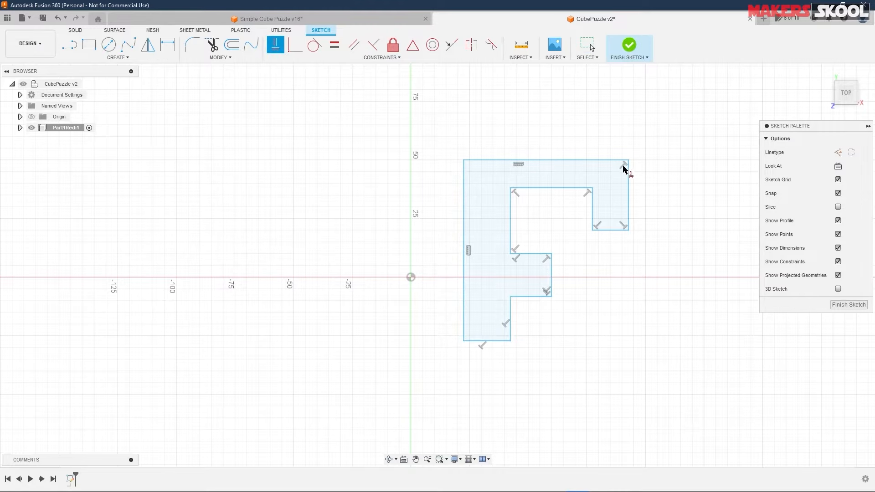
right_click(639, 178)
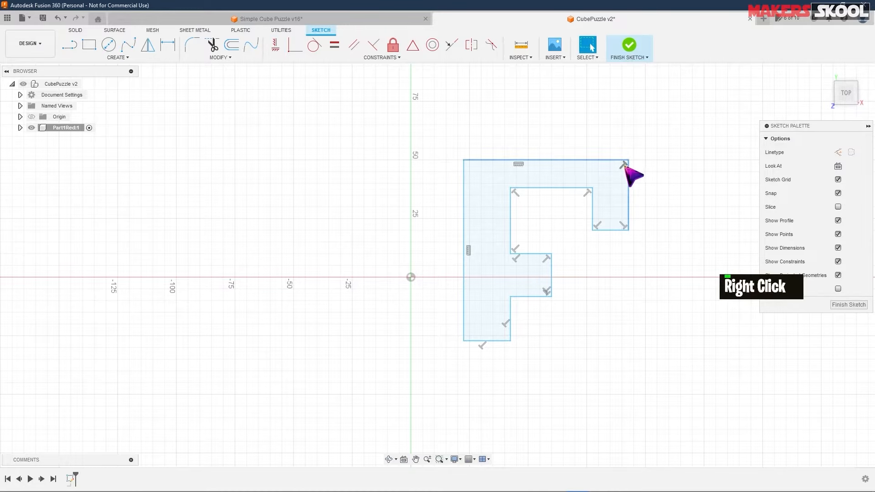
click(623, 225)
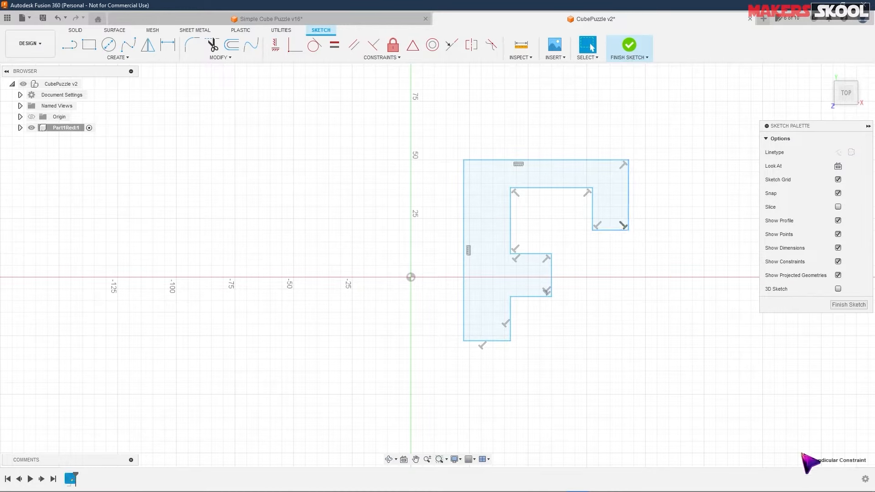
click(519, 165)
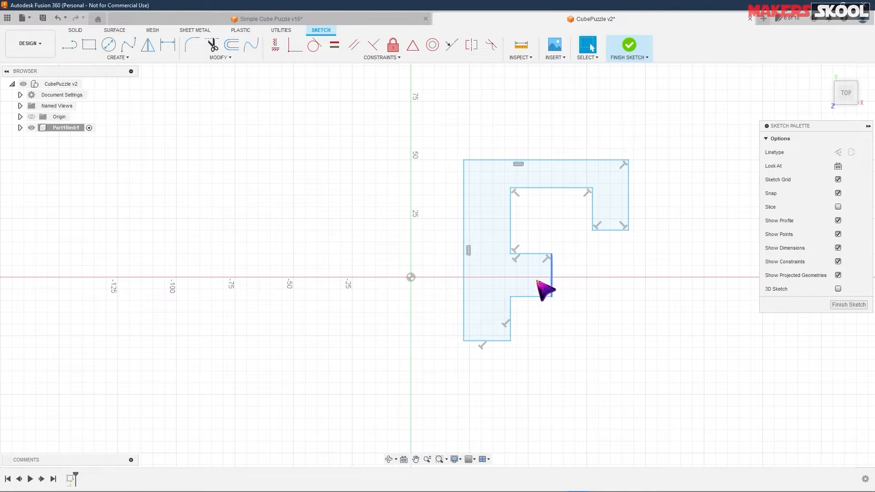
Step: Shift the upper inner vertical edge toward the outer edge and apply a Collinear constraint between it and the lower inner vertical edge
drag(512, 236, 499, 223)
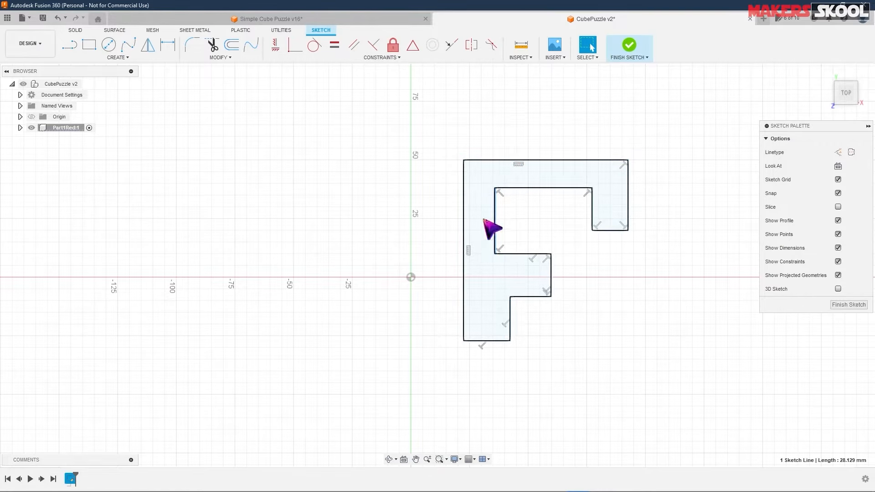
mouse_move(497, 230)
mouse_down()
mouse_move(511, 226)
mouse_move(502, 223)
mouse_up()
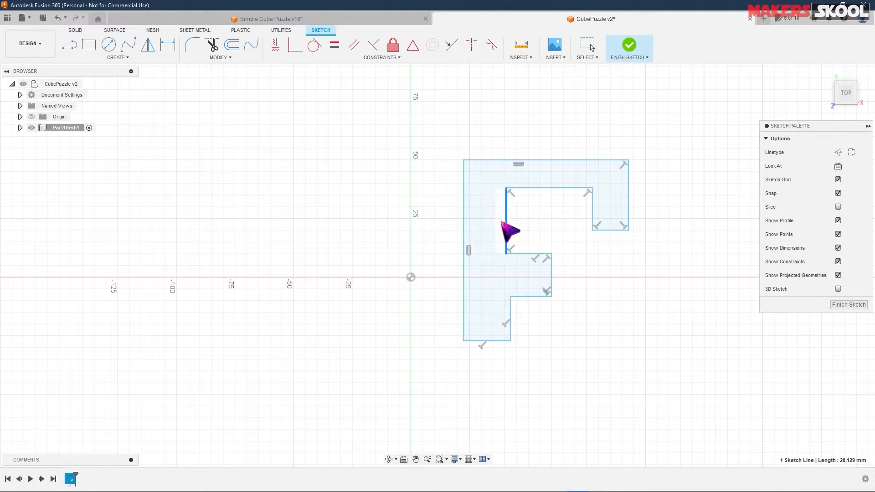
click(451, 46)
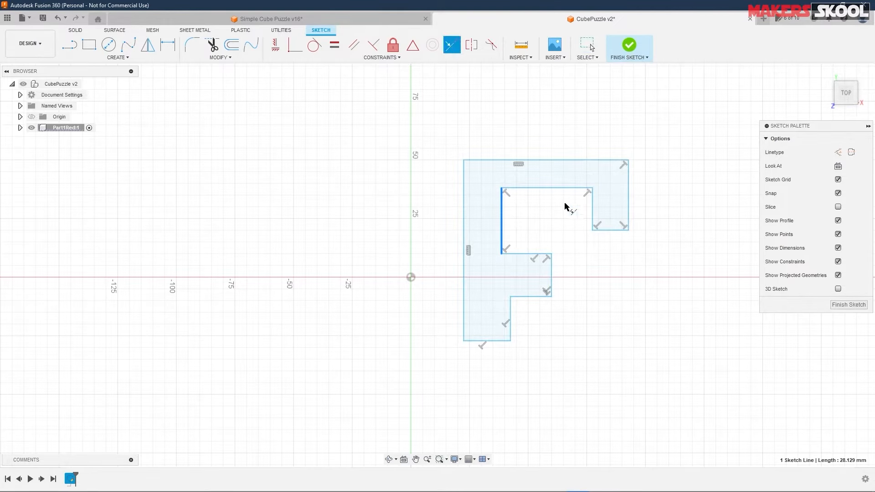
click(501, 223)
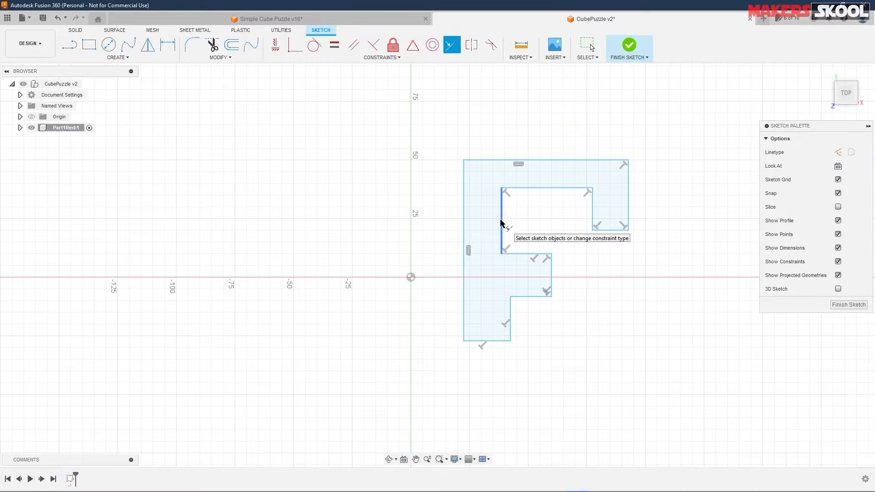
click(510, 309)
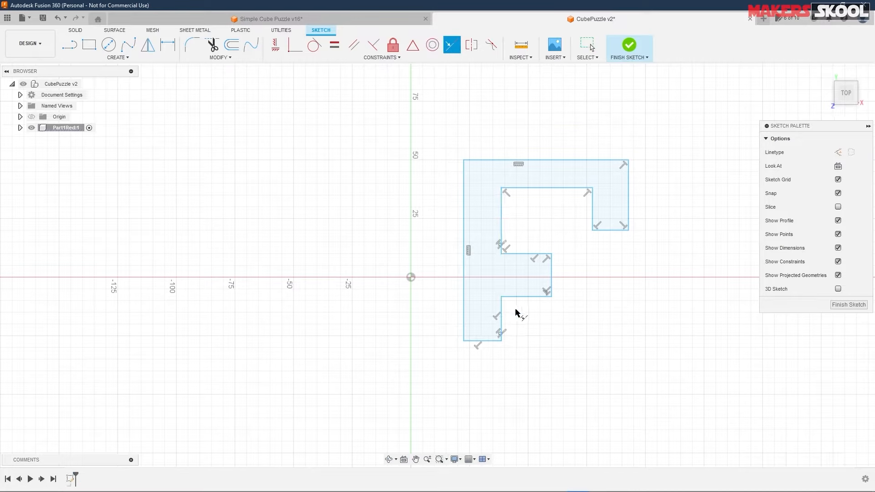
right_click(630, 288)
click(613, 328)
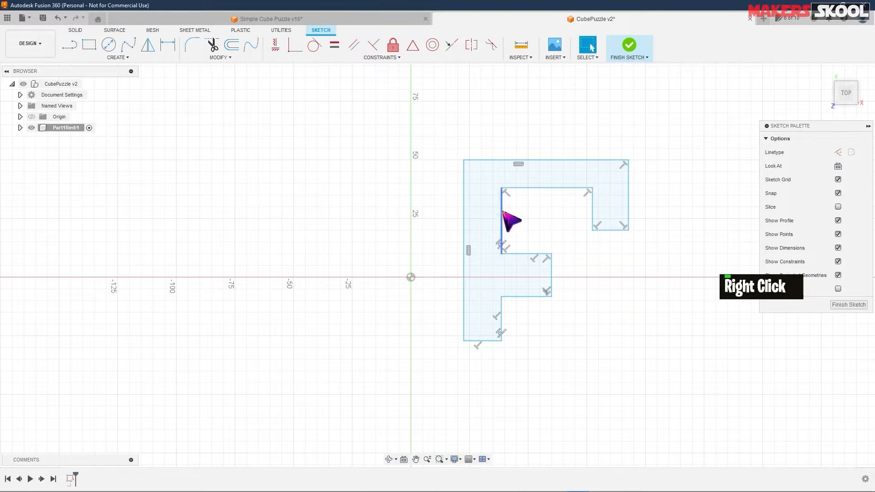
Step: Move the upper inner vertical edge slightly to test the Collinear constraint, and select the Perpendicular constraint at the upper arm's outer corner
mouse_move(502, 212)
mouse_down()
mouse_move(519, 214)
mouse_move(504, 214)
mouse_up()
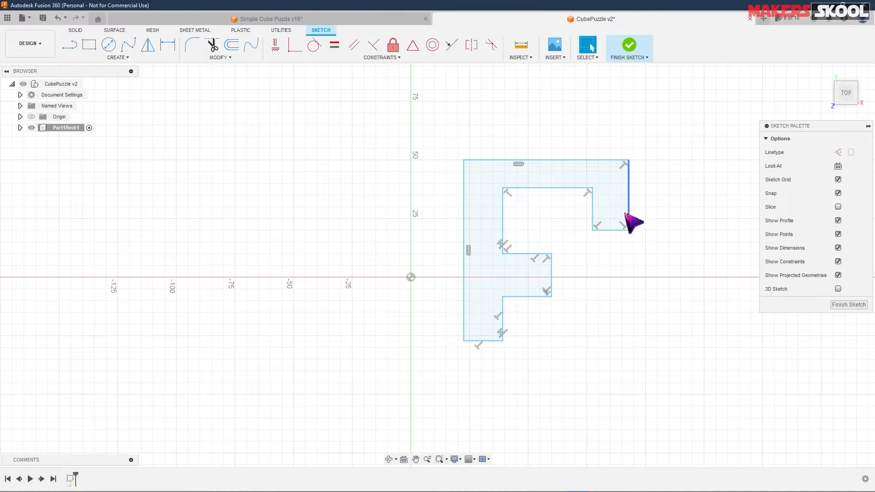
click(623, 165)
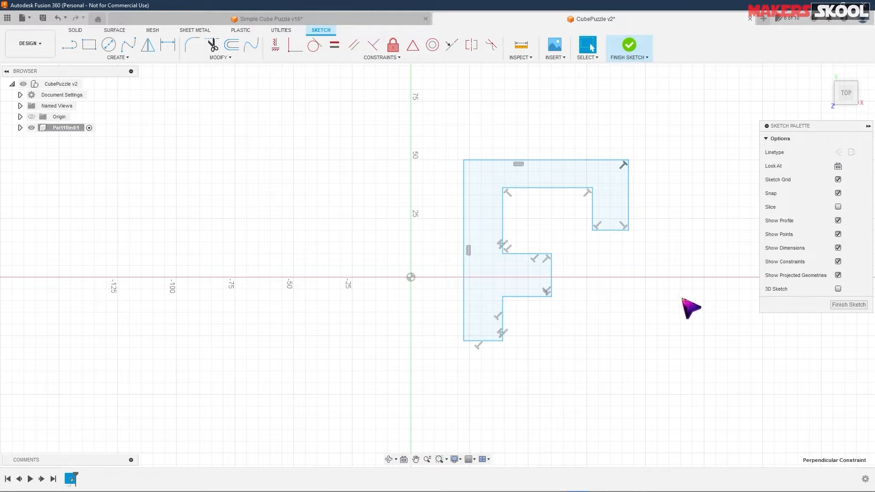
Step: Delete the Perpendicular constraint at the upper arm's outer corner and undo the deletion
key(Delete)
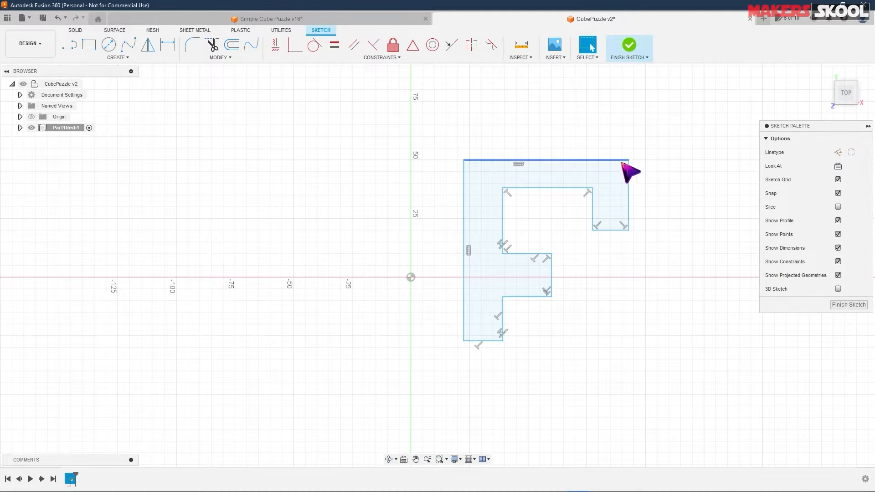
key(y)
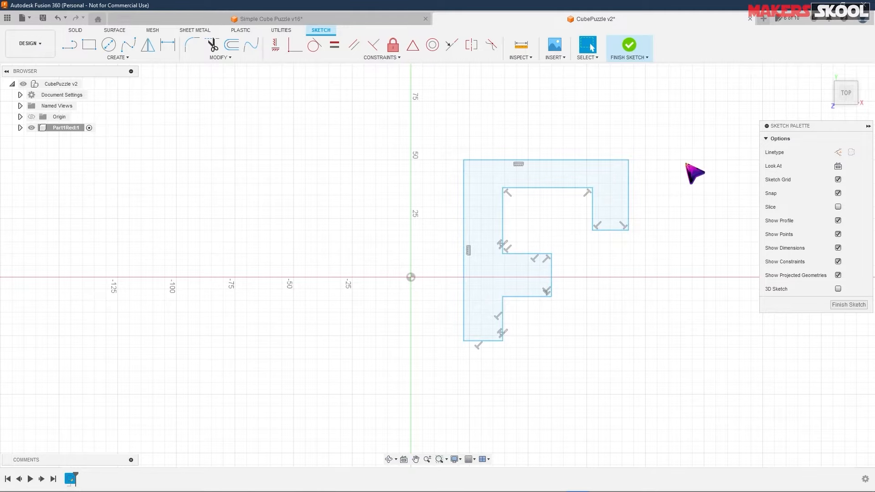
key(ctrl)
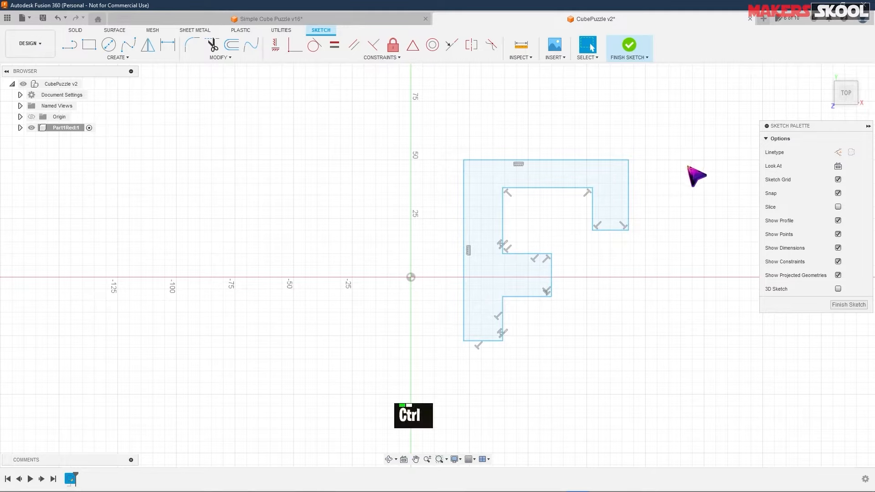
key(ctrl+z)
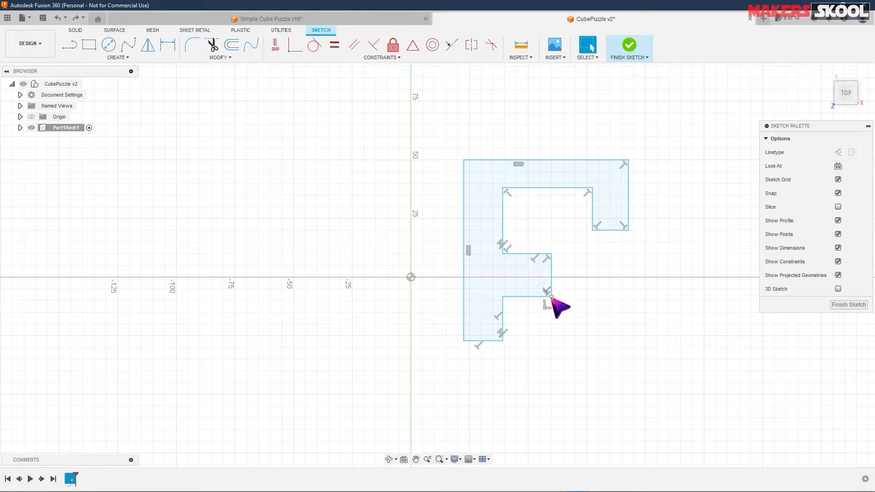
Step: Enlarge the middle arm slightly by moving its lower outer corner outward and down
mouse_move(552, 298)
mouse_down()
mouse_move(556, 260)
mouse_move(556, 301)
mouse_up()
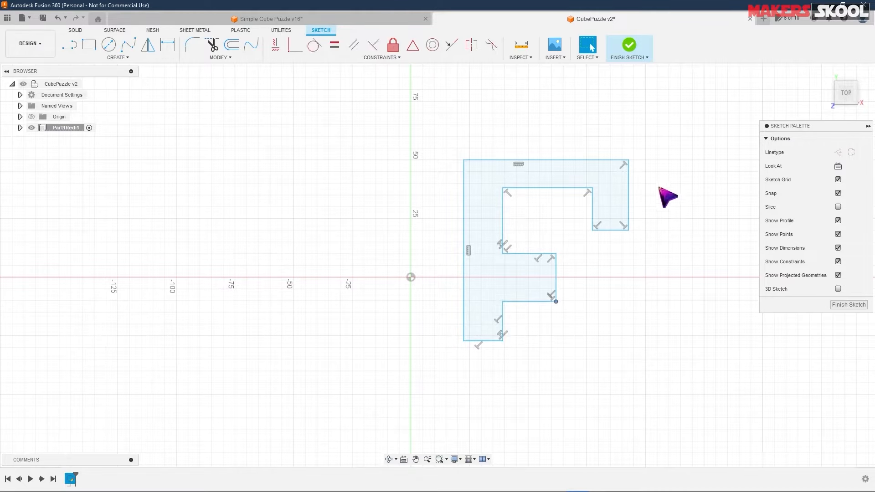
Step: Dimension the outline's top edge to 31.7 mm, after consulting the top view in the Part 1 Red drawing
click(170, 46)
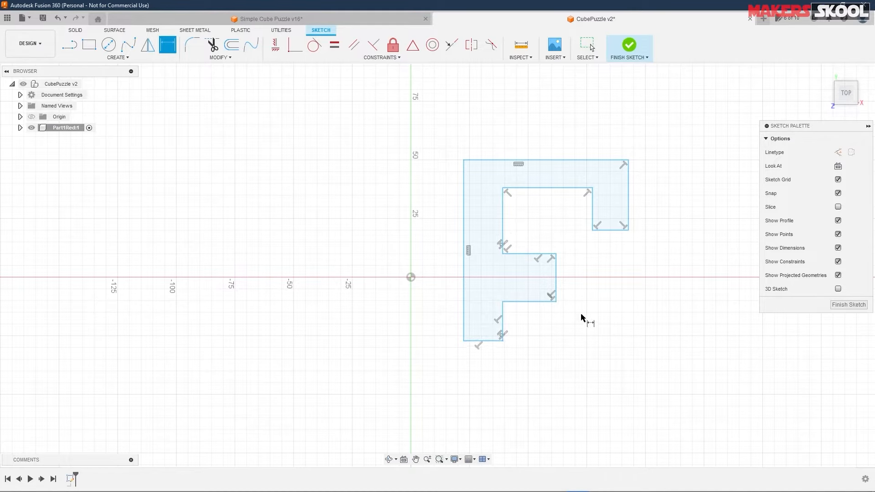
key(alt+Tab)
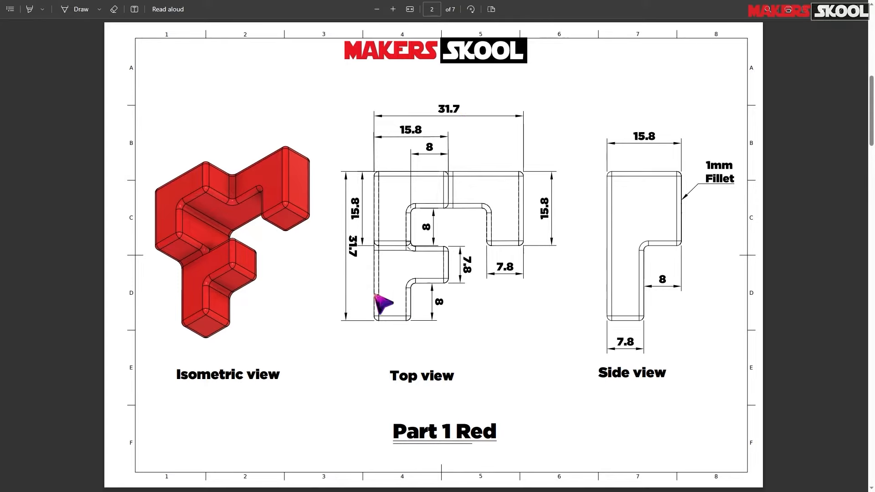
key(alt+Tab)
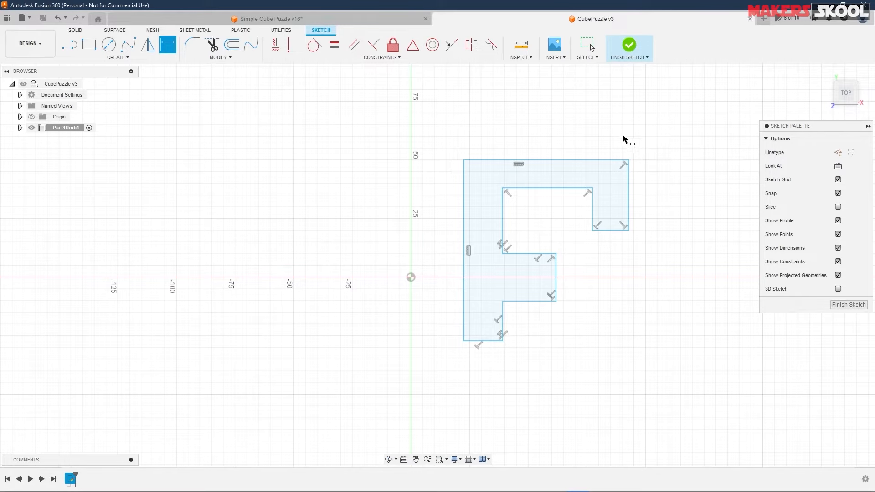
click(542, 162)
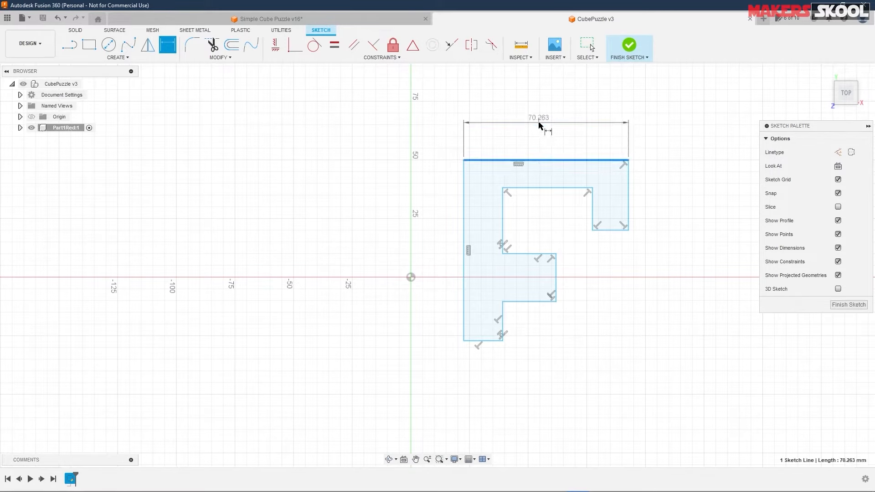
click(542, 122)
text(31.7)
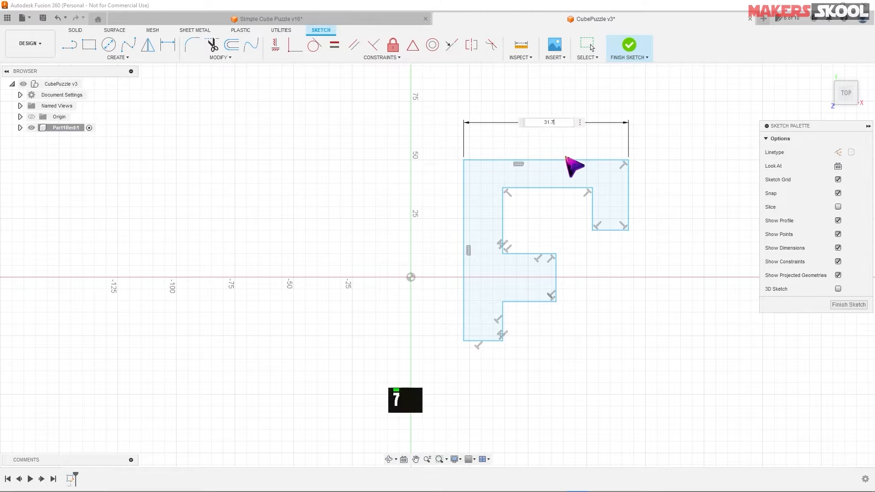
key(Return)
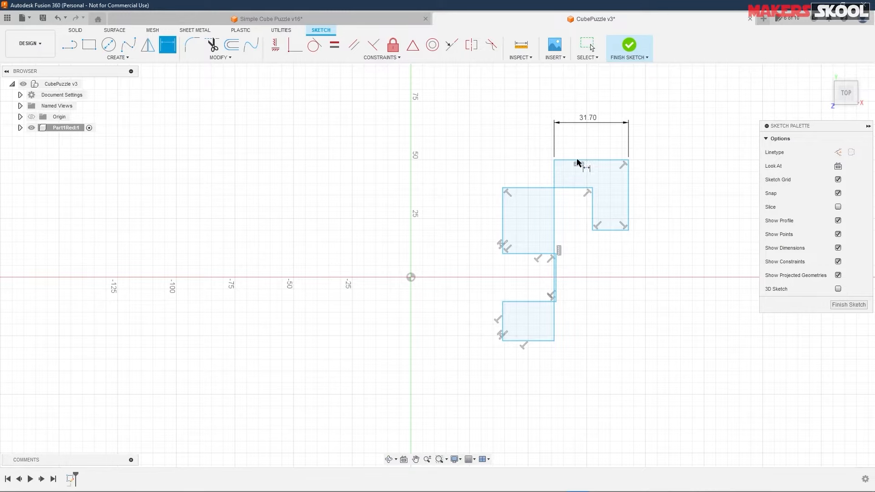
Step: Enable "Scale entire sketch at first dimension" in the Design preferences and apply the change
click(862, 19)
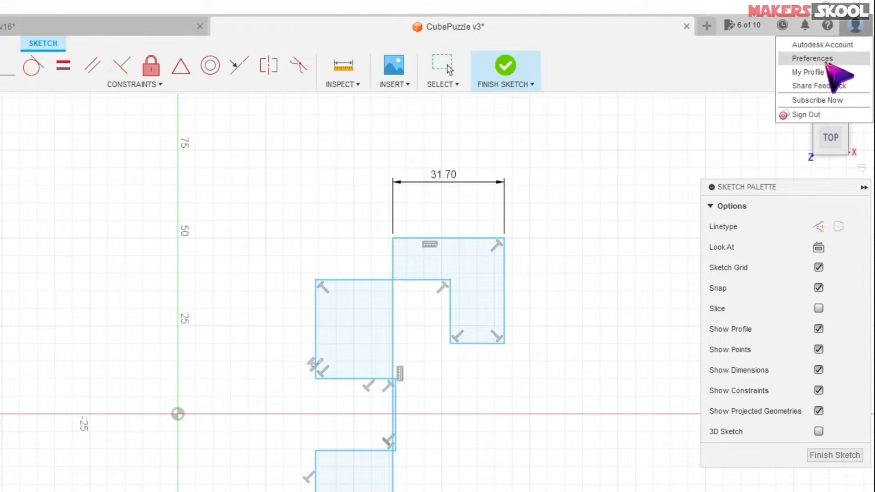
click(817, 59)
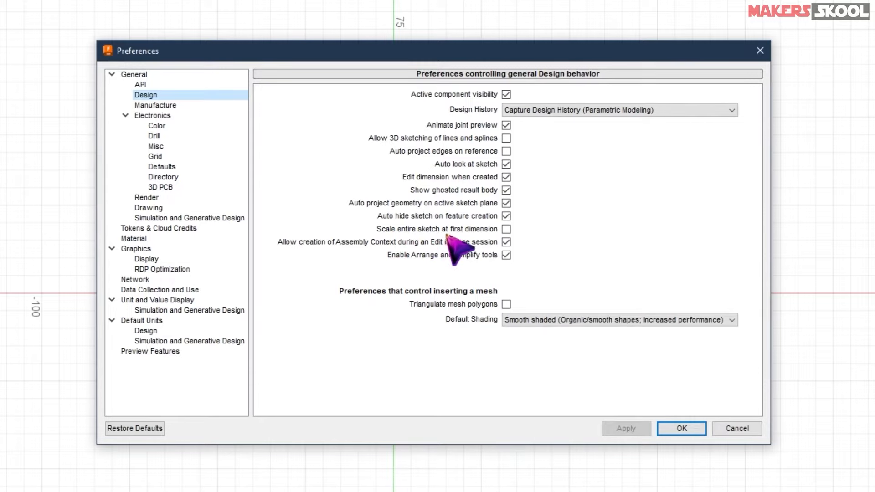
click(506, 229)
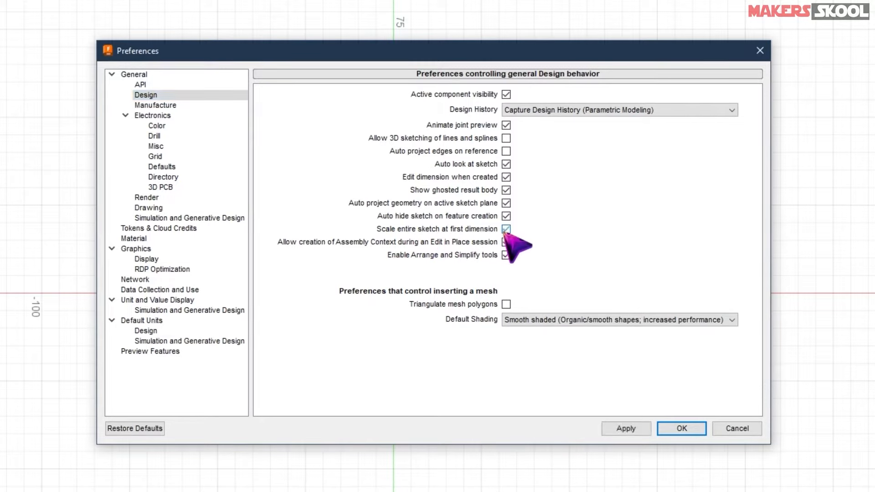
click(626, 429)
click(687, 432)
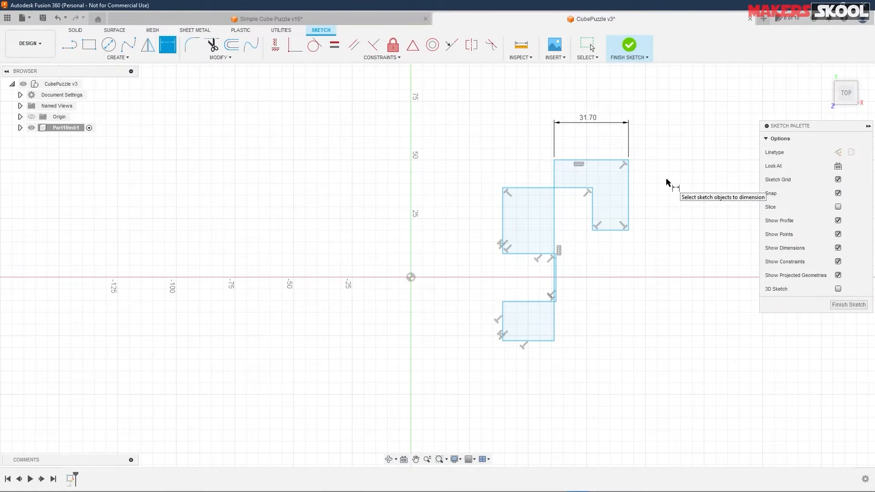
Step: Undo the 31.7 mm value on the top edge and delete that edge's dimension
key(ctrl)
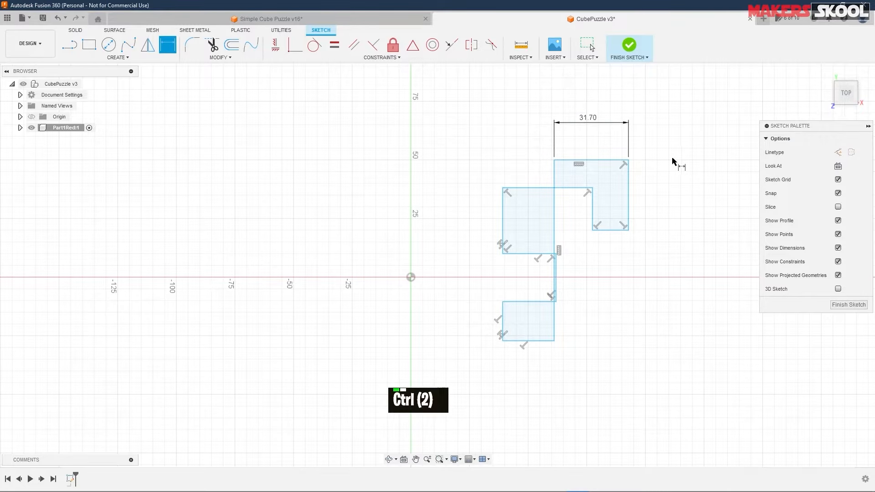
key(ctrl+z)
key(ctrl+z)
click(537, 122)
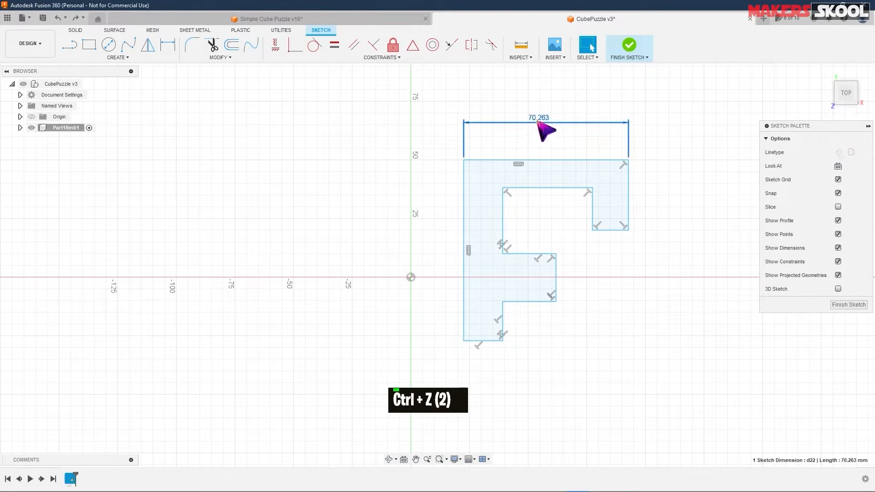
key(Delete)
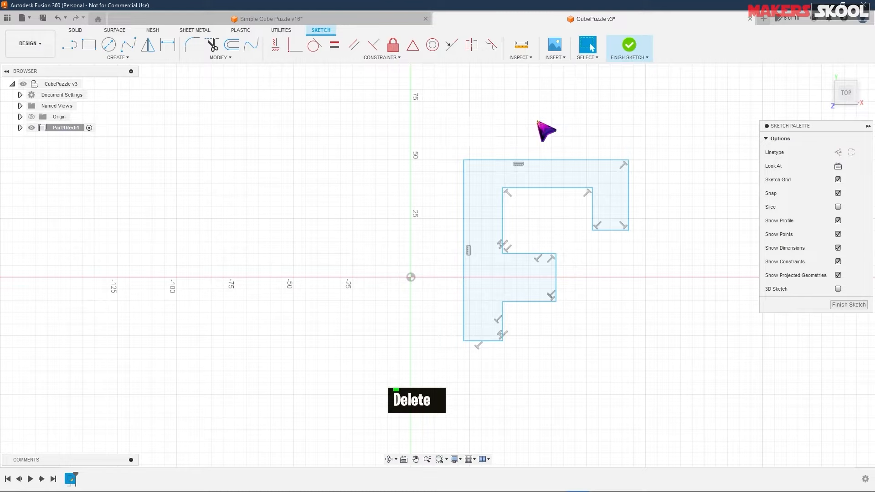
Step: Dimension the top edge to 31.7 mm as the sketch's first dimension, scaling the whole outline
click(167, 46)
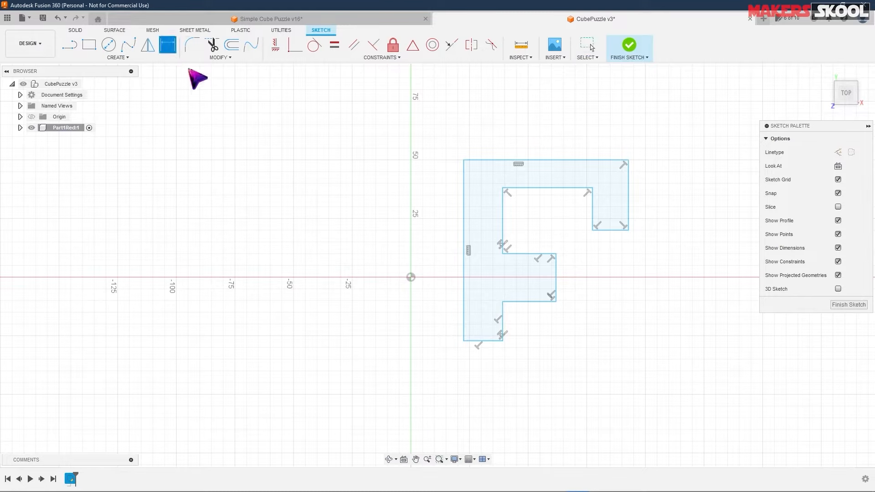
click(560, 160)
click(559, 120)
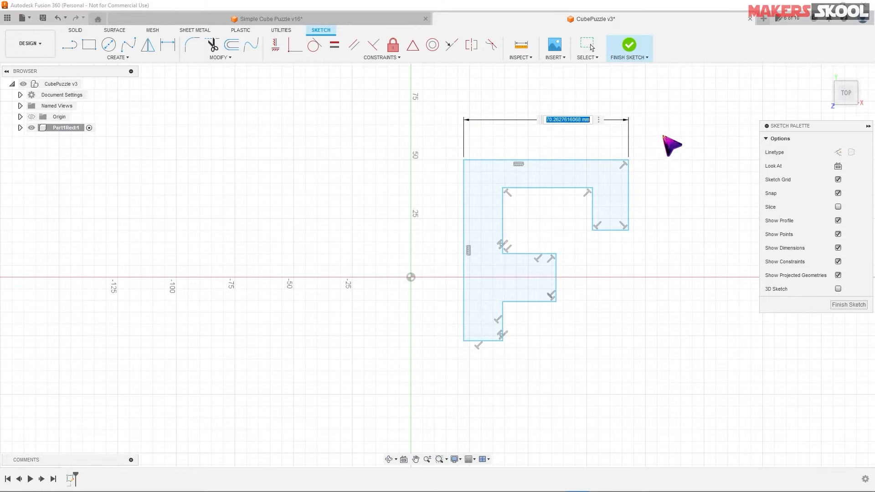
text(31)
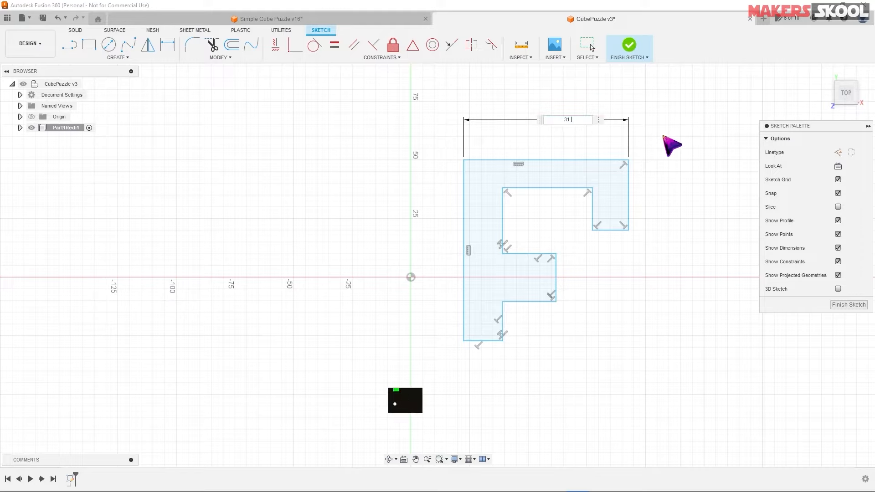
text(.78)
key(BackSpace)
key(Return)
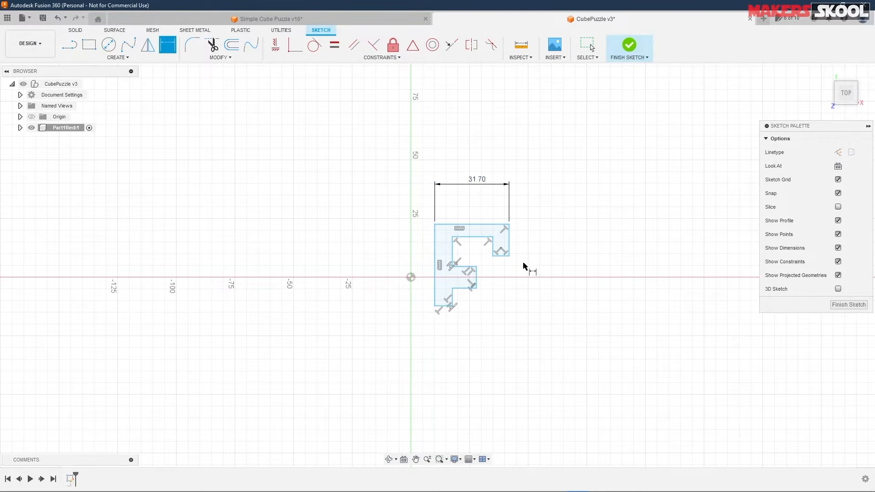
Step: Dimension the outer vertical edge of the upper arm's hook to 15.8 mm, checking the value in the part drawing
scroll(523, 266, down, 1)
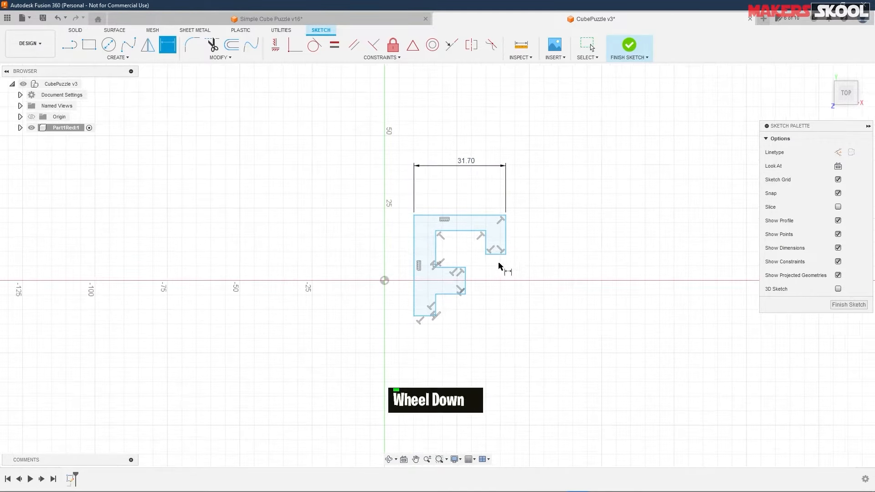
click(506, 237)
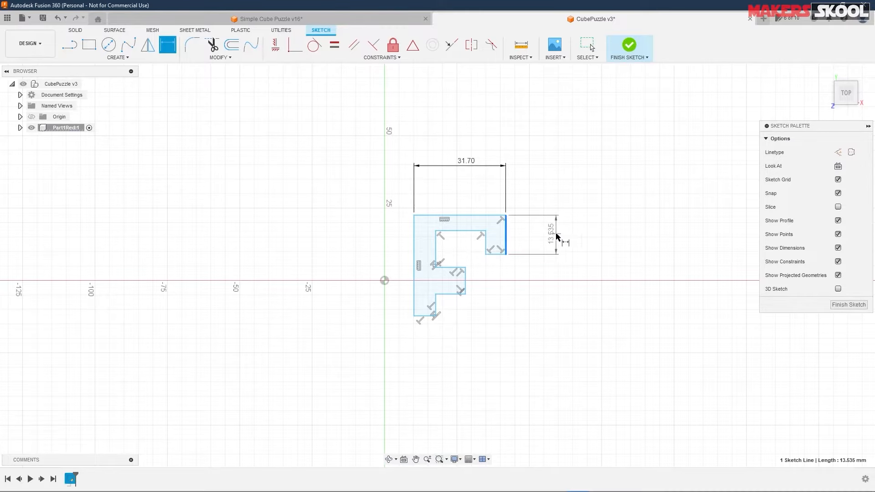
click(556, 237)
key(alt+Tab)
key(alt+Tab)
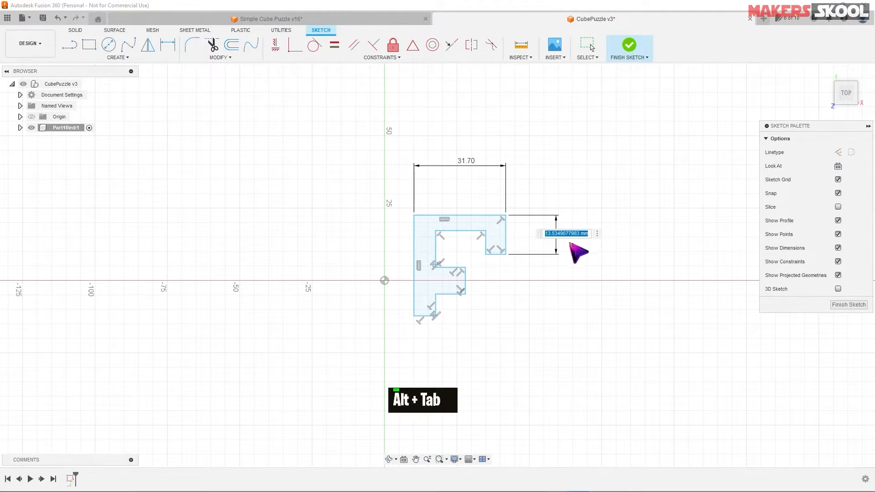
text(15.8)
key(Return)
Step: Consult the part drawing and dimension the hook's lower end edge to 7.8 mm
key(alt+Tab)
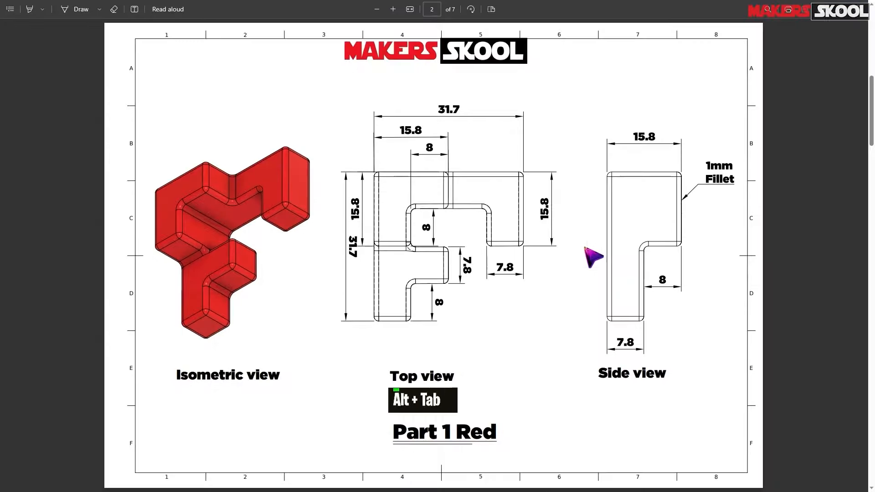
key(alt+Tab)
click(497, 254)
click(505, 281)
text(7.8)
key(Return)
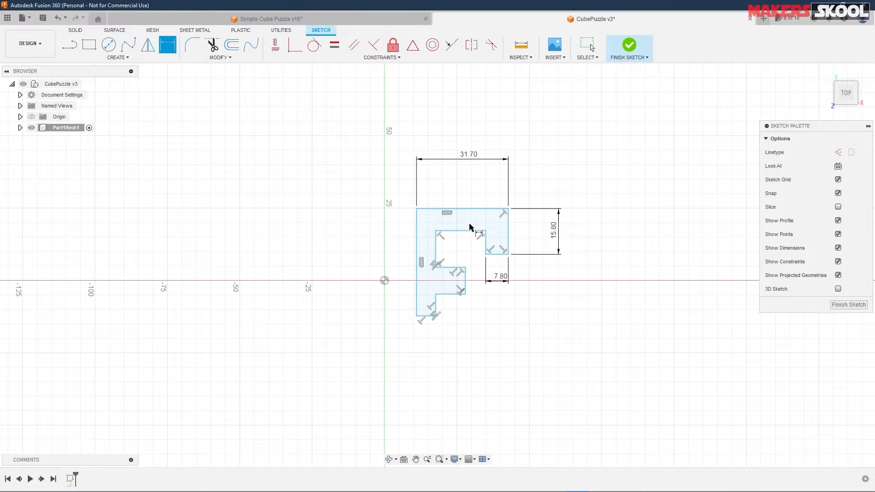
Step: Apply Equal constraints between the hook's lower end edge, the middle arm's end edge and the stem's bottom edge
click(334, 45)
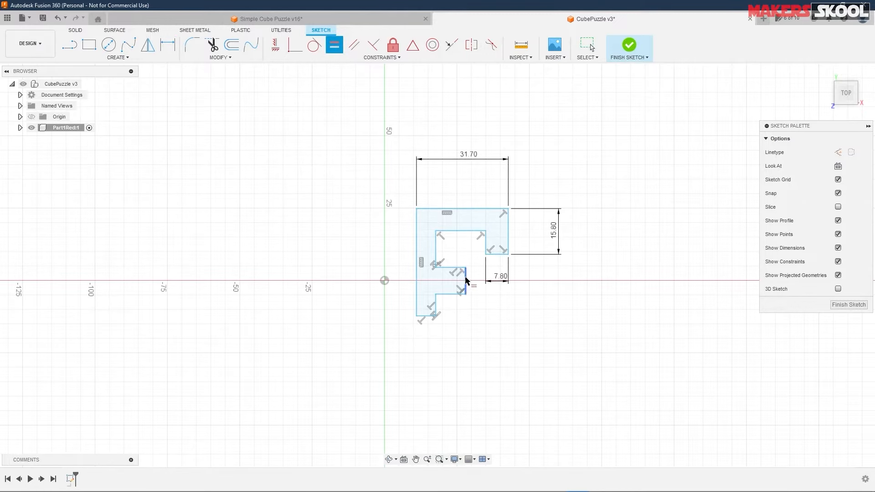
click(497, 258)
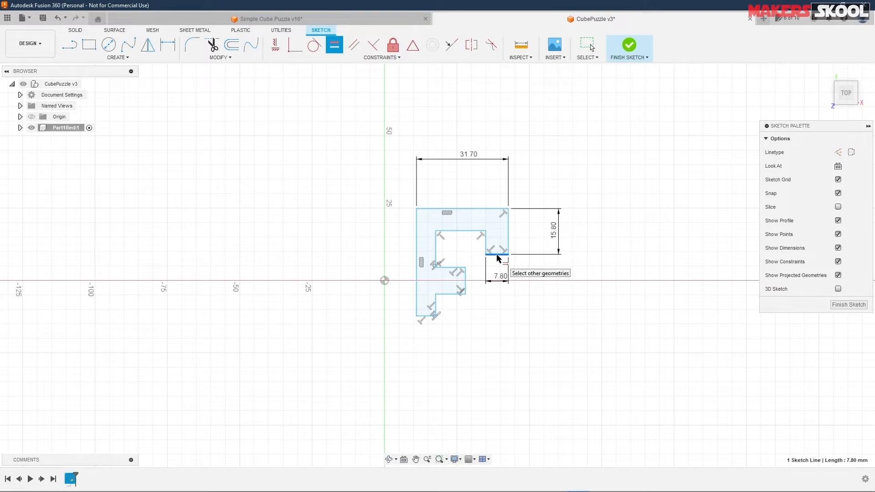
click(465, 282)
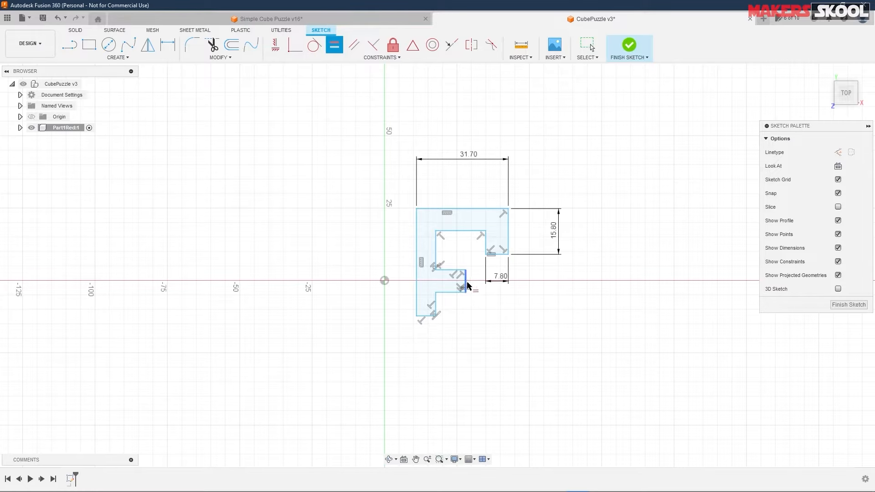
click(426, 318)
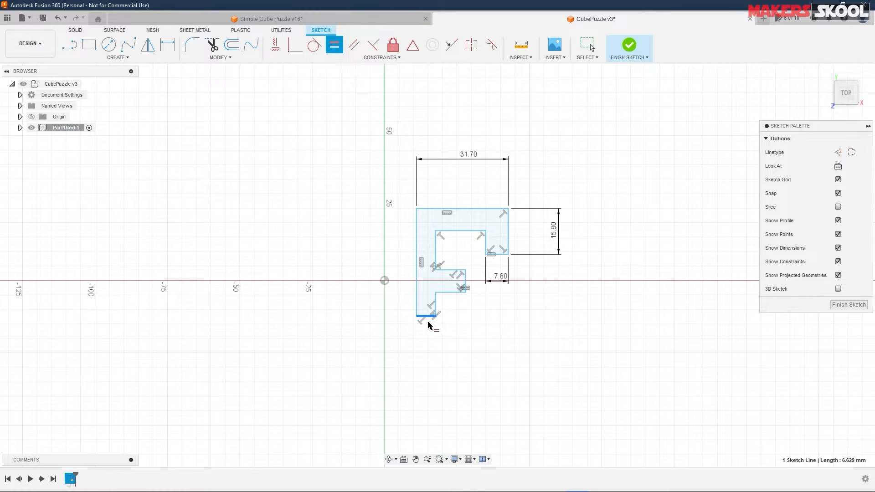
click(465, 284)
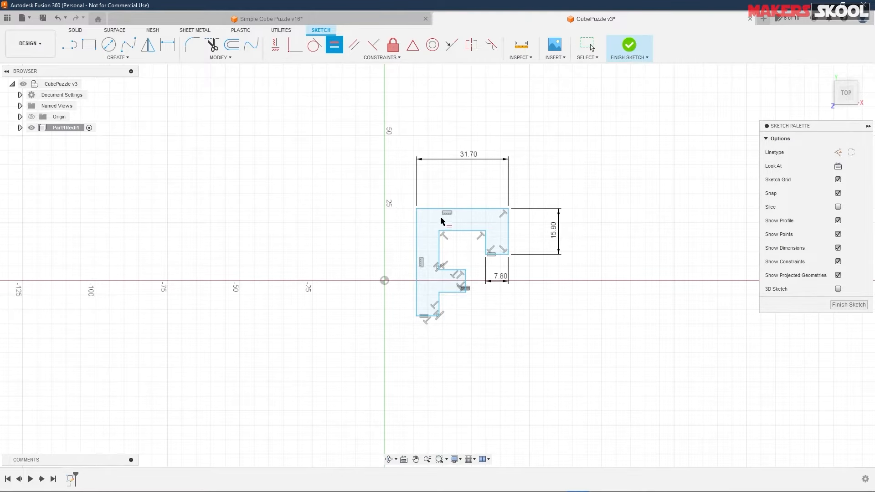
Step: Inspect the constraint error's details and apply an Equal constraint between the middle arm's lower edge and the hook's inner vertical edge
click(450, 293)
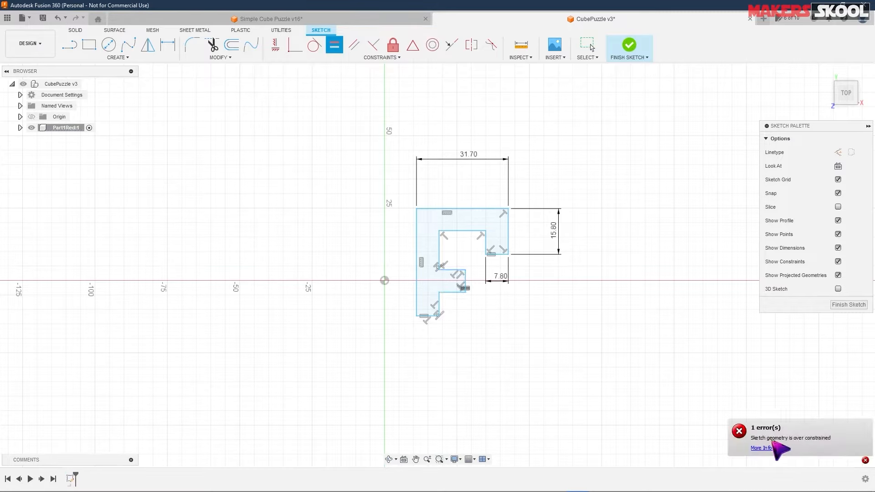
click(759, 448)
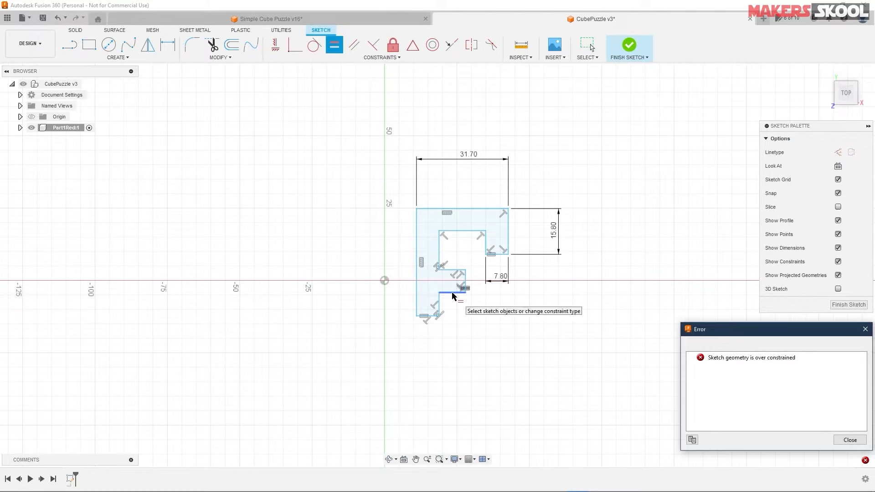
click(455, 293)
click(485, 243)
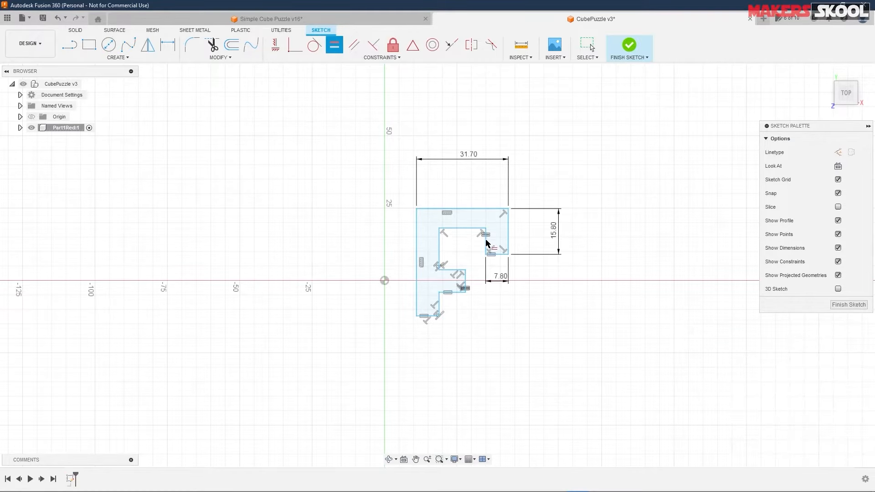
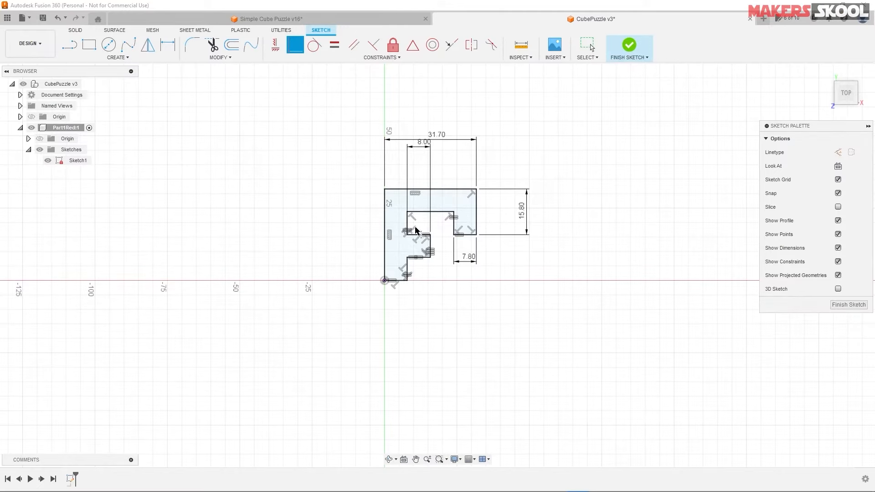
Step: Test whether the corner points of the F-shaped outline can still be moved, and finish the sketch
right_click(584, 210)
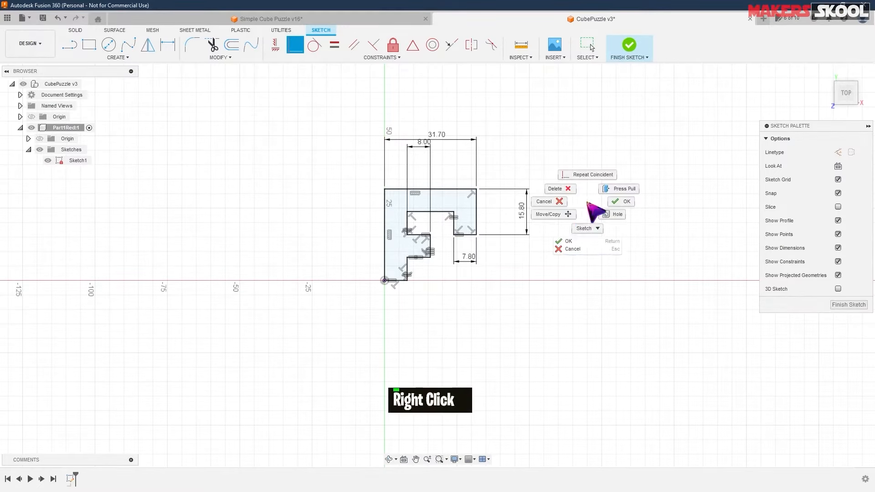
click(570, 241)
mouse_move(476, 234)
mouse_down()
mouse_move(486, 240)
mouse_move(446, 247)
mouse_up()
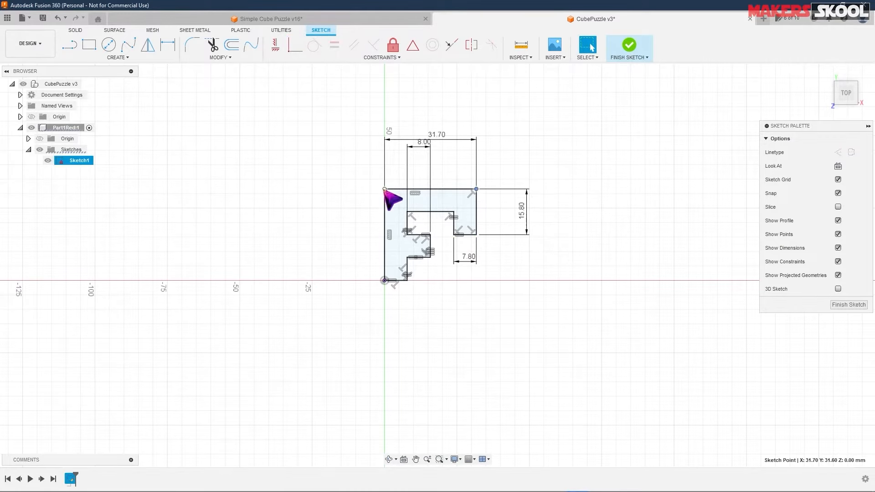
click(385, 205)
click(436, 261)
drag(430, 235, 443, 225)
drag(407, 280, 395, 258)
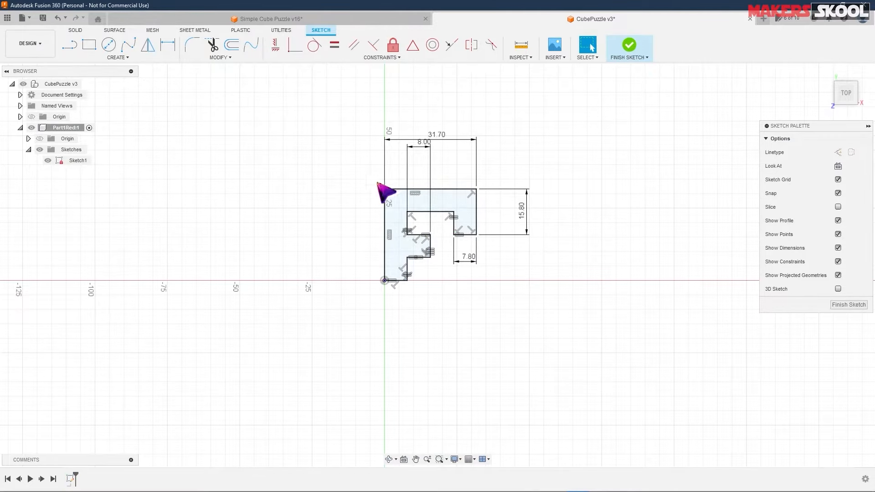
click(630, 52)
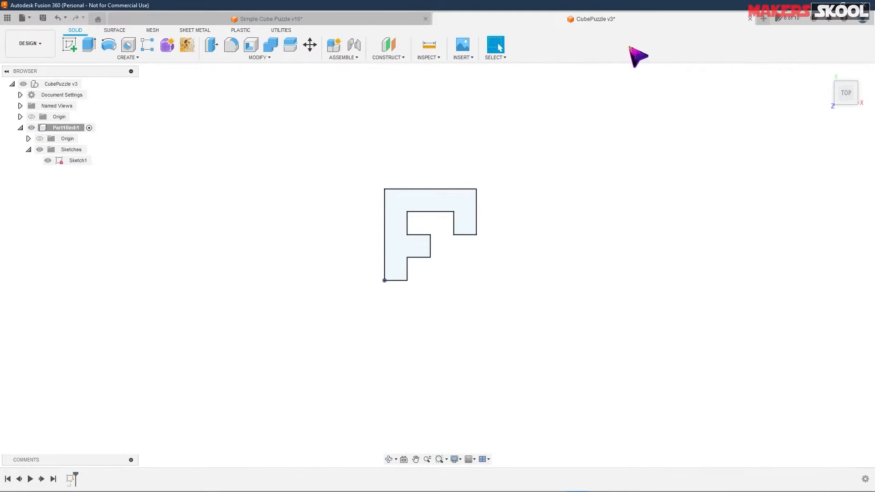
Step: Extrude the F-shaped profile 7.8 mm as a new body, checking the thickness in the part drawing's side view
mouse_move(548, 234)
shift+middle_down()
mouse_move(515, 211)
mouse_move(521, 225)
shift+middle_up()
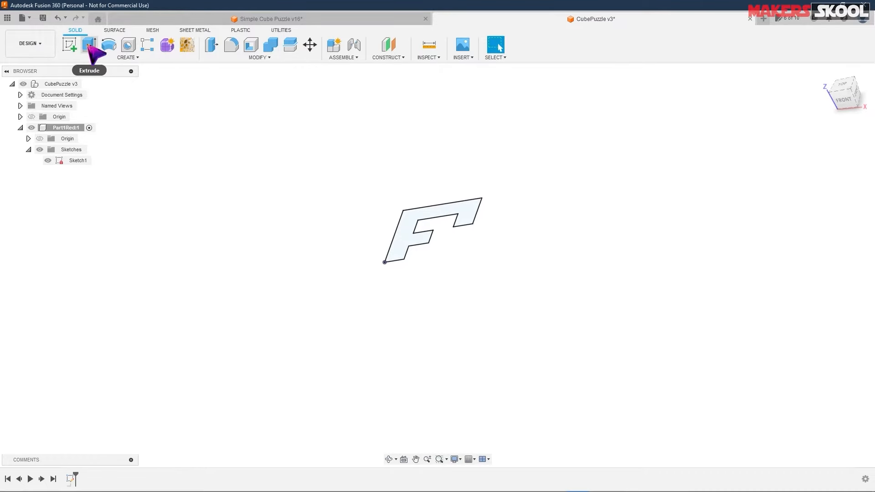
click(469, 212)
right_click(469, 212)
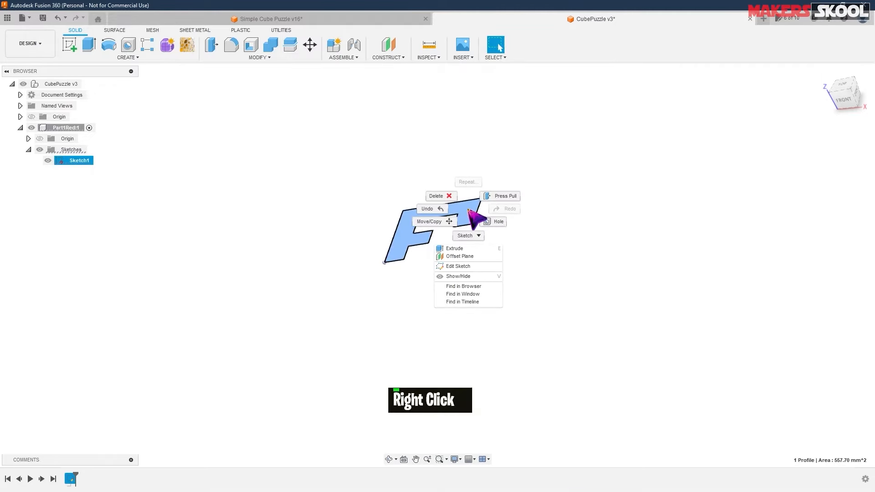
click(457, 249)
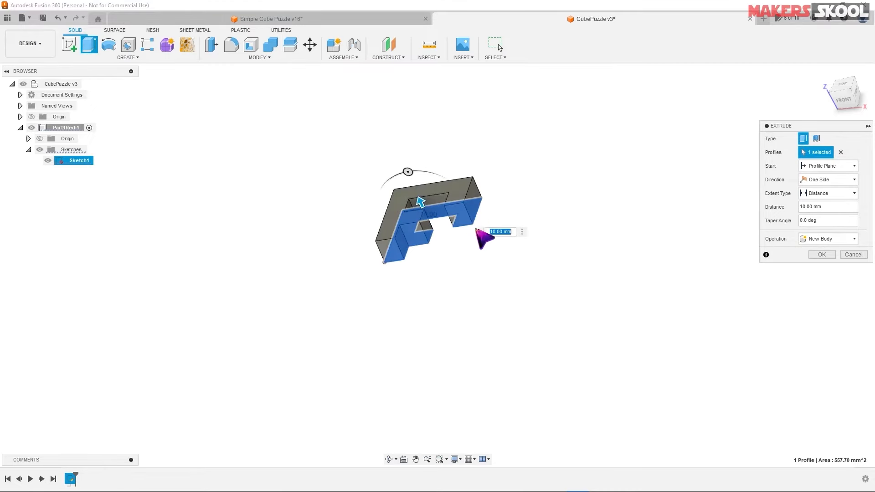
key(alt+Tab)
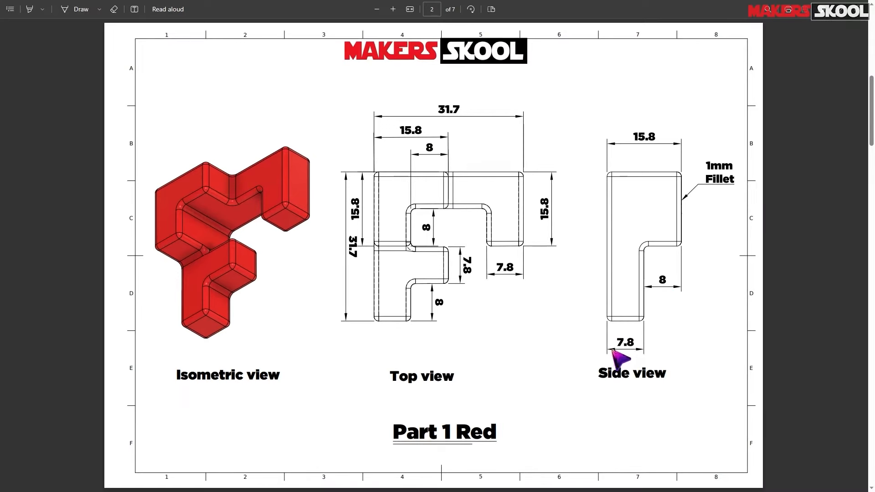
key(alt+Tab)
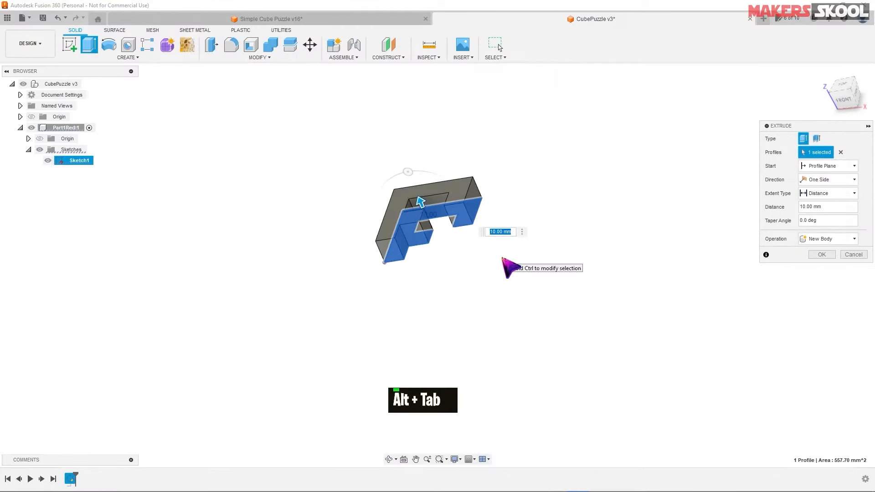
text(7.8)
key(Return)
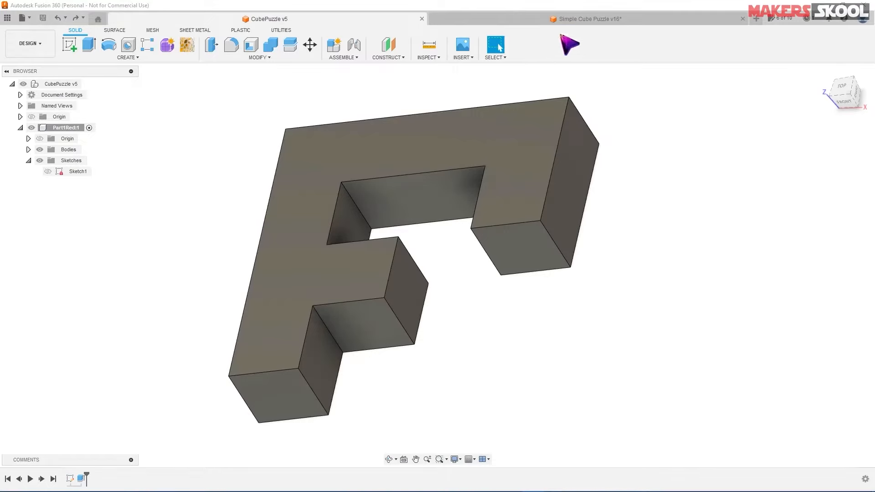
Step: Examine the raised L-shaped section on the finished red part in Simple Cube Puzzle and in the Part 1 Red drawing
click(572, 20)
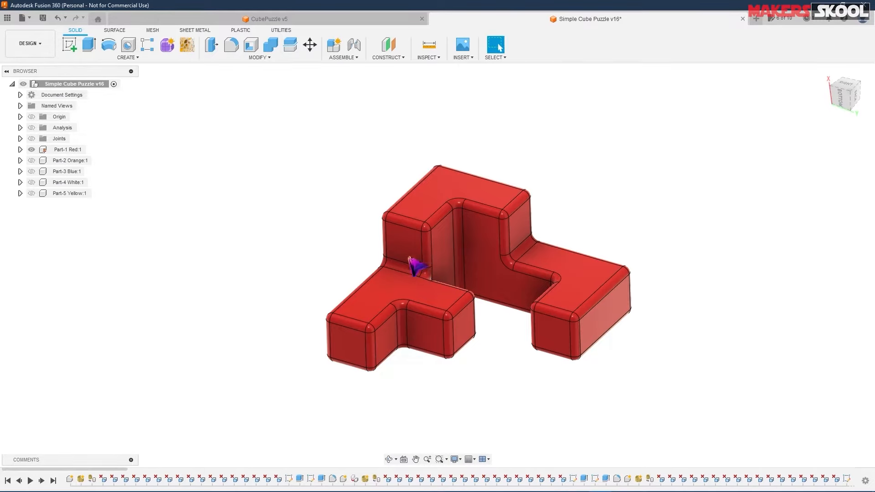
click(331, 19)
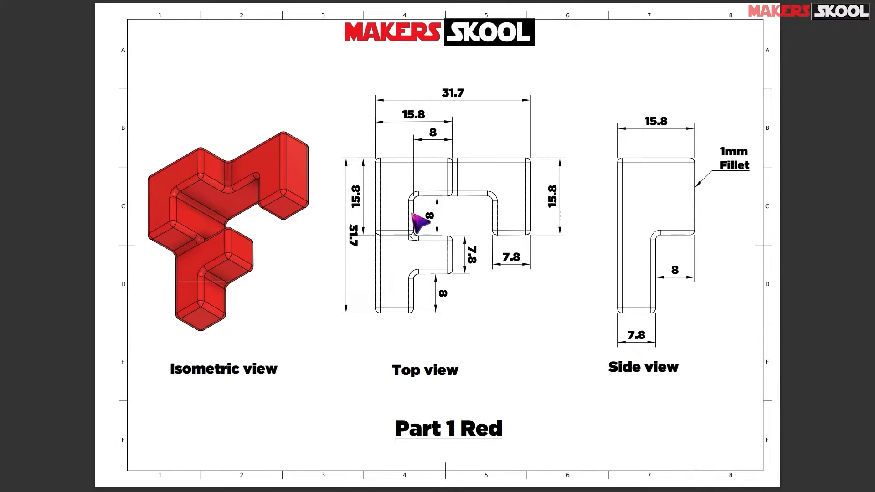
key(alt+Tab)
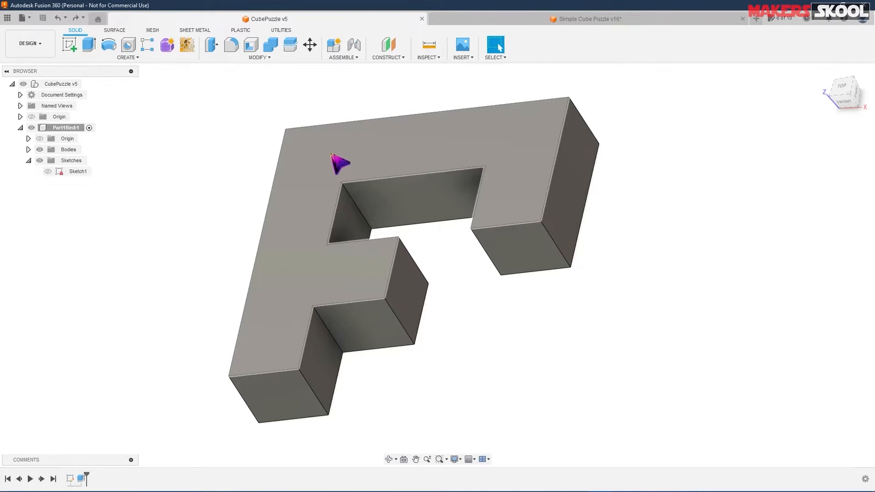
Step: Create a new sketch on the top face of the F-shaped body
click(352, 146)
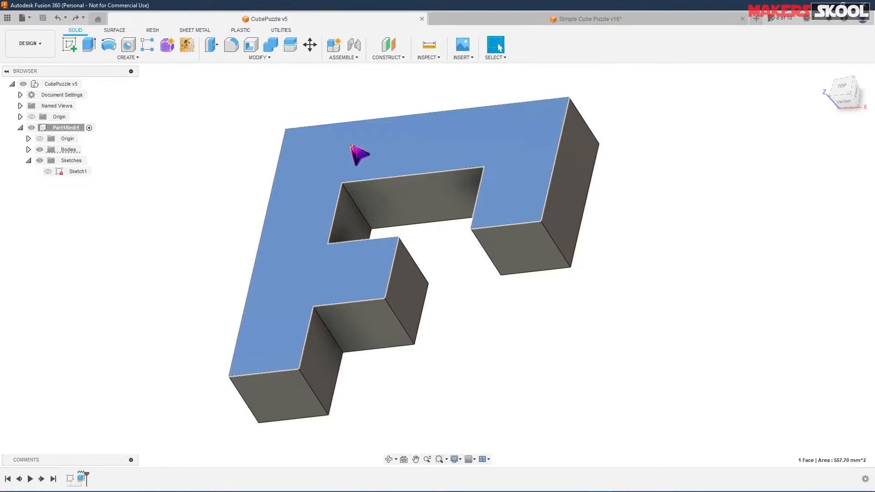
right_click(352, 147)
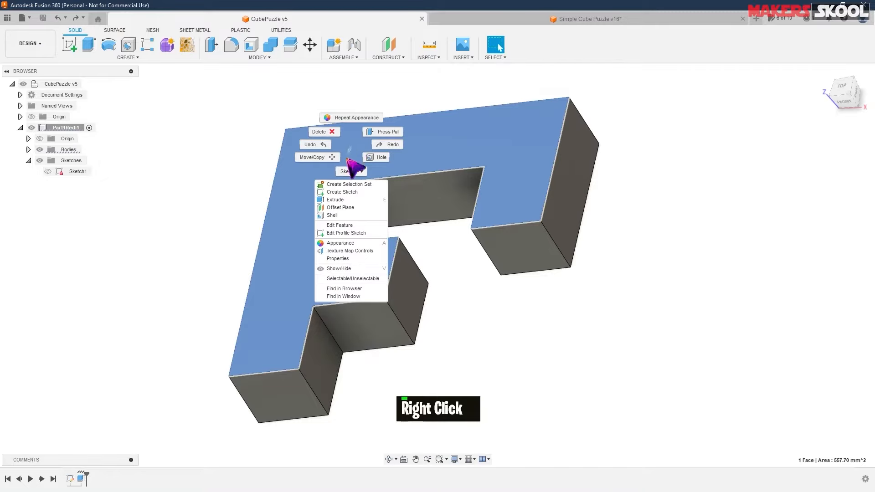
click(347, 193)
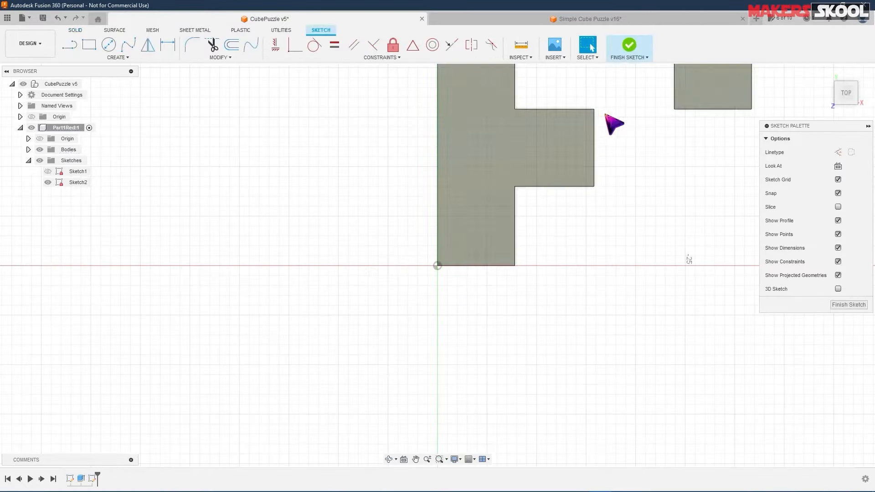
middle_drag(605, 115, 506, 256)
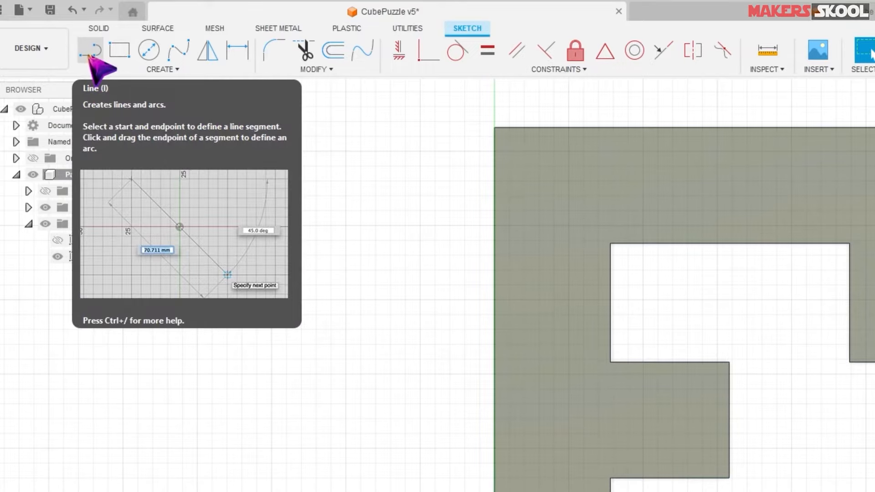
Step: Draw a closed L-shaped profile with lines along the corner between stem and upper arm, its upper outer edge about 14 mm long
click(90, 56)
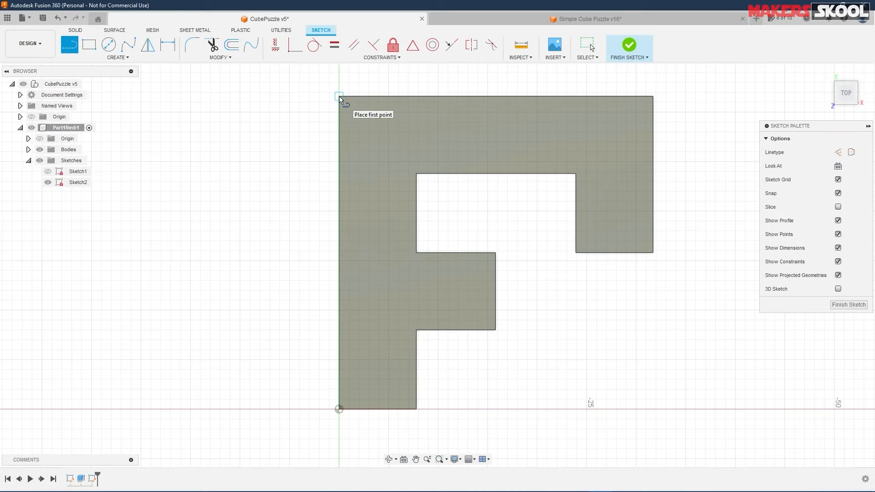
click(339, 97)
click(477, 96)
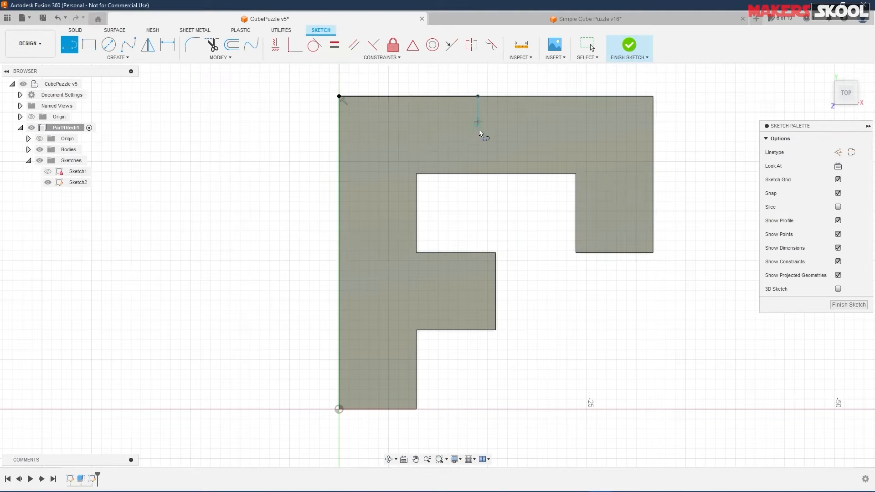
click(477, 174)
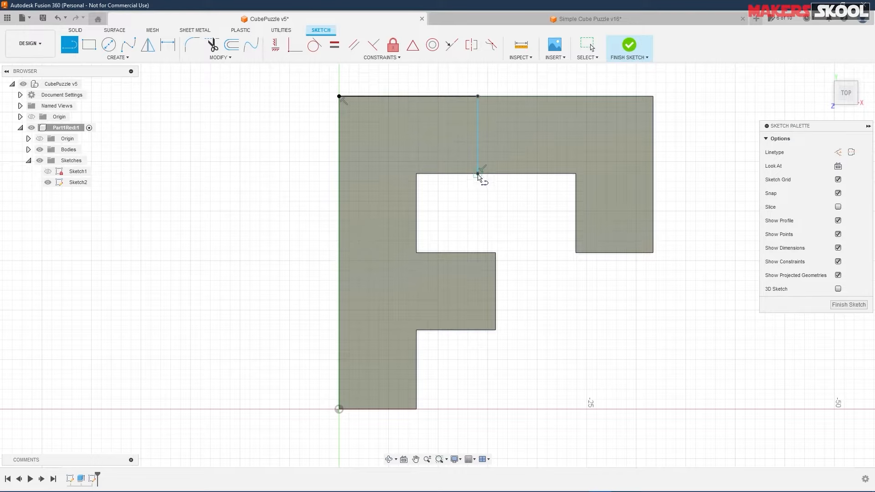
click(415, 173)
click(416, 231)
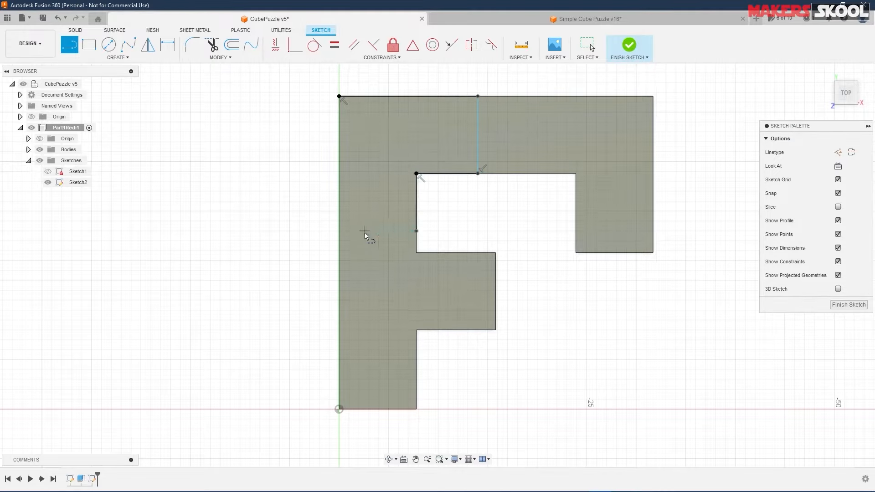
click(339, 230)
click(339, 96)
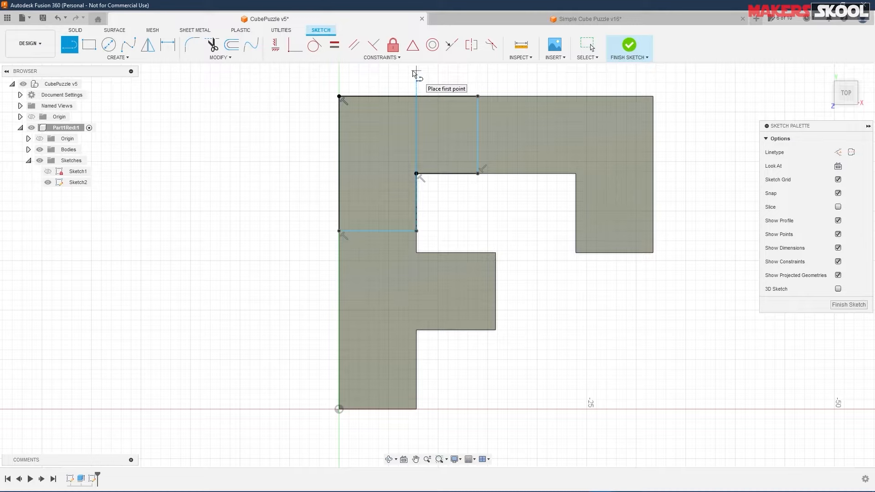
Step: Check the part drawing and apply an Equal constraint between the L profile's two outer edges
click(333, 44)
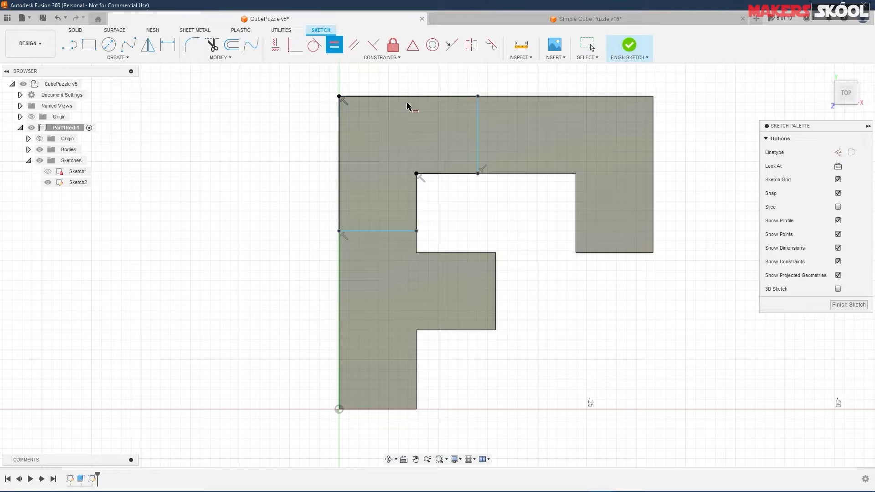
key(alt+Tab)
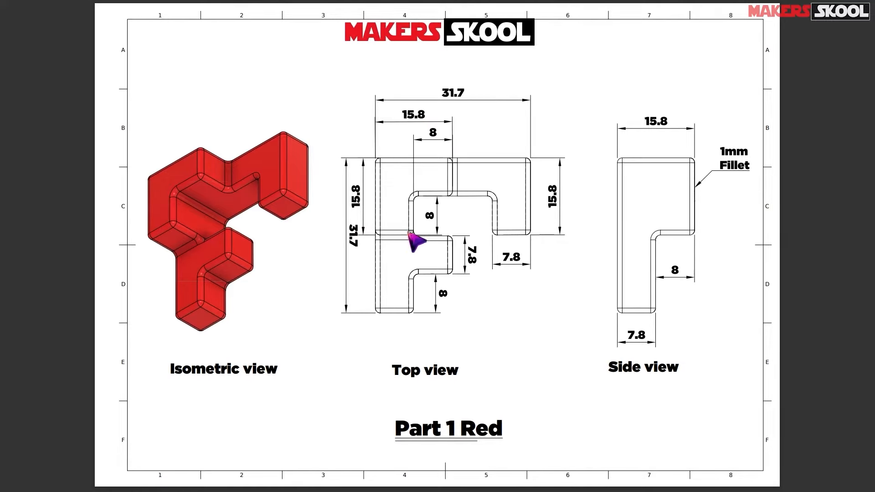
key(alt+Tab)
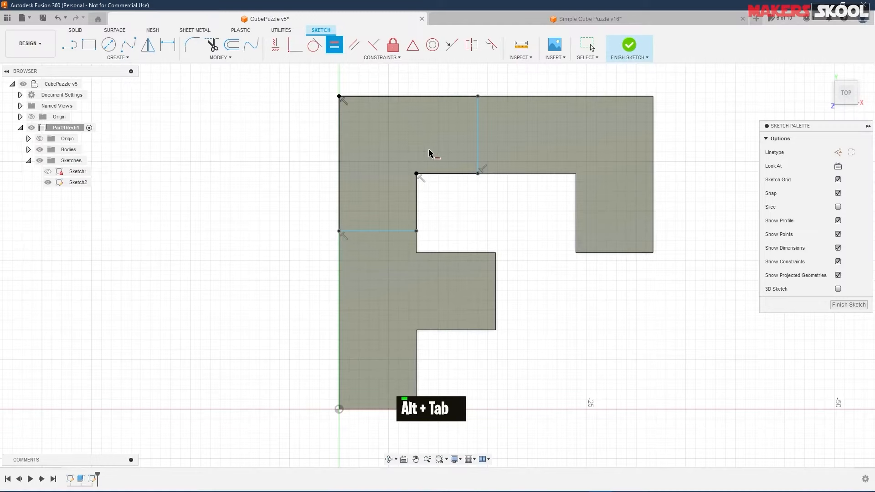
click(404, 96)
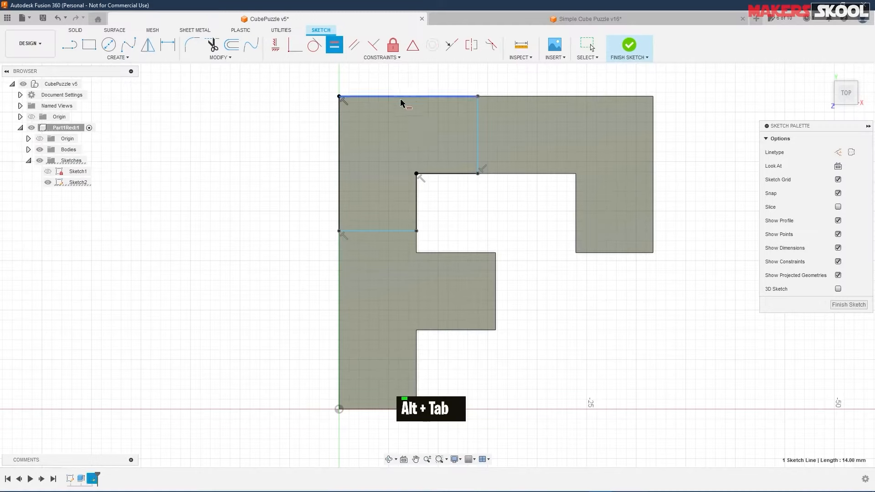
click(339, 155)
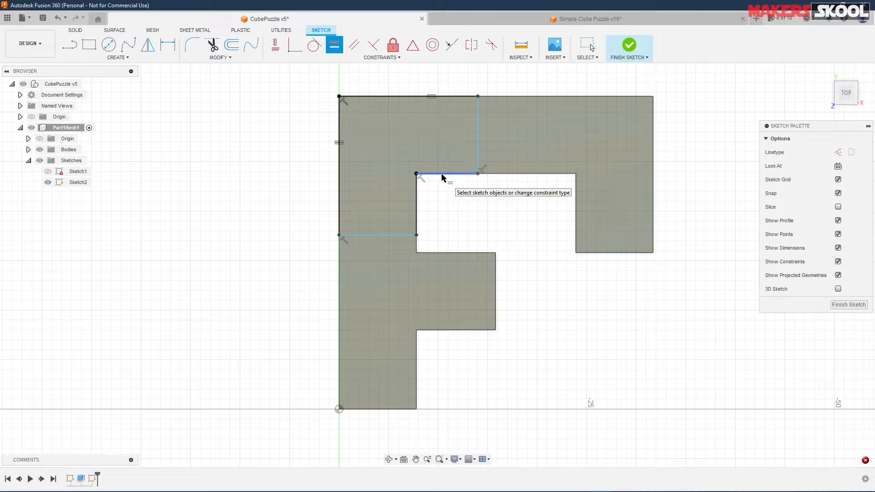
Step: Try to apply Equal constraints between the L profile's two inner edges and between its two end edges
click(441, 174)
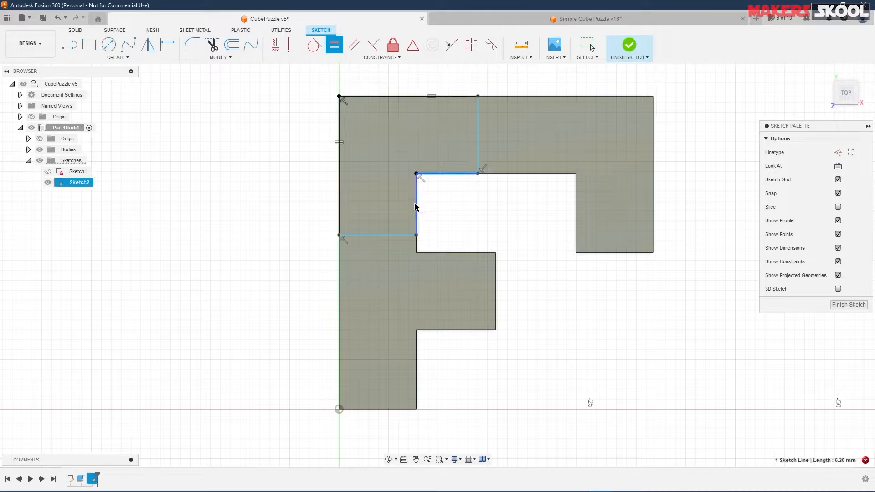
click(415, 208)
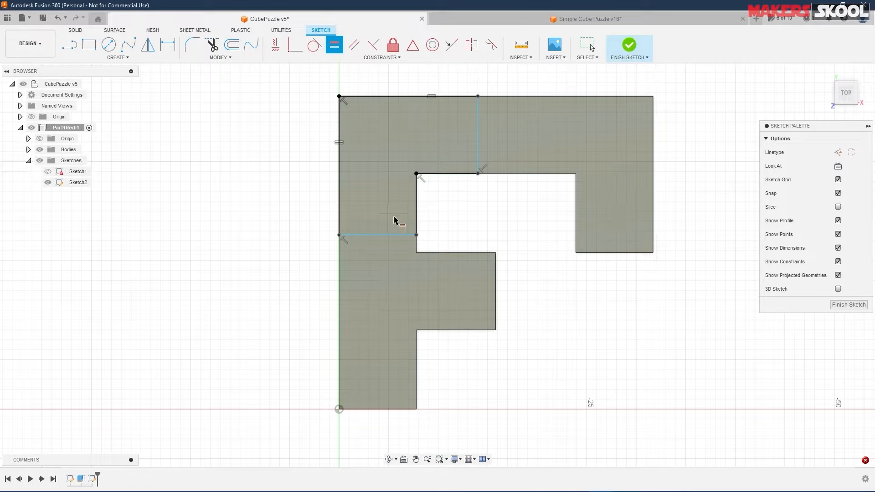
click(478, 141)
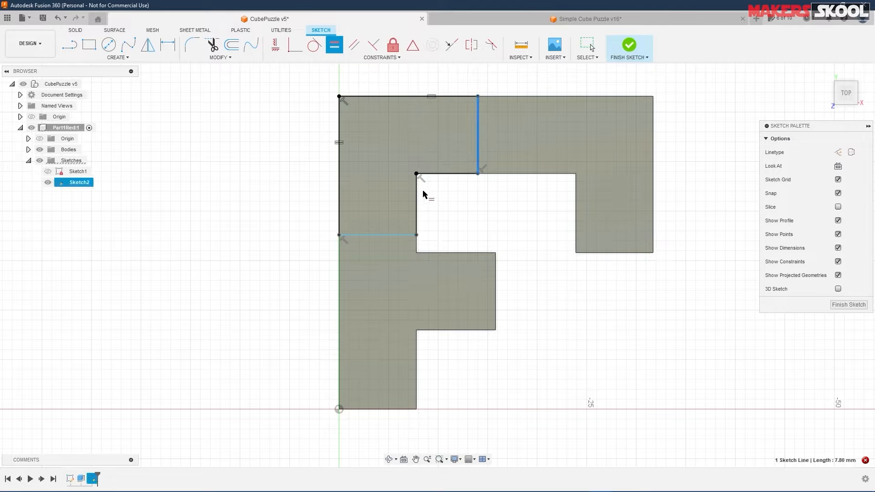
click(382, 236)
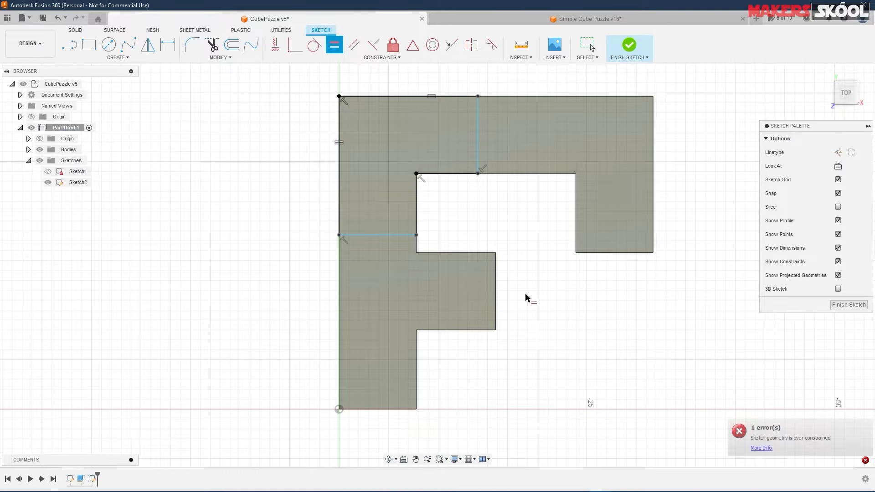
click(478, 139)
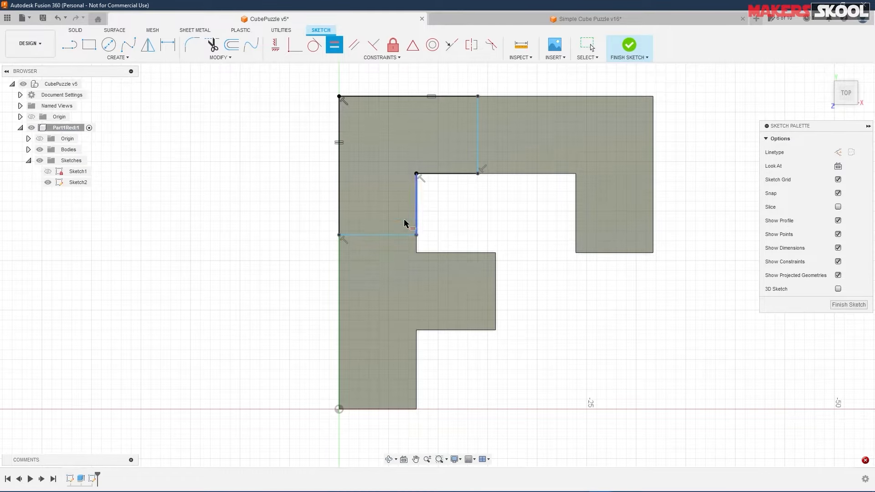
click(379, 235)
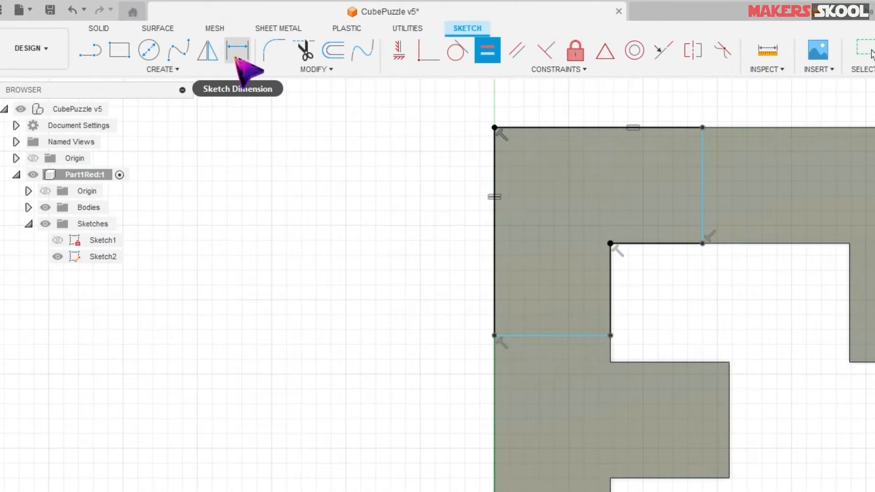
Step: Check the part drawing and dimension the L profile's upper outer edge to 15.8 mm
click(237, 51)
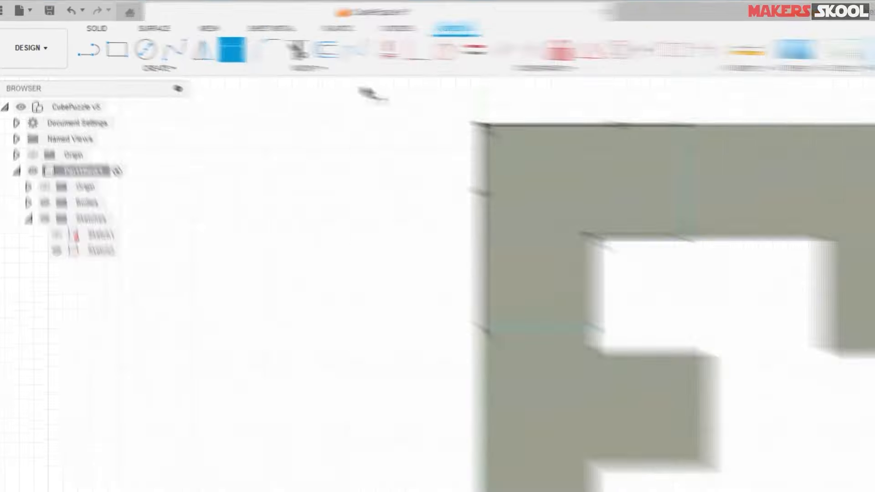
scroll(588, 91, down, 1)
middle_drag(593, 86, 579, 168)
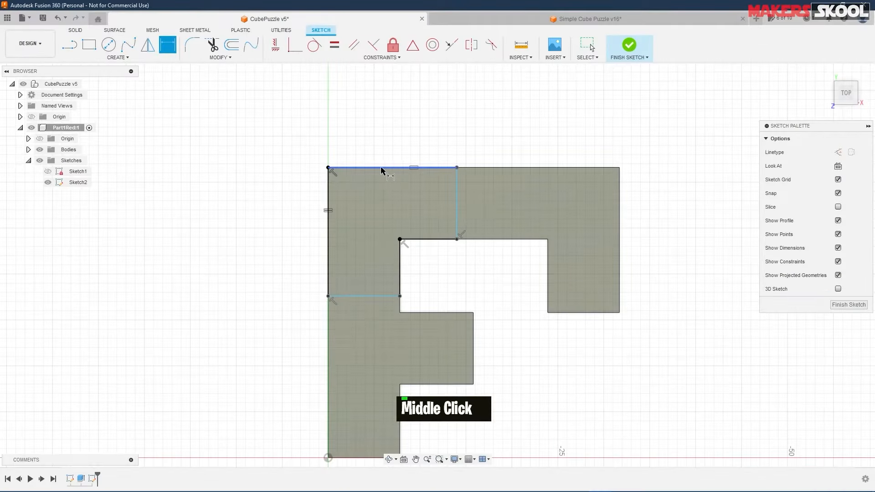
key(alt+Tab)
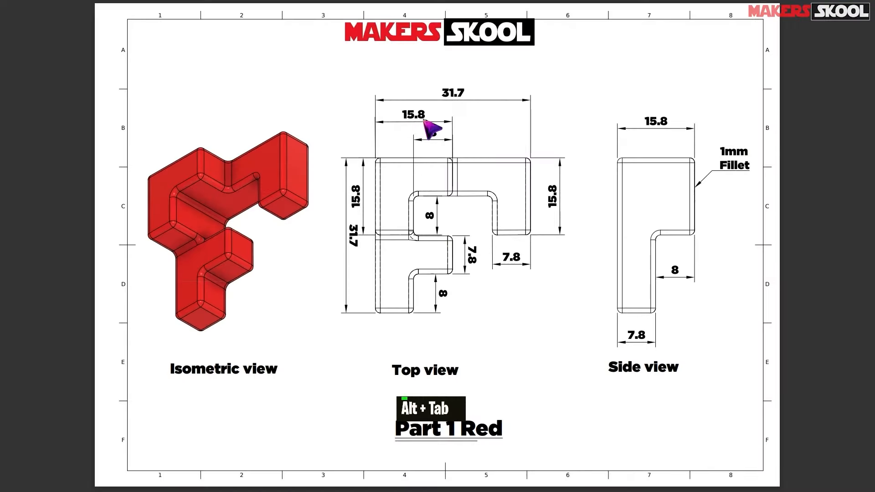
key(alt+Tab)
click(381, 168)
click(398, 137)
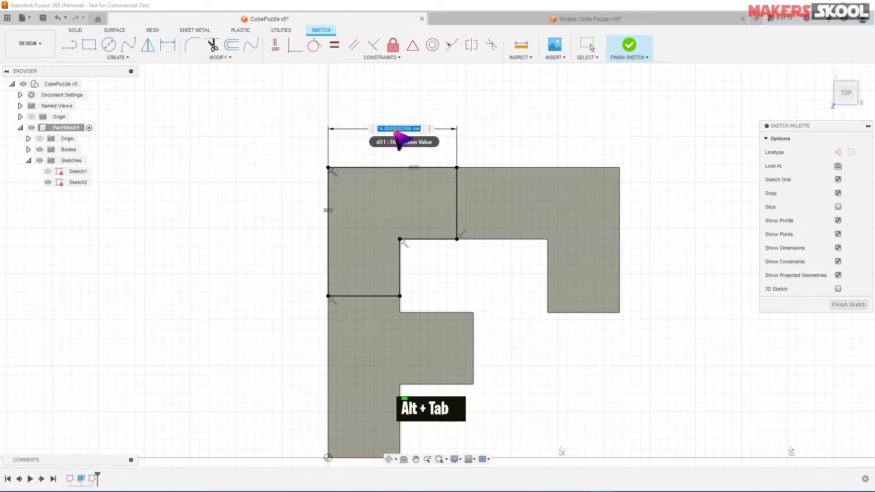
text(15.8)
key(Return)
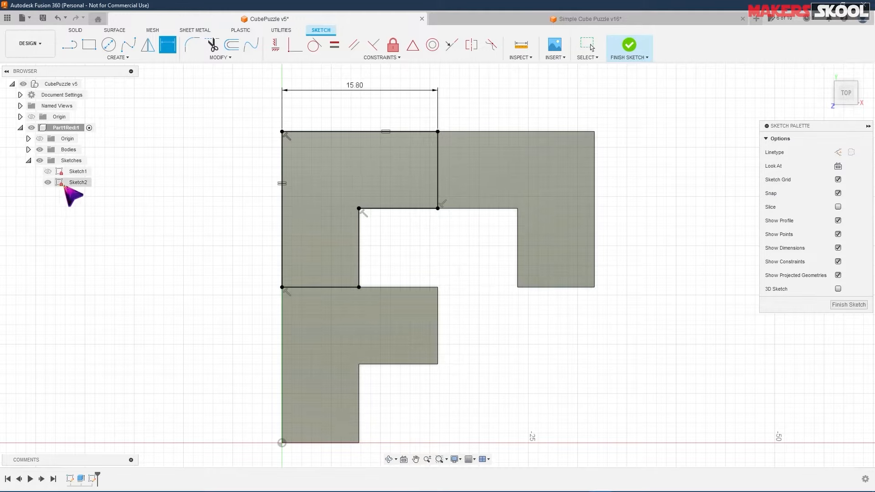
Step: Delete the dimension on the L profile's upper outer edge and dimension that edge again at 15.80 mm
click(354, 87)
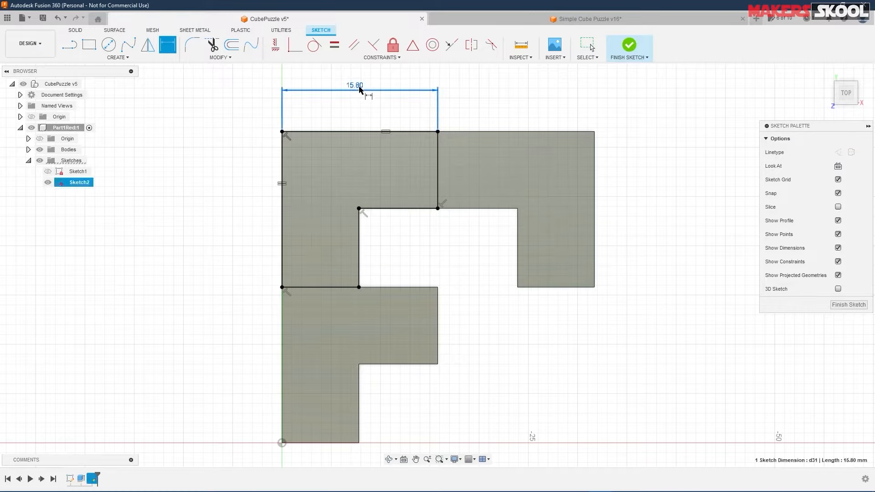
key(Delete)
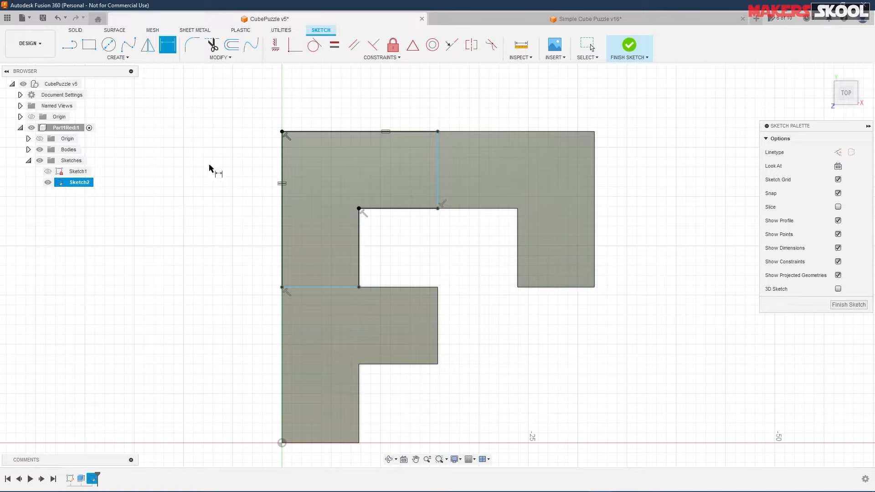
click(351, 132)
click(354, 106)
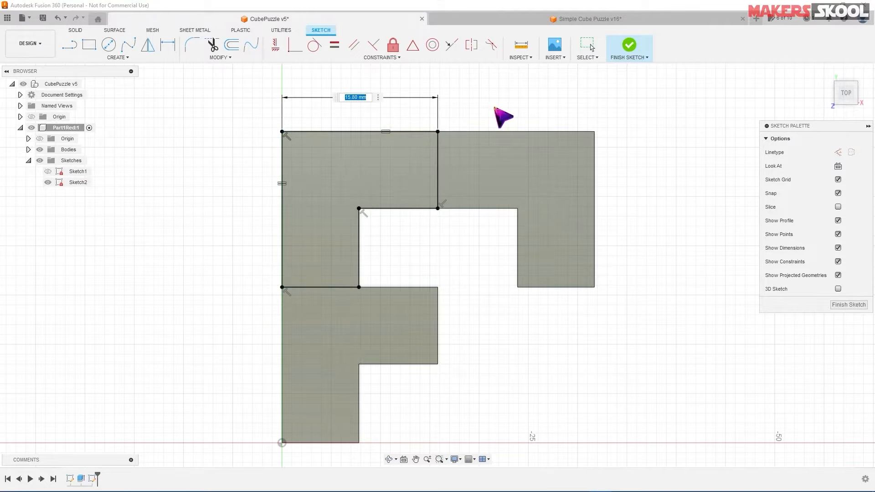
key(Return)
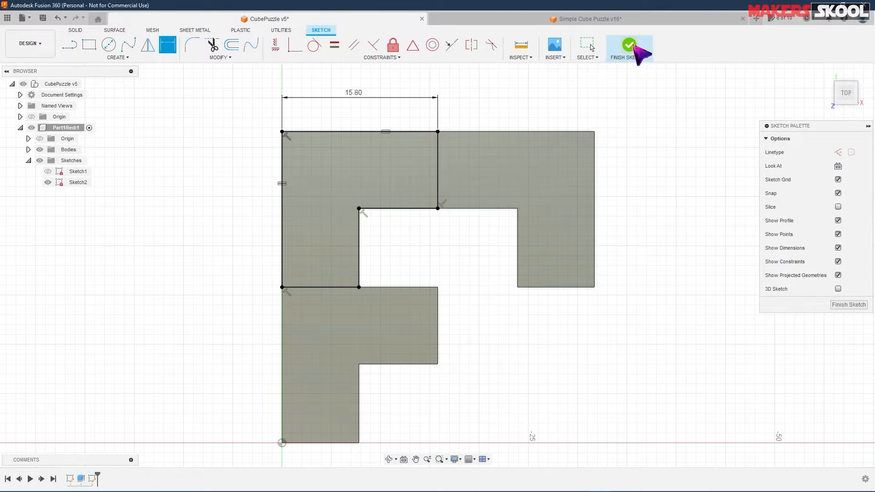
Step: Finish the sketch, check the drawing's side view, and extrude the L profile 8 mm upward with the Join operation
click(631, 46)
scroll(706, 134, up, 1)
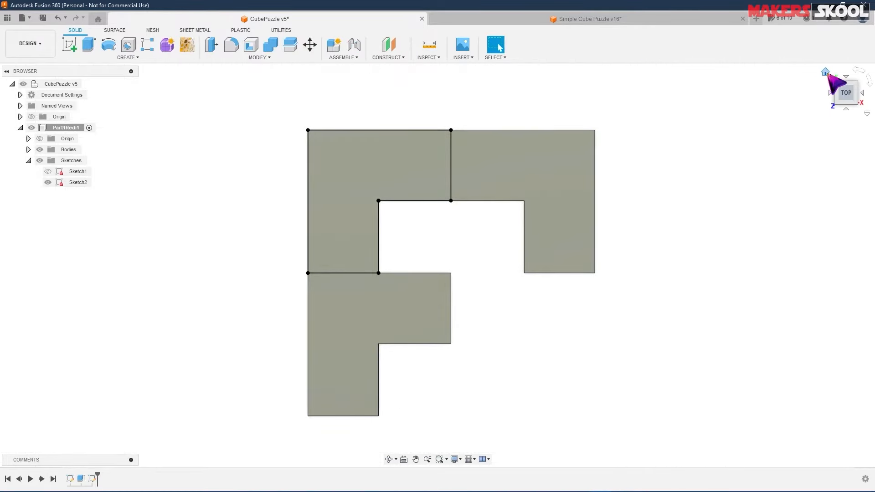
click(826, 73)
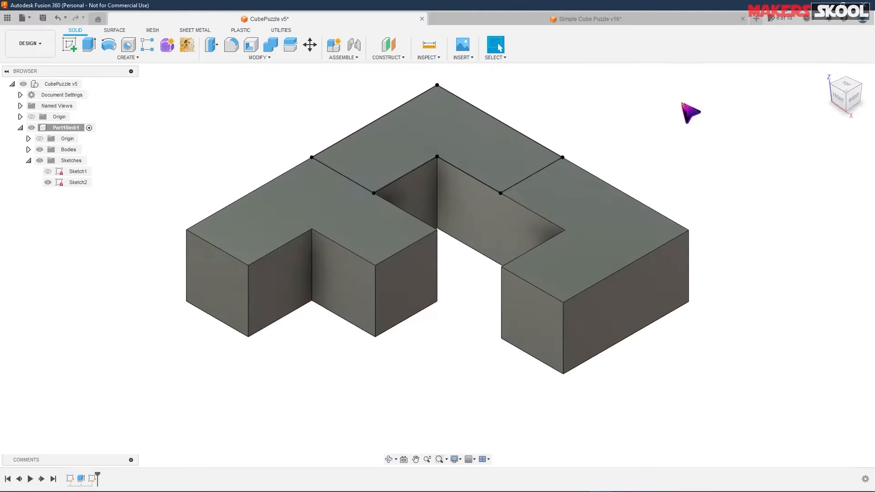
scroll(690, 111, up, 1)
middle_drag(660, 102, 654, 160)
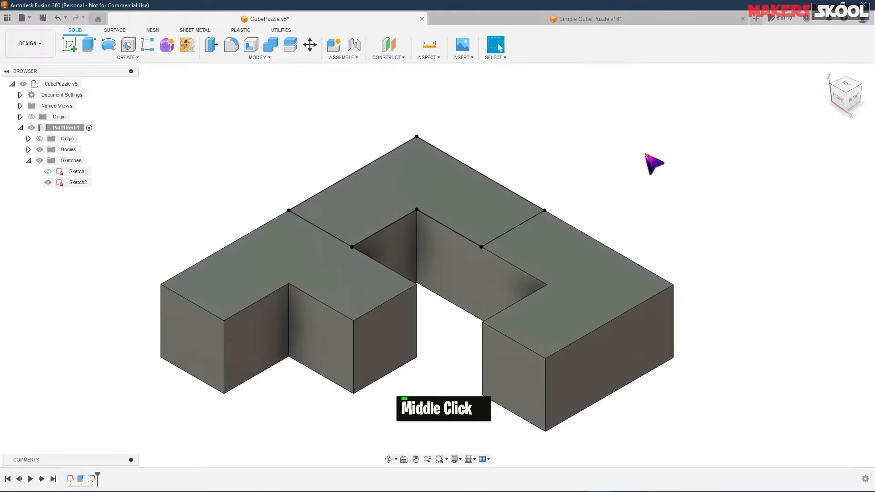
click(434, 187)
right_click(434, 186)
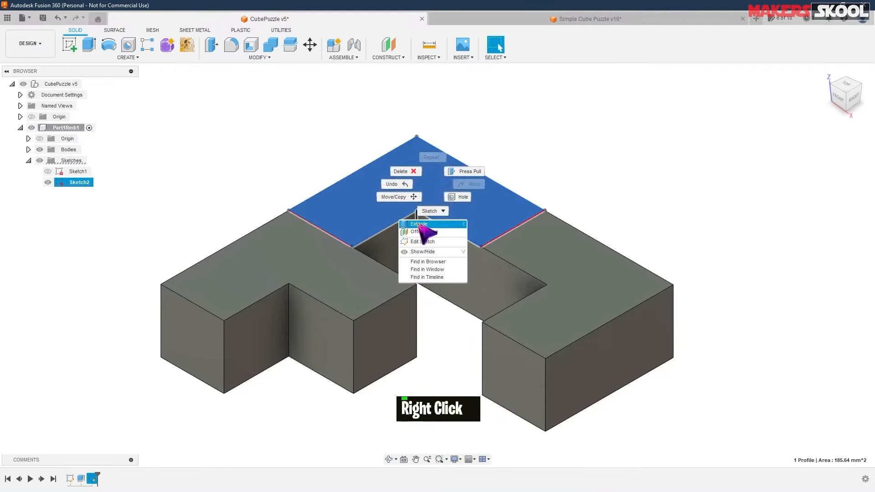
click(418, 225)
text(5)
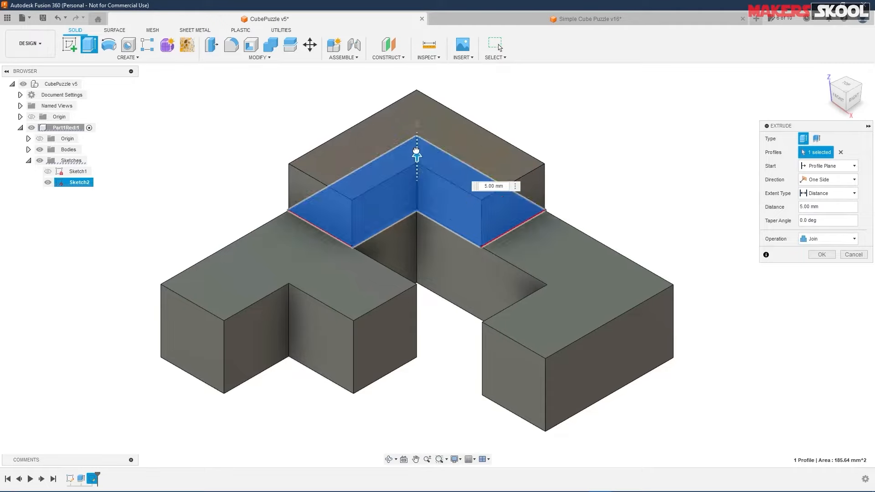
key(alt+Tab)
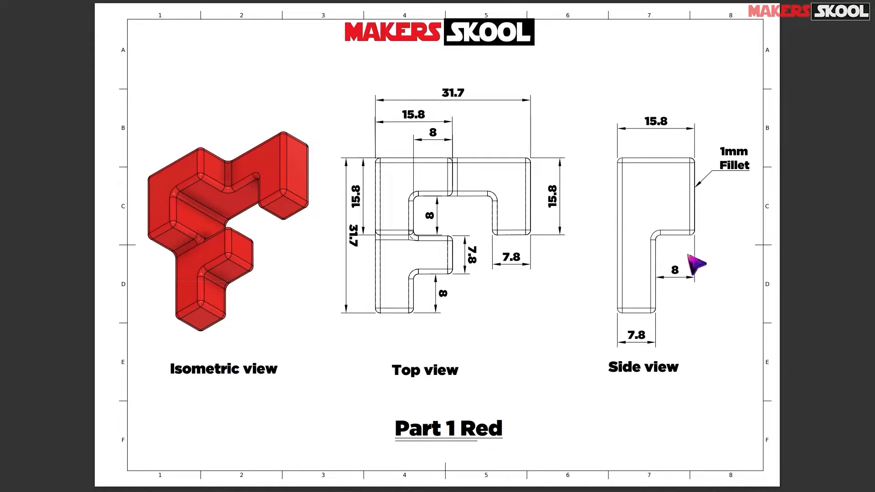
key(alt+Tab)
text(8)
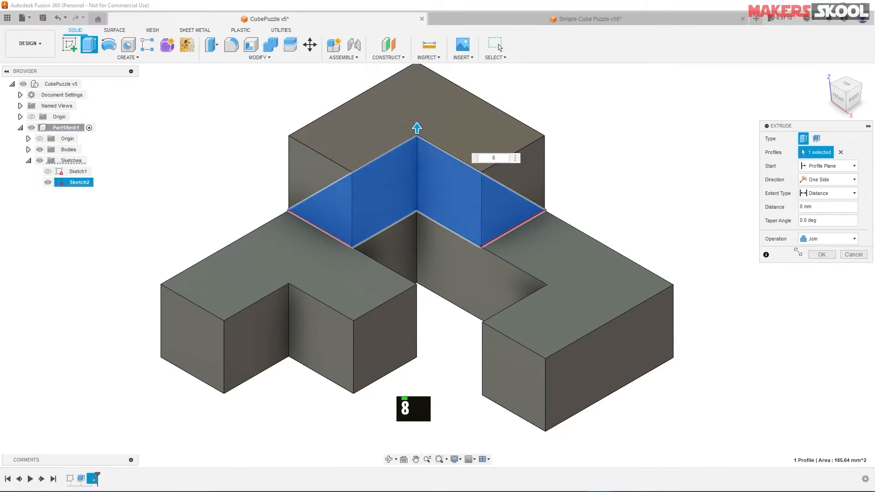
click(831, 253)
Step: Compare the extruded body with the finished red part in the Simple Cube Puzzle v16 design
scroll(611, 171, down, 2)
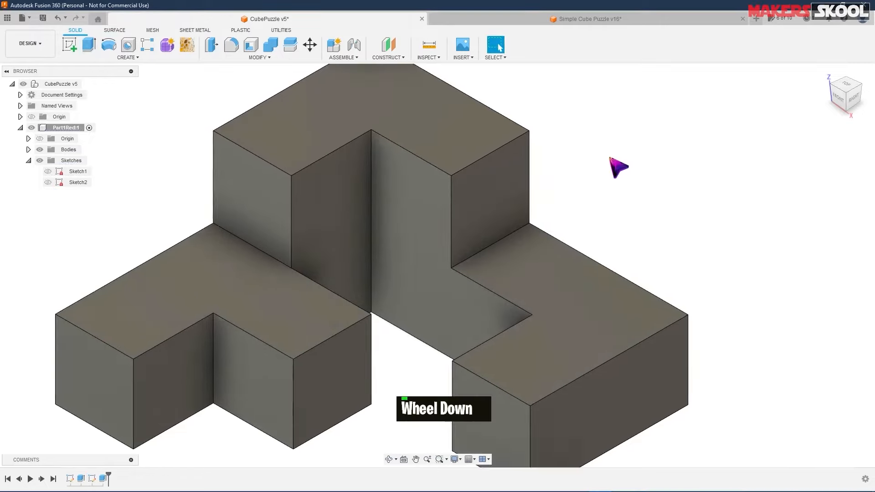
scroll(617, 166, up, 2)
mouse_move(612, 160)
shift+middle_down()
mouse_move(615, 150)
mouse_move(616, 172)
shift+middle_up()
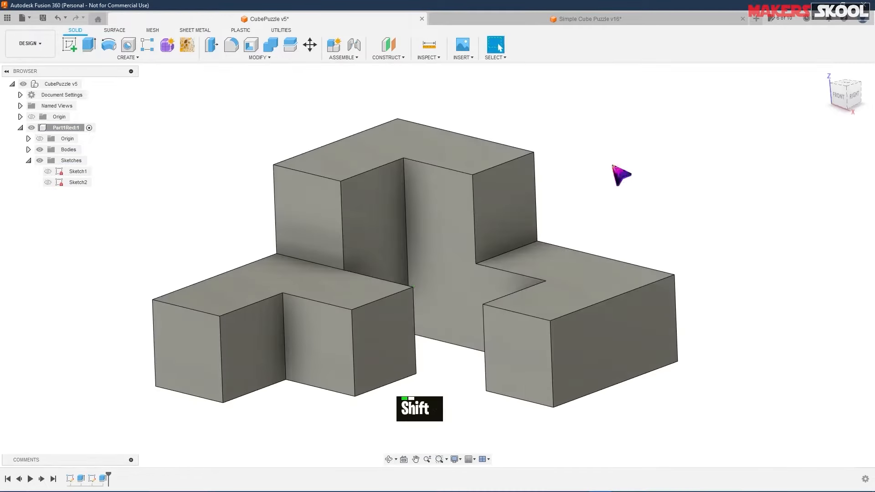
click(602, 22)
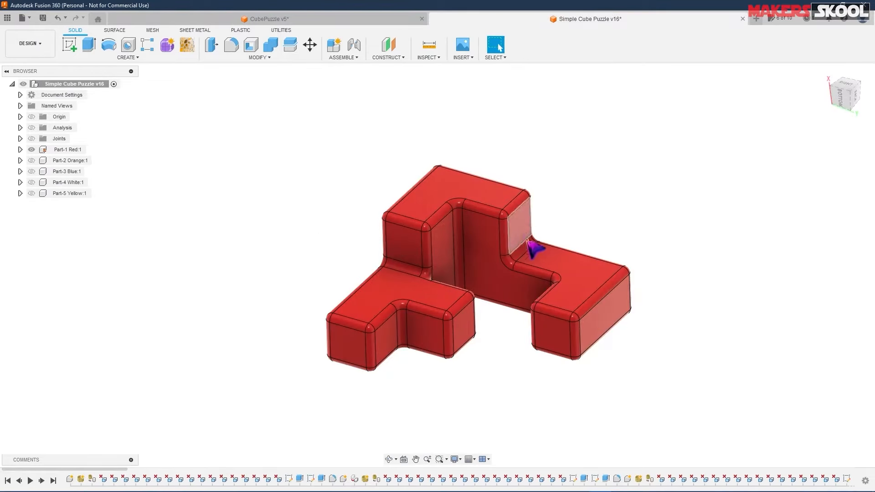
click(268, 18)
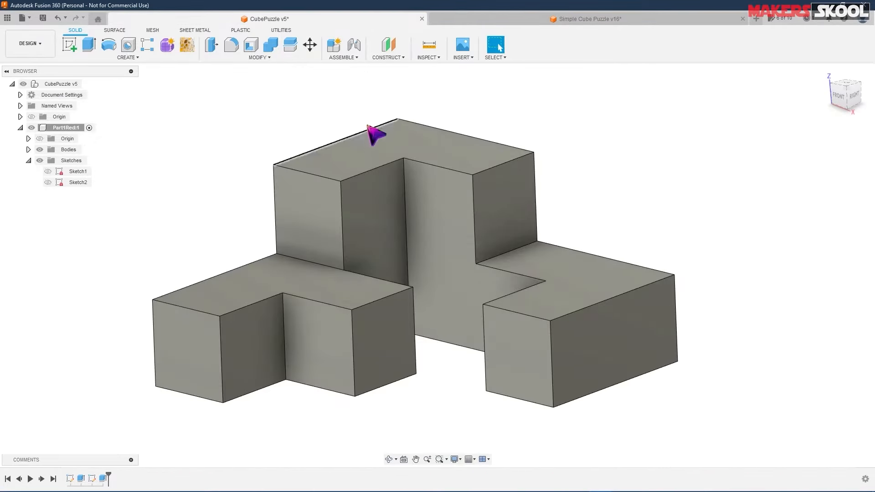
Step: Fillet the two inner top edges and two adjoining vertical edges of the raised section by 1 mm, and inspect the reference part
click(235, 46)
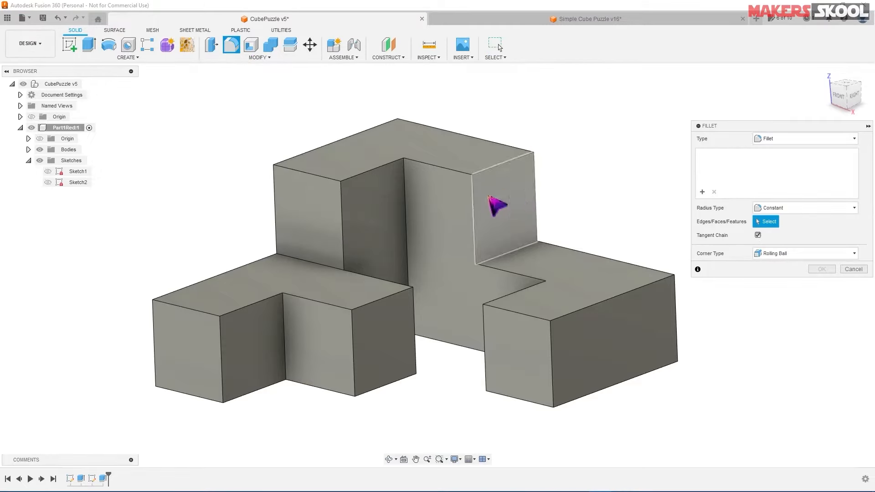
click(473, 207)
click(450, 170)
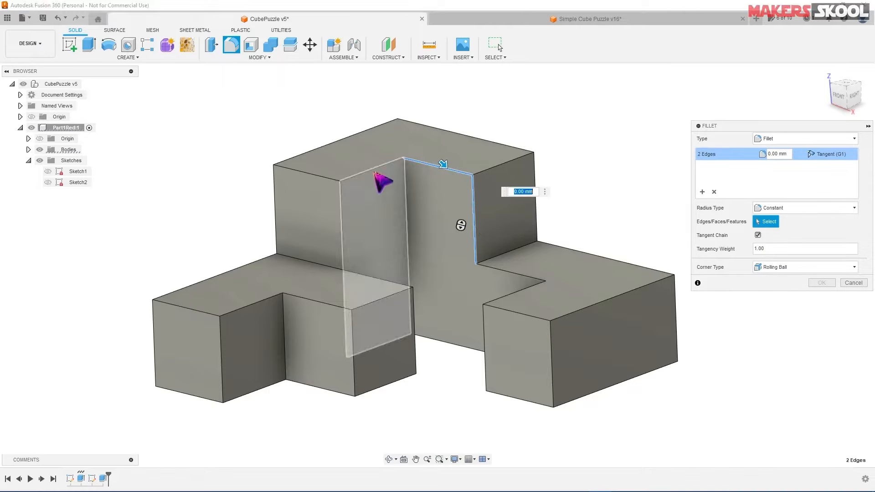
click(371, 171)
click(343, 228)
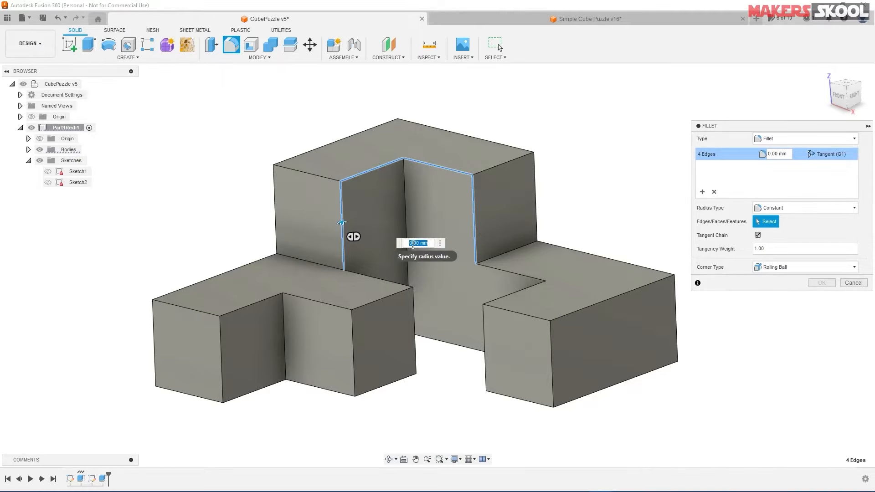
text(1)
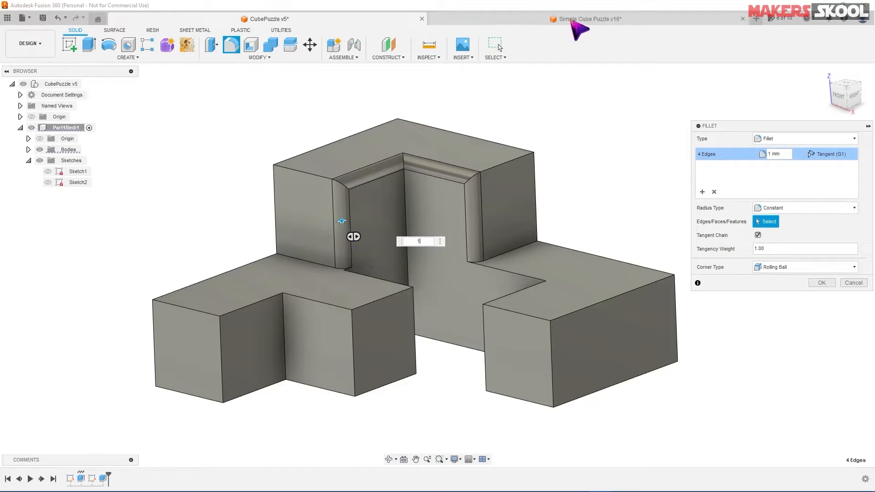
click(570, 19)
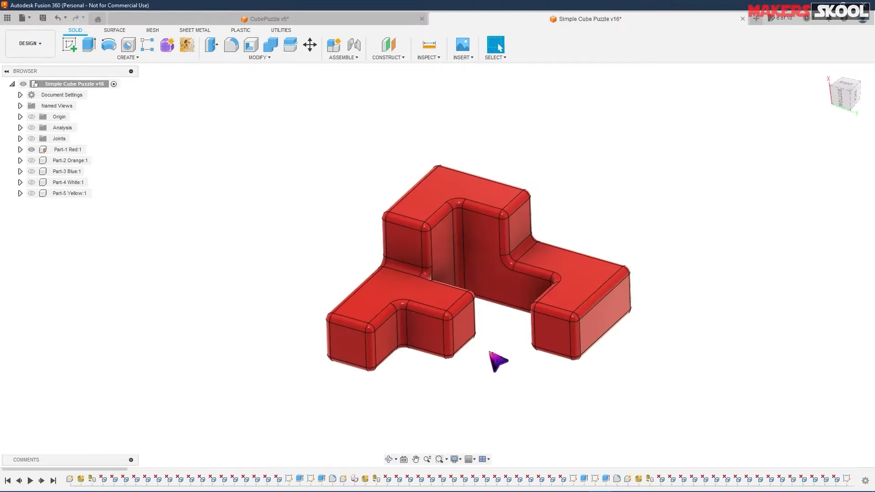
shift+middle_drag(496, 361, 454, 64)
click(283, 21)
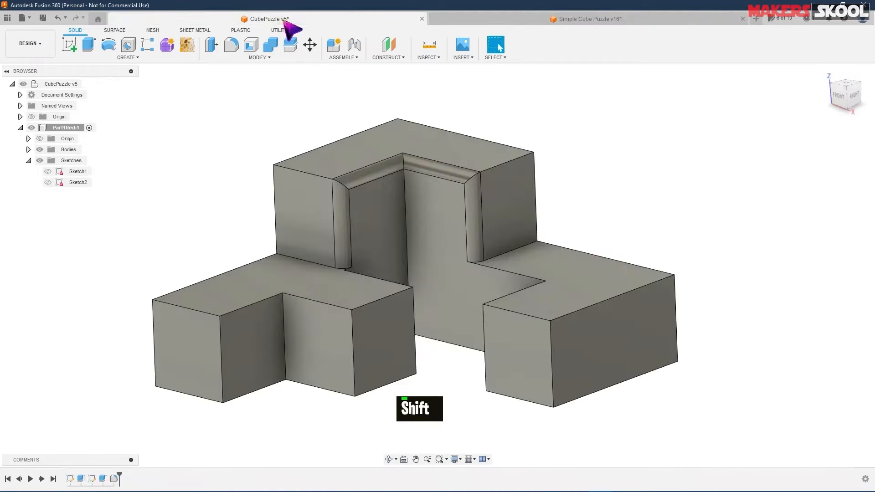
scroll(611, 186, up, 1)
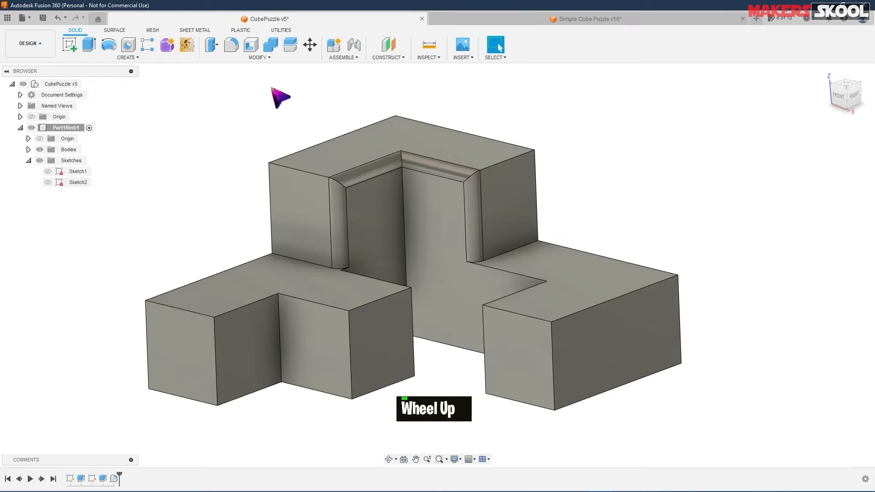
click(231, 44)
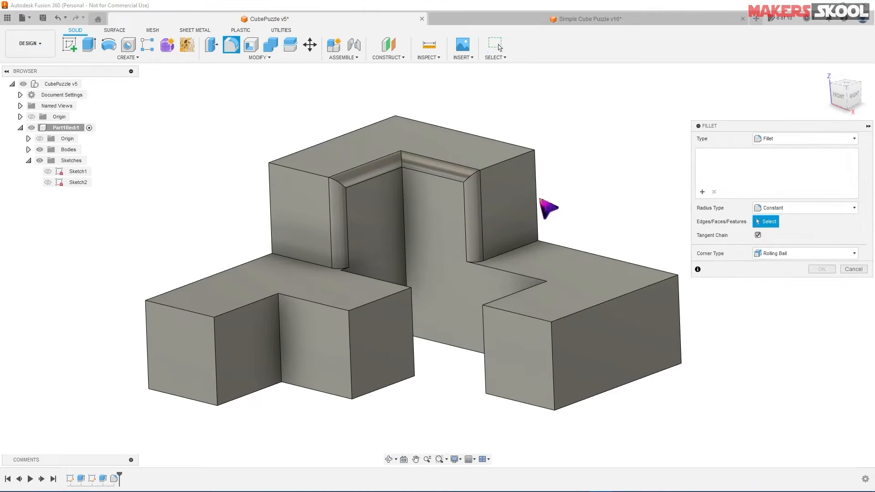
click(535, 176)
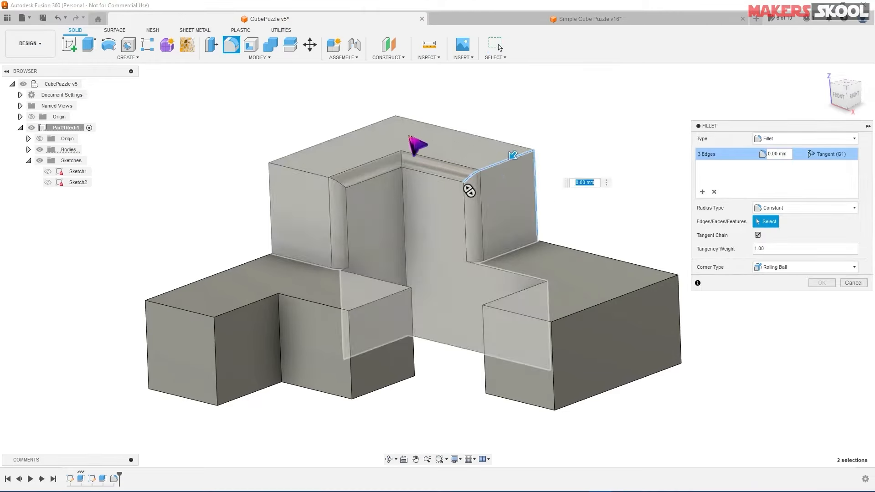
click(376, 122)
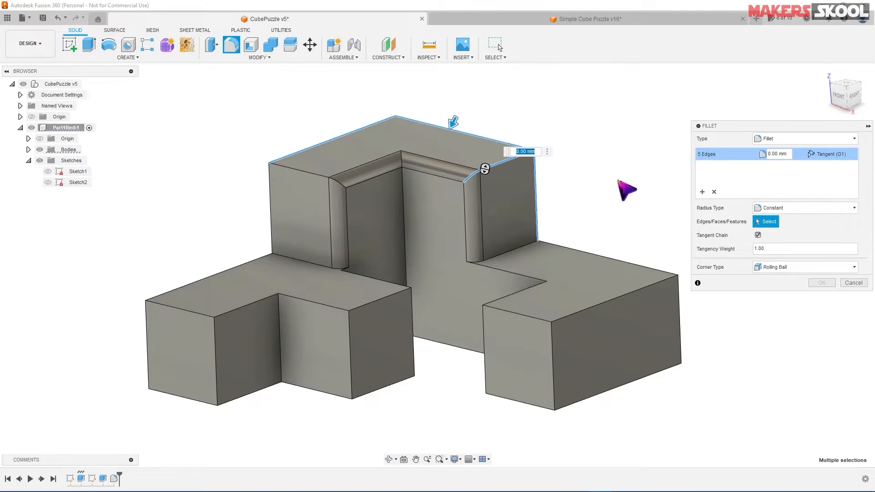
click(854, 282)
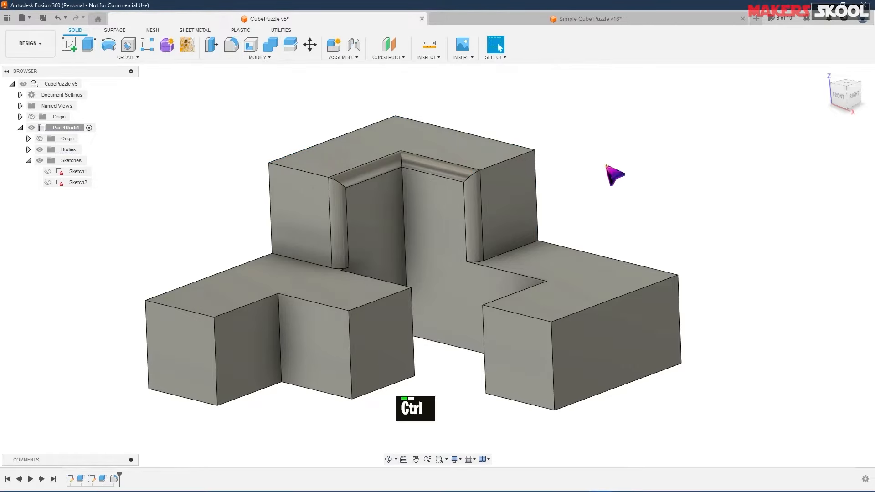
Step: Undo the 1 mm fillet on the raised section
key(ctrl+z)
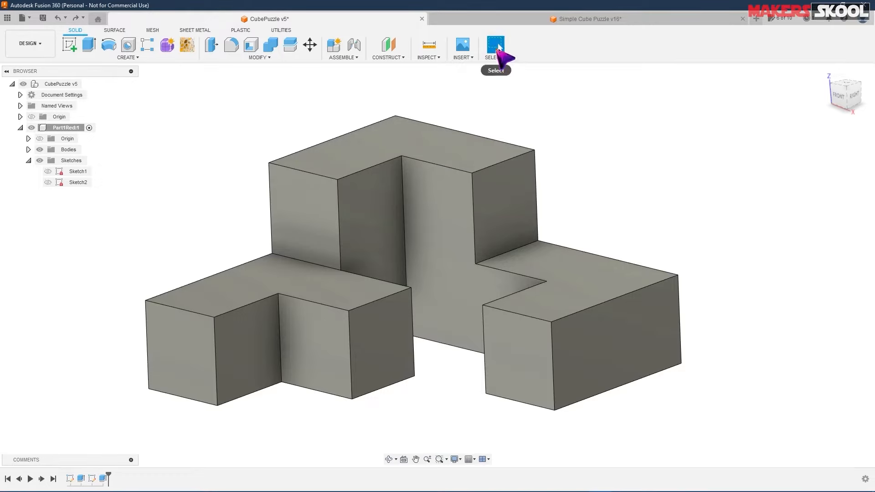
Step: Restrict the selection filter to body edges with Select Through on, and window-select every edge of the Part1Red body
click(498, 58)
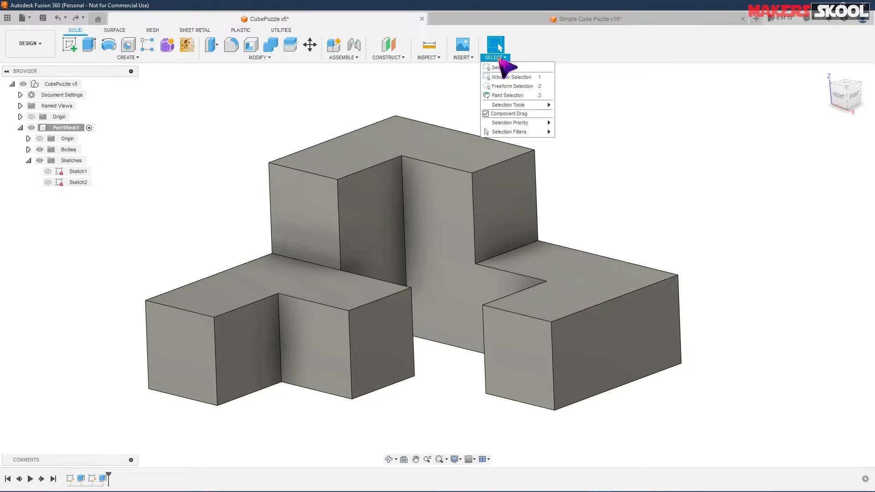
mouse_move(501, 132)
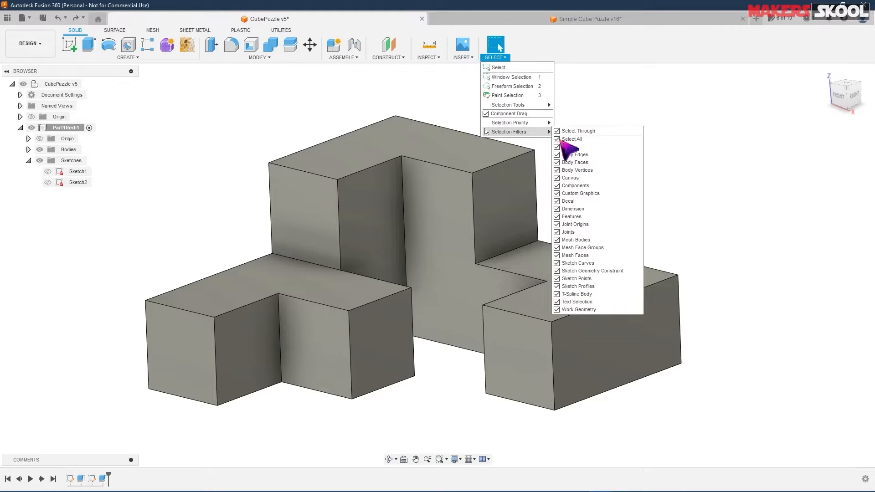
click(557, 140)
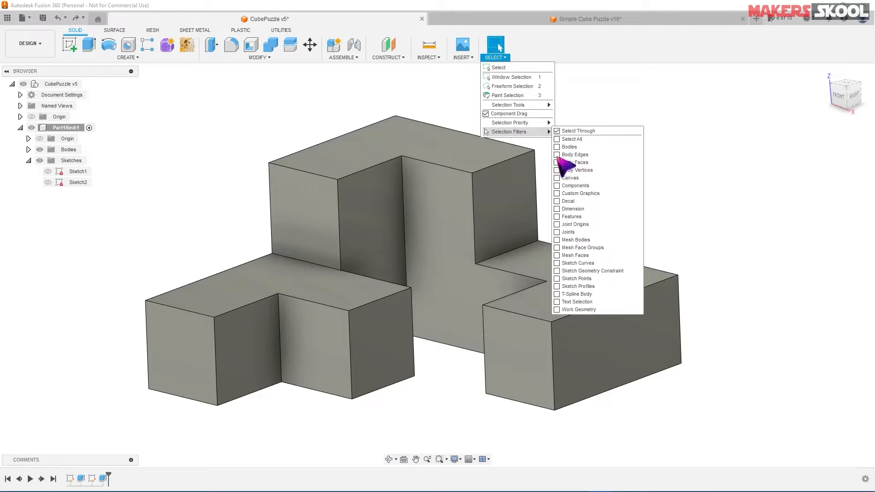
click(654, 117)
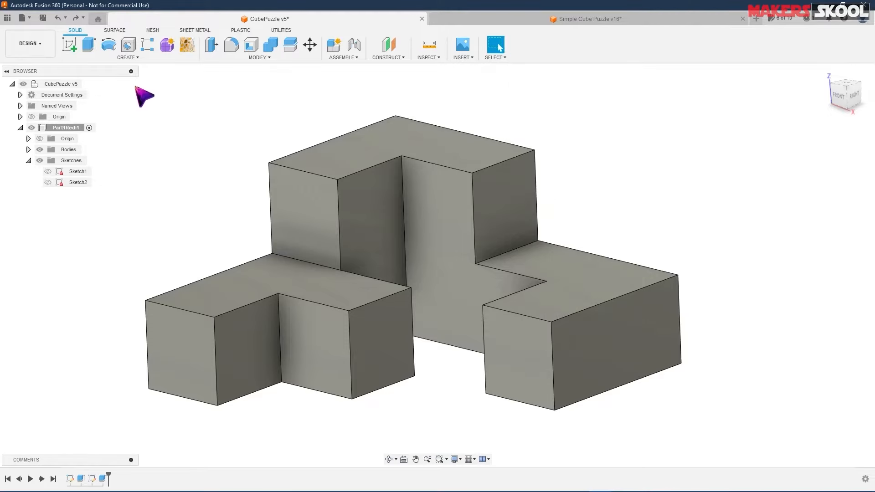
drag(133, 85, 701, 440)
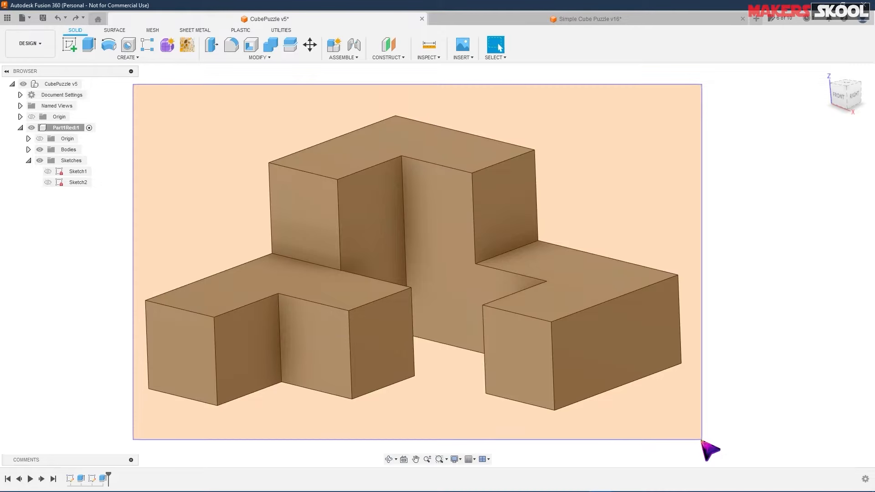
drag(701, 440, 703, 444)
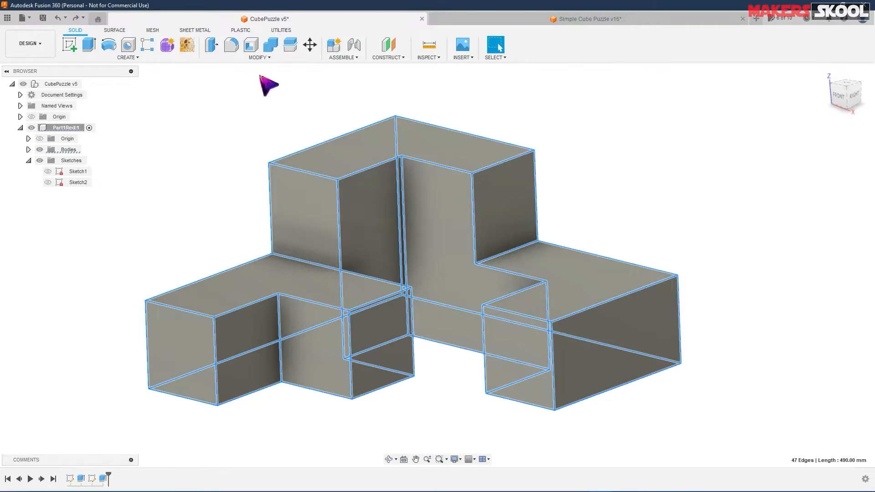
Step: Fillet all the selected edges by 1 mm, and compare the body with the red part in the Simple Cube Puzzle v16 design
click(232, 45)
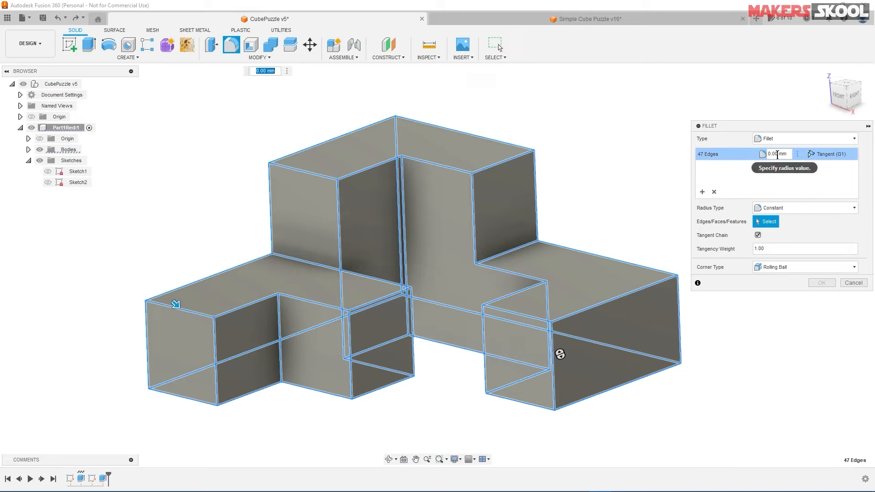
click(774, 154)
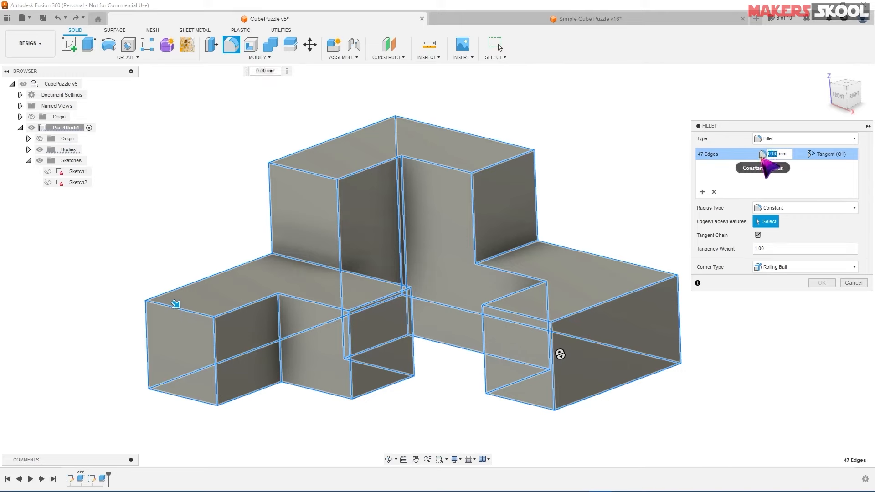
text(1)
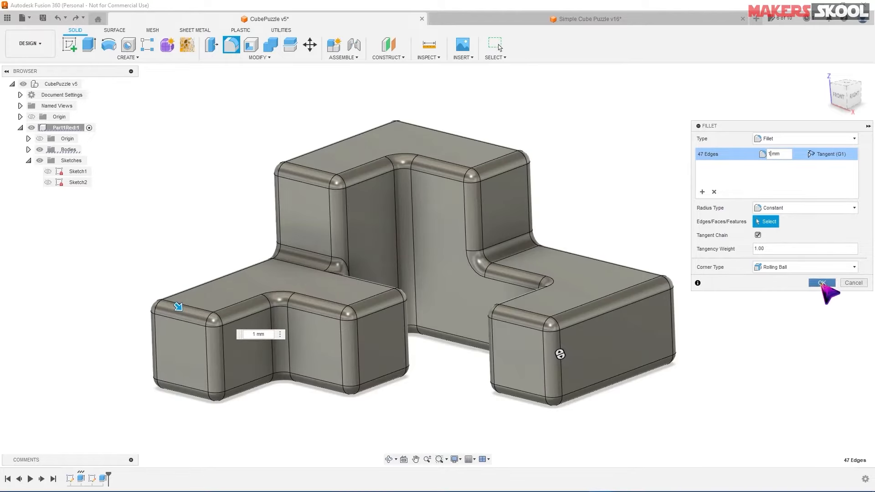
click(822, 283)
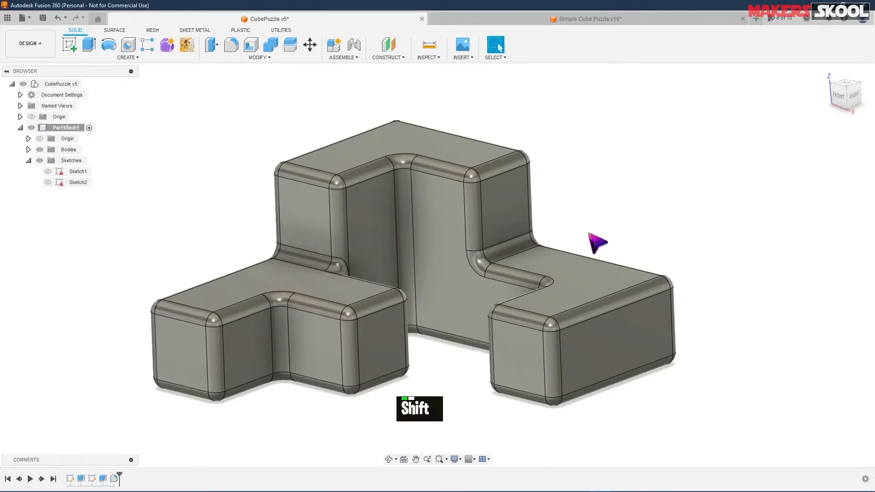
shift+middle_drag(596, 241, 575, 173)
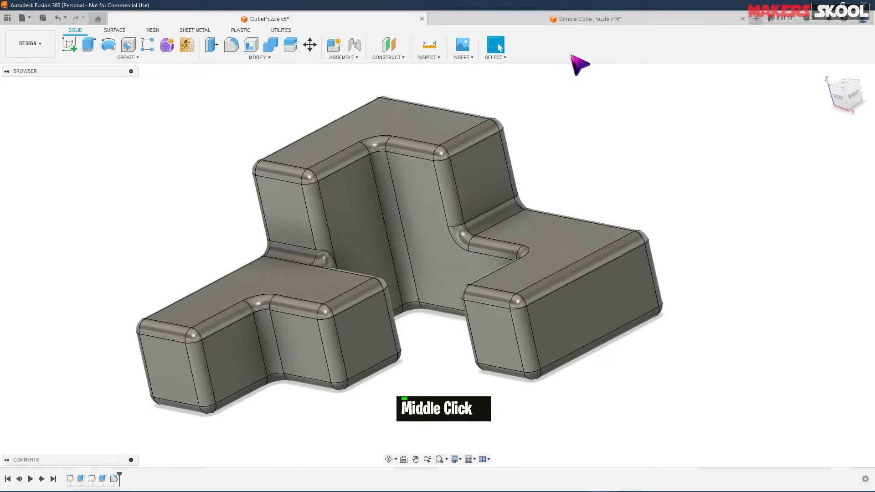
click(588, 19)
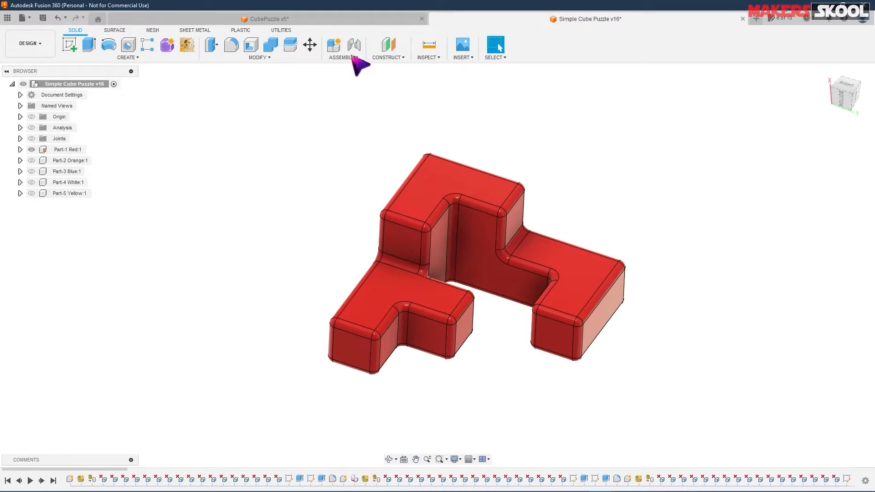
click(306, 20)
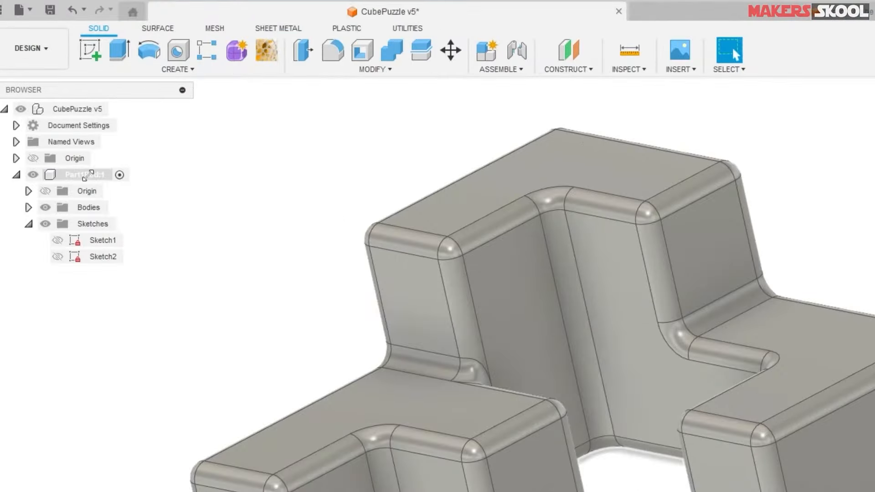
Step: Apply the ABS (White) plastic appearance from the Fusion 360 appearance library to the Part1Red component
right_click(87, 176)
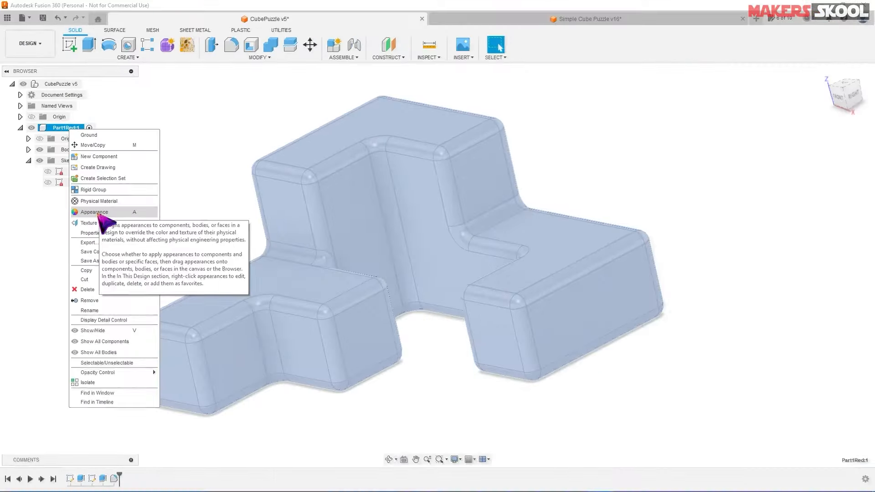
click(132, 304)
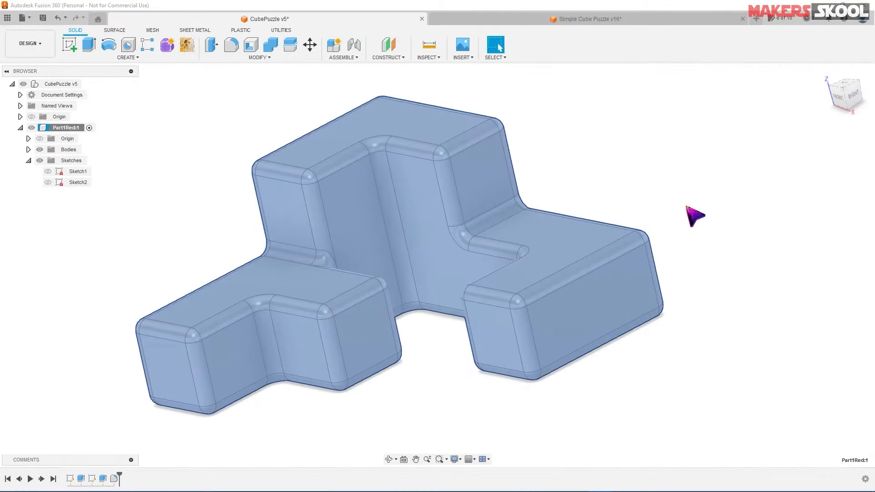
drag(723, 113, 718, 108)
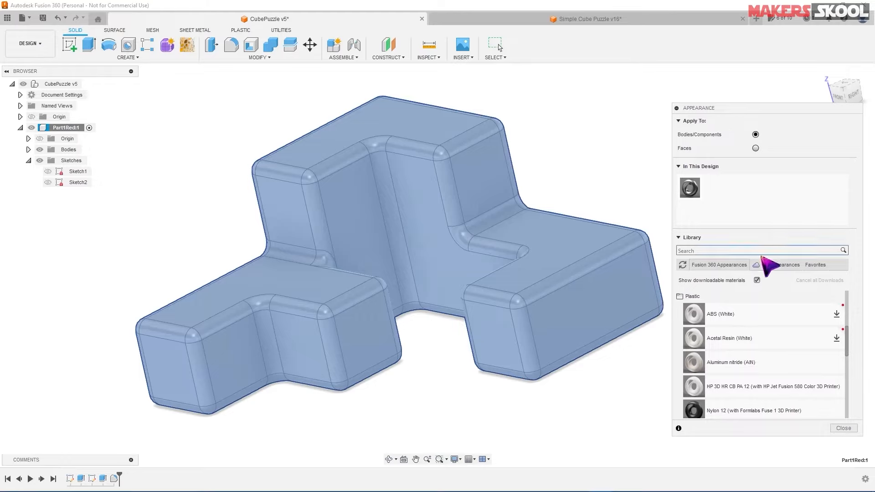
scroll(697, 249, up, 5)
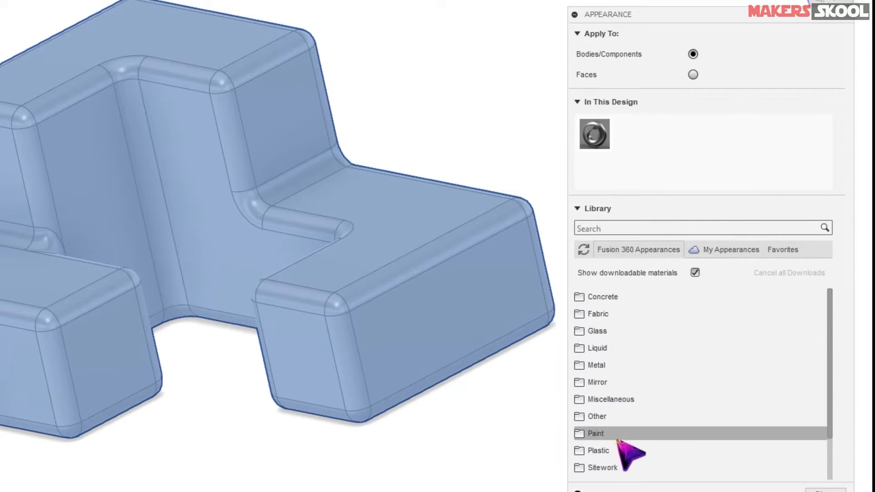
click(598, 450)
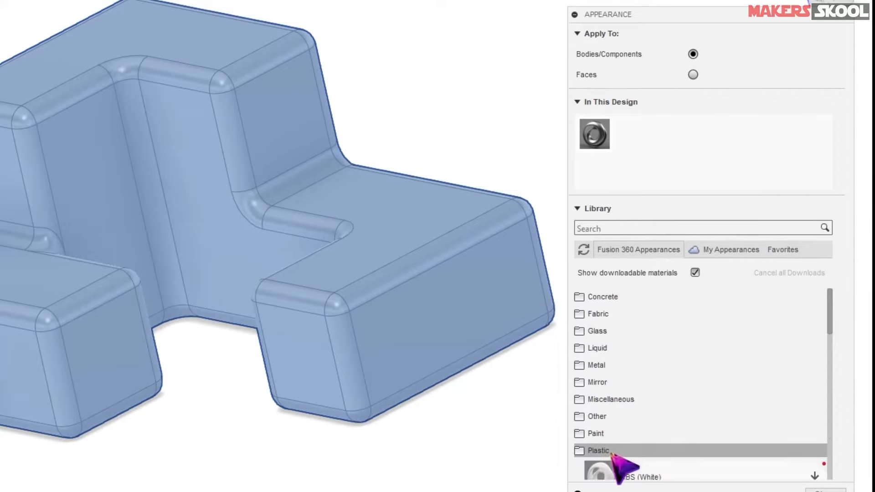
scroll(687, 401, down, 5)
scroll(655, 400, up, 4)
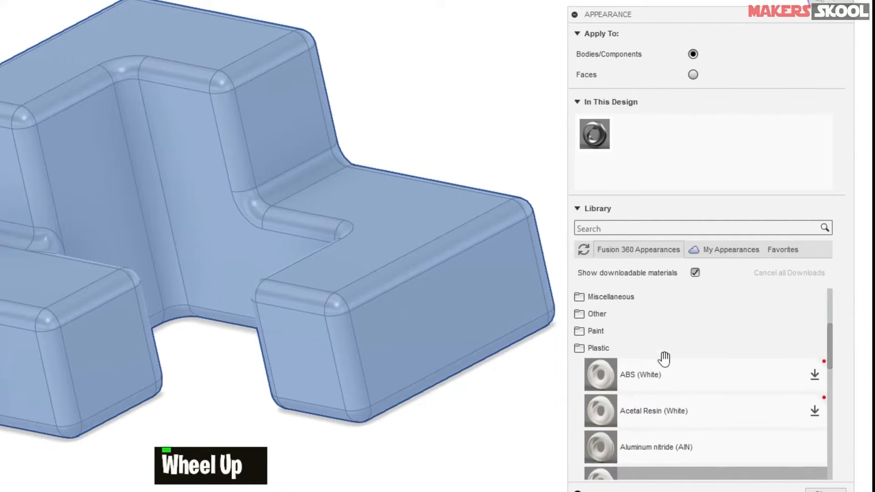
scroll(669, 406, down, 7)
scroll(670, 460, up, 6)
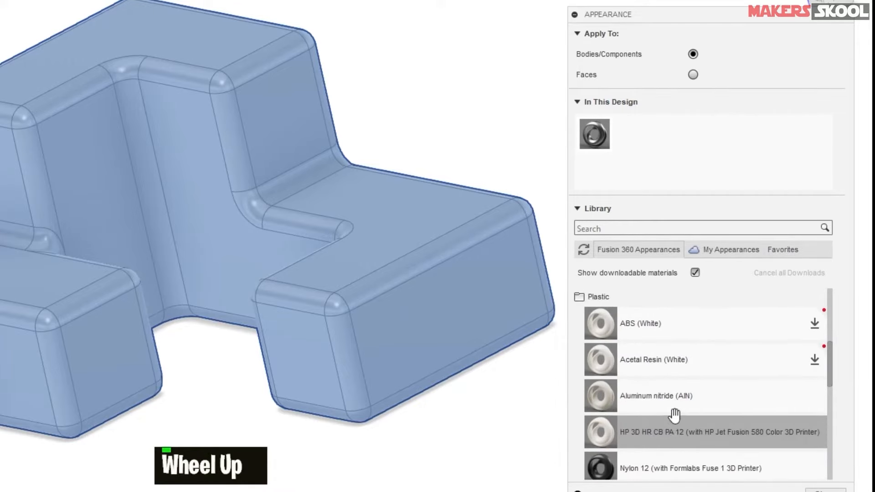
scroll(687, 401, down, 5)
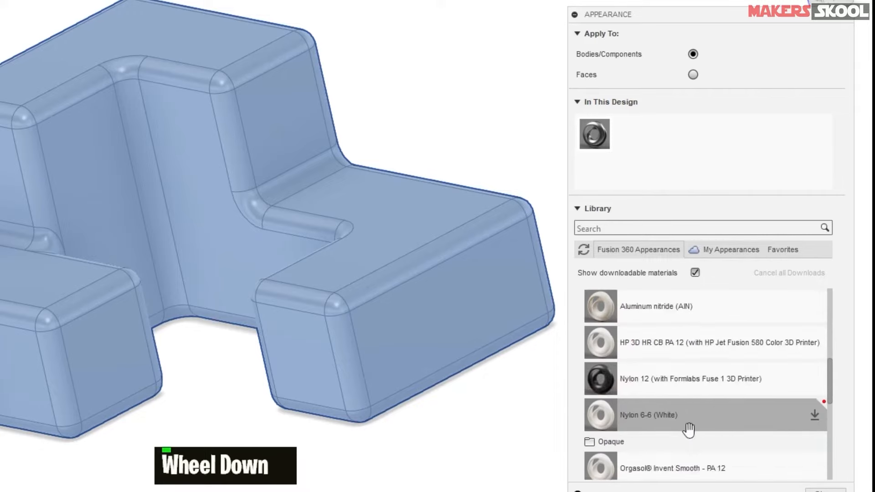
scroll(686, 424, up, 5)
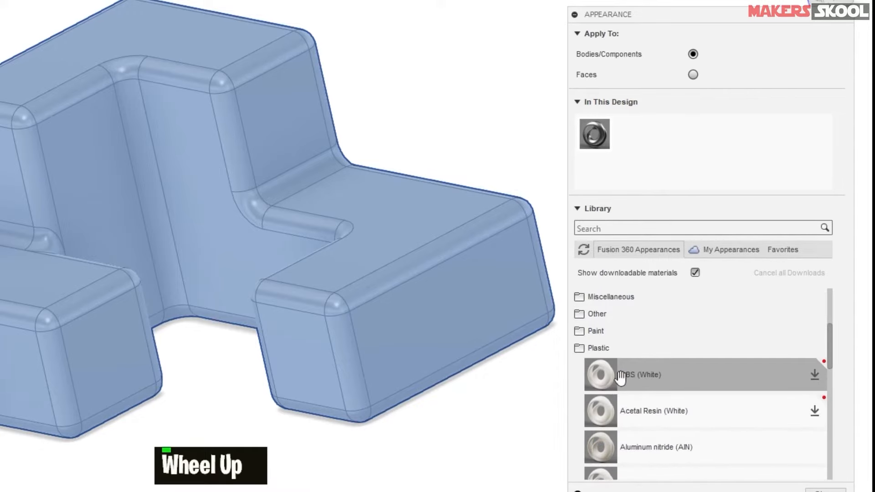
drag(663, 377, 272, 148)
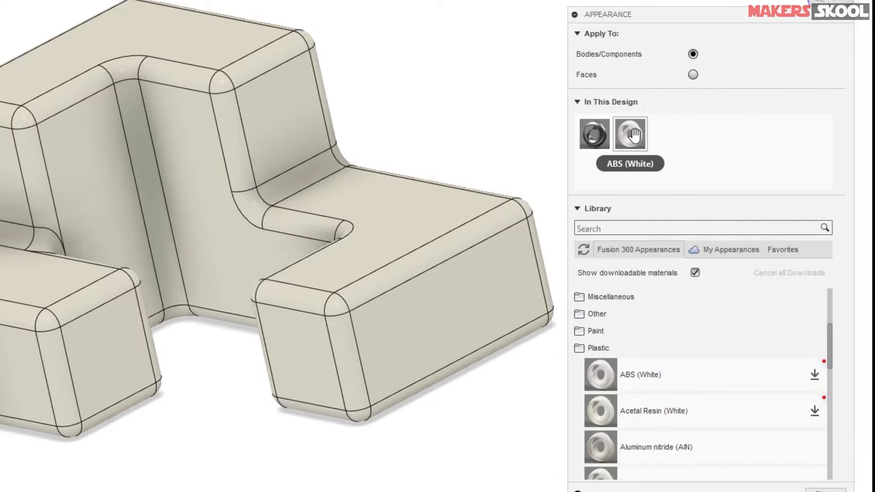
Step: Change the applied ABS (White) appearance's colour to pure red (255, 0, 0), finish the appearance settings, and check the part
right_click(634, 135)
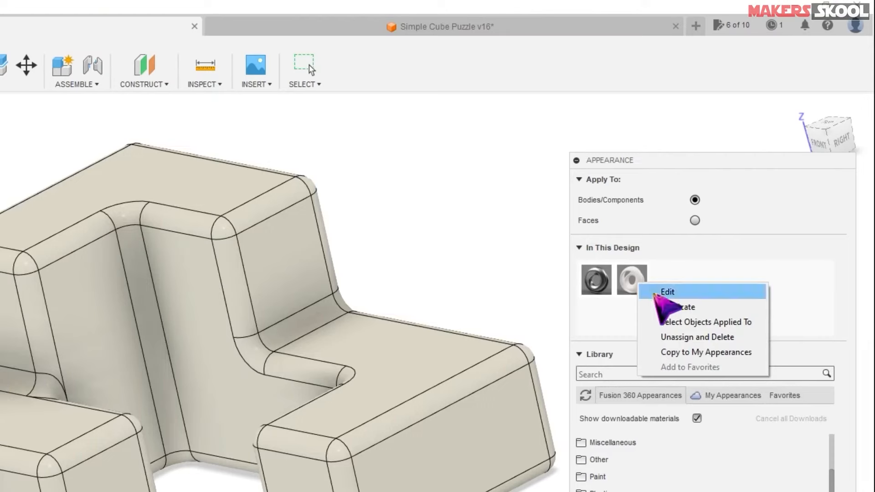
click(666, 293)
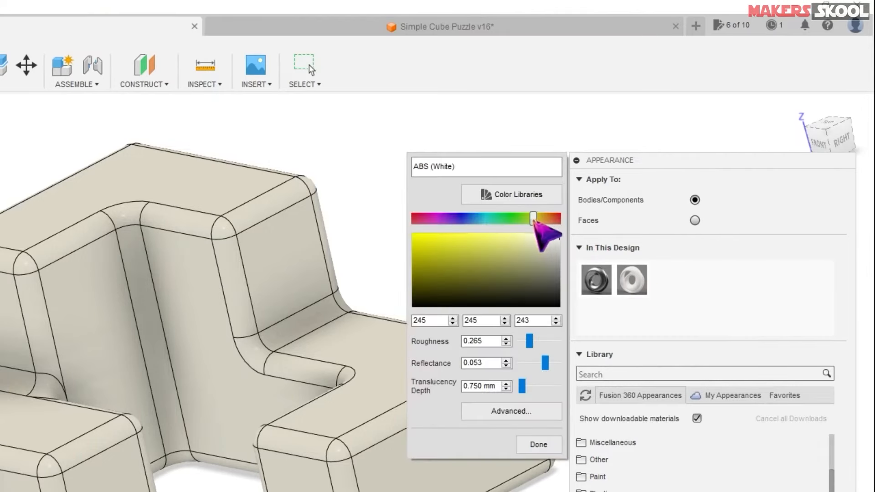
drag(533, 219, 400, 219)
drag(445, 264, 400, 234)
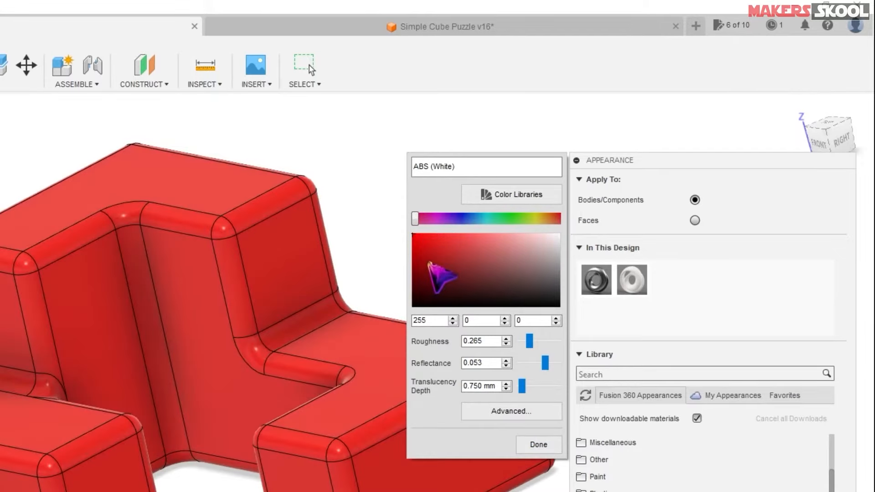
click(539, 445)
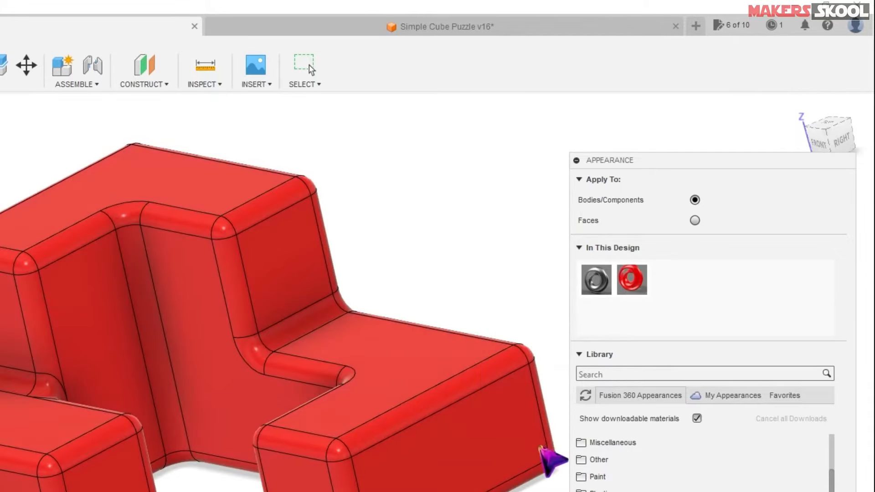
click(839, 423)
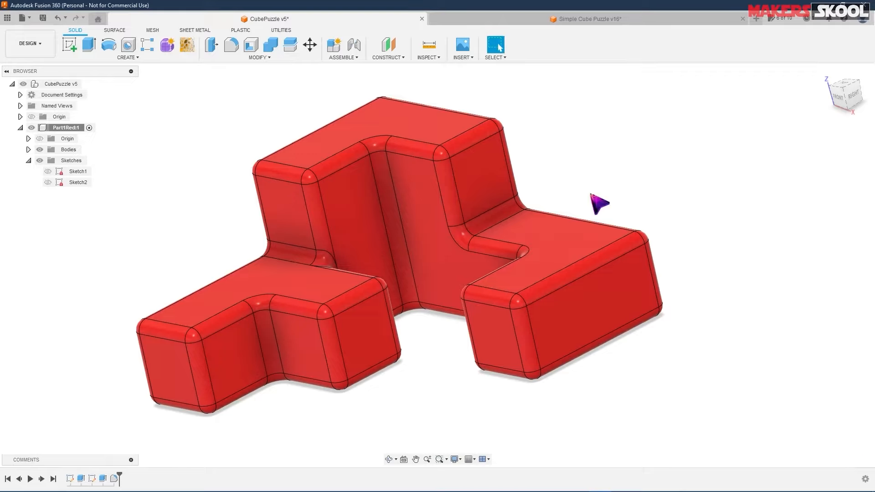
scroll(592, 196, up, 1)
mouse_move(596, 195)
shift+middle_down()
mouse_move(589, 156)
mouse_move(595, 192)
shift+middle_up()
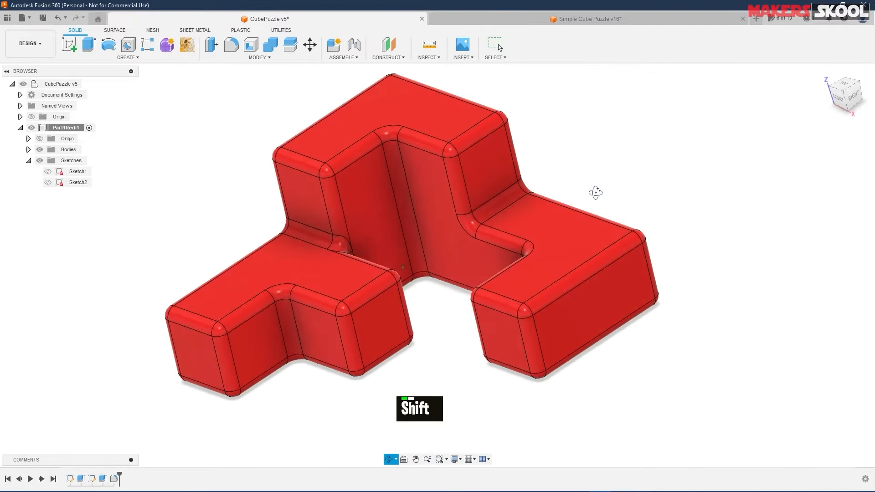
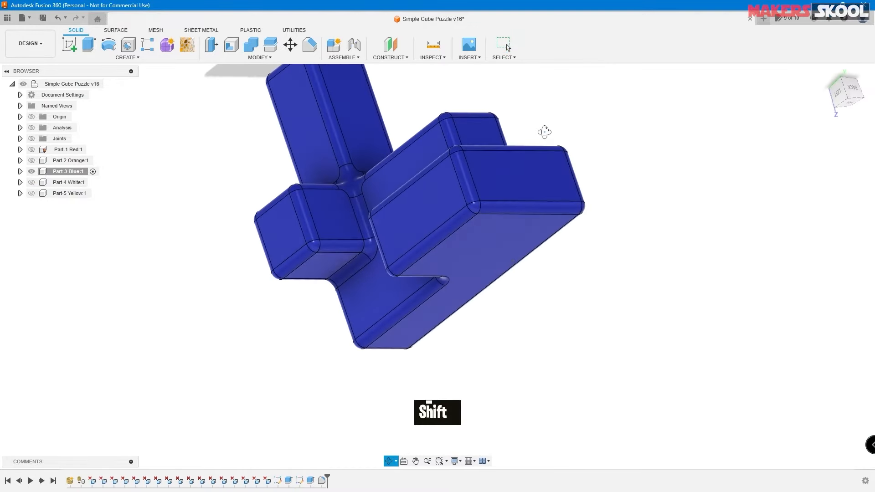
Step: Examine the shape of the Part-3 Blue component in the Simple Cube Puzzle v16 design from several sides
mouse_move(551, 198)
shift+middle_down()
mouse_move(555, 189)
mouse_move(542, 189)
shift+middle_up()
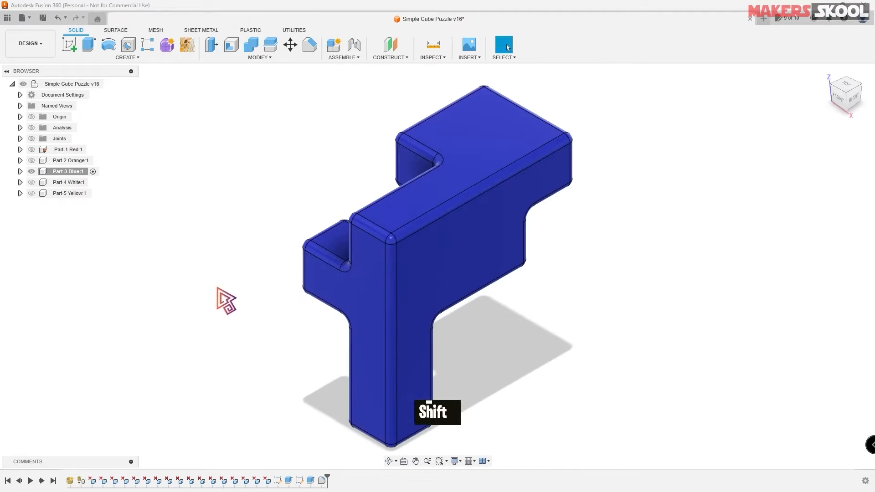
shift+middle_drag(221, 301, 310, 265)
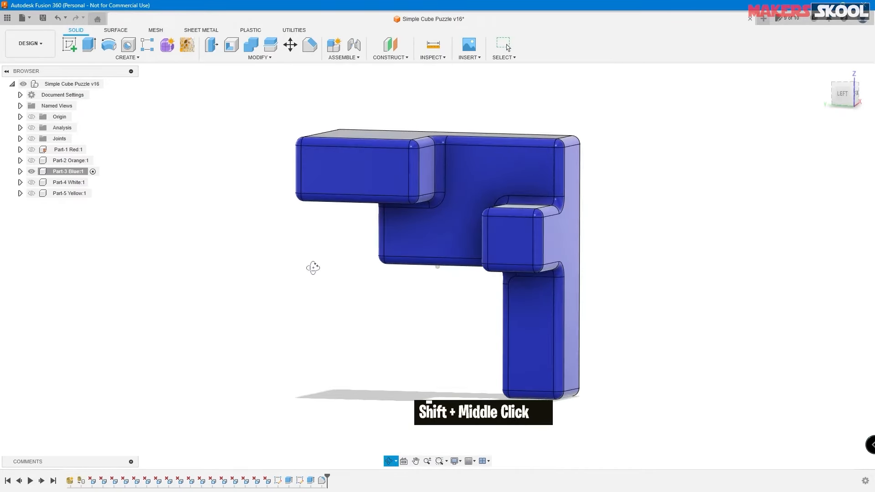
shift+click(69, 172)
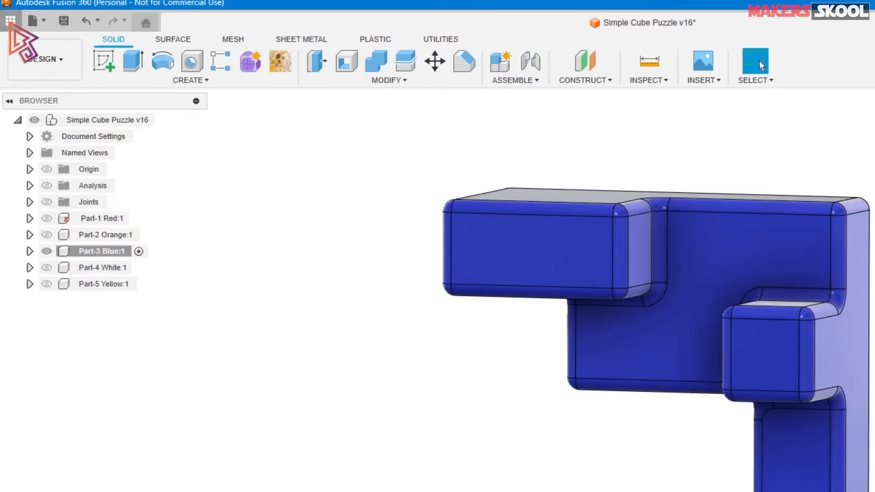
Step: Open the CubePuzzle design from the Project 1 folder of the learning Fusion 360 project and close the data panel
click(10, 21)
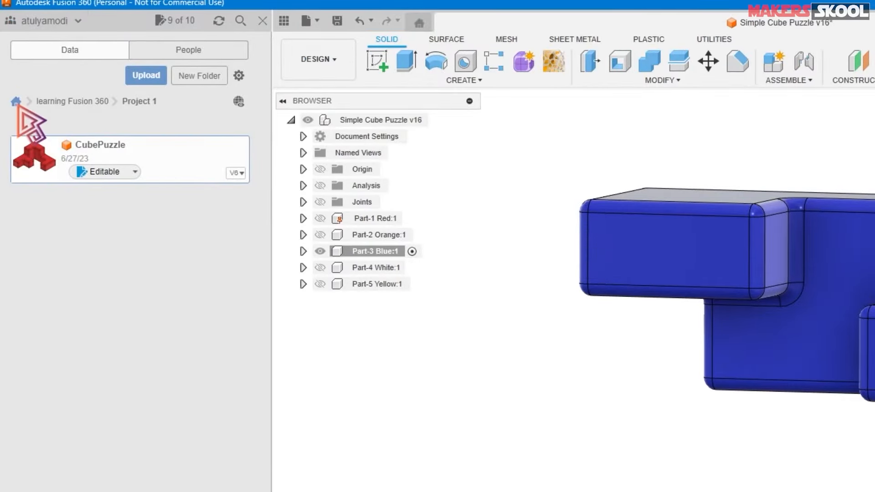
click(17, 106)
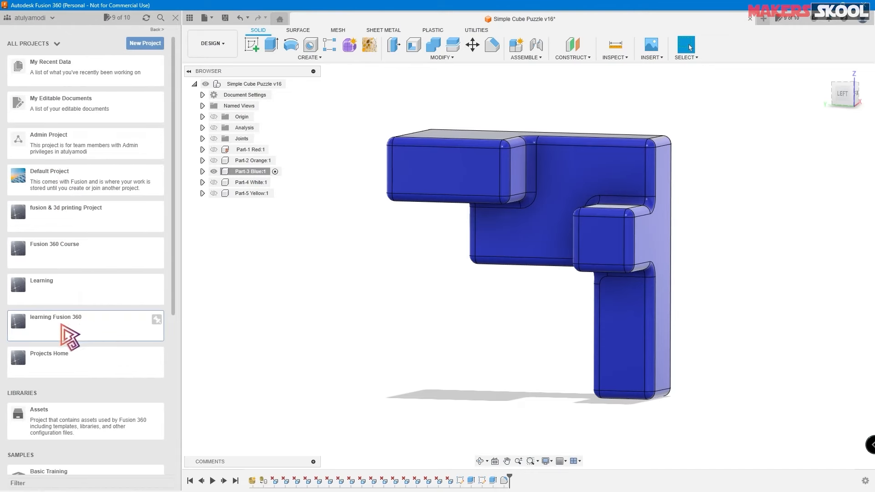
double_click(77, 328)
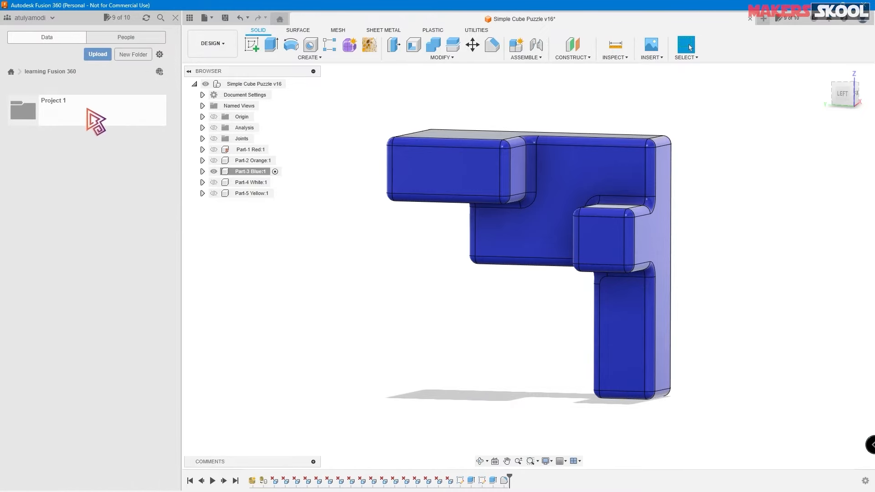
double_click(82, 122)
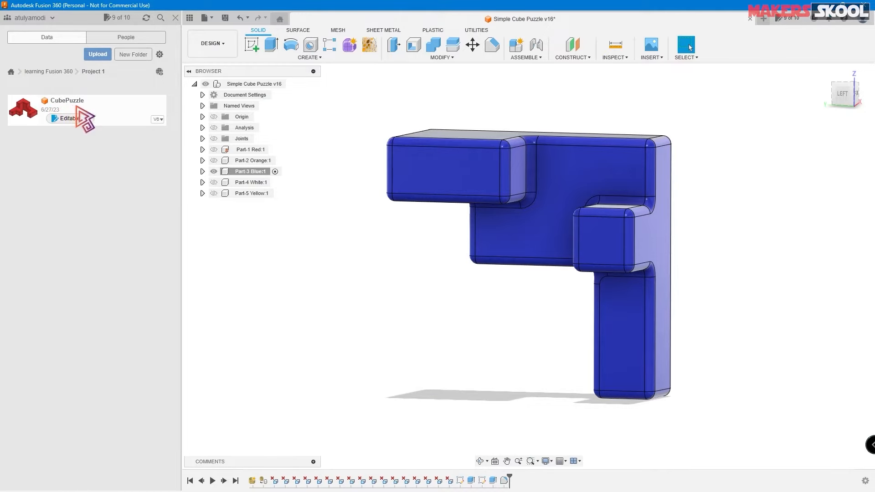
double_click(106, 109)
click(189, 18)
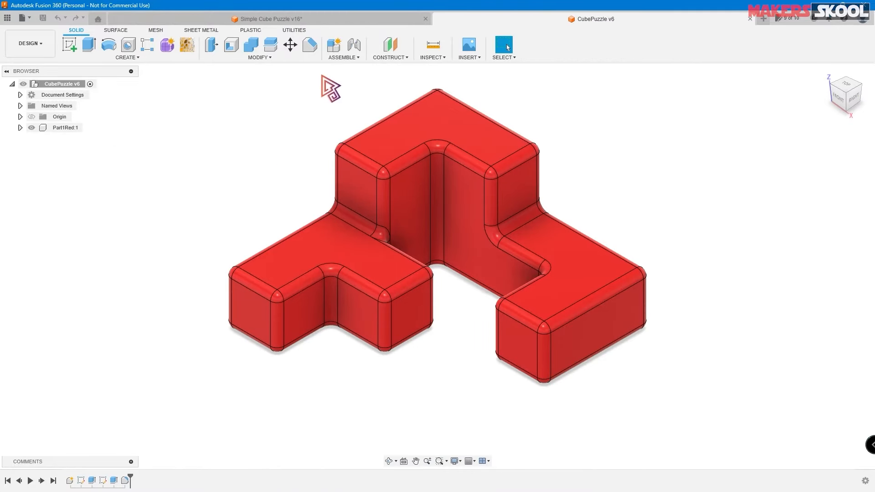
Step: Create a new standard internal component named Part3Blue in the CubePuzzle design
click(337, 49)
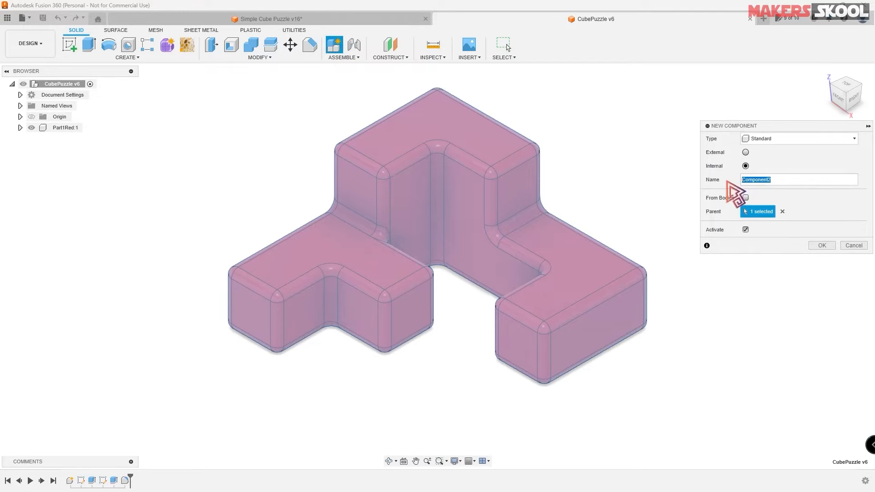
text(Part3)
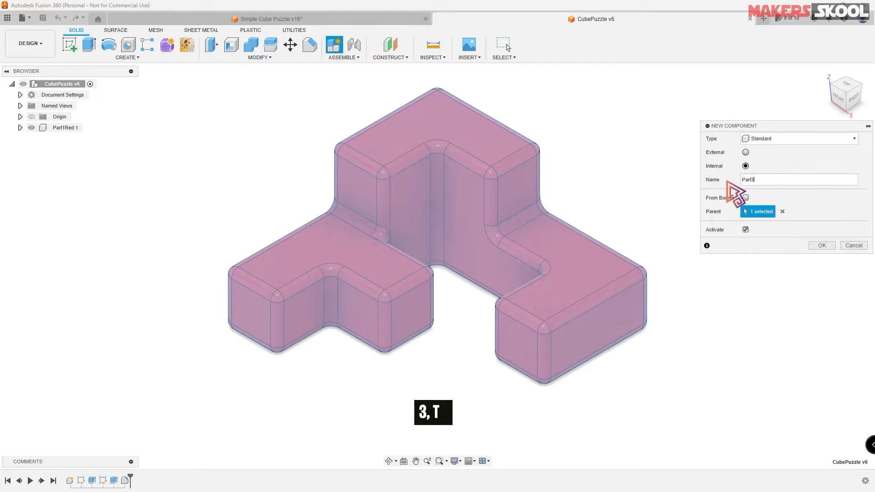
text(BN)
key(BackSpace)
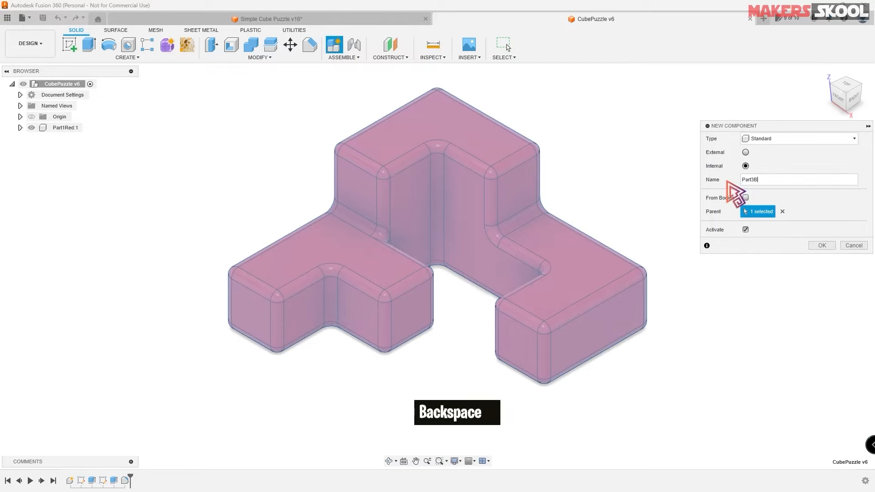
text(lue)
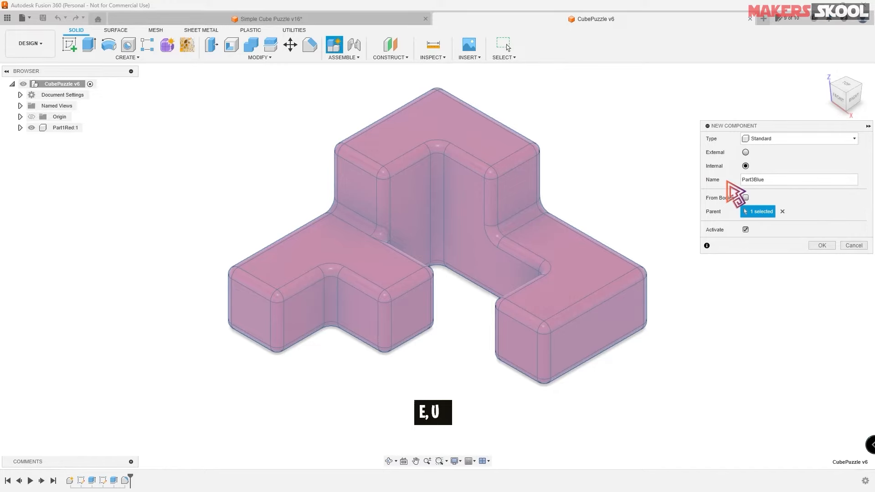
key(Return)
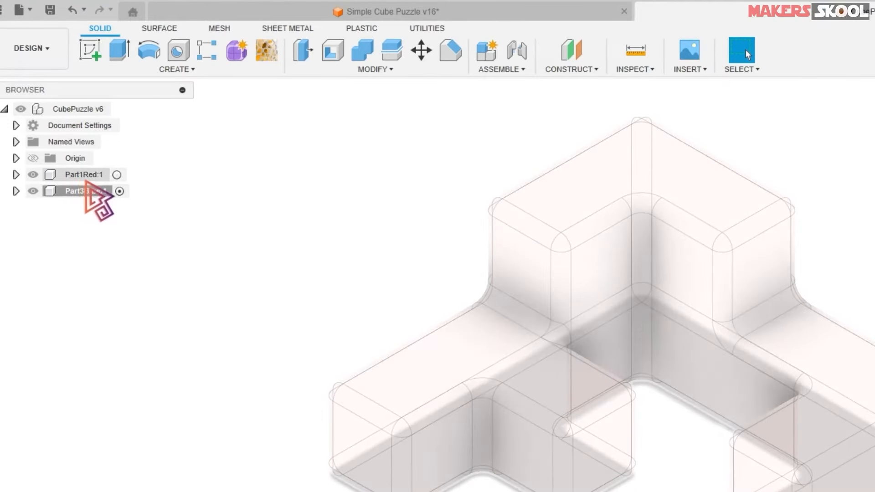
Step: Hide the Part1Red component so that only Part3Blue stays displayed
click(120, 190)
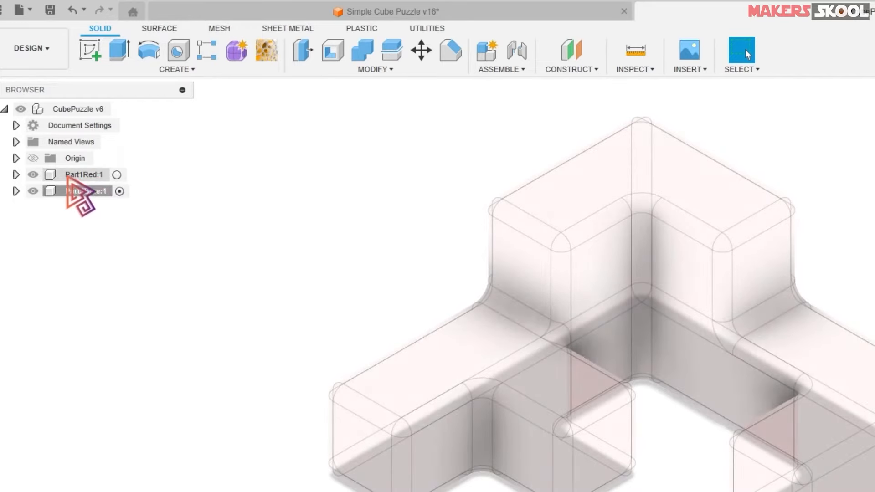
click(37, 178)
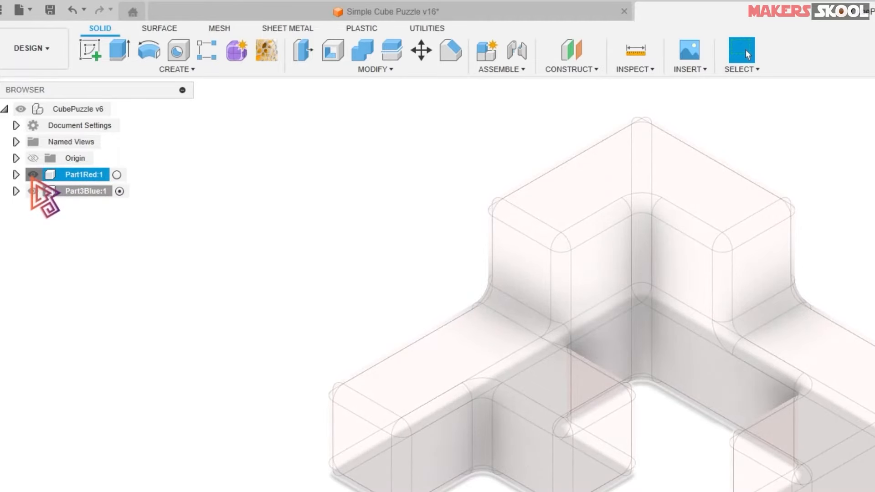
click(33, 175)
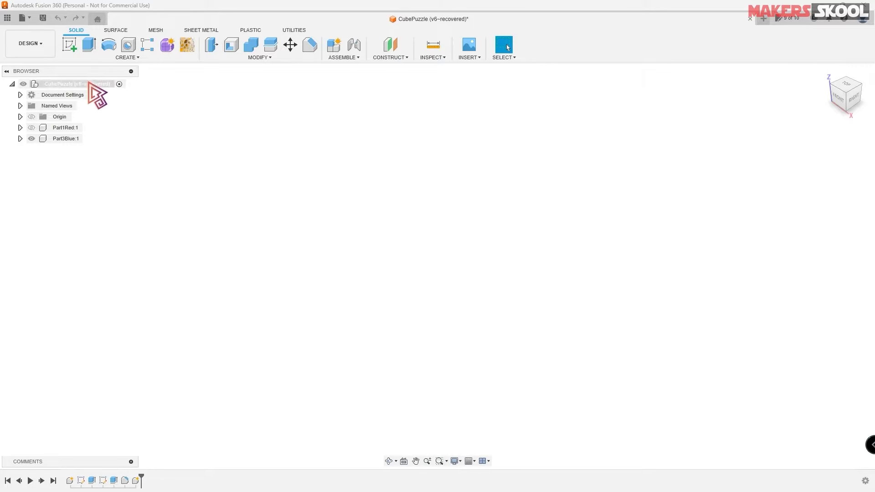
Step: Start a sketch on the horizontal XY origin plane and consult the Part 3 Blue dimension drawing
click(71, 50)
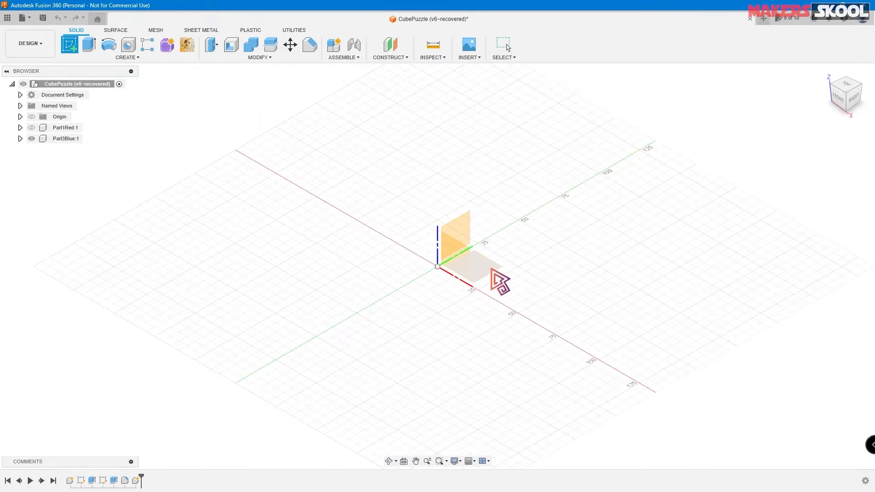
click(491, 276)
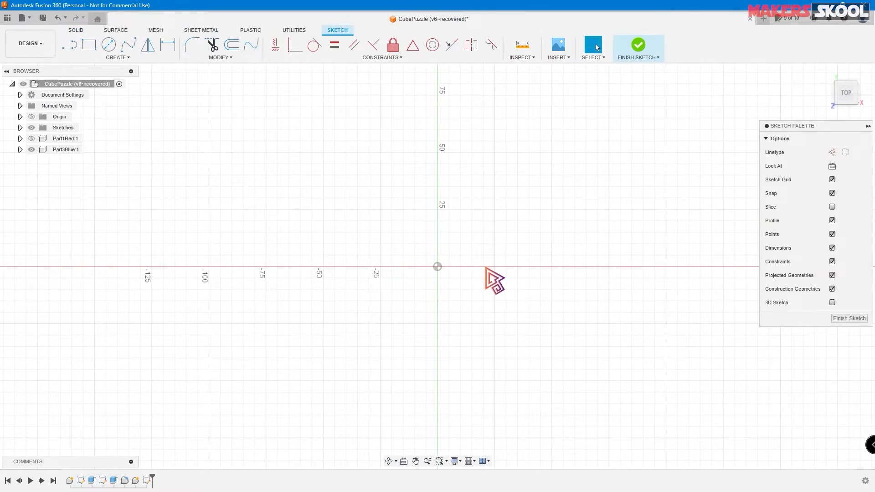
key(alt+Tab)
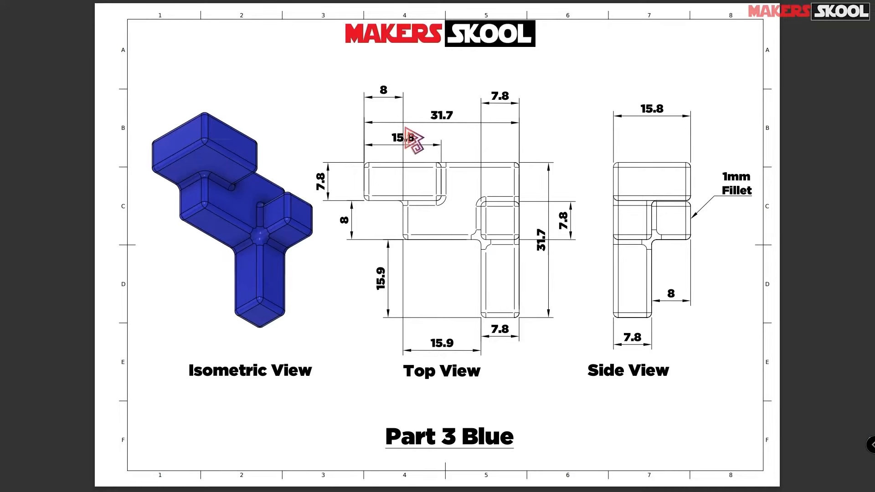
key(alt+Tab)
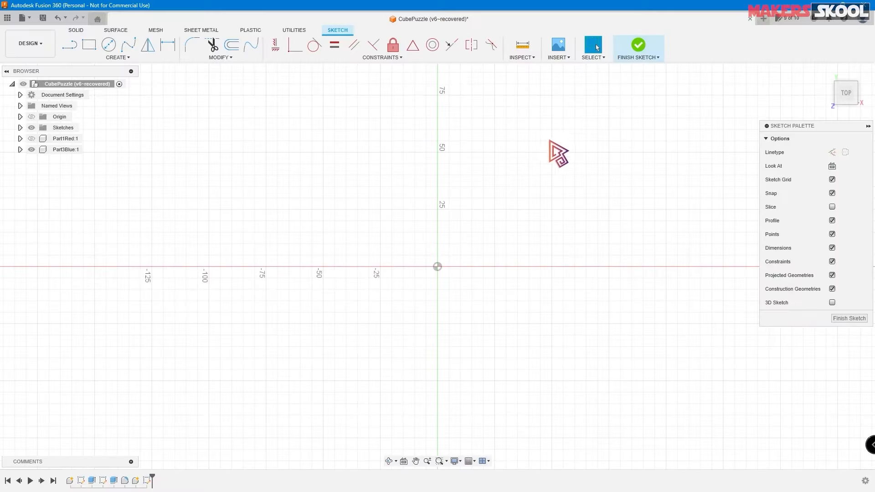
Step: Draw a closed eight-sided stepped outline with lines, 75 mm along its upper edge and 45 mm down its right side, stepping back to the start point
click(73, 50)
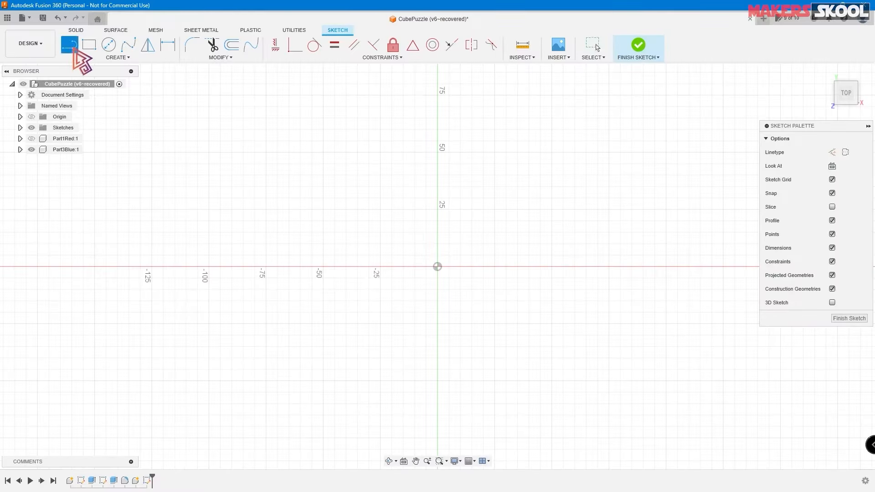
click(436, 118)
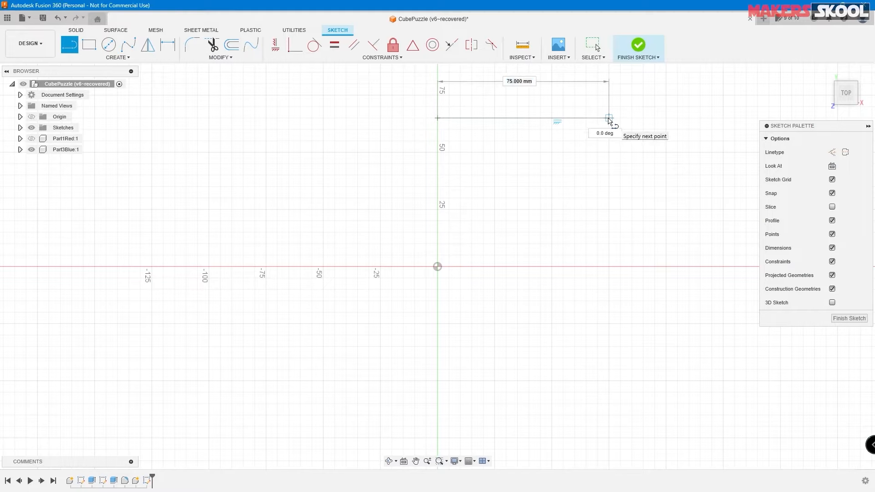
click(609, 119)
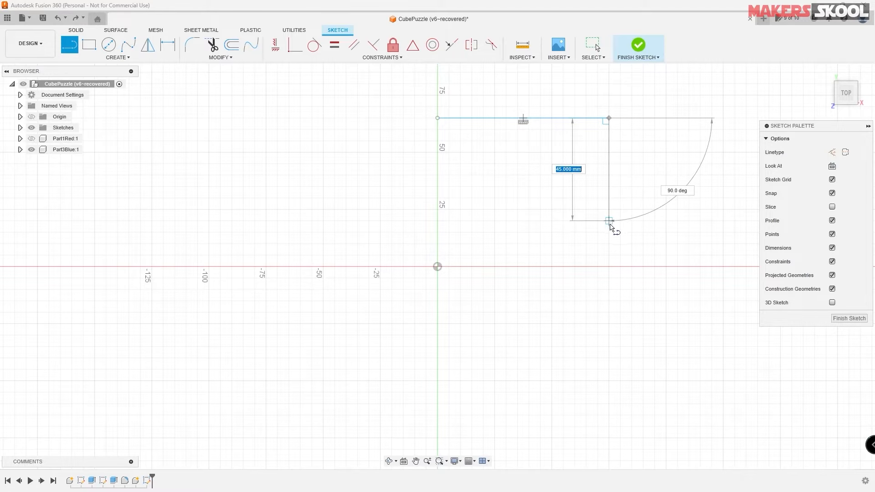
click(609, 222)
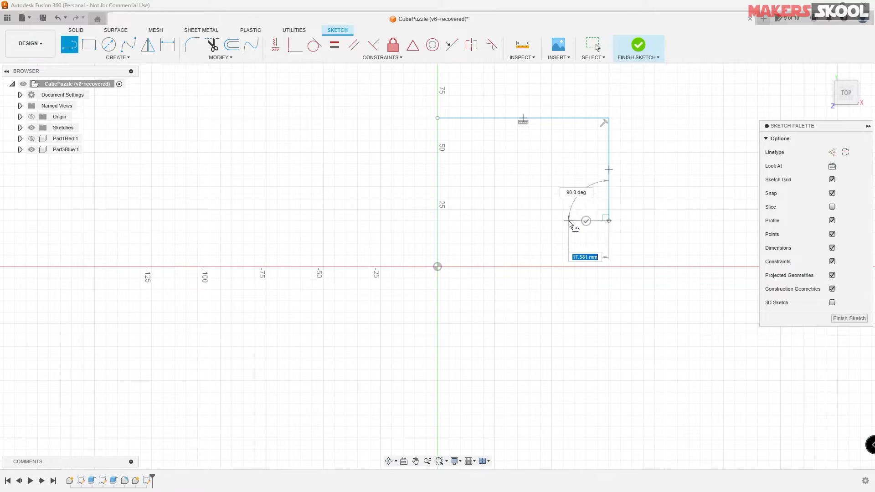
click(568, 222)
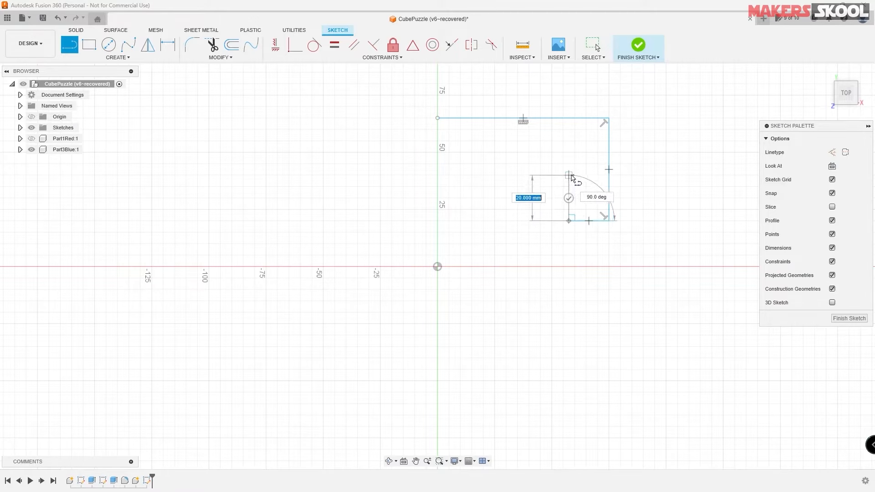
click(570, 175)
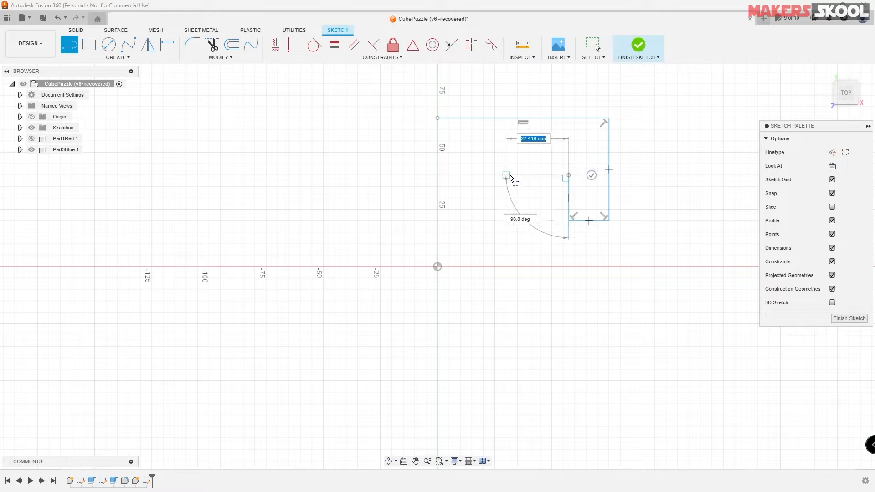
click(506, 175)
click(506, 142)
click(437, 141)
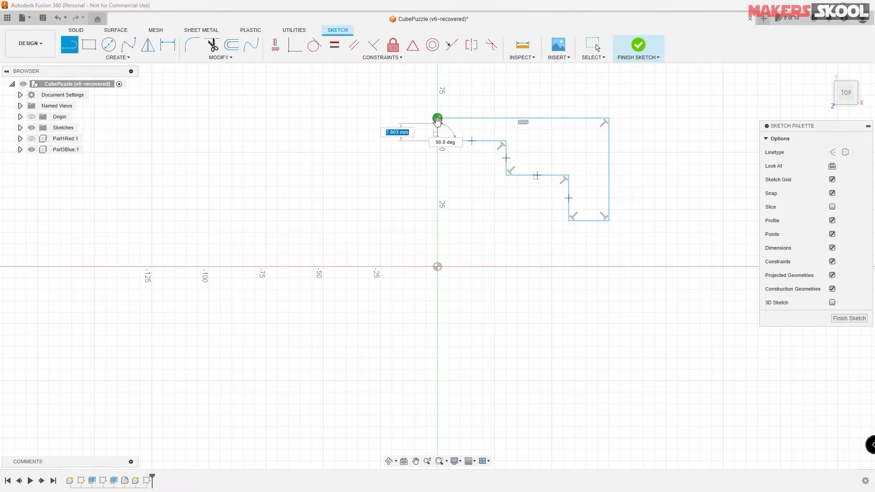
click(437, 118)
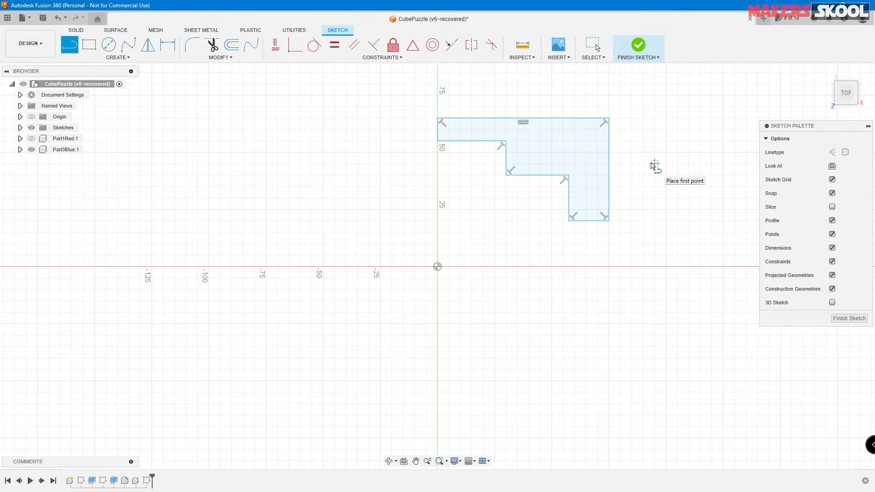
right_click(654, 164)
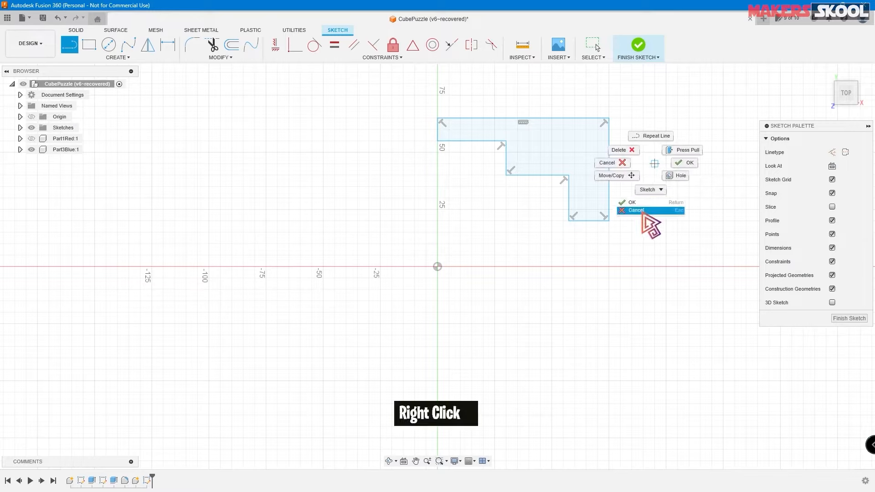
click(642, 211)
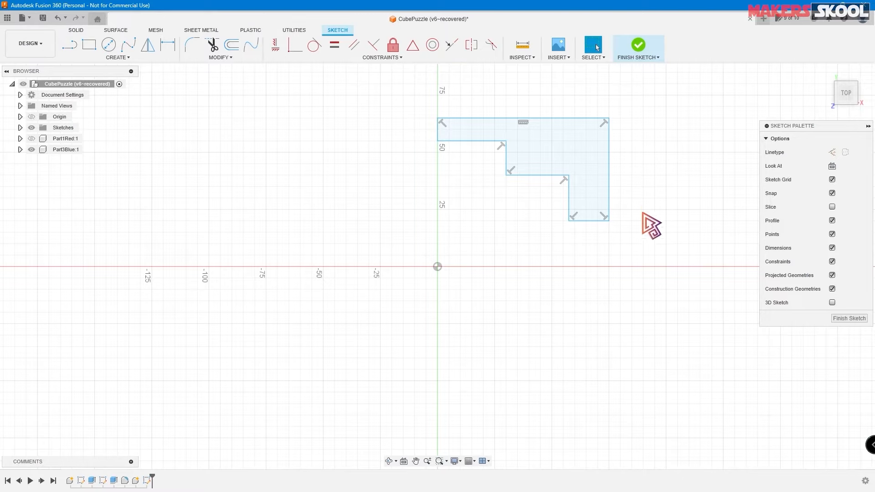
Step: Reshape the outline by moving the leg's lower-left corner to X 55, Y 10, the middle inner corner to about X 30, Y 38, and the upper-left arm's corner slightly inward
drag(569, 221, 568, 246)
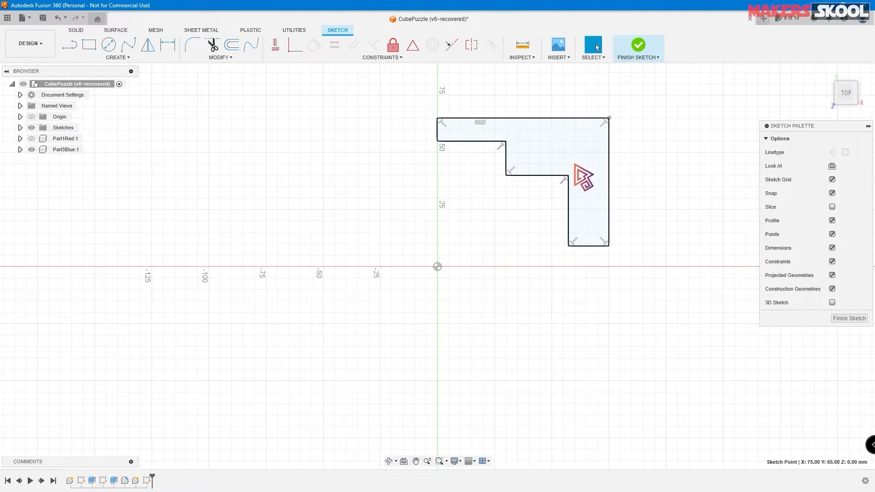
mouse_move(569, 246)
mouse_down()
mouse_move(569, 238)
mouse_move(563, 243)
mouse_up()
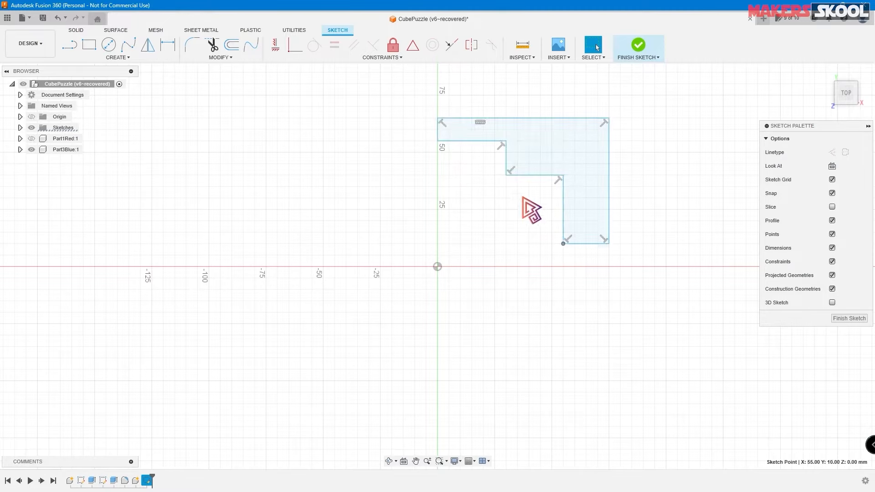
drag(506, 175, 506, 180)
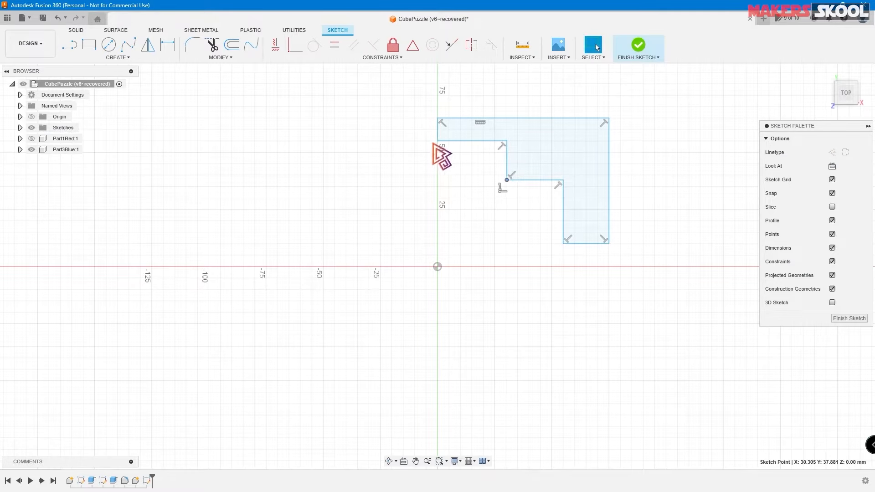
mouse_move(437, 141)
mouse_down()
mouse_move(437, 164)
mouse_move(439, 148)
mouse_up()
mouse_move(438, 142)
mouse_down()
mouse_move(436, 160)
mouse_move(440, 144)
mouse_up()
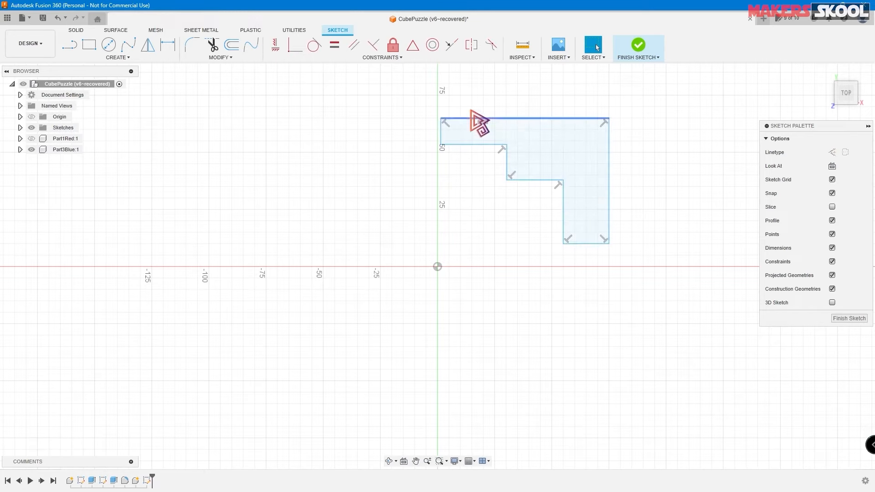
Step: Check the Part 3 Blue drawing and apply Equal constraints pairing the top and right edges, both arm ends, and the leg's inner edge with the middle horizontal edge
key(alt+Tab)
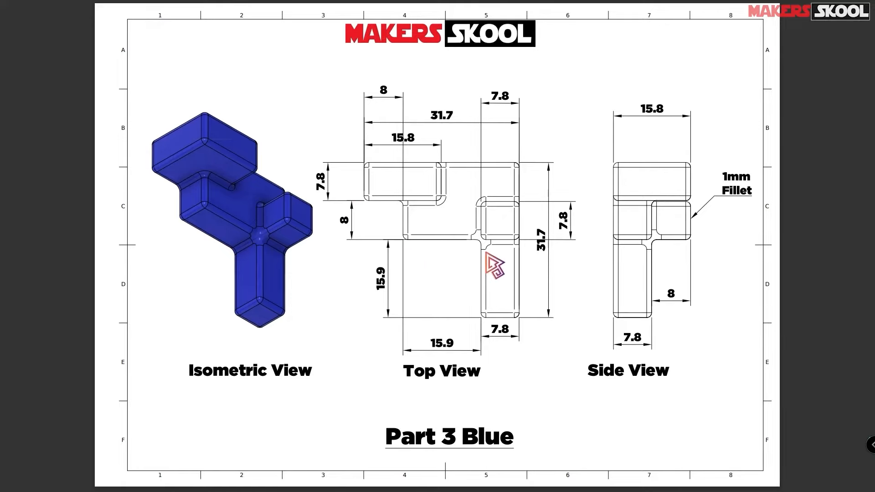
key(alt+Tab)
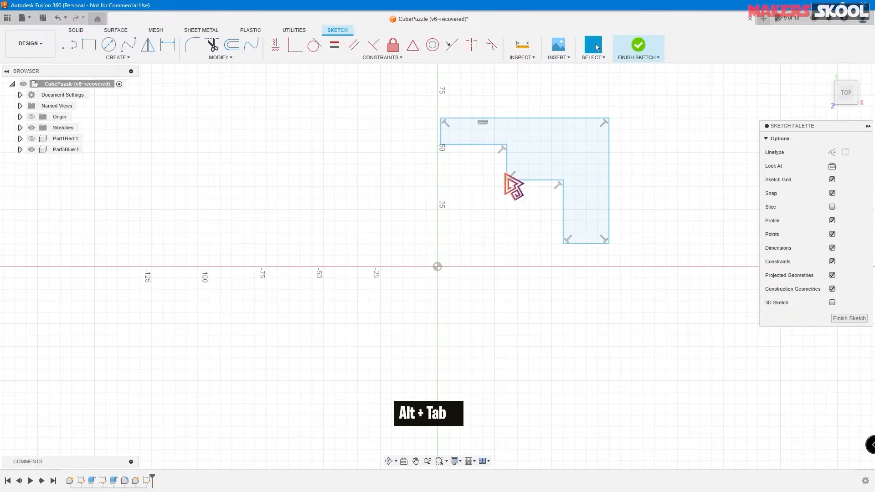
click(334, 45)
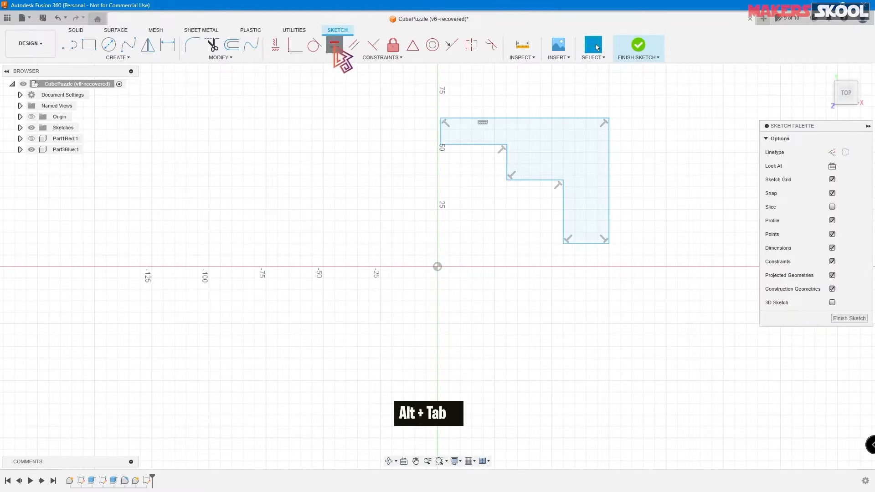
click(551, 119)
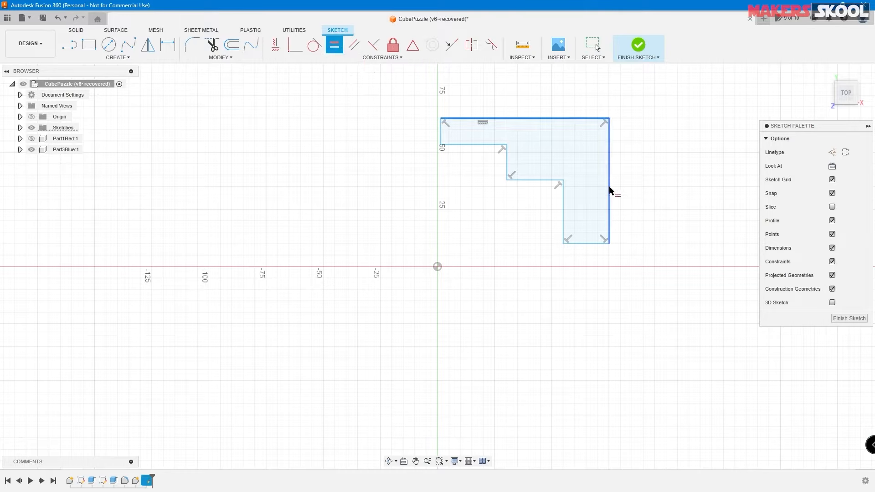
click(609, 191)
click(585, 245)
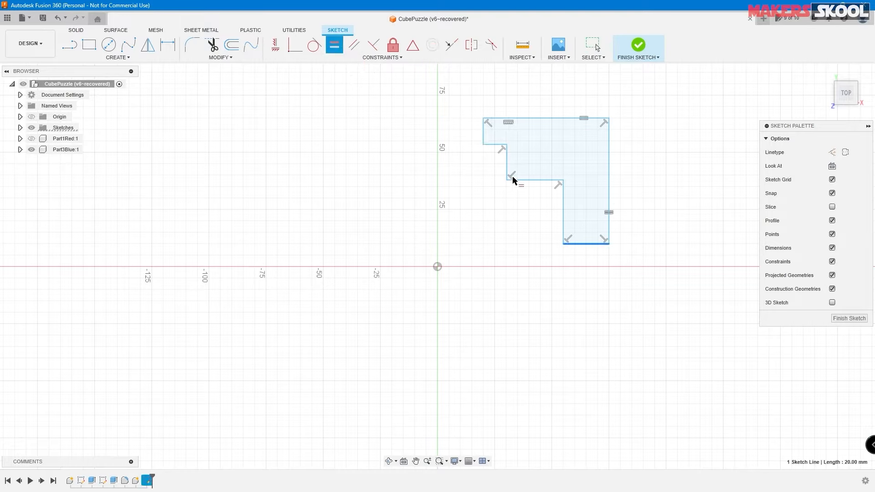
click(484, 135)
click(544, 180)
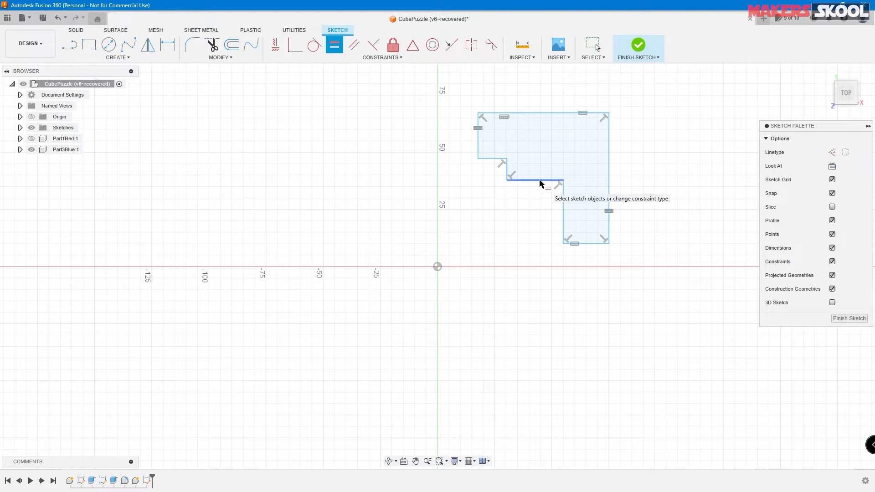
click(563, 226)
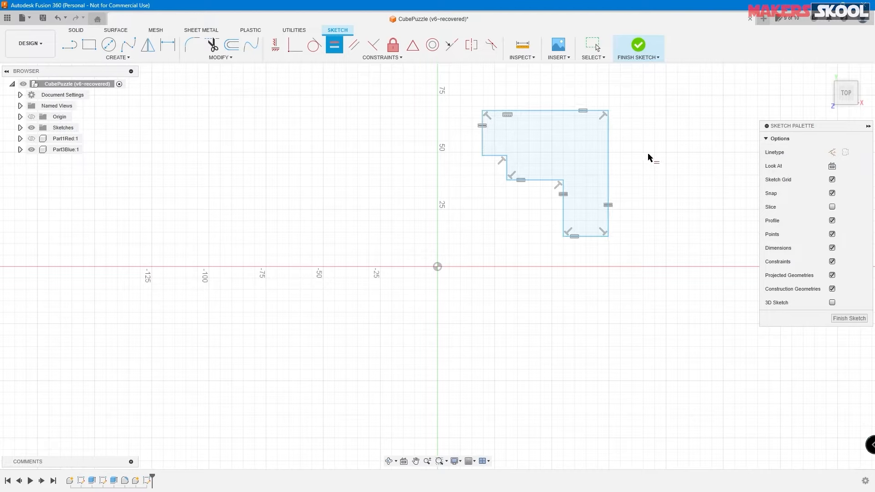
key(Escape)
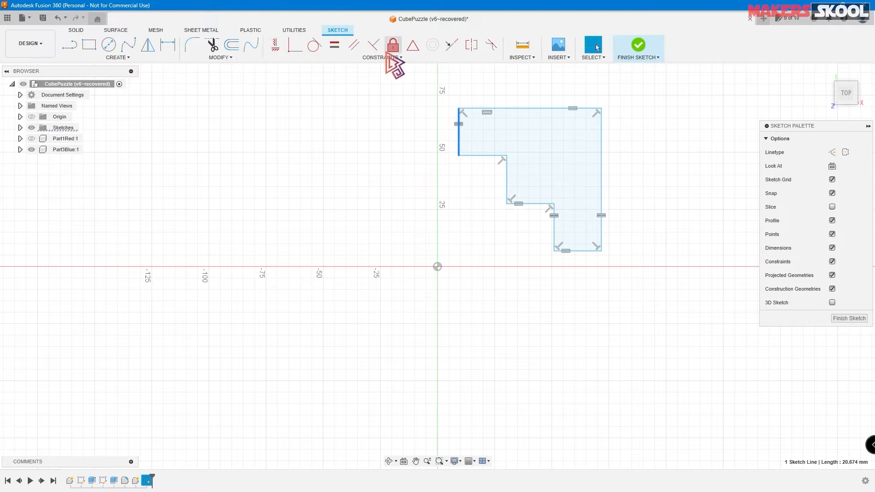
Step: Test the equal constraints by moving the outline's upper-right corner to about X 72, Y 62 and its lower-right corner to about X 62, Y 17
drag(601, 108, 602, 125)
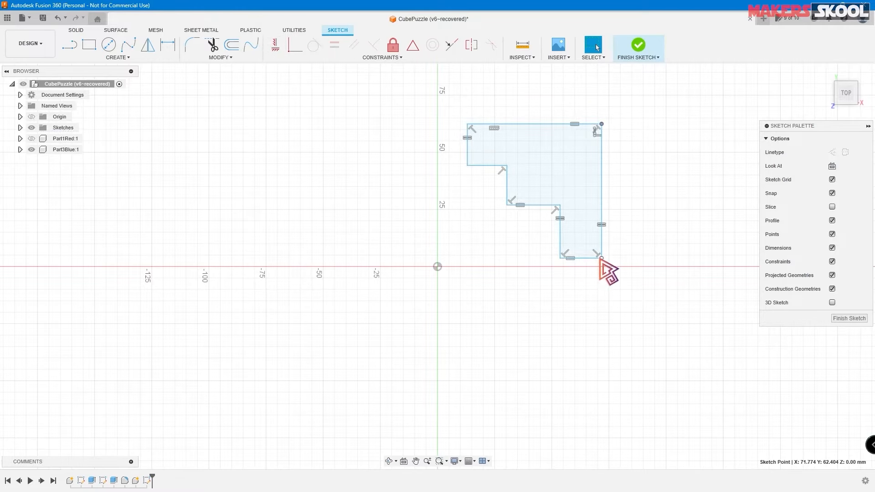
drag(601, 259, 579, 227)
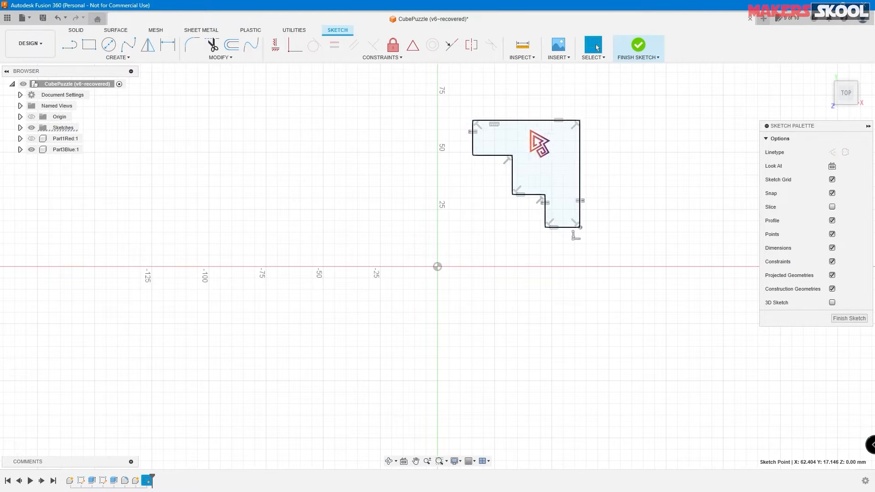
click(627, 164)
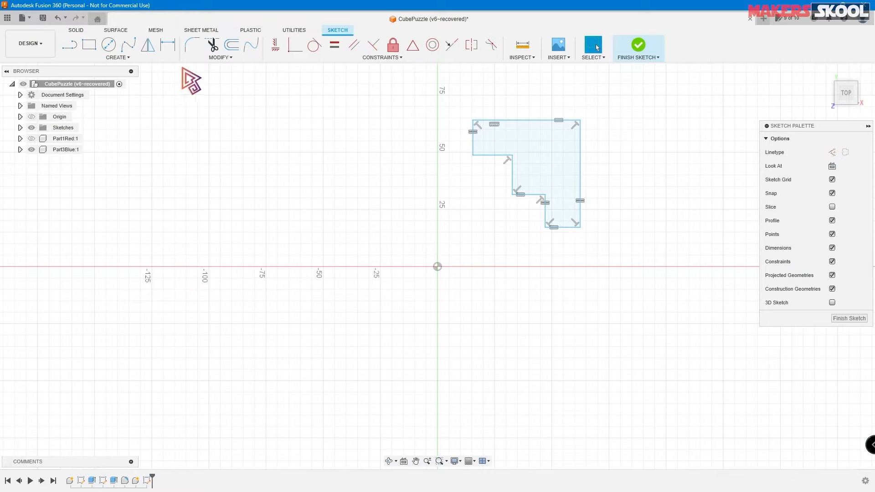
Step: Dimension the outline's top edge to 31.7 mm, following the Part 3 Blue drawing
click(168, 45)
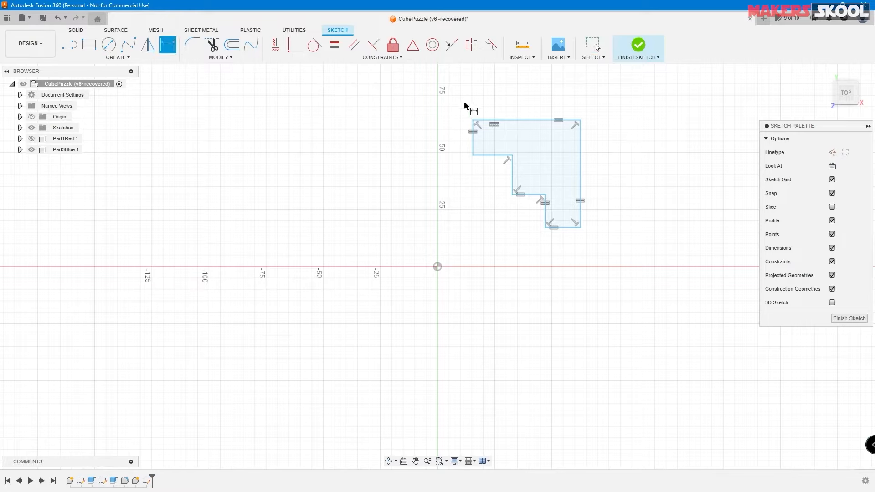
click(519, 121)
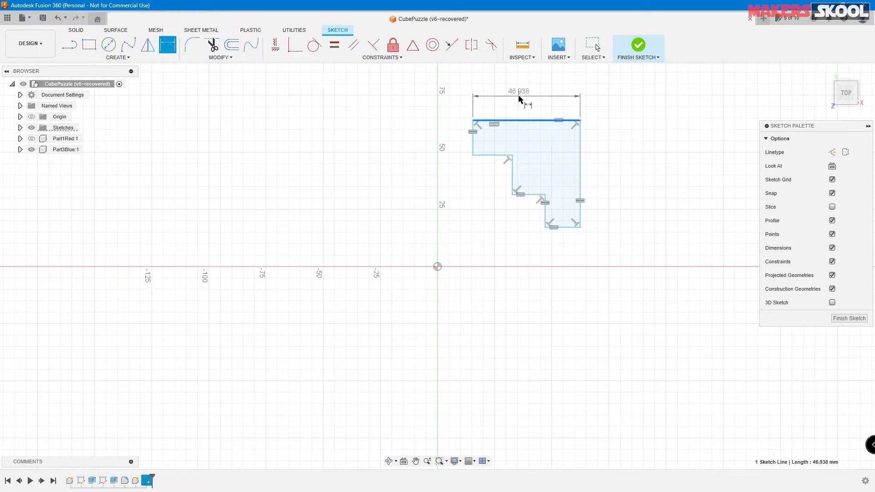
click(524, 101)
key(alt+Tab)
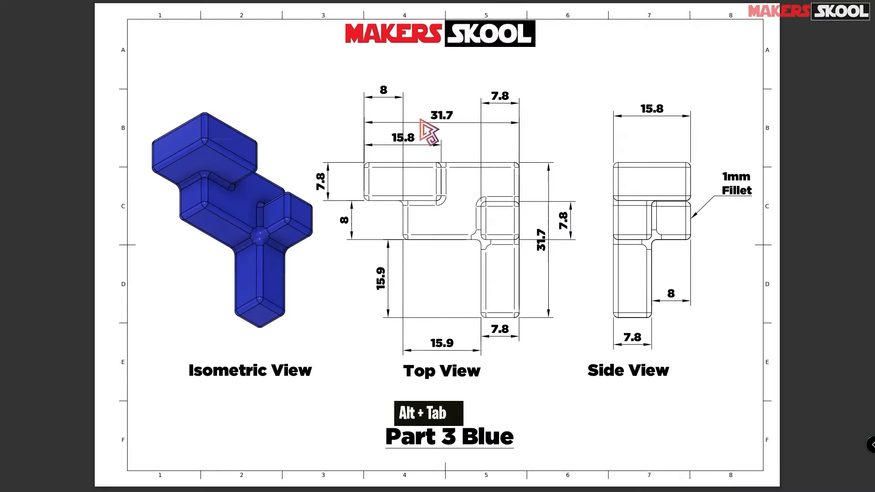
key(alt+Tab)
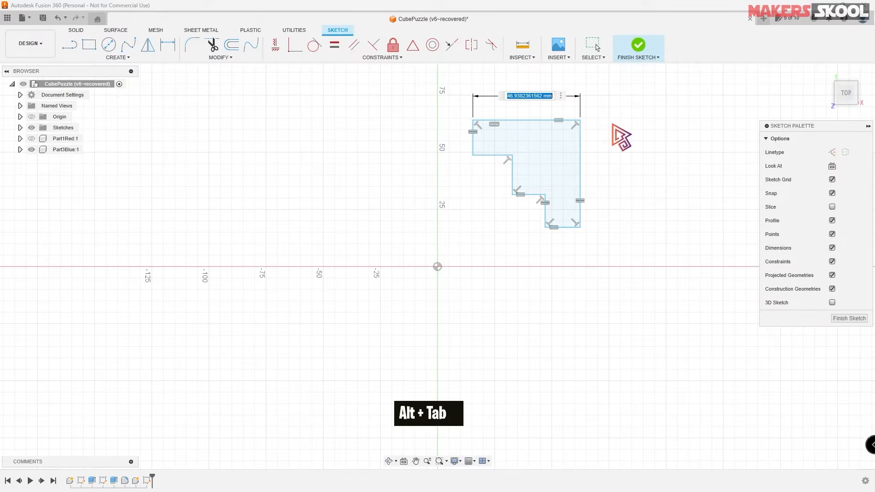
text(31.7)
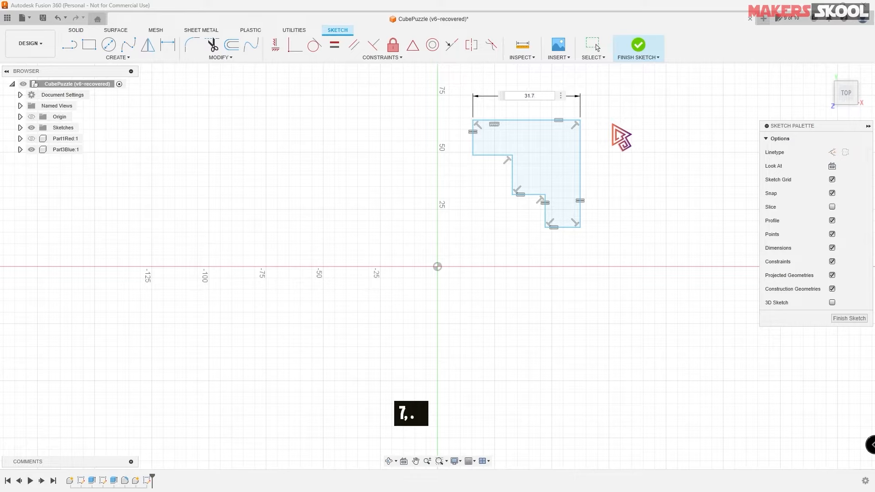
key(Return)
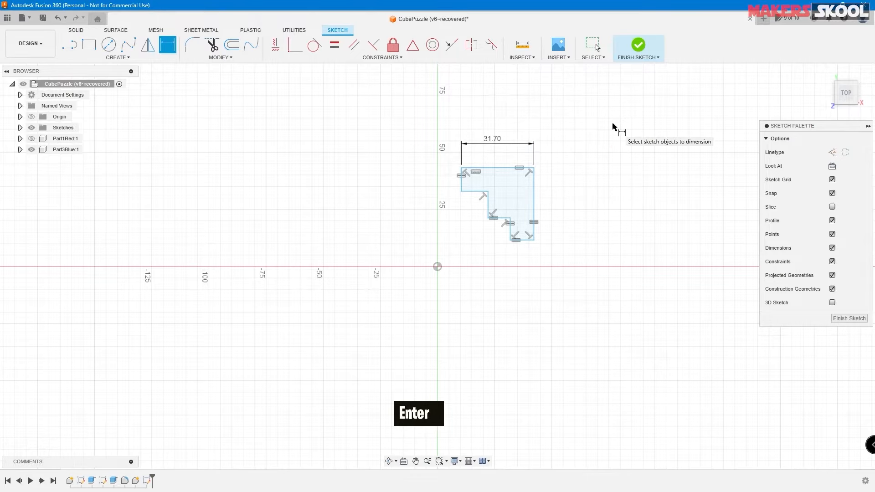
Step: Dimension the leg's bottom edge to 7.8 mm, following the Part 3 Blue drawing
scroll(555, 167, down, 3)
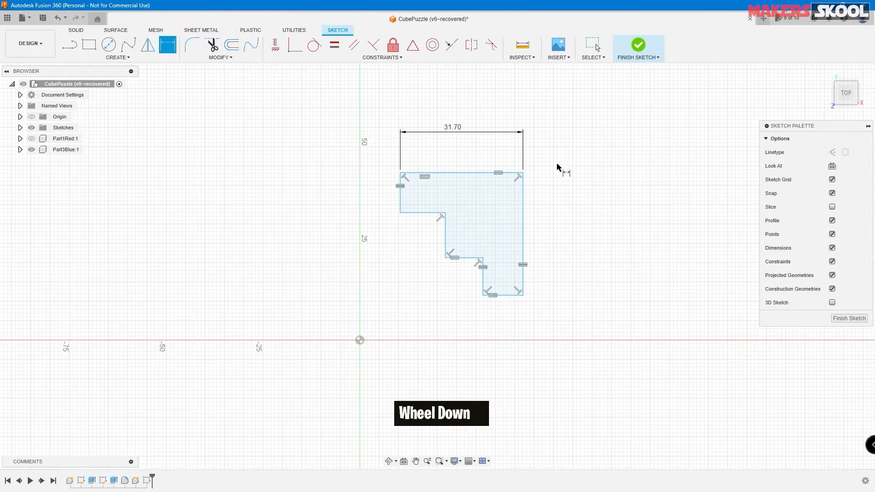
click(504, 295)
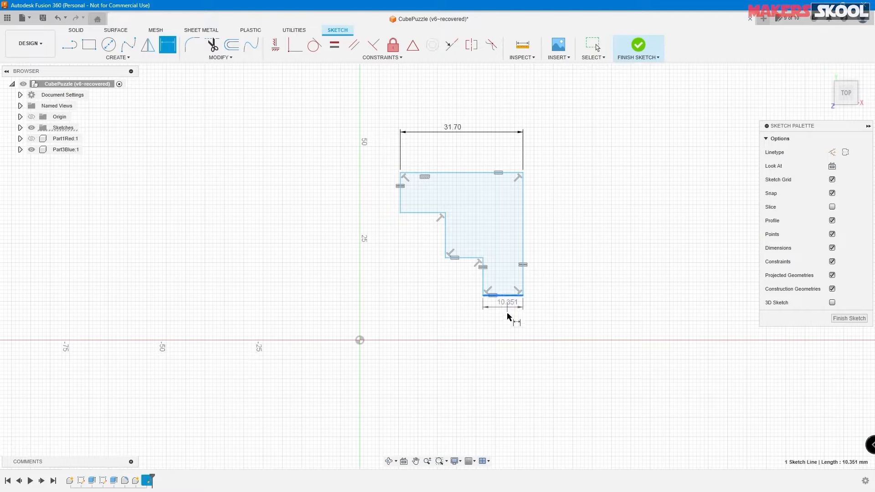
click(519, 326)
key(alt+Tab)
key(alt+Tab)
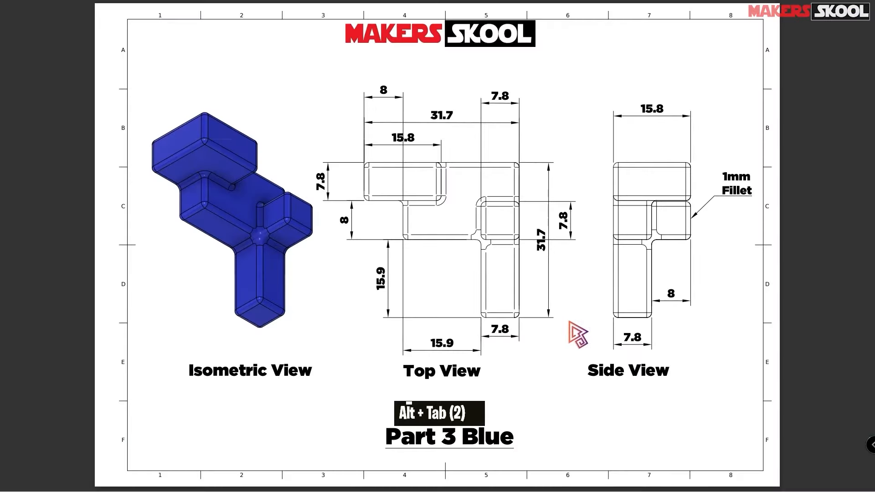
text(7)
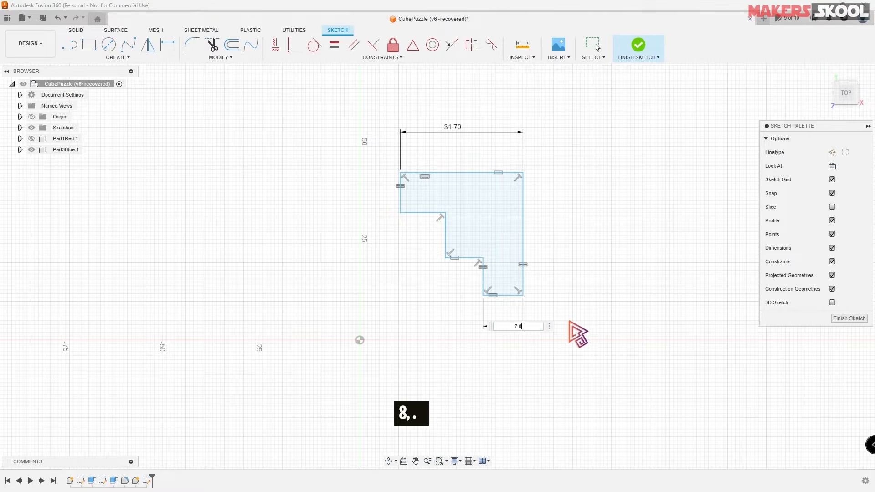
text(.8)
key(Return)
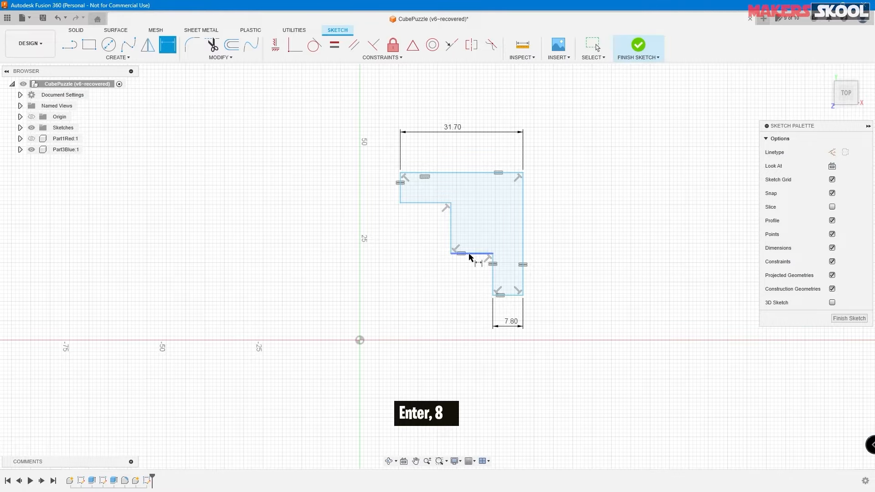
Step: Dimension the leg's inner vertical edge to 15.9 mm, following the Part 3 Blue drawing
click(492, 273)
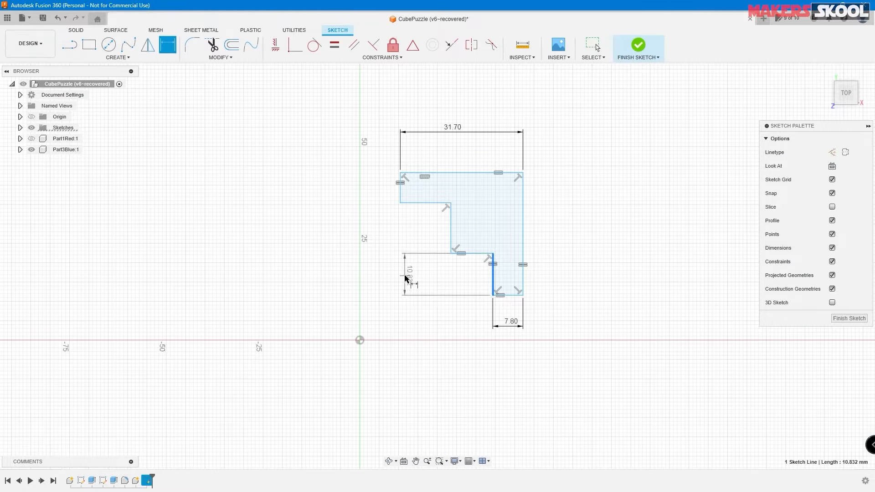
click(404, 278)
key(alt+Tab)
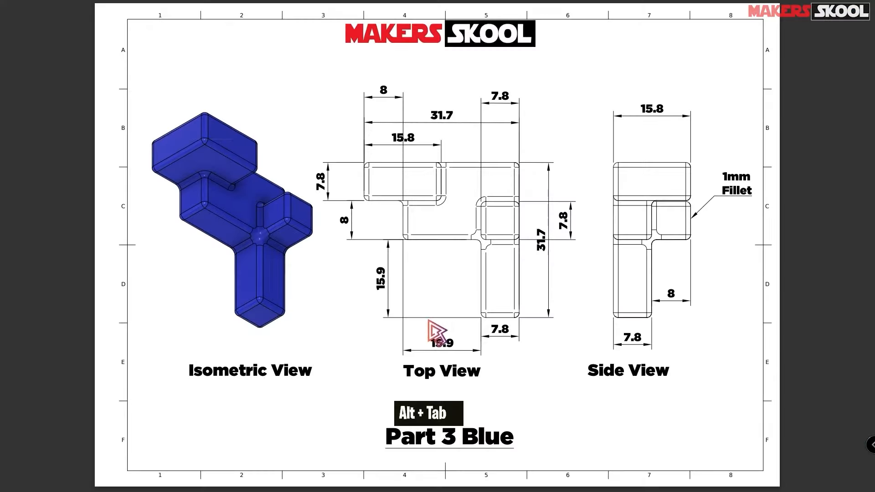
key(alt+Tab)
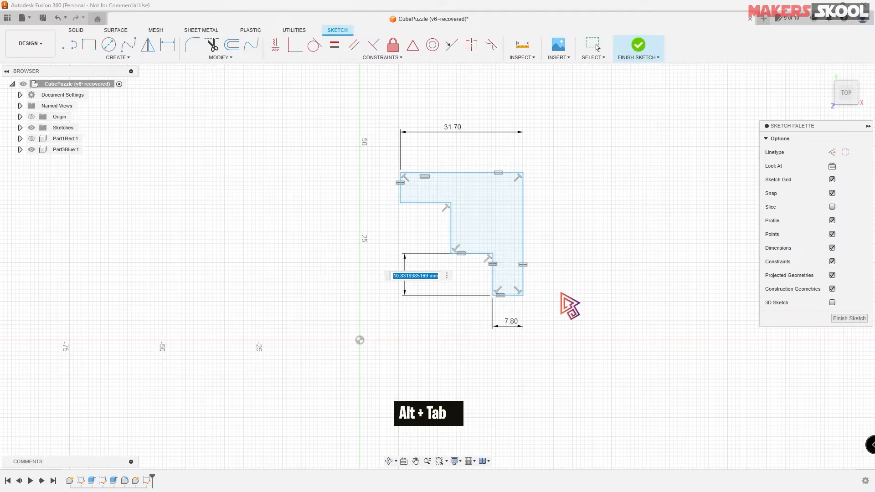
text(15.9)
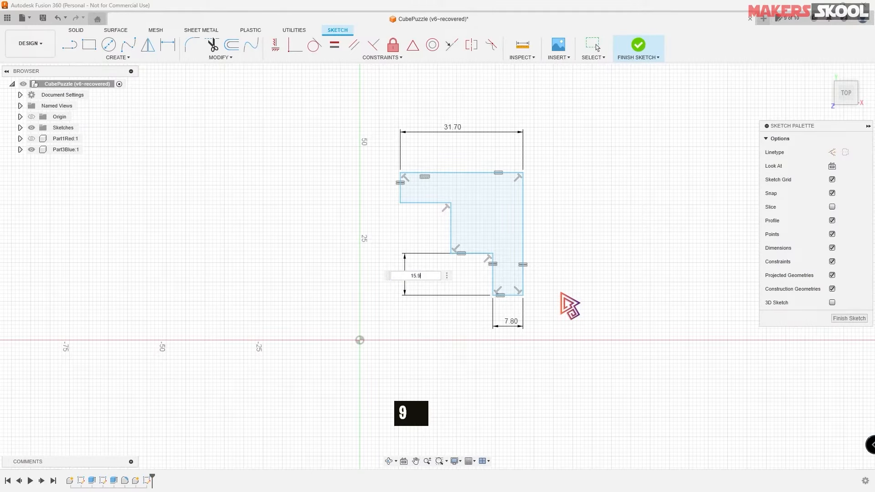
key(Return)
Step: Add driven dimensions to the short vertical edge of the inner step and to the outline's full-height right edge
click(430, 225)
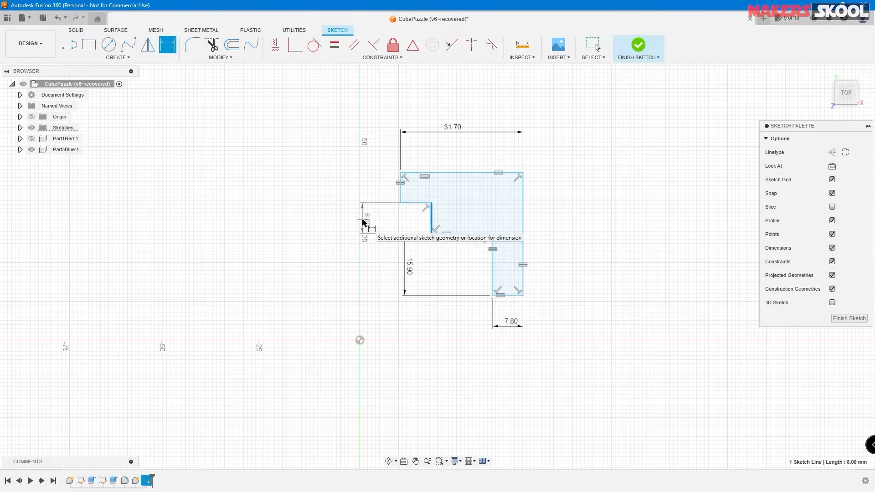
click(363, 221)
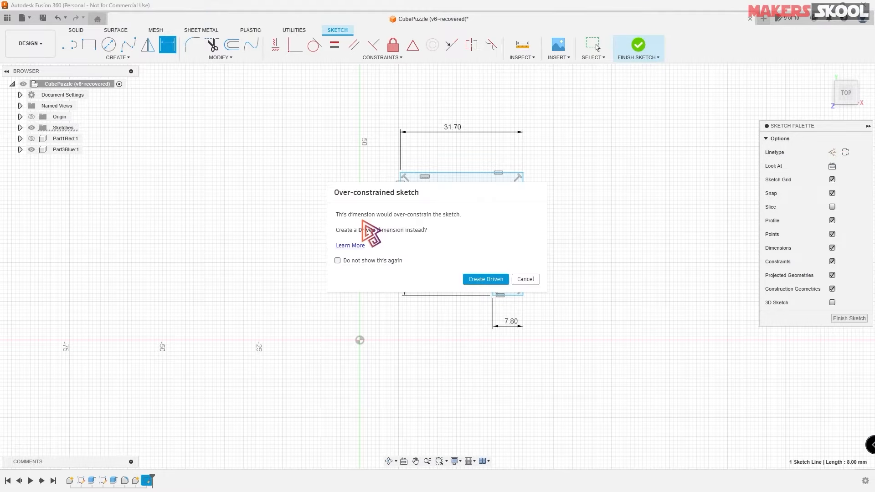
drag(449, 196, 242, 202)
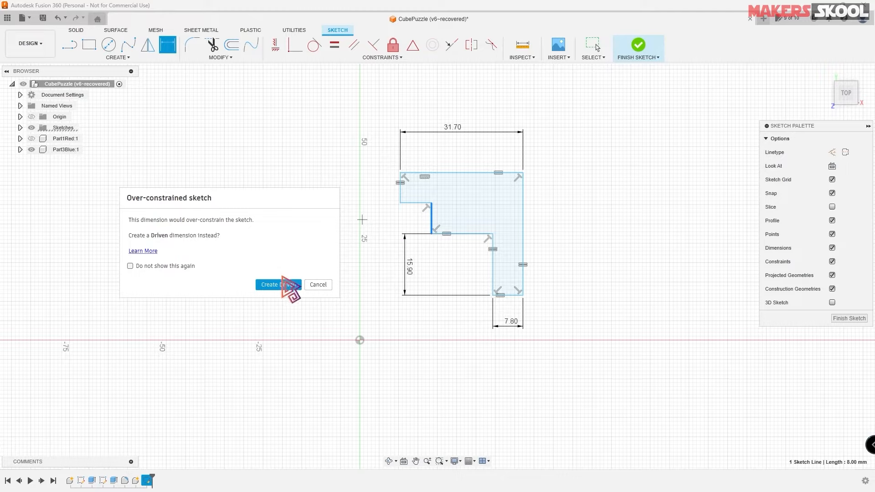
click(278, 285)
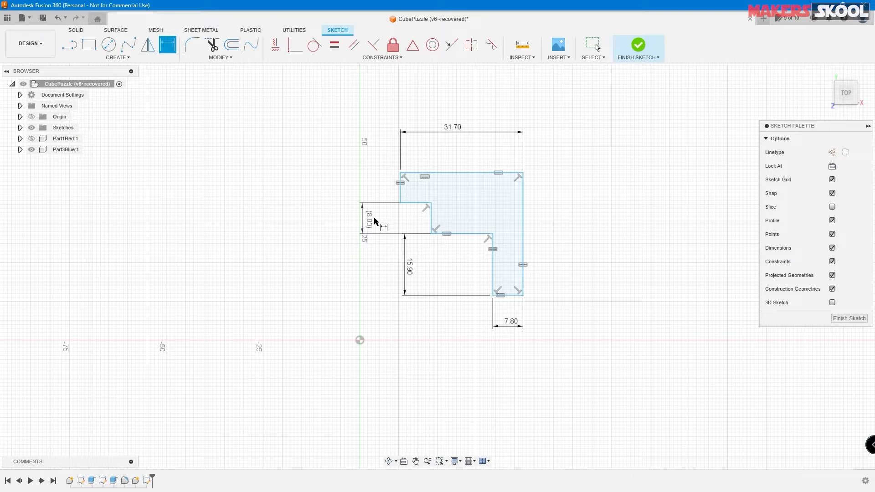
click(523, 233)
click(579, 229)
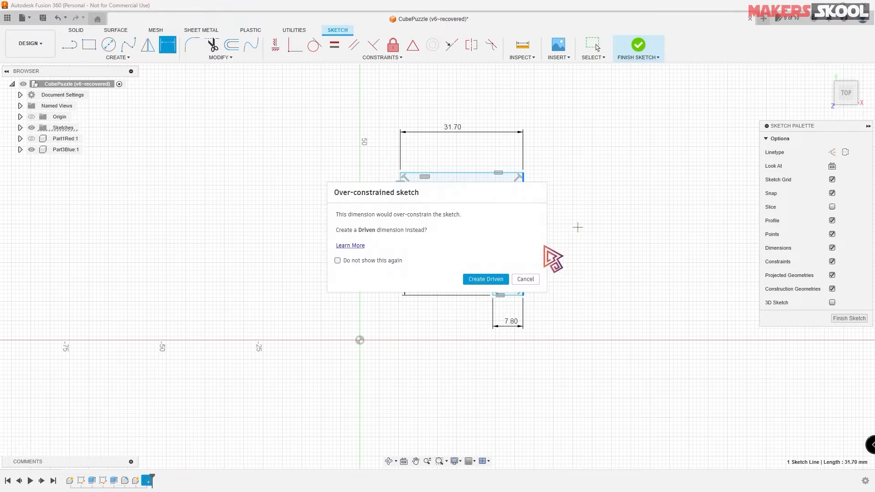
click(495, 281)
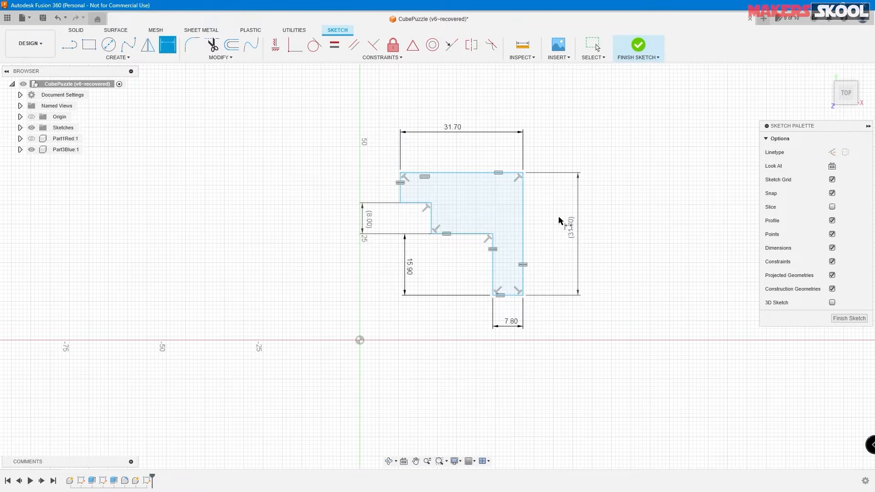
key(Escape)
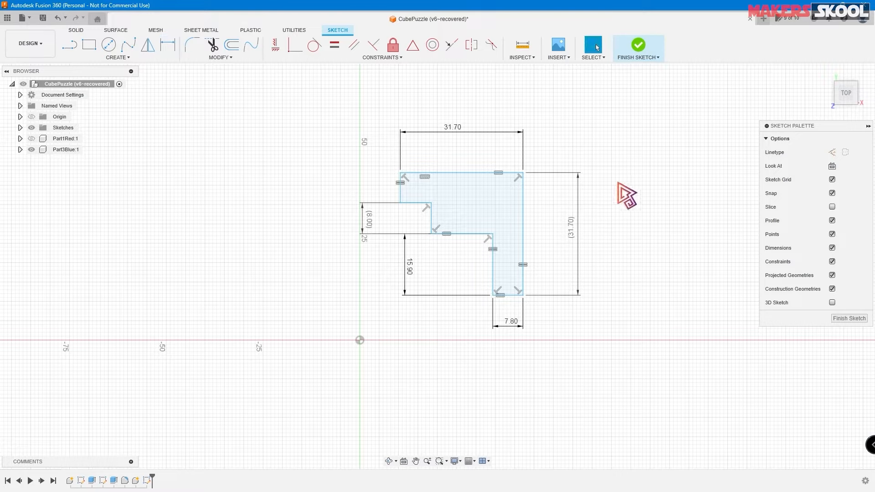
Step: Constrain the outline's upper-right corner coincident with the sketch origin
mouse_move(522, 173)
mouse_down()
mouse_move(538, 157)
mouse_move(505, 185)
mouse_move(553, 179)
mouse_move(556, 166)
mouse_move(511, 170)
mouse_move(529, 169)
mouse_up()
click(653, 170)
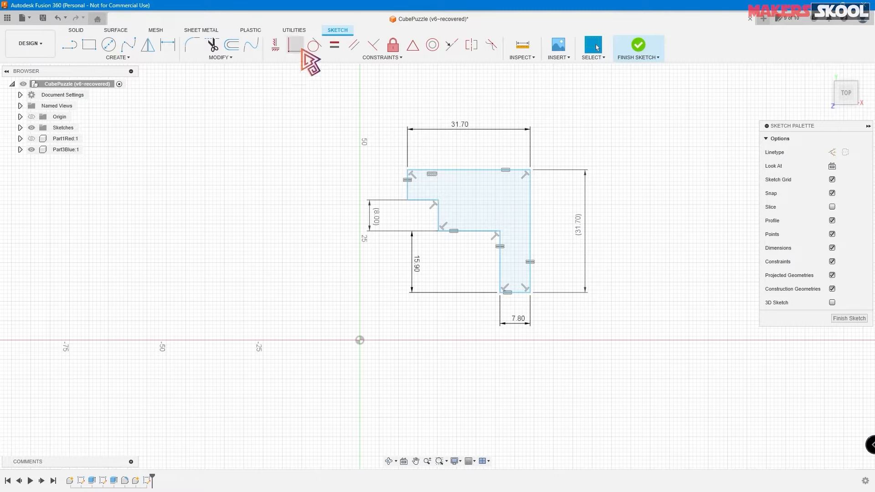
click(530, 170)
click(359, 341)
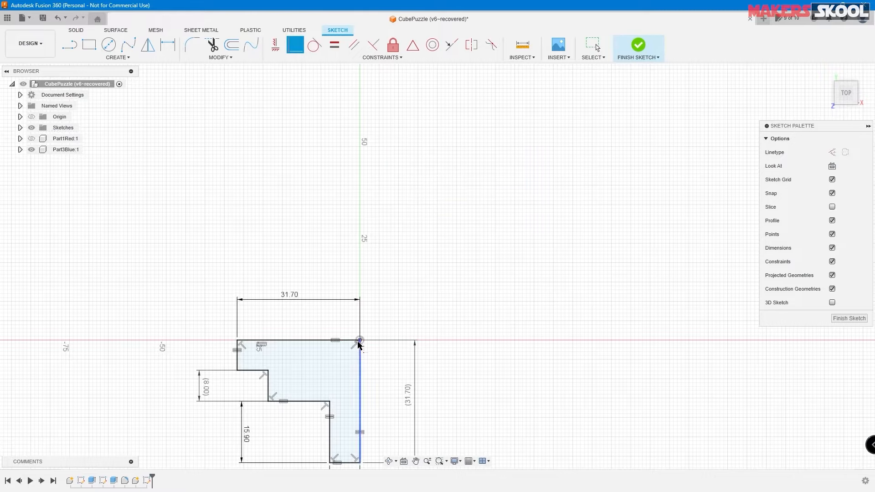
scroll(447, 282, up, 3)
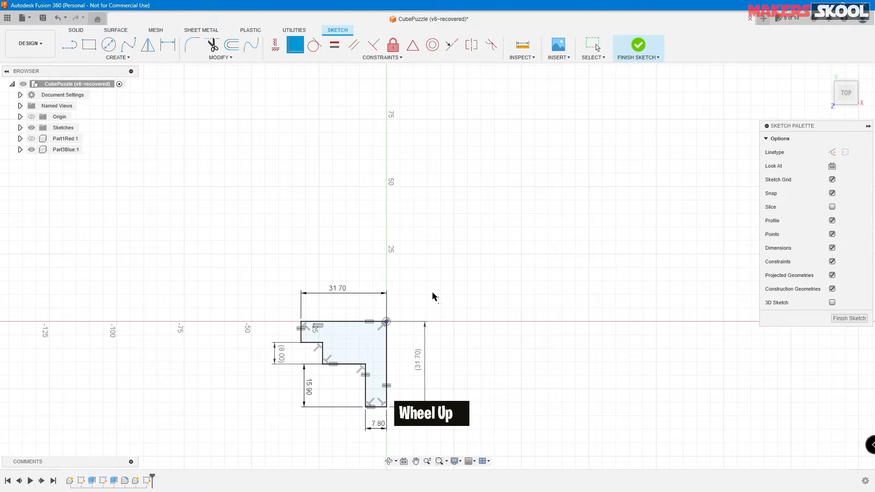
Step: Leave the constraint tool and examine the corner points of the stepped profile
right_click(452, 239)
click(455, 286)
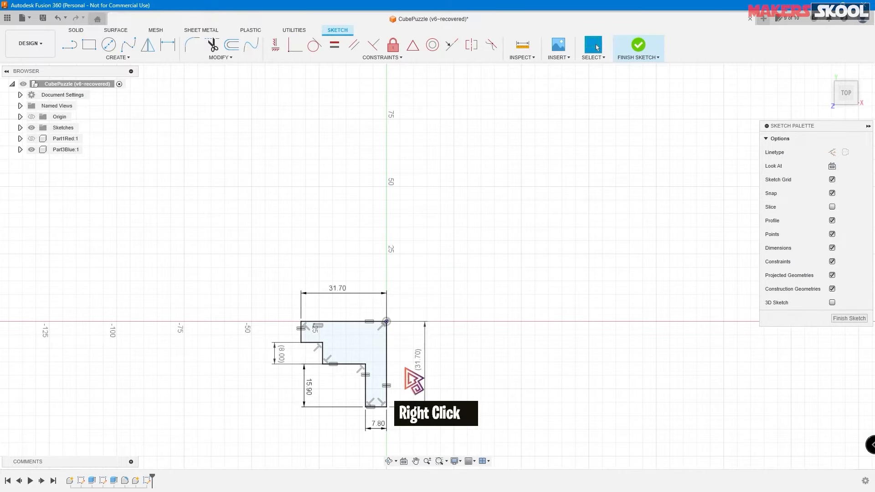
mouse_move(413, 363)
middle_down()
mouse_move(405, 322)
mouse_move(378, 292)
middle_up()
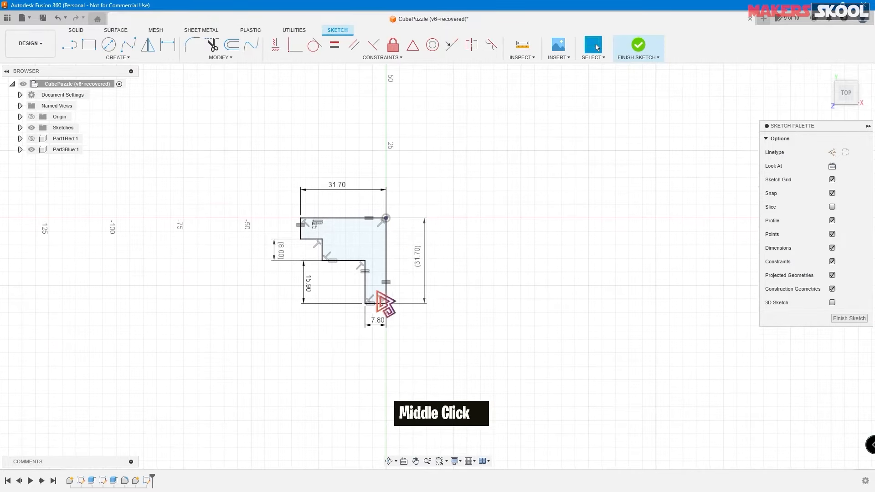
click(364, 304)
click(300, 217)
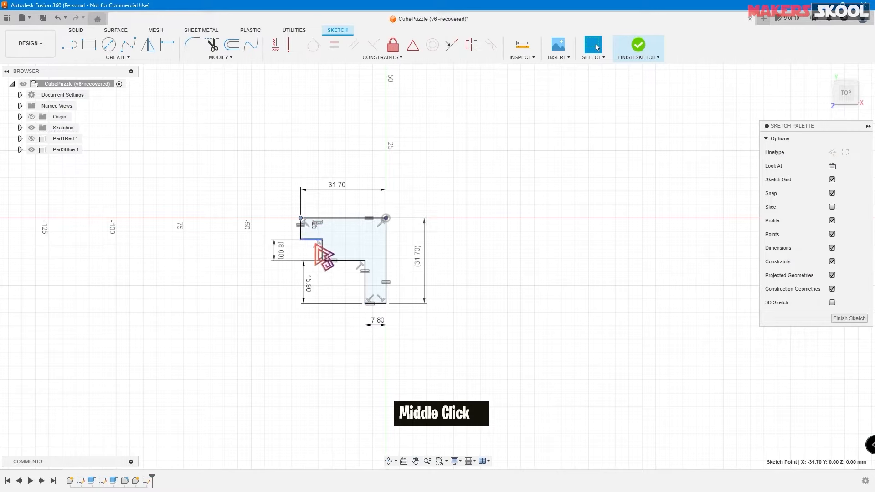
click(322, 239)
click(322, 261)
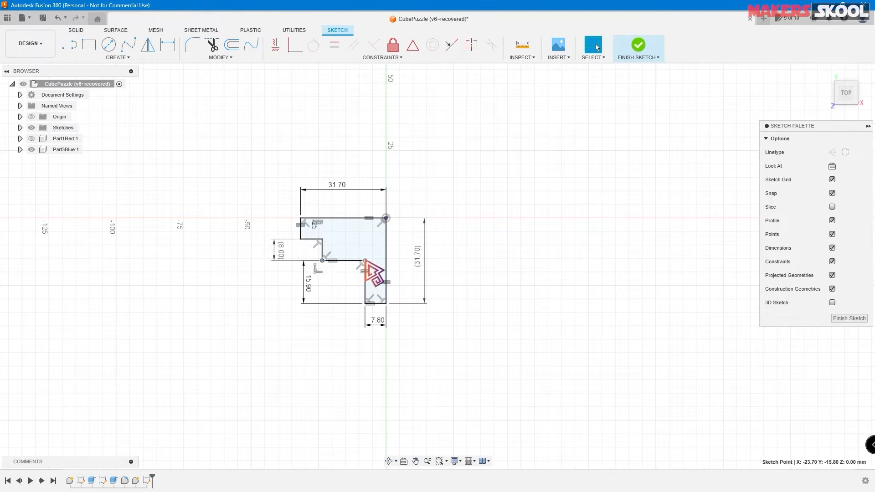
click(364, 260)
click(386, 303)
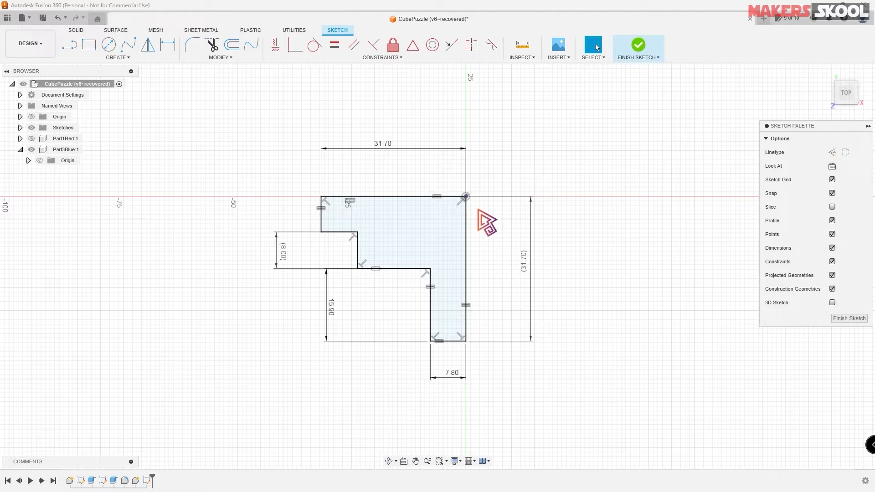
Step: Finish the sketch and extrude the stepped profile 7.8 mm as a new body
click(639, 46)
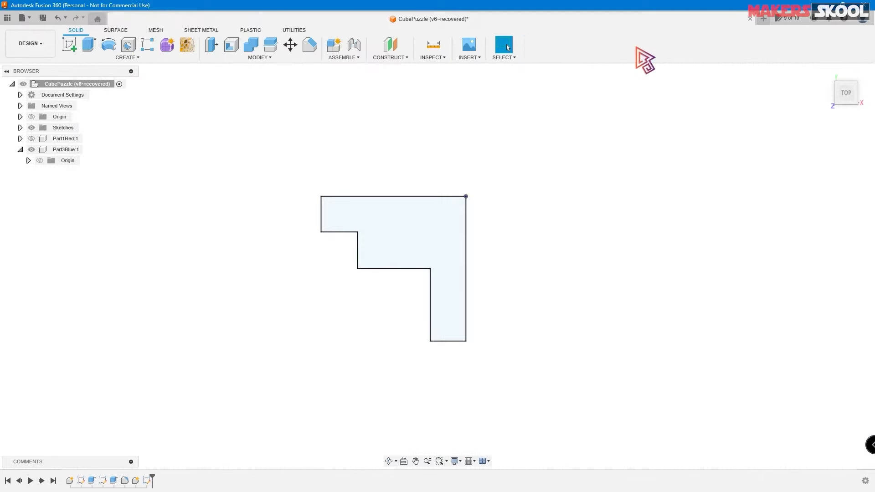
click(825, 73)
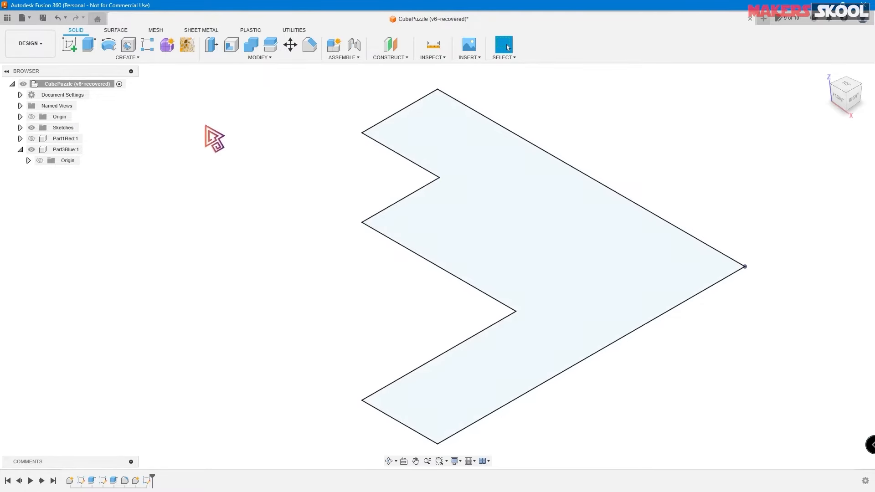
click(89, 45)
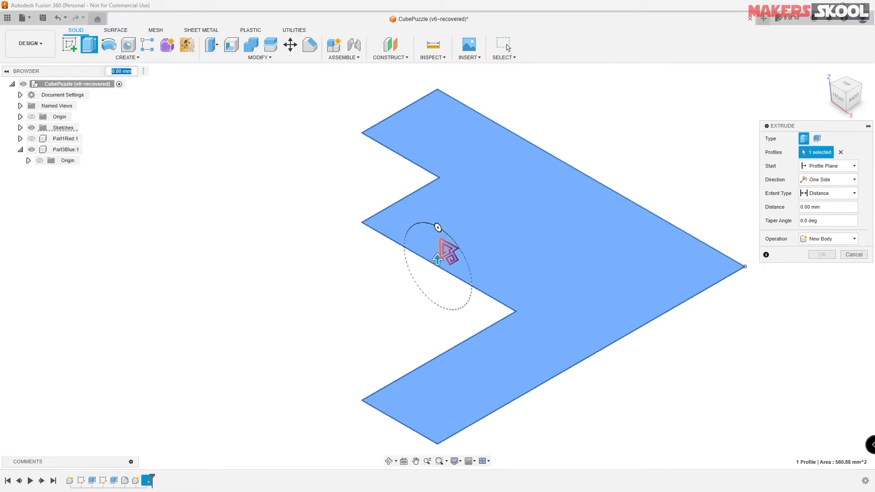
drag(436, 258, 437, 192)
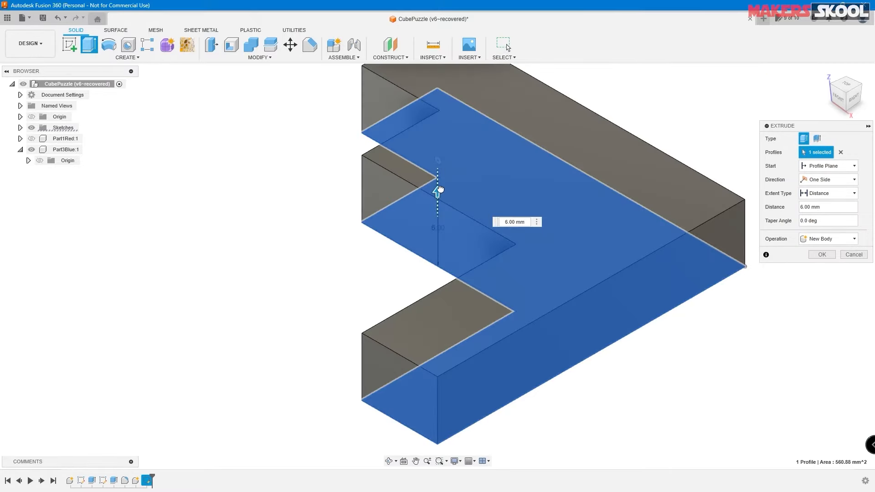
key(alt+Tab)
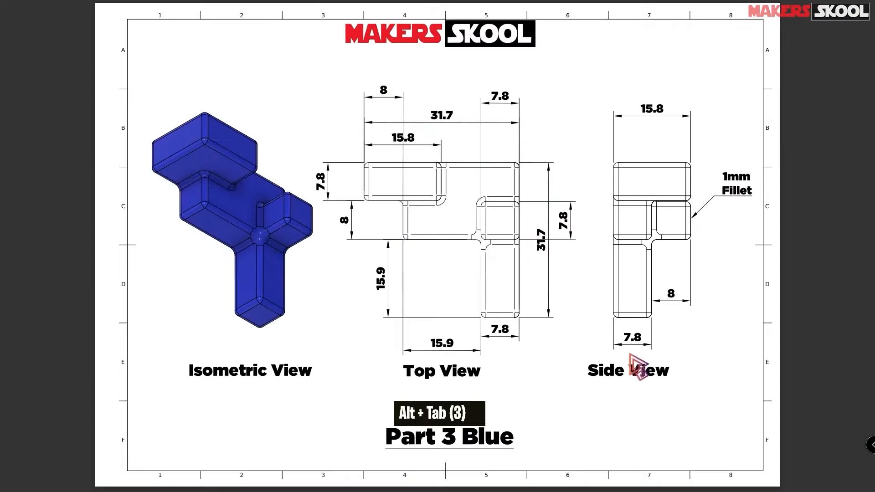
key(alt+Tab)
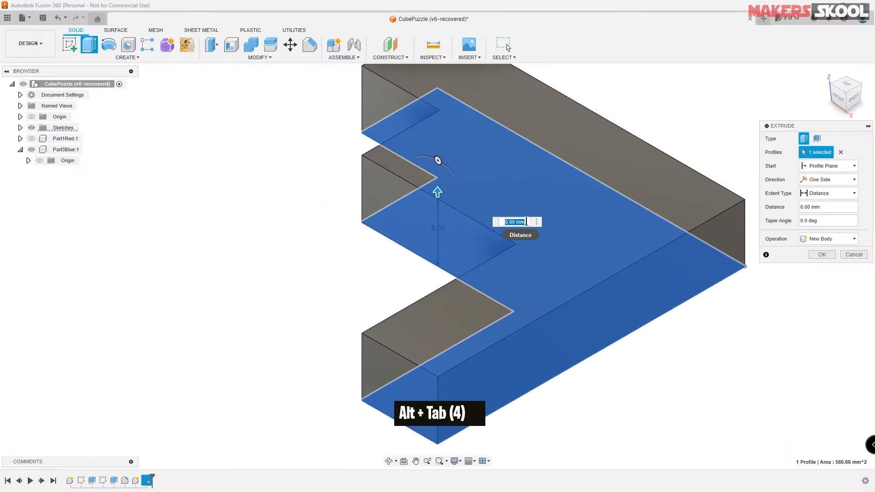
text(7.)
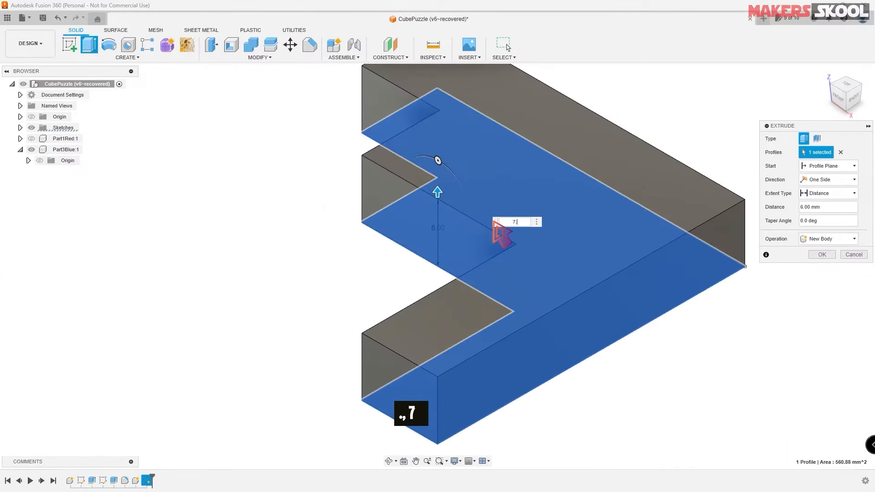
text(8)
key(Return)
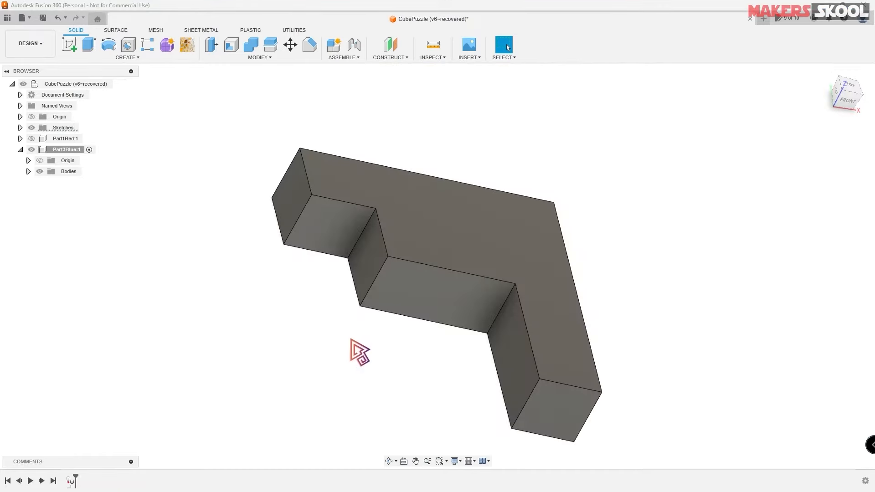
Step: Check the Part 3 Blue drawing, and start a new sketch on the extruded body's top stepped face
shift+middle_drag(357, 352, 357, 259)
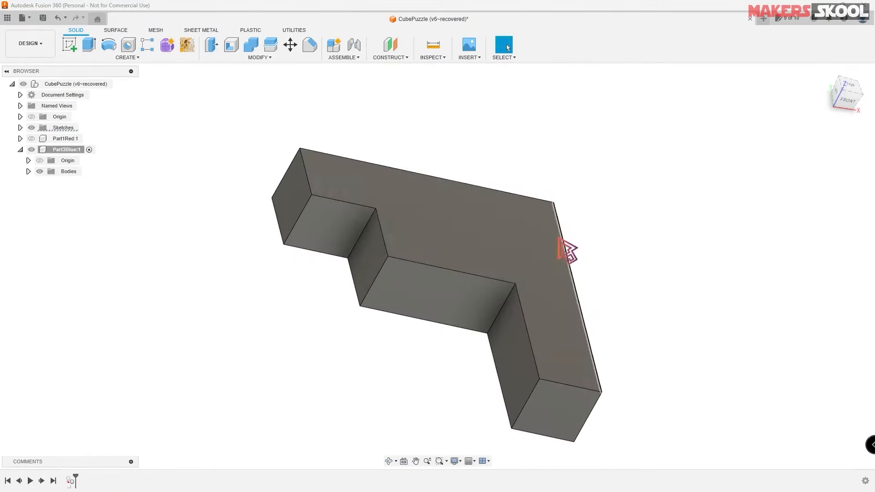
key(alt+Tab)
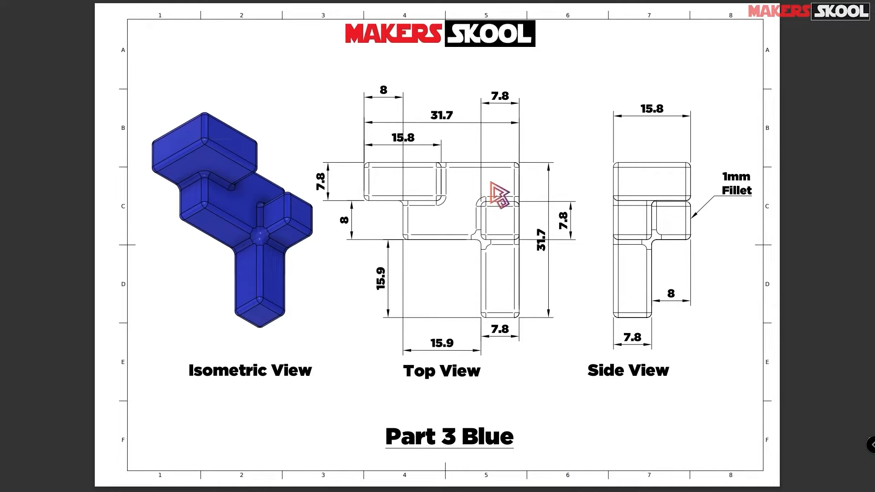
key(alt+Tab)
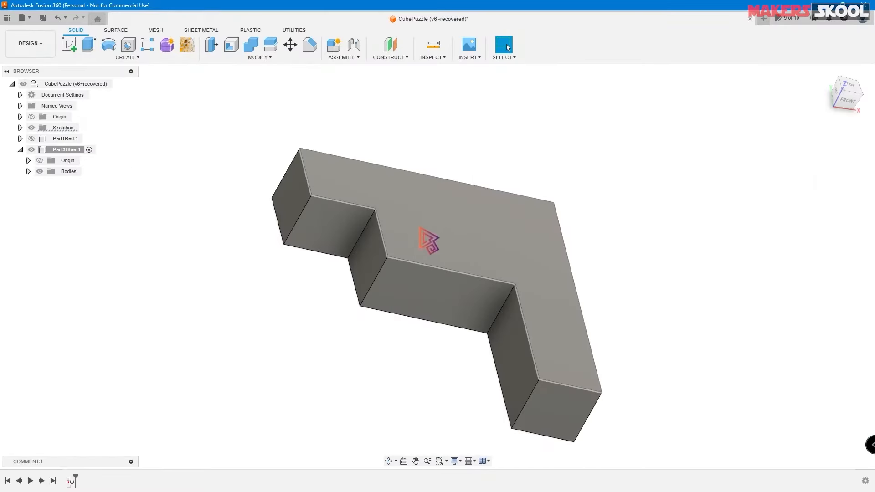
click(420, 229)
right_click(420, 229)
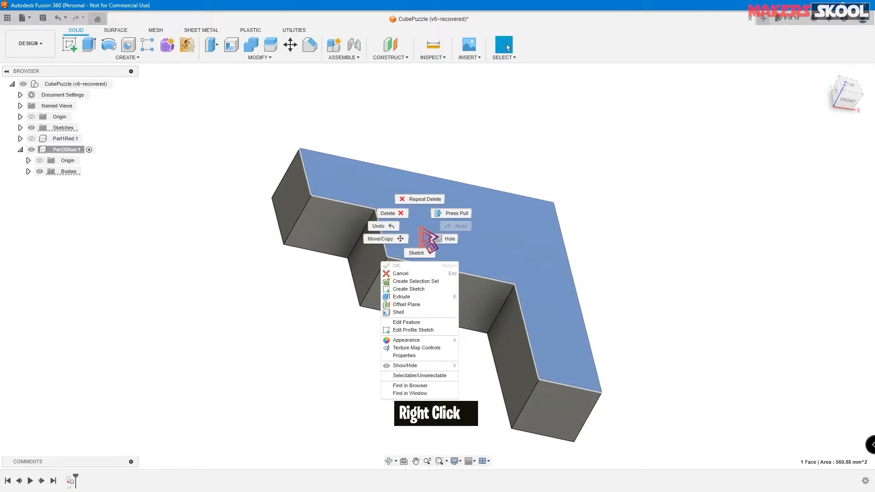
click(421, 289)
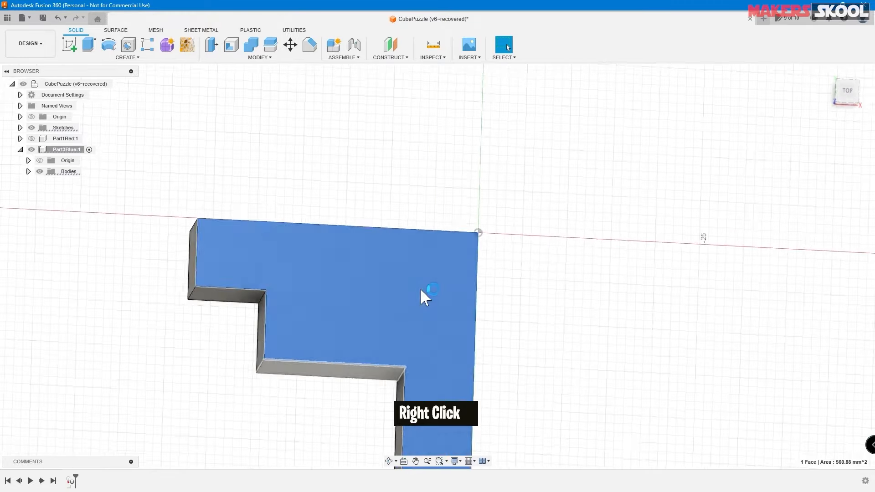
mouse_move(483, 309)
middle_down()
mouse_move(477, 277)
mouse_move(506, 190)
middle_up()
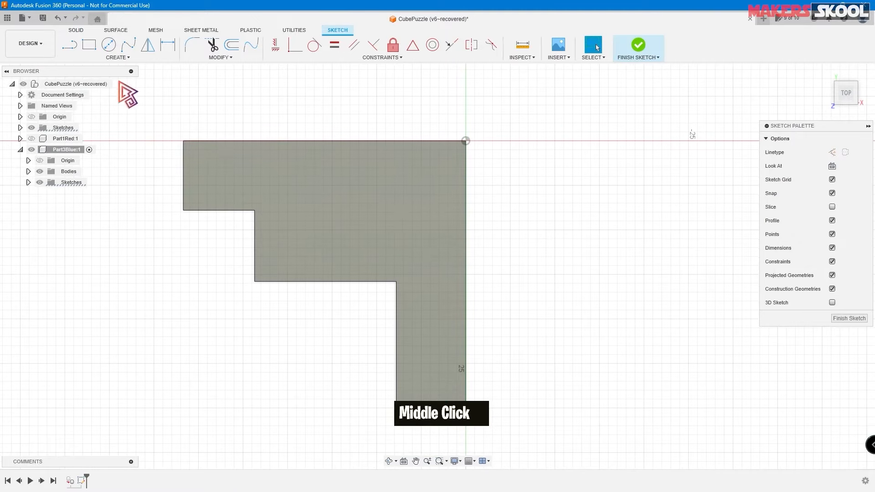
Step: Draw a closed rectangle with lines from the short arm's end edge, 7.8 mm high and running along the body's long outer edge
click(69, 45)
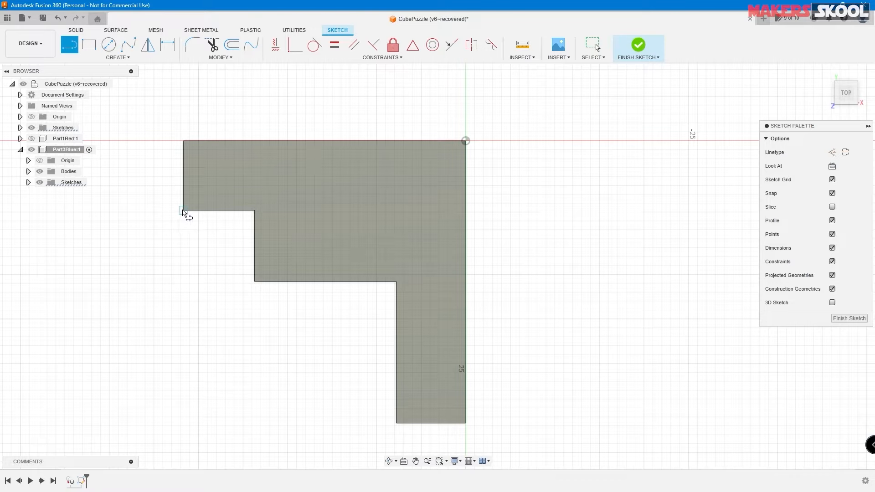
click(183, 211)
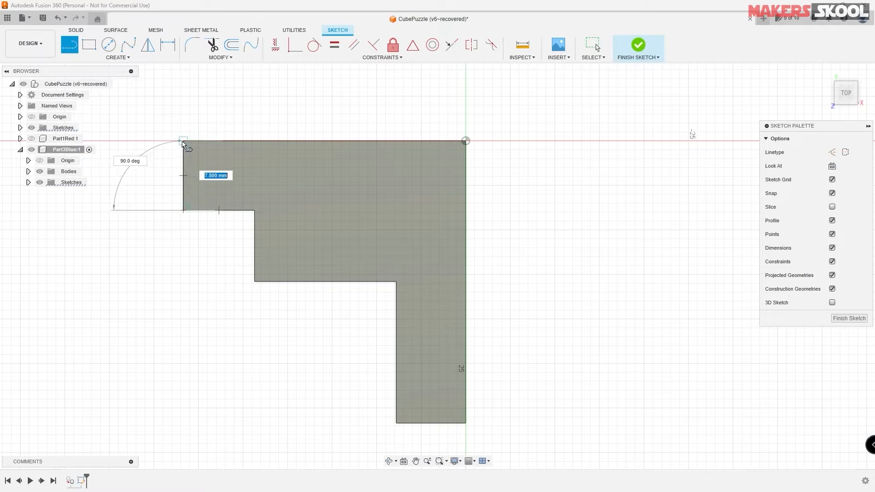
click(183, 141)
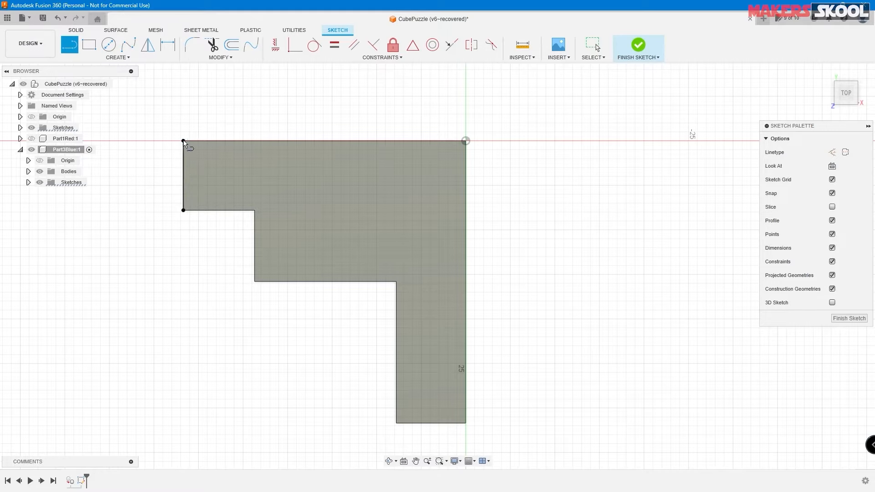
click(183, 141)
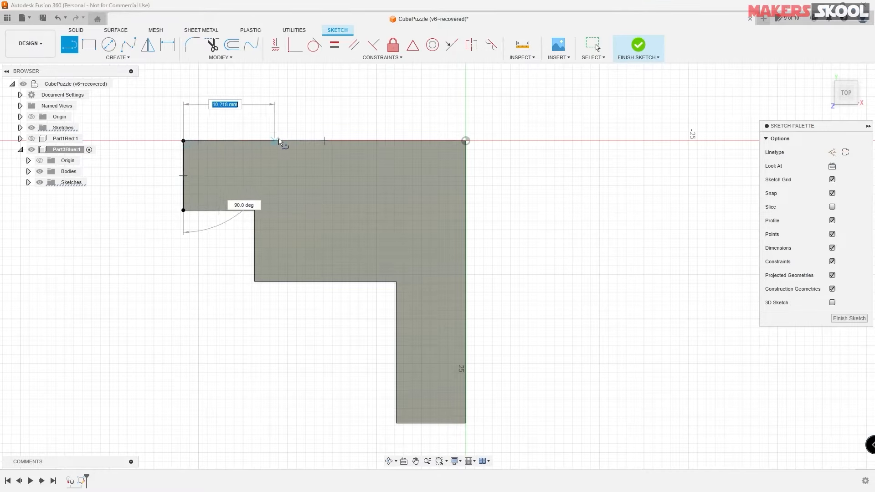
click(313, 142)
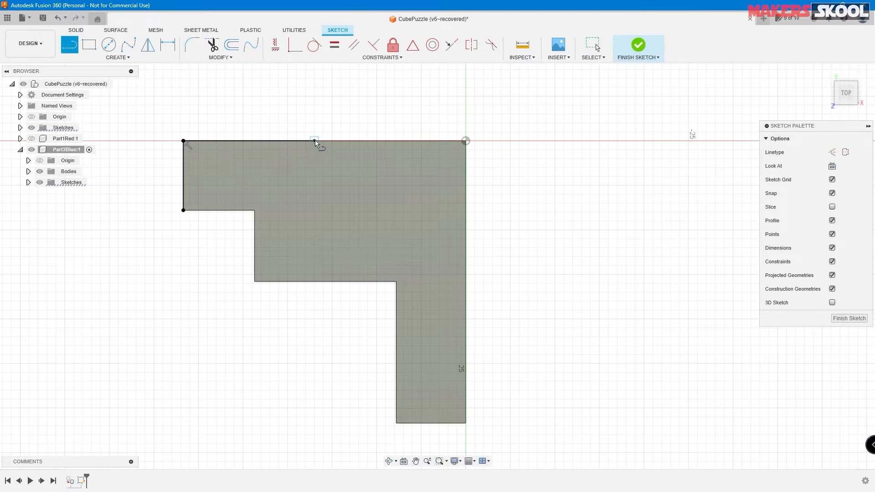
click(314, 211)
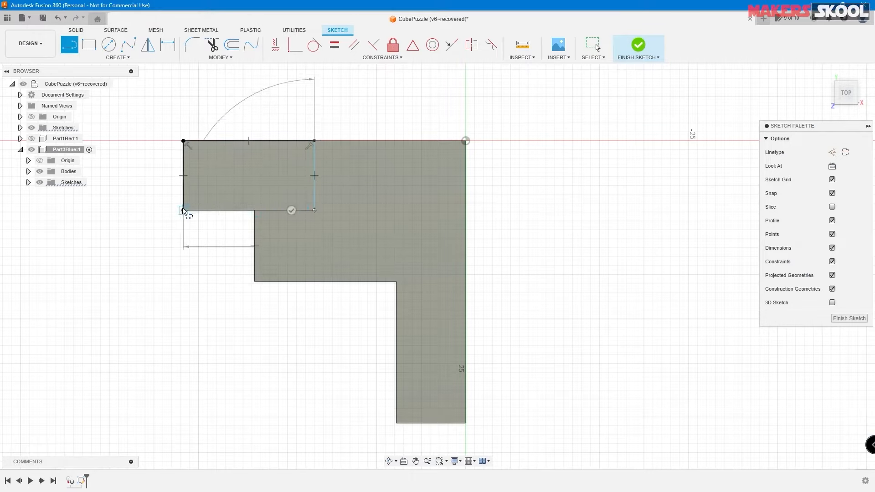
click(183, 210)
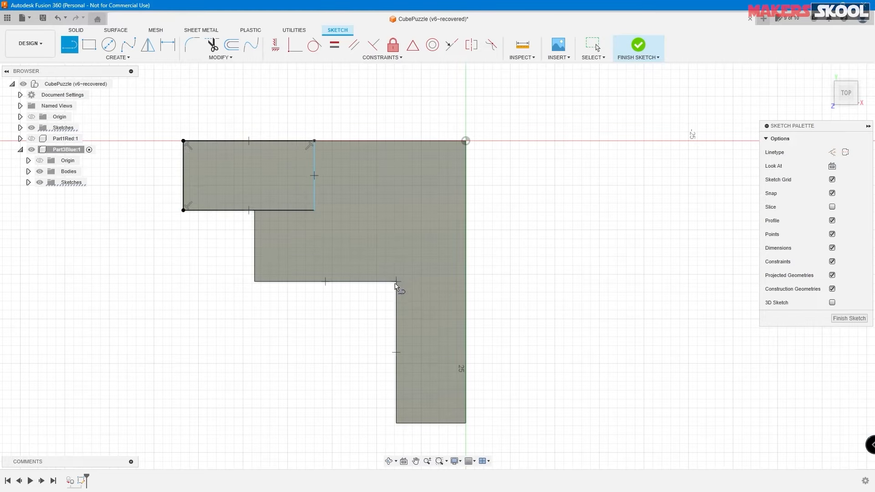
Step: Draw a second line rectangle about 6.4 mm high from the inner corner across the lower leg's full width to the outer edge
click(465, 282)
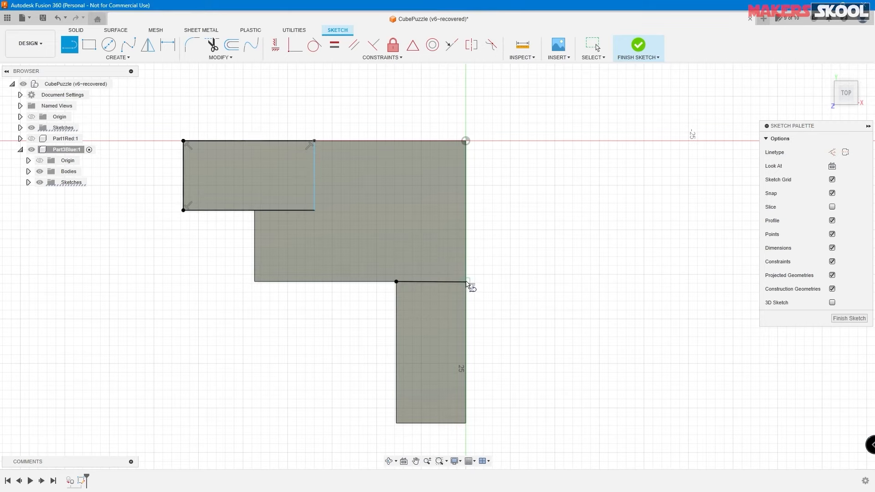
click(466, 225)
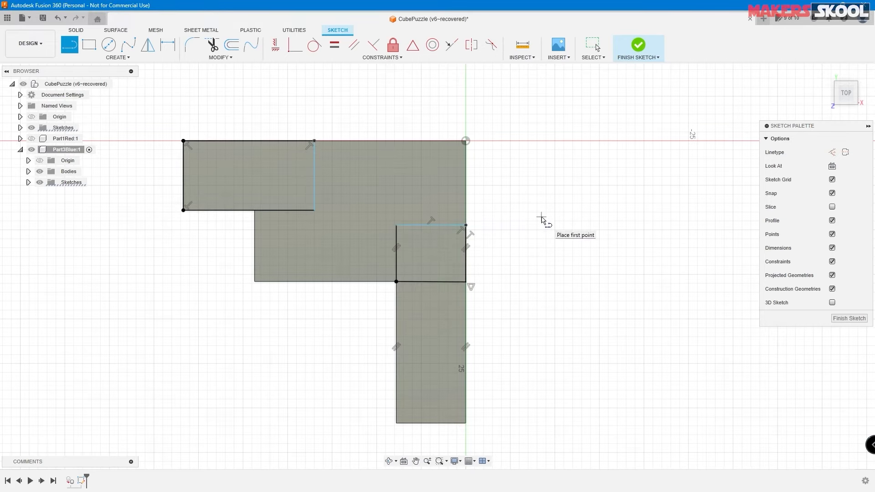
key(Escape)
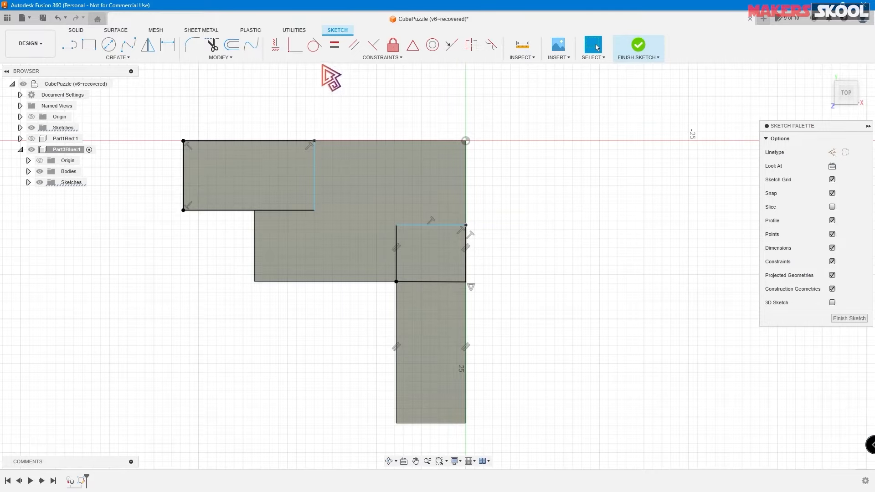
Step: Apply an Equal constraint between the smaller rectangle's outer vertical edge and its lower edge to make it square
click(334, 45)
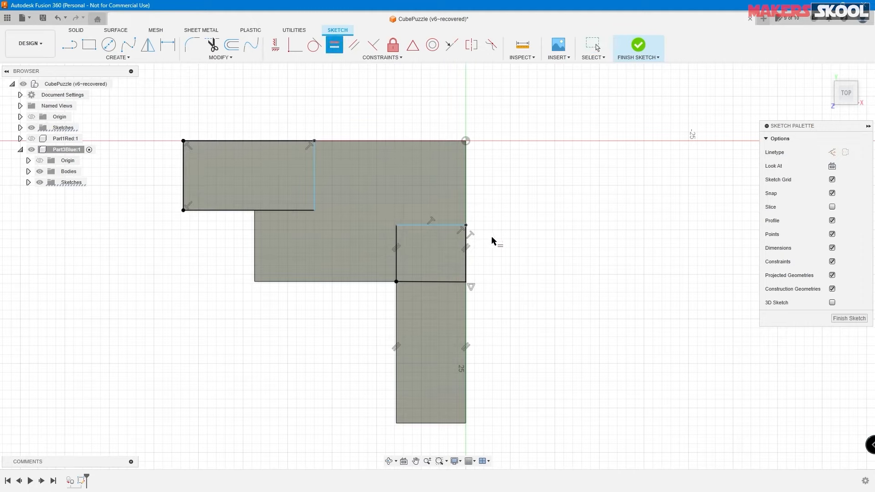
click(466, 261)
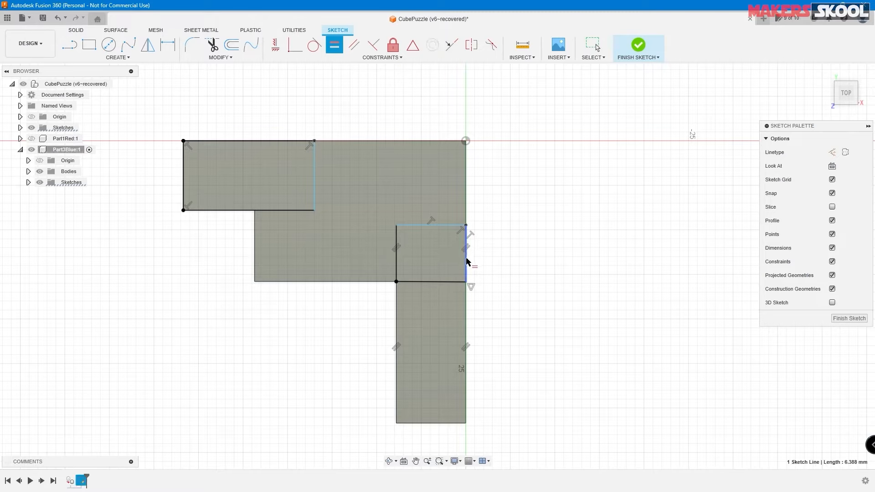
click(442, 282)
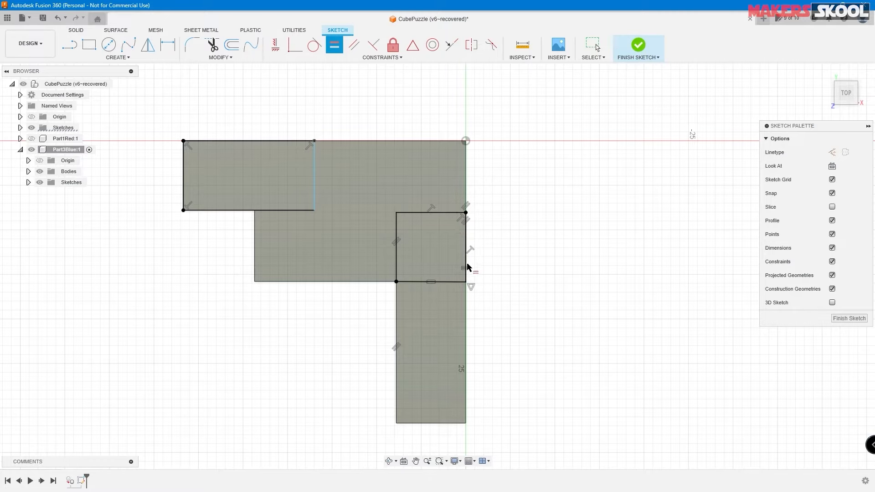
key(ctrl+z)
key(ctrl+z)
key(ctrl+z)
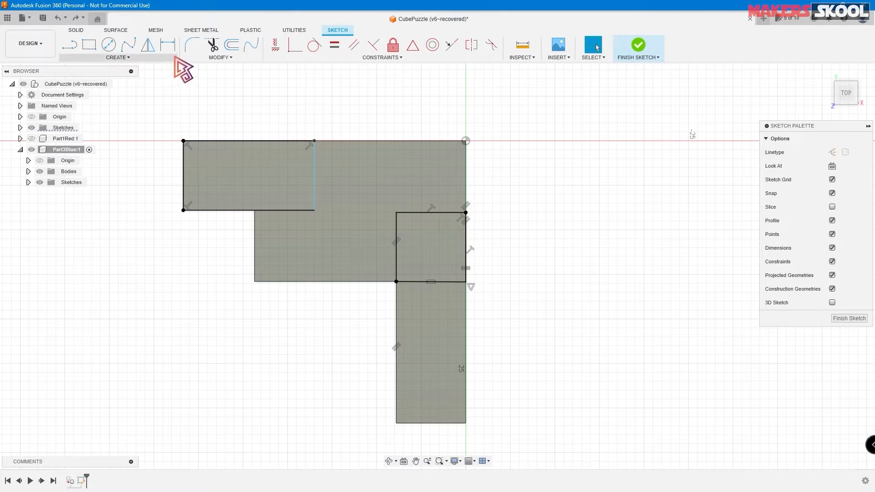
Step: Add a driven dimension to the inner short edge of the larger rectangle
click(168, 46)
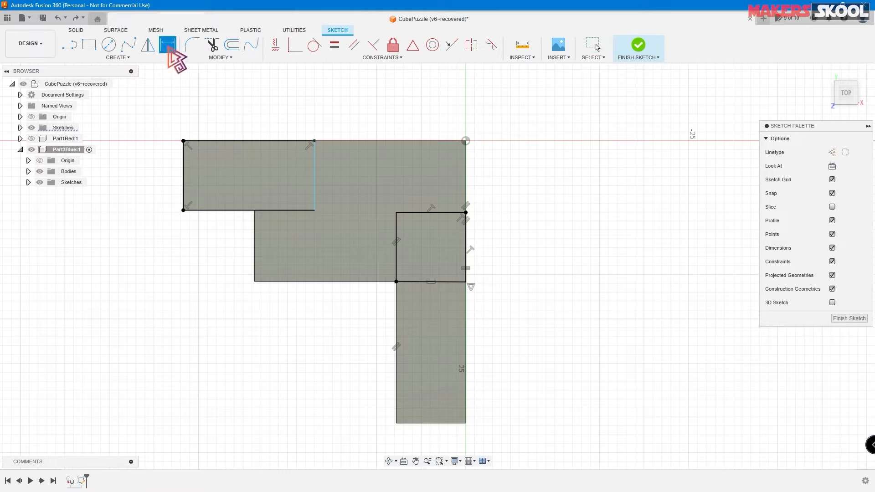
click(314, 180)
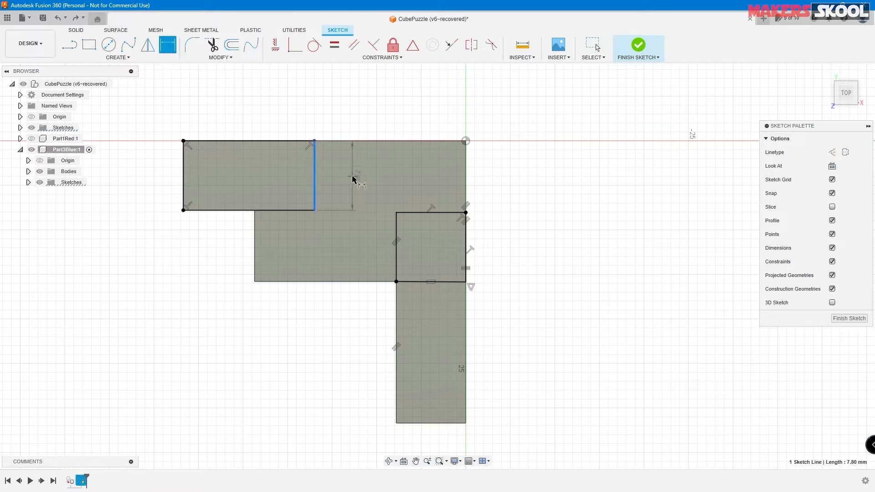
click(352, 180)
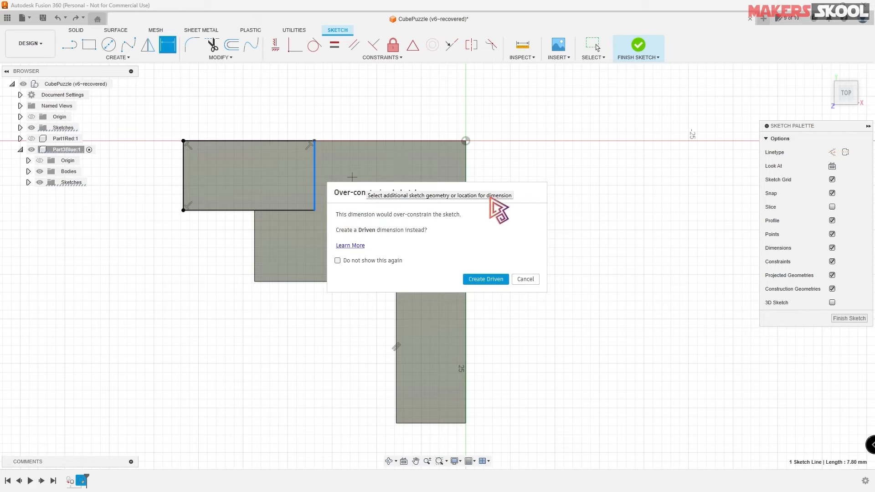
mouse_move(515, 194)
mouse_down()
mouse_move(610, 162)
mouse_move(612, 152)
mouse_up()
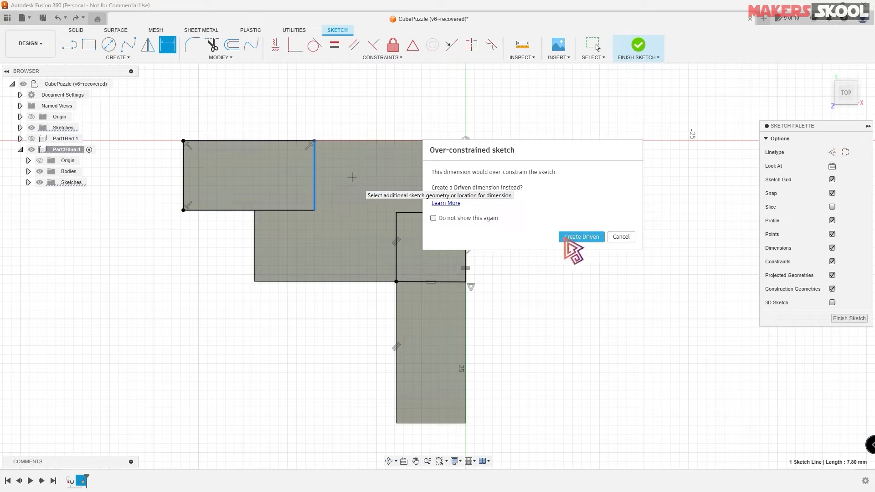
click(586, 239)
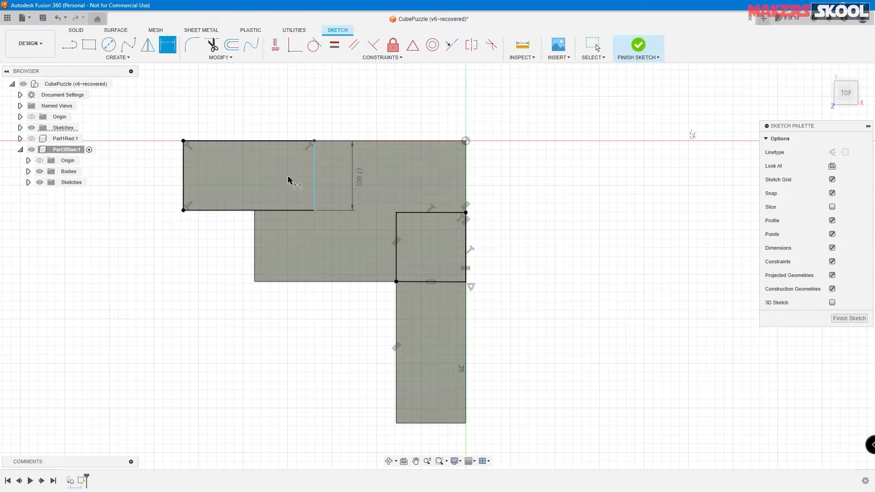
Step: Dimension the larger rectangle's long outer edge to 15.8 mm, as given in the Part 3 Blue drawing
click(242, 145)
click(248, 107)
key(alt+Tab)
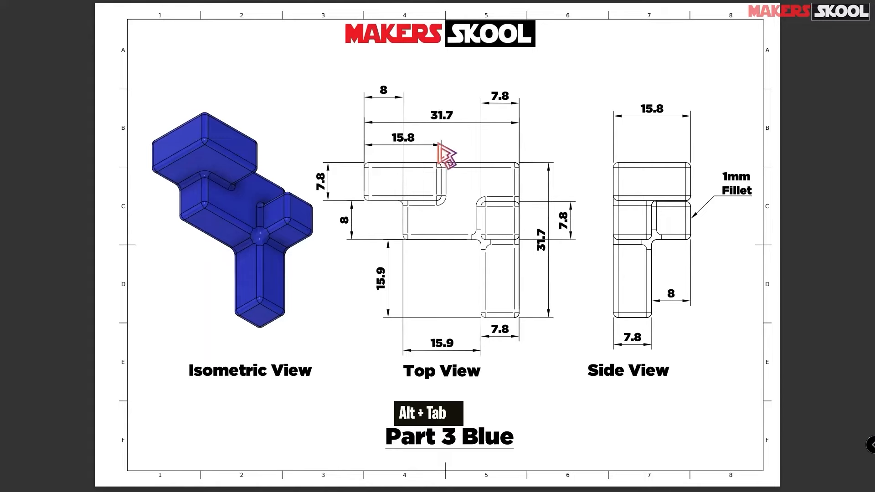
key(alt+Tab)
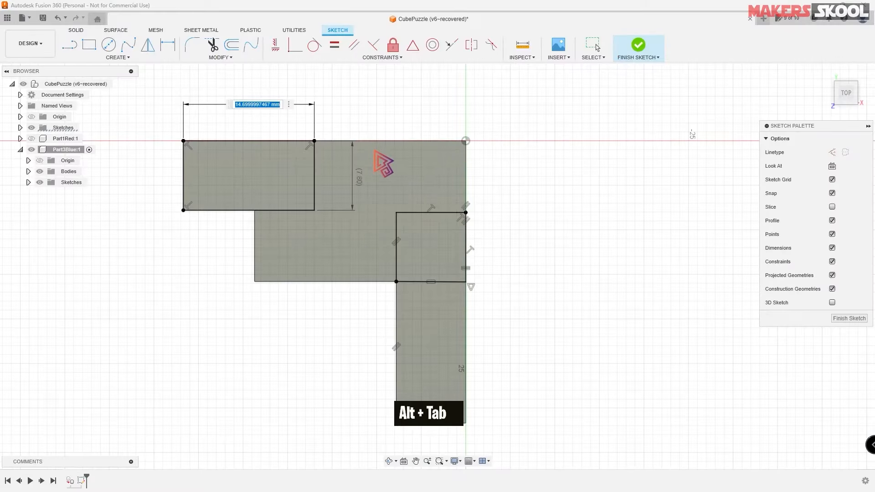
text(14)
key(BackSpace)
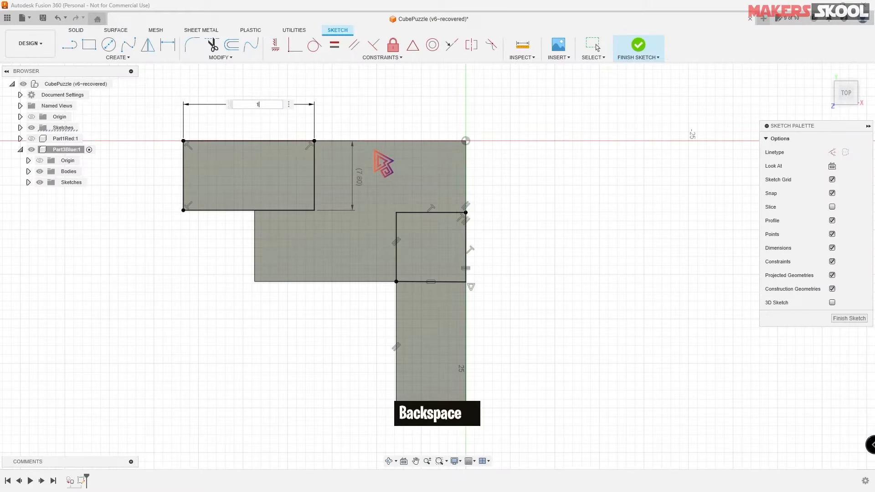
text(,5)
text(8)
key(Return)
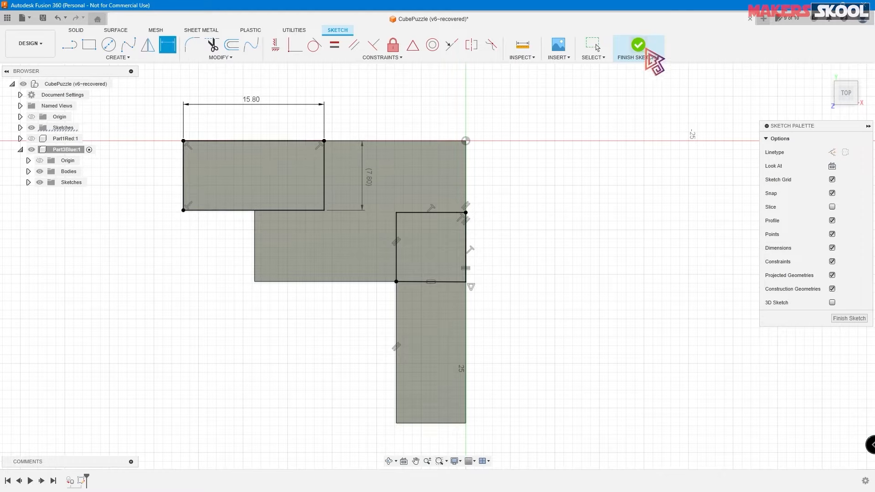
Step: Finish the sketch and extrude both rectangle profiles 8 mm upward, joined to the body, as given in the drawing's side view
click(647, 57)
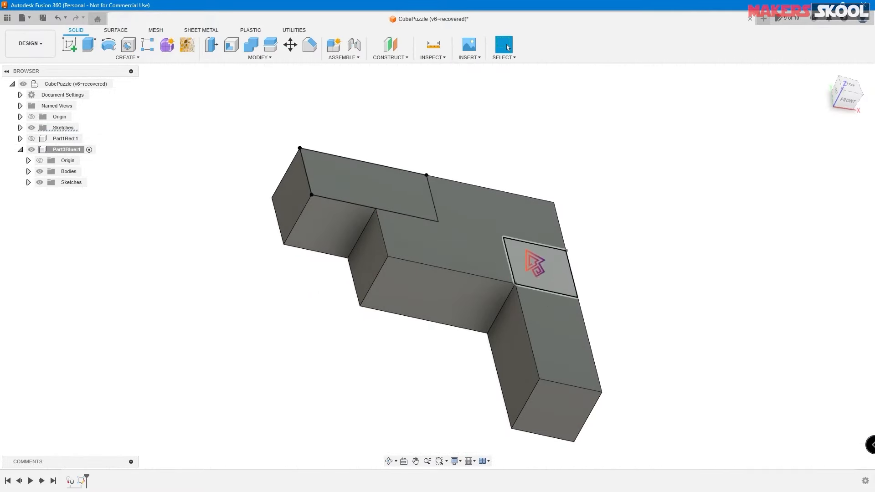
click(89, 46)
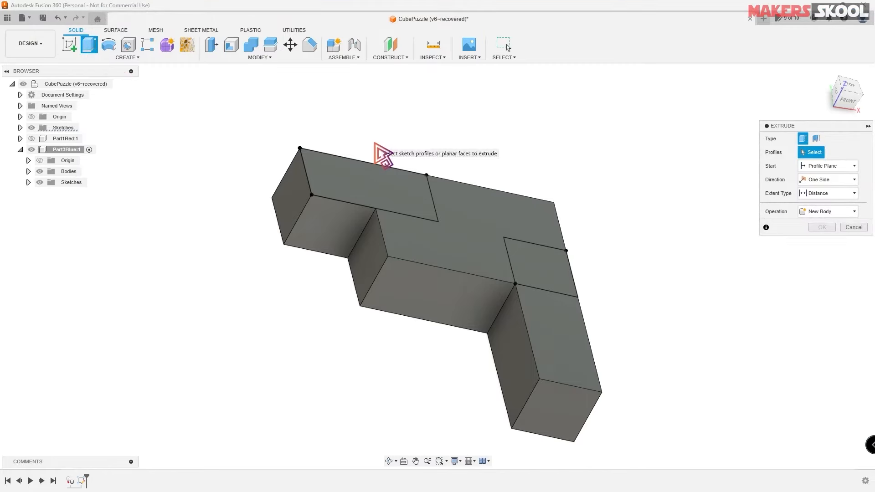
click(368, 187)
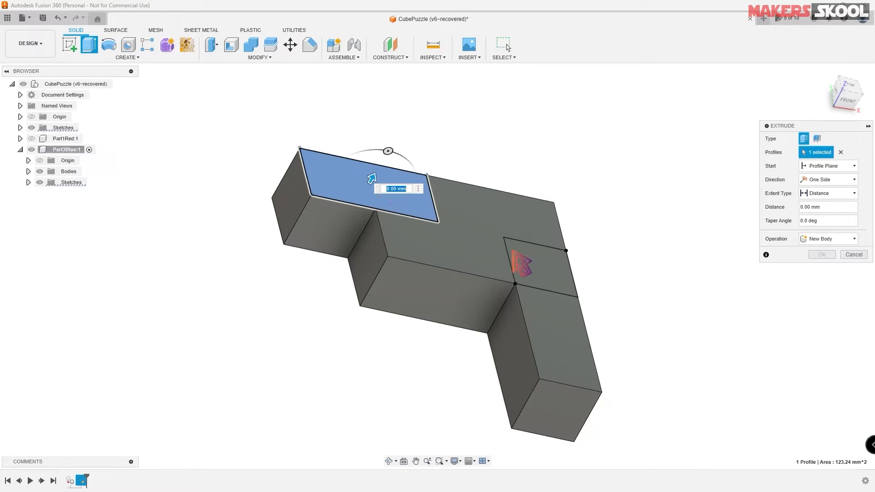
click(559, 285)
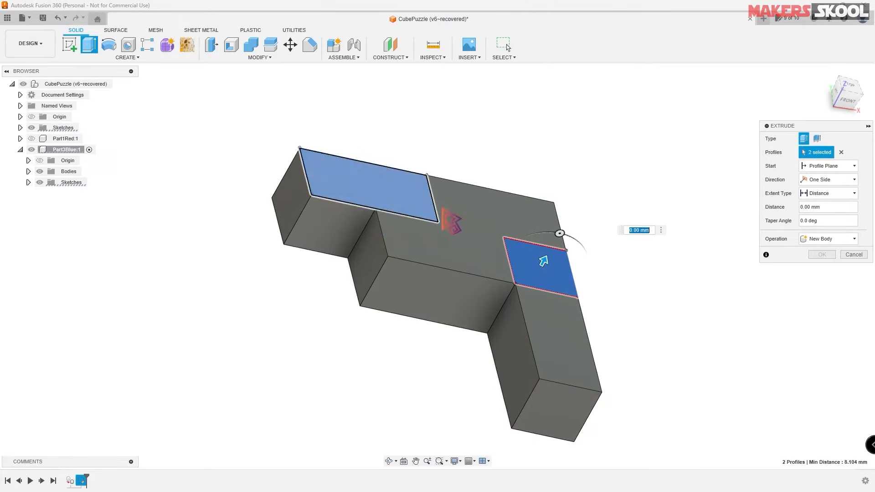
text(7)
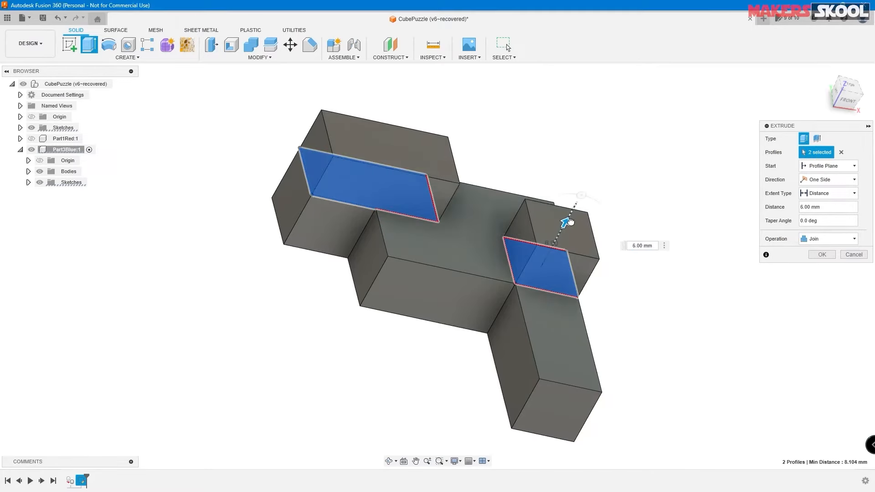
key(alt+Tab)
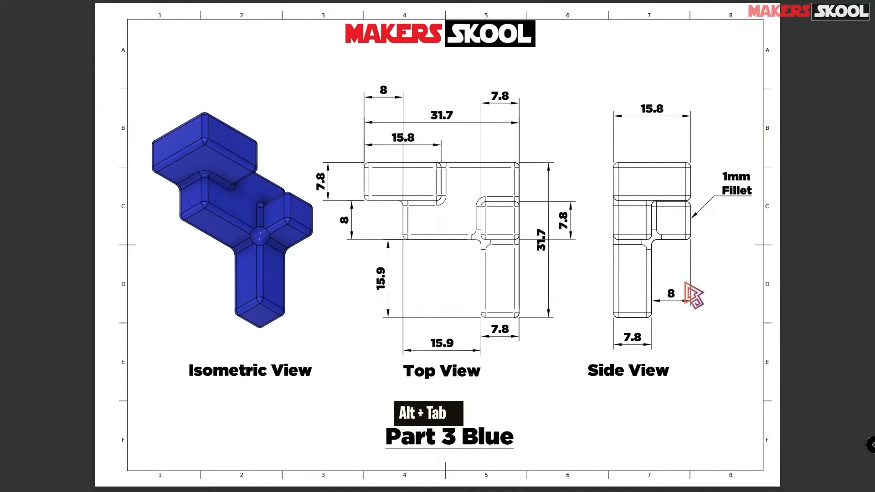
key(alt+Tab)
text(8)
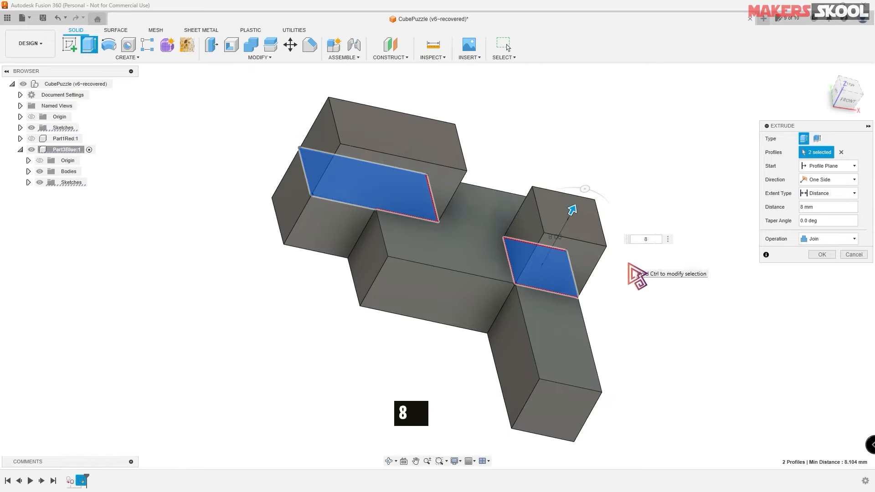
key(Return)
Step: Start a Fillet on the blue body, try the longer raised block's end face as its selection, and remove that face
scroll(622, 282, down, 1)
scroll(628, 280, up, 1)
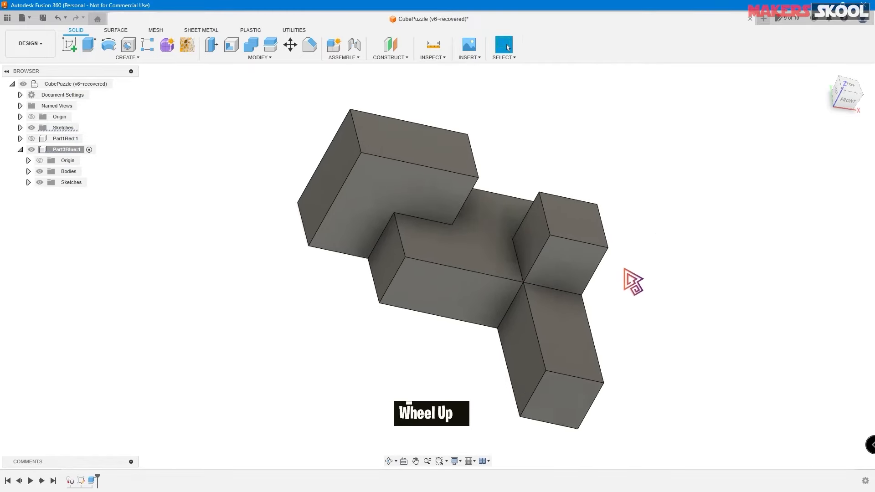
mouse_move(629, 279)
shift+middle_down()
mouse_move(662, 201)
mouse_move(643, 242)
mouse_move(668, 283)
mouse_move(655, 275)
mouse_move(670, 256)
mouse_move(631, 254)
mouse_move(635, 269)
shift+middle_up()
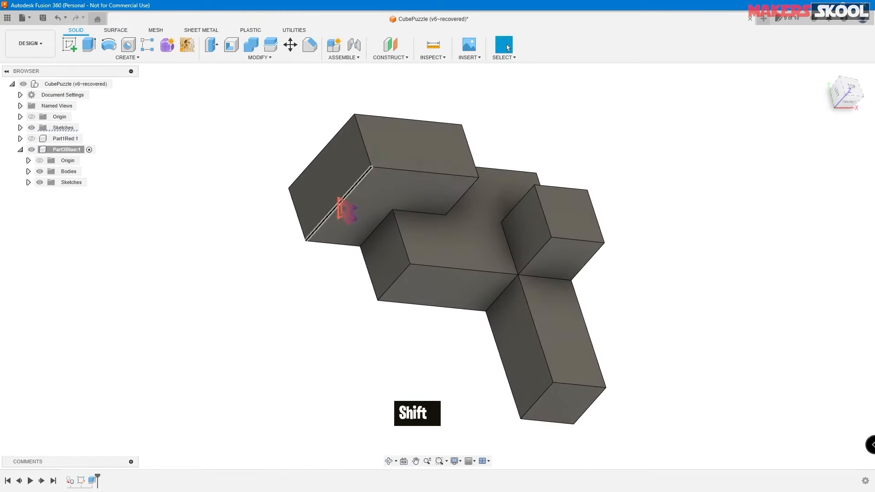
click(269, 59)
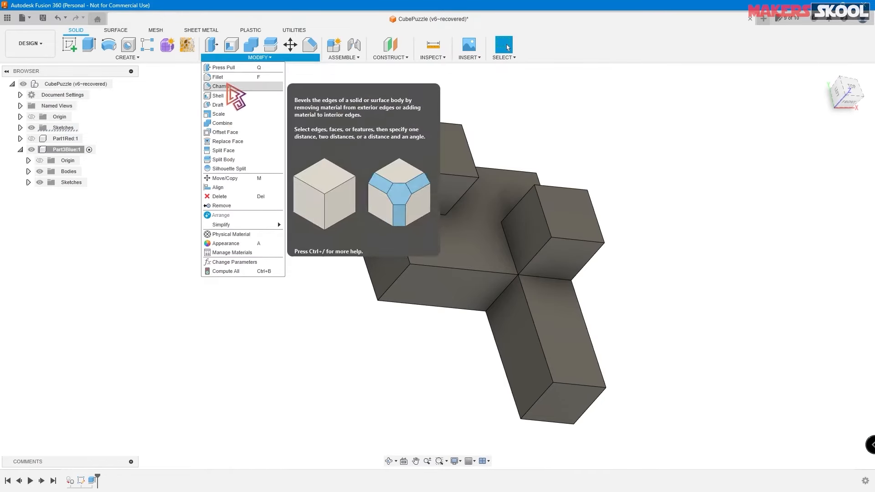
click(219, 77)
click(355, 185)
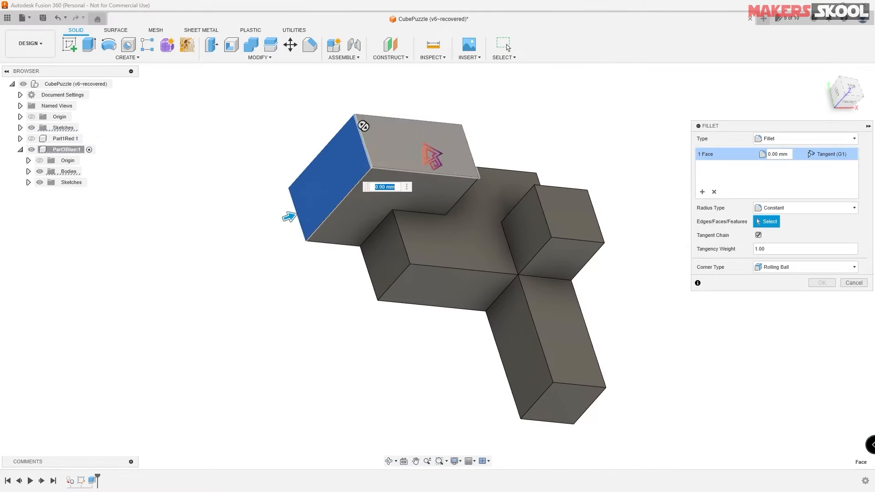
click(714, 191)
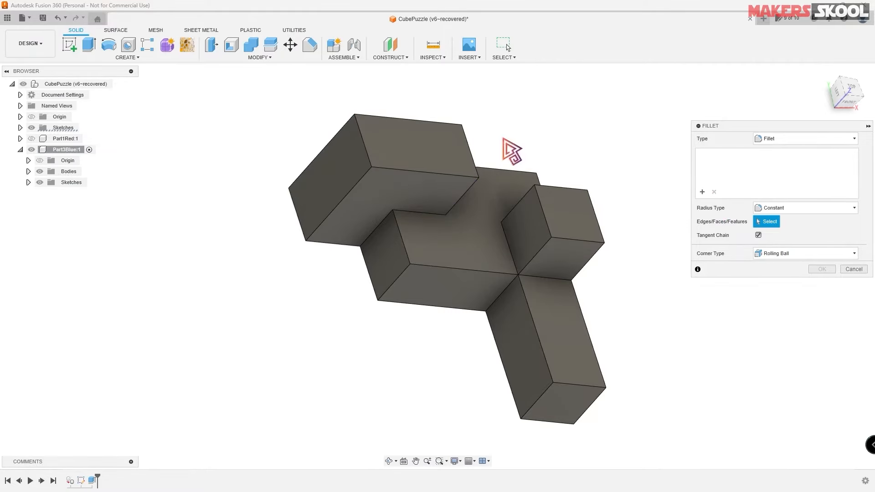
Step: Restrict the selection filter to body edges and window-select all edges of the blue body for the fillet
click(502, 69)
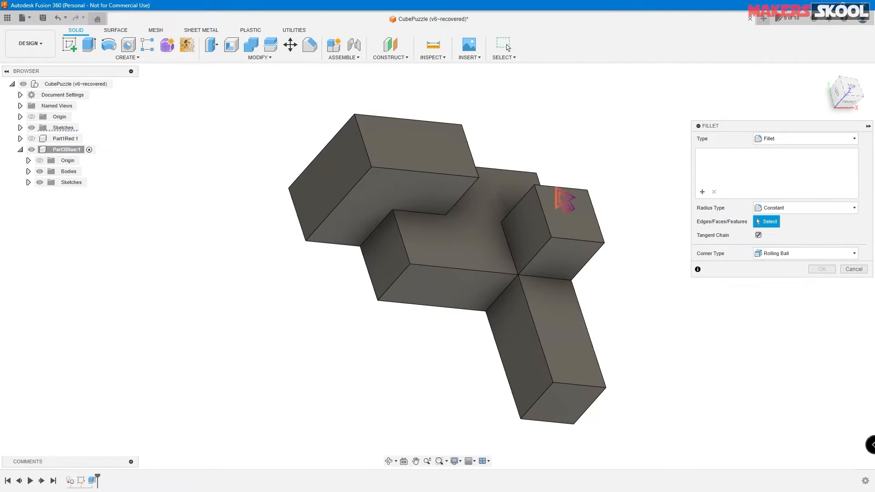
click(503, 57)
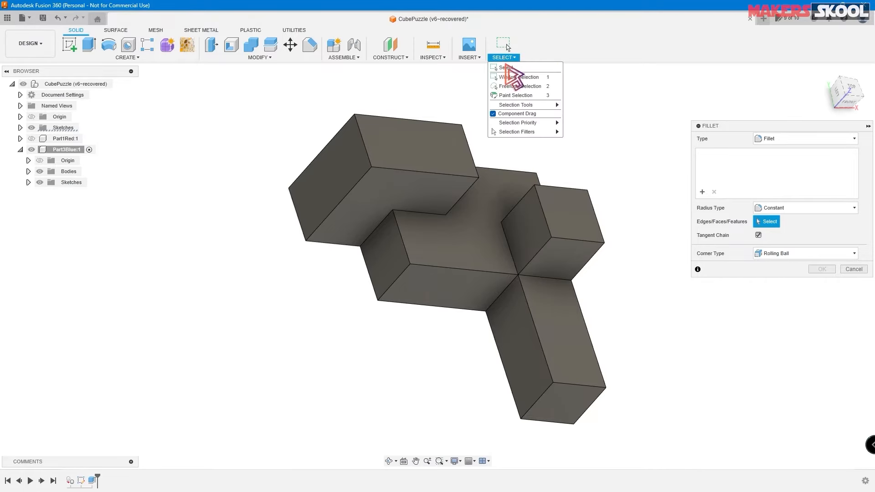
mouse_move(519, 131)
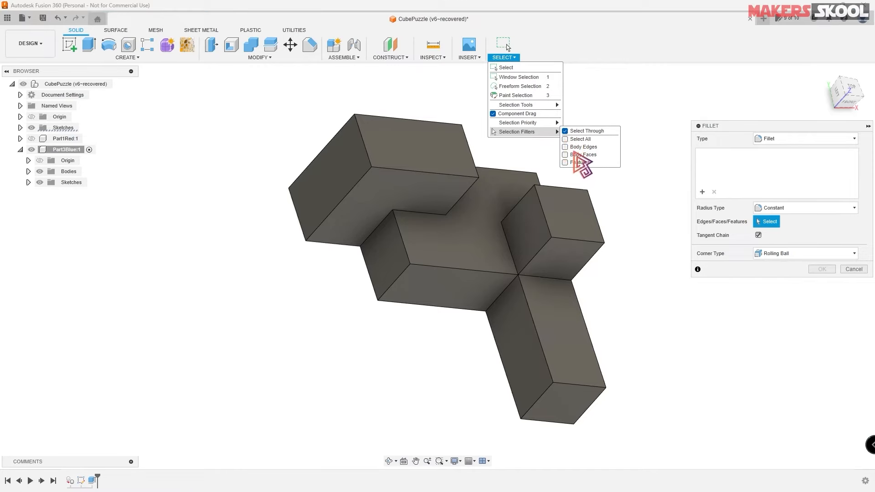
click(580, 147)
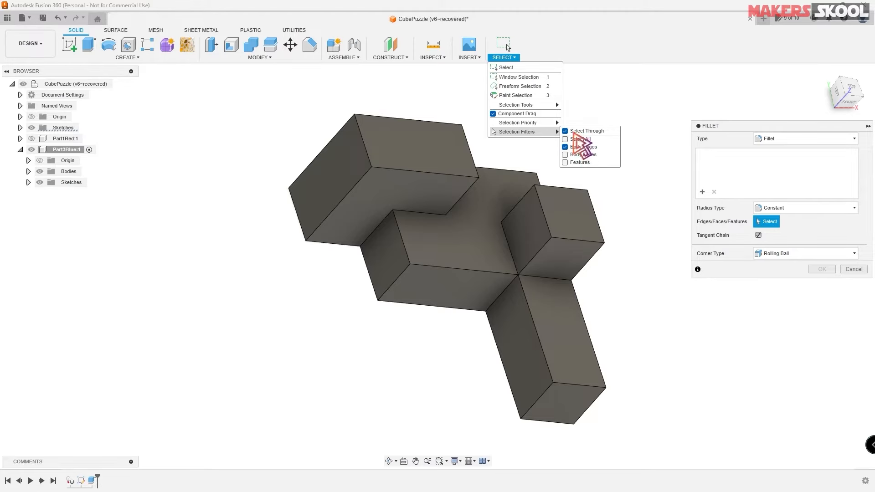
click(238, 93)
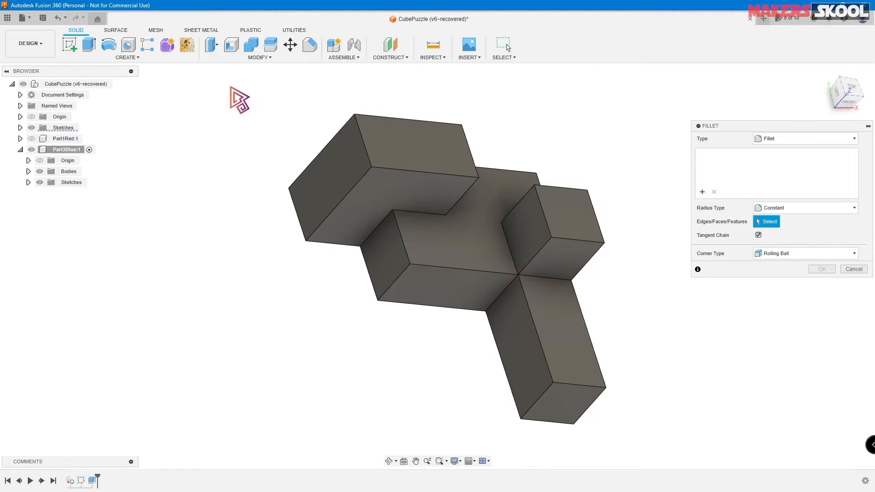
drag(213, 85, 627, 443)
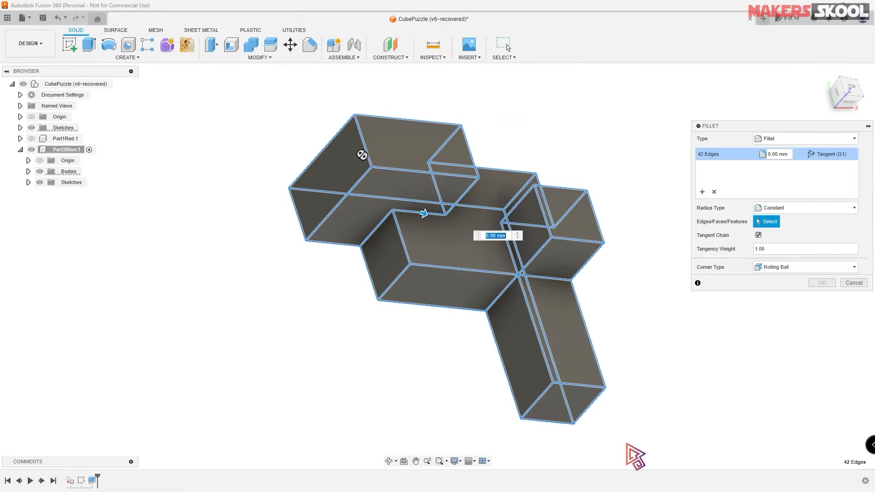
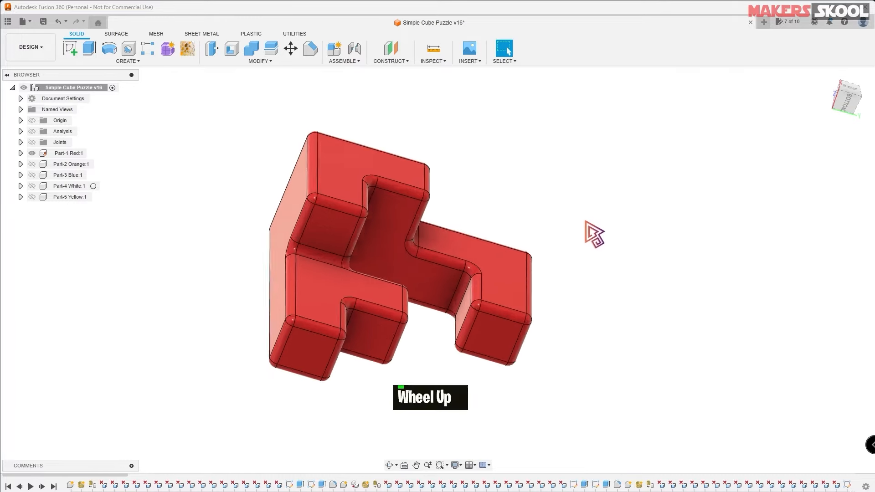
Step: Show the Part-2 Orange and Part-3 Blue components alongside the red part in the Simple Cube Puzzle assembly
click(32, 164)
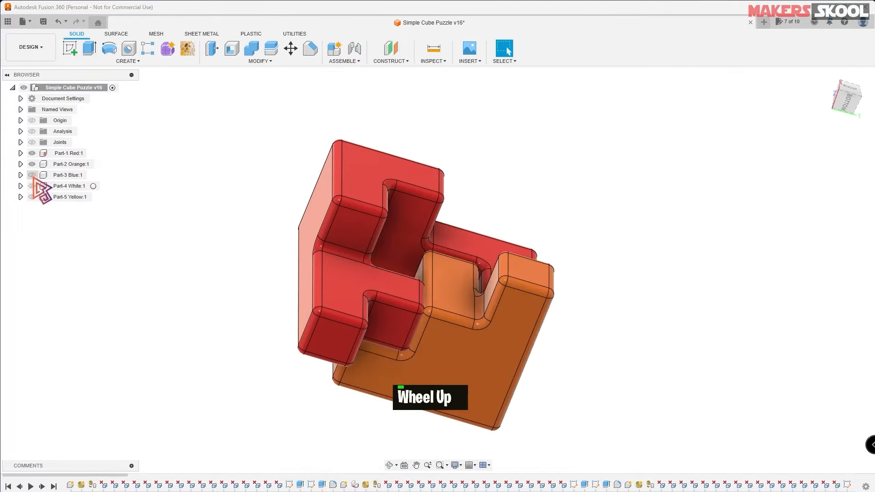
click(32, 175)
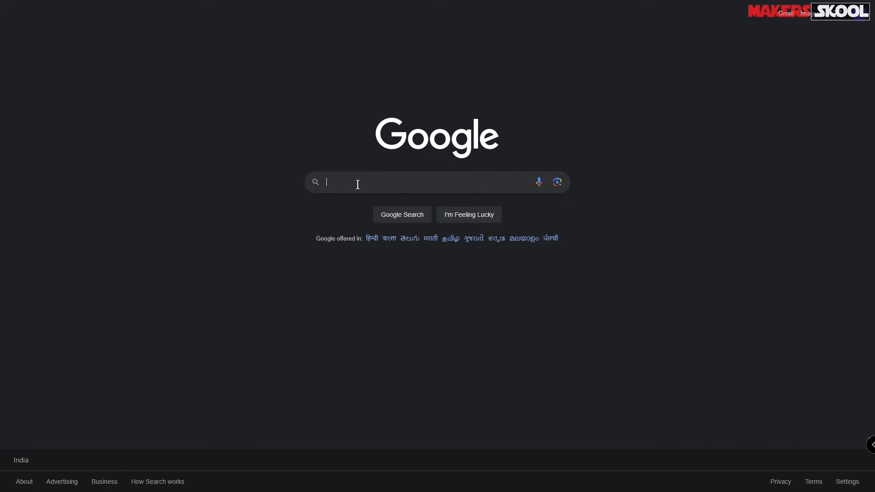
Step: Switch to the web browser and search Google for "ultimaker cura"
click(357, 185)
text(ultimaker cura)
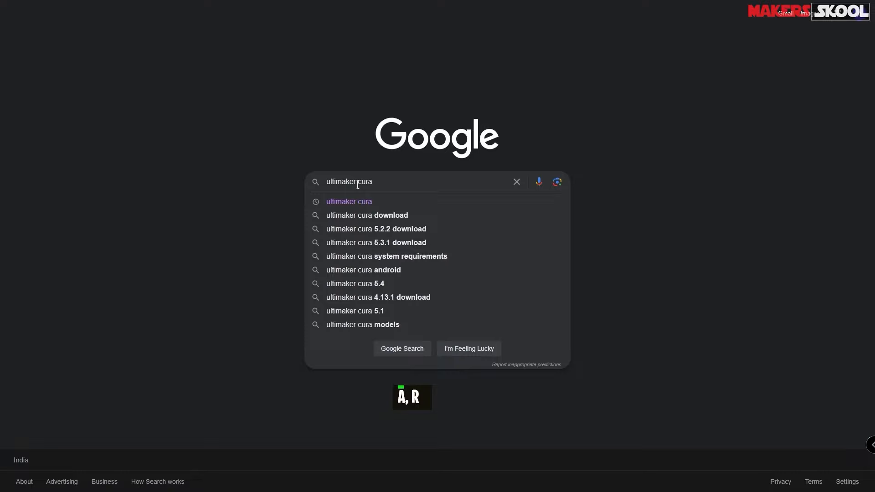
key(Return)
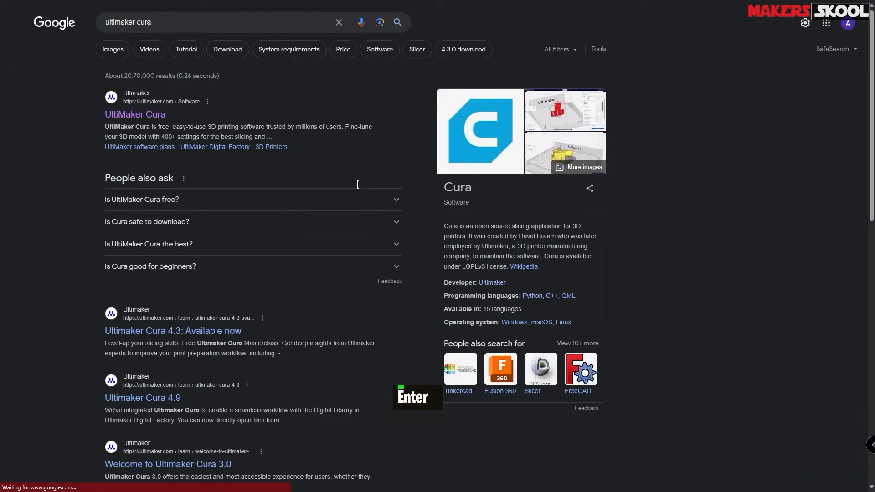
Step: Open the UltiMaker Cura page from the search results and download the Windows, 64 bit installer
click(138, 117)
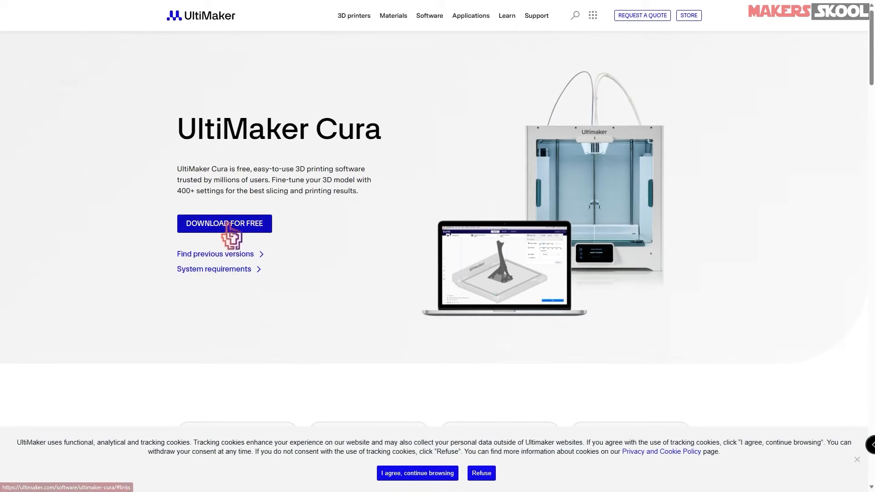
click(227, 228)
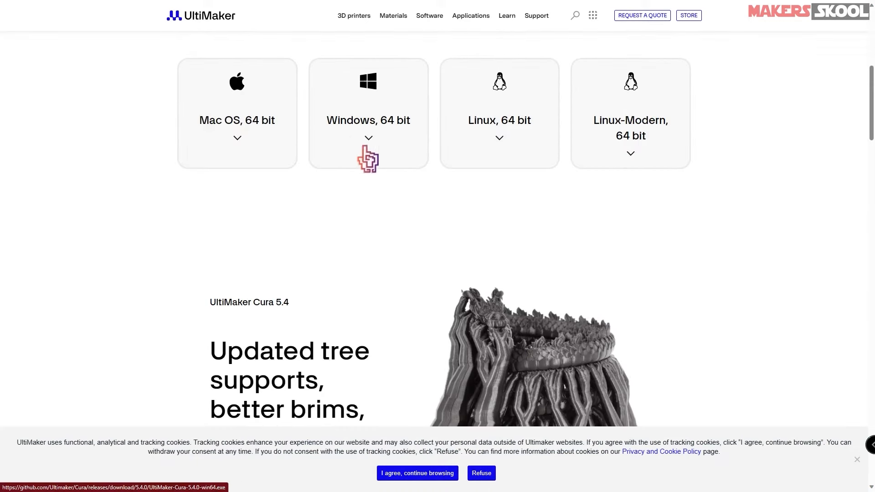
click(371, 93)
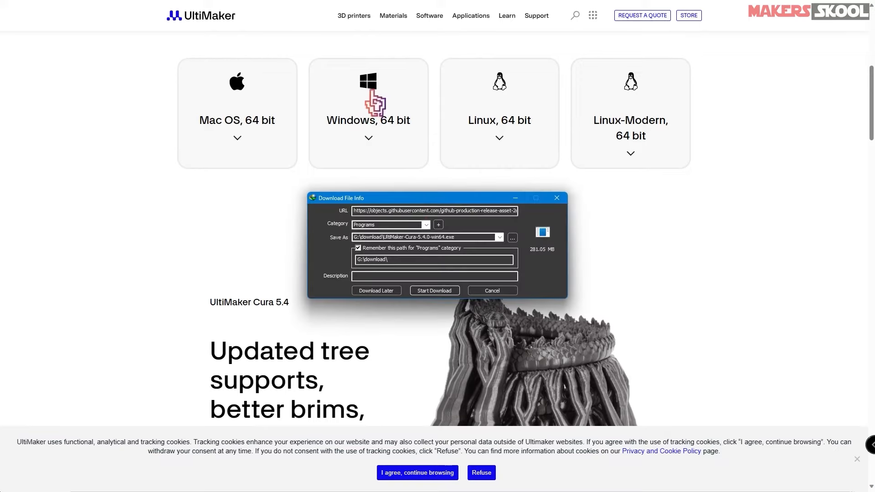
click(434, 291)
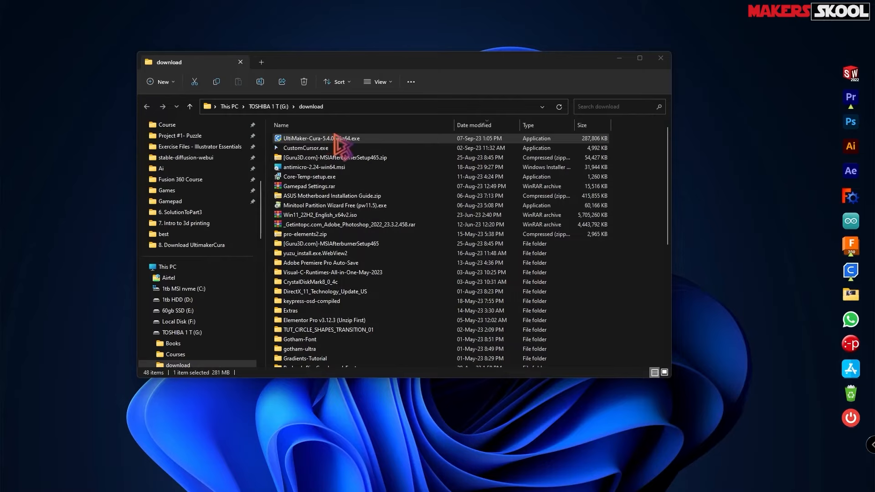
Step: Install UltiMaker Cura 5.4.0 from the downloaded UltiMaker-Cura-5.4.0-win64.exe with the default install and Start Menu folders, and launch it
click(370, 139)
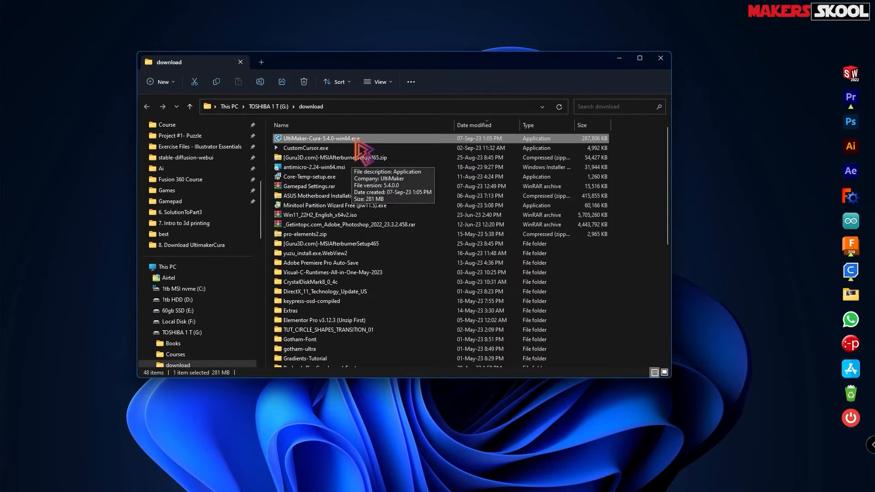
double_click(358, 142)
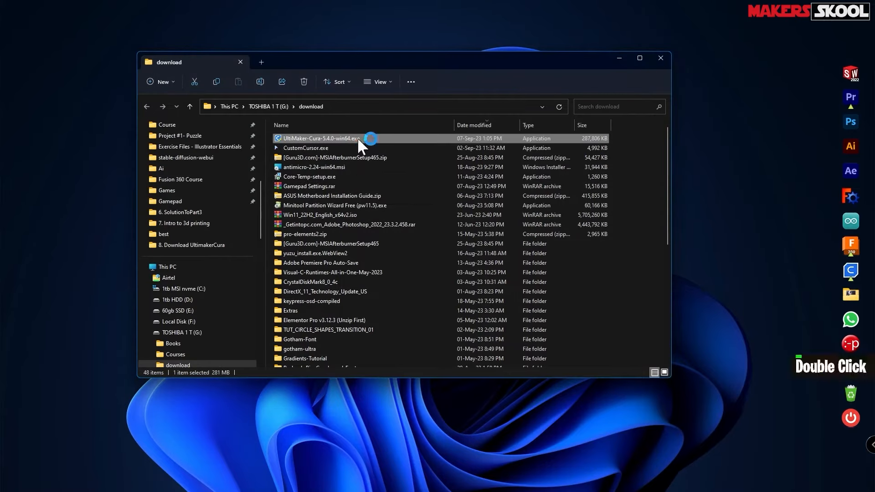
click(487, 323)
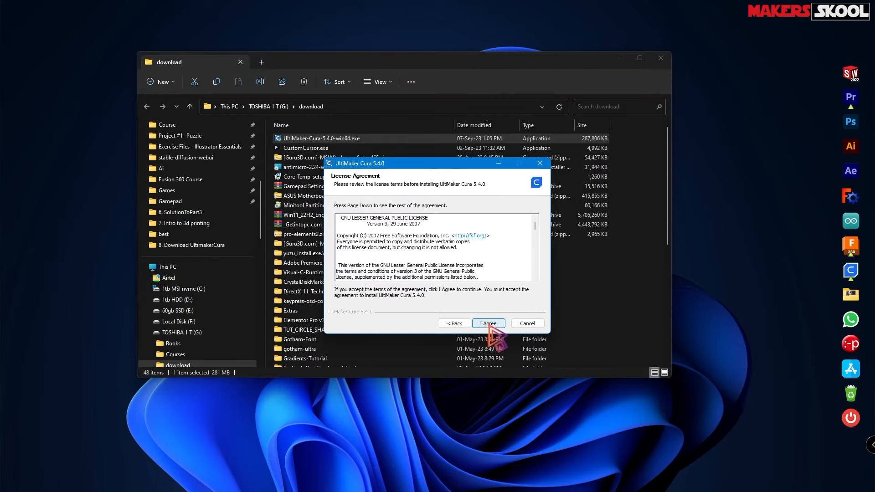
click(489, 324)
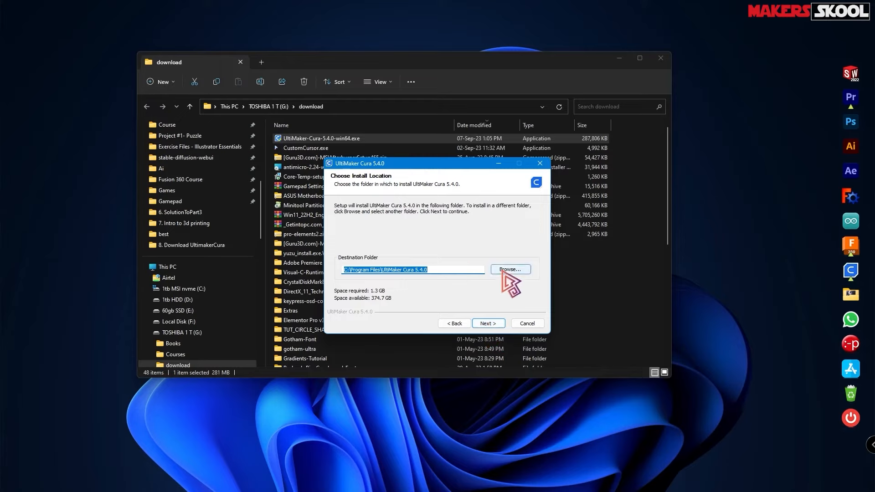
click(490, 324)
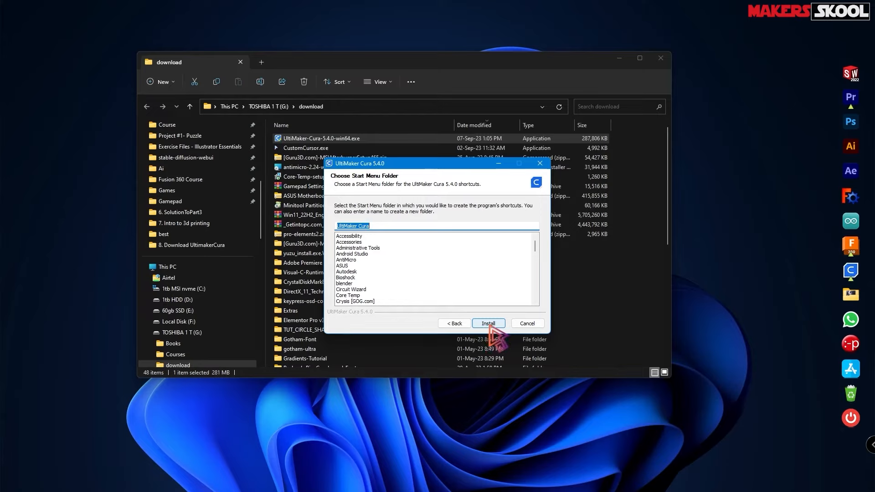
click(488, 323)
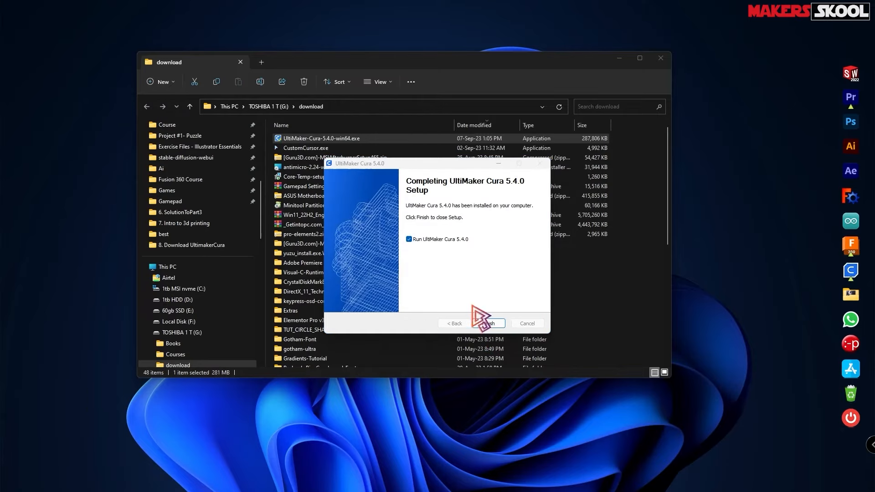
click(487, 326)
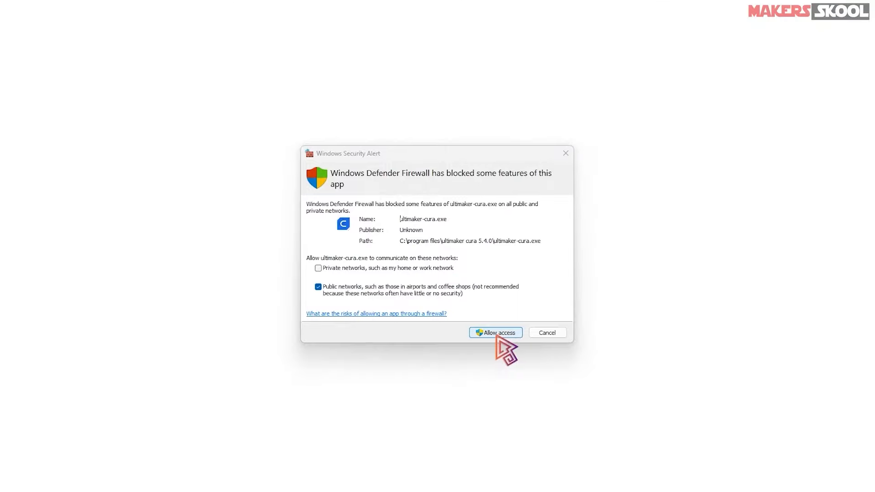
Step: Allow Cura through the firewall on public networks, and go through and close its What's New pages and release notes
click(497, 334)
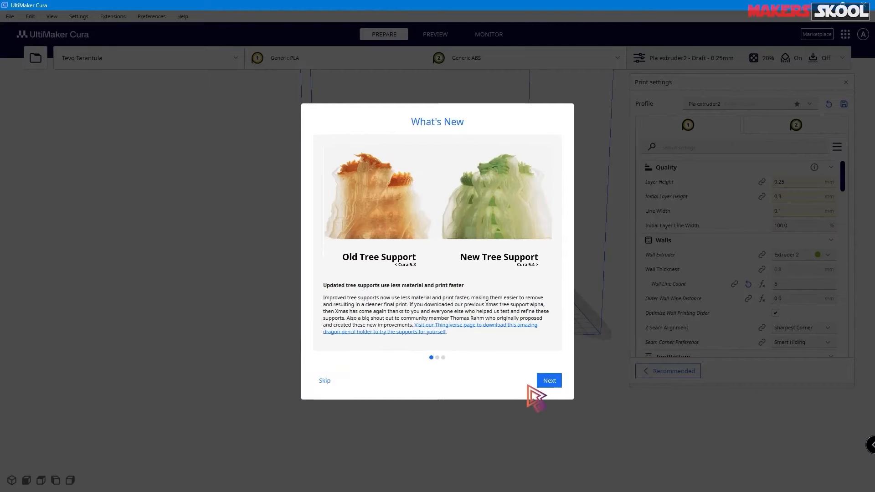
click(549, 381)
click(550, 381)
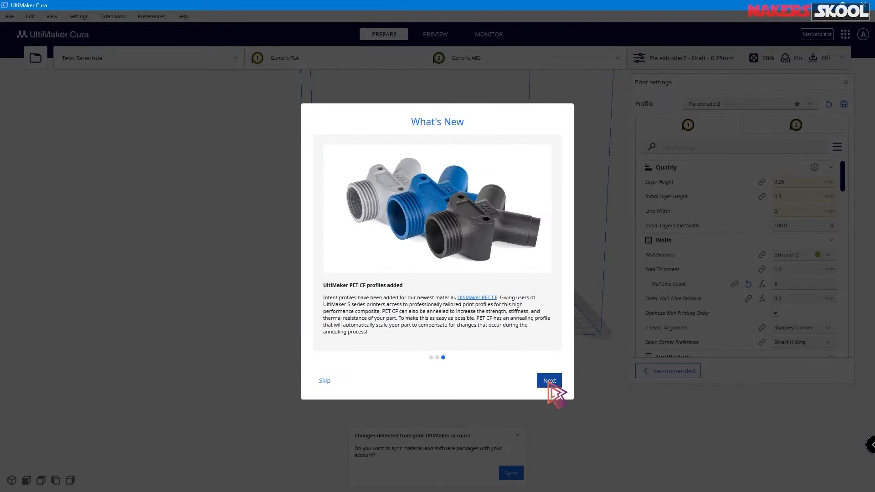
click(549, 381)
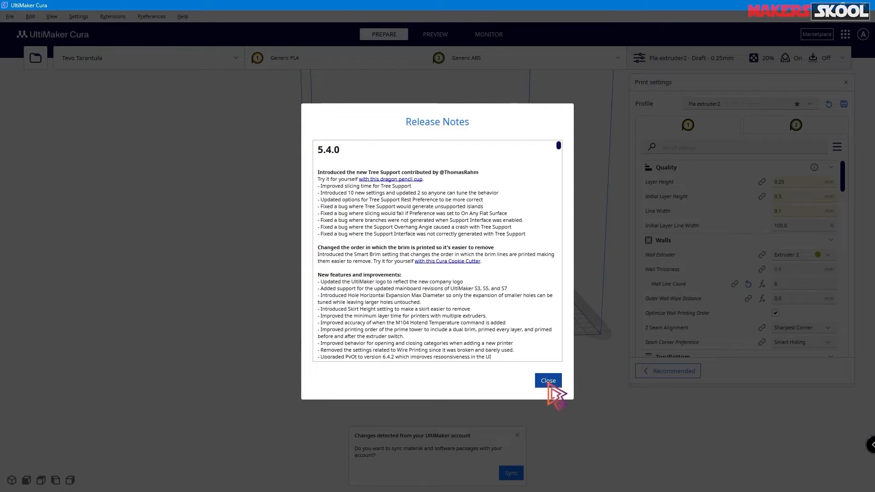
click(548, 380)
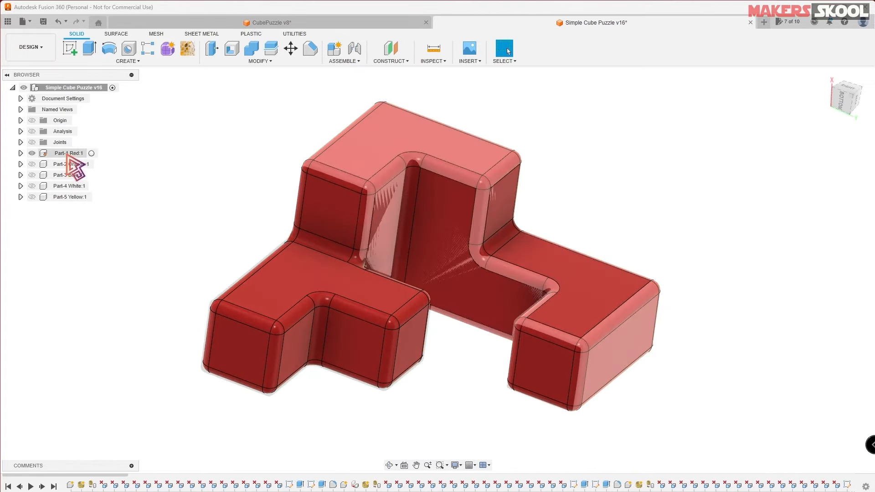
Step: Switch to Fusion 360 and set up a Save As Mesh export of Part-1 Red as binary STL in millimetres with medium refinement
right_click(68, 154)
click(110, 304)
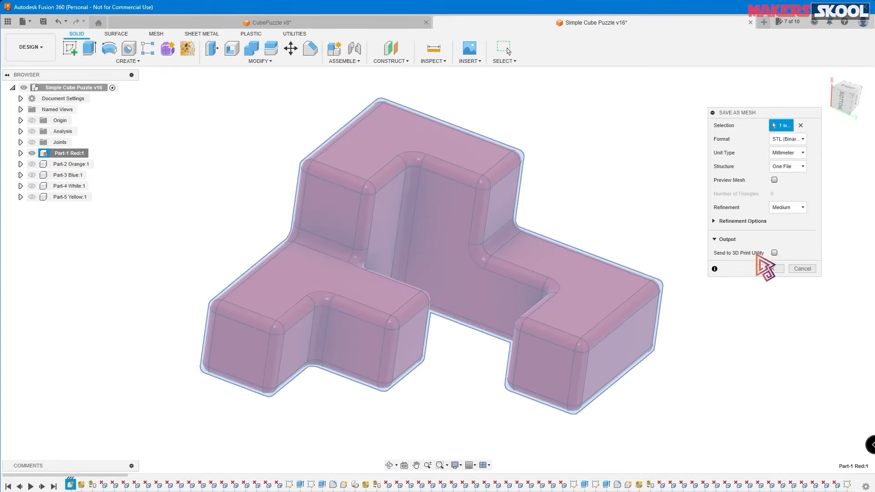
click(769, 270)
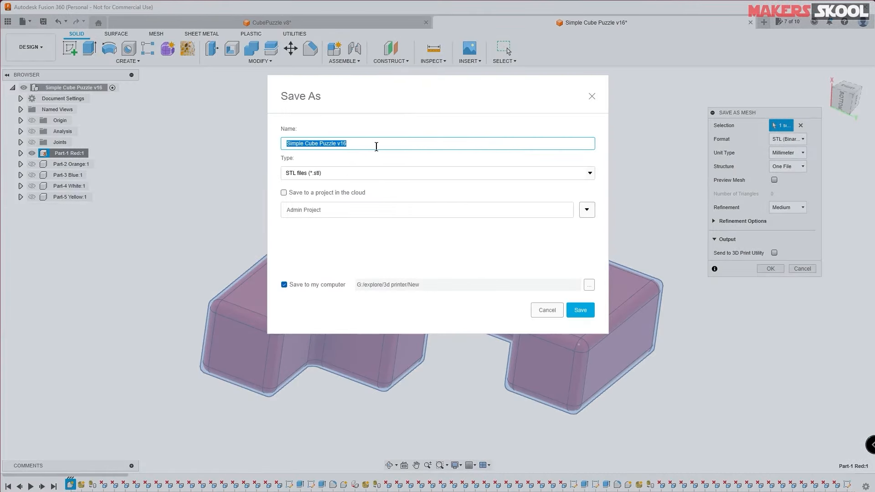
Step: Save the STL as Part1red to both the cloud Admin Project and the computer folder G:/explore/3d printer/New
click(284, 284)
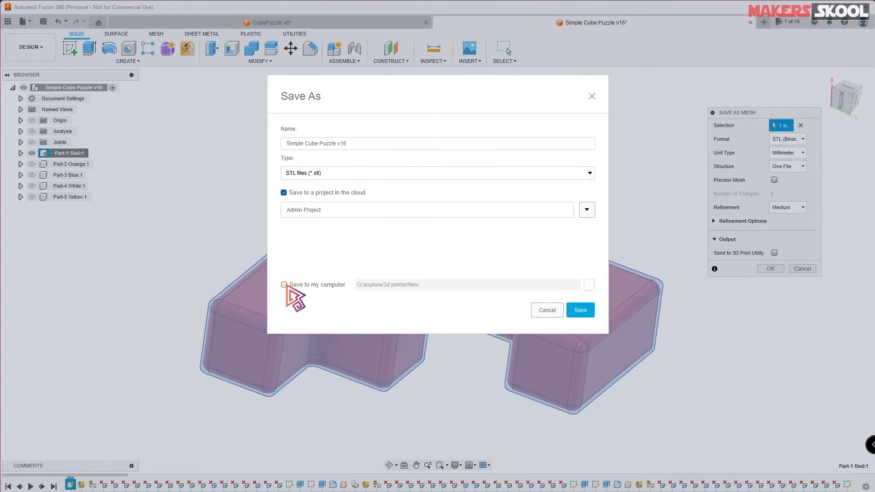
click(284, 285)
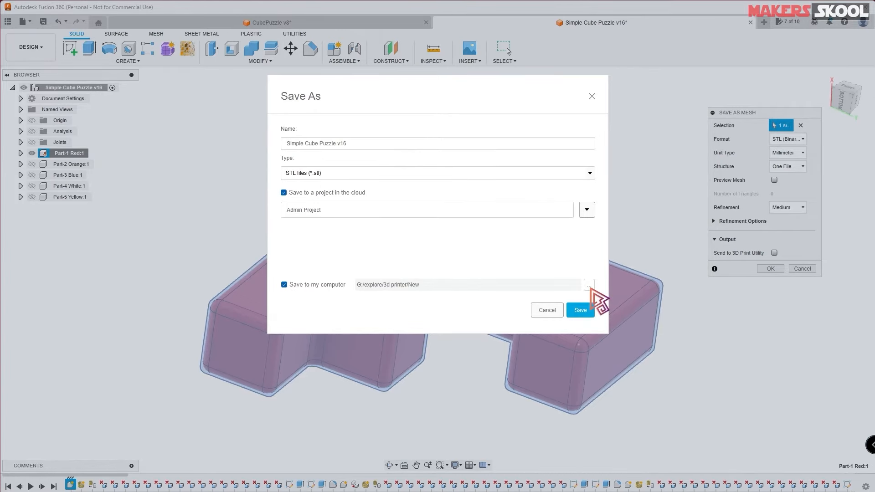
click(588, 285)
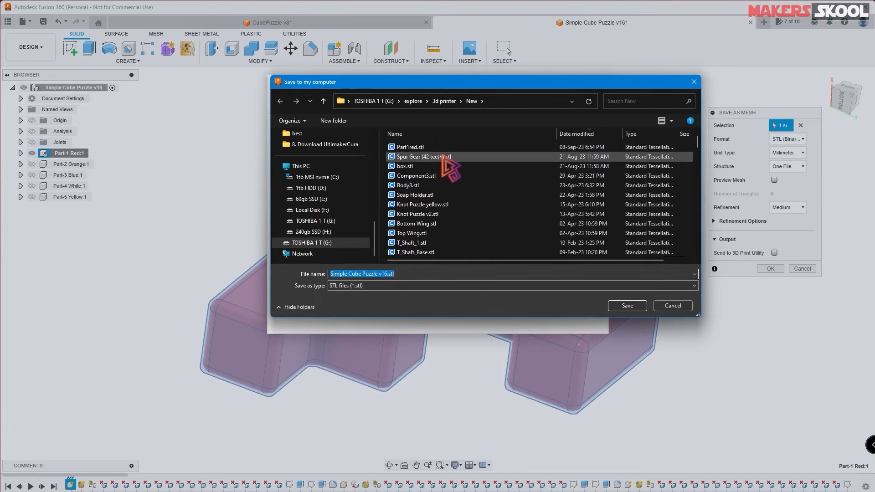
text(Part1red.stl)
key(Down)
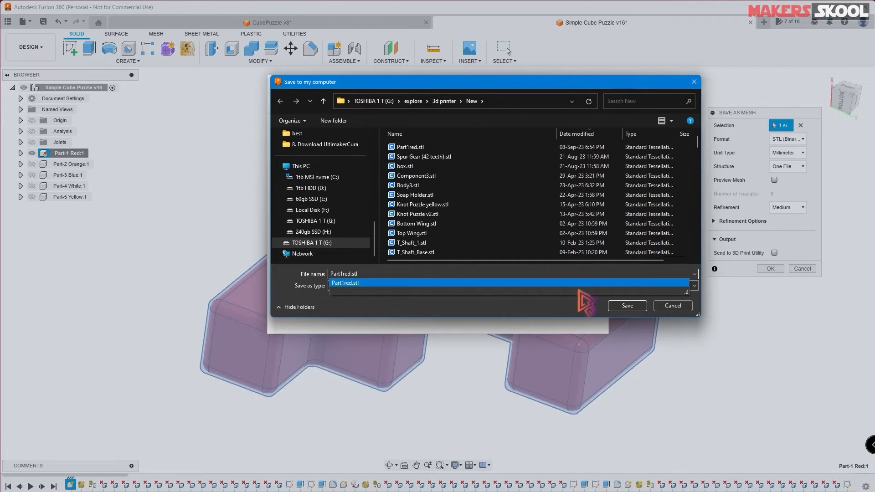
click(627, 307)
click(627, 306)
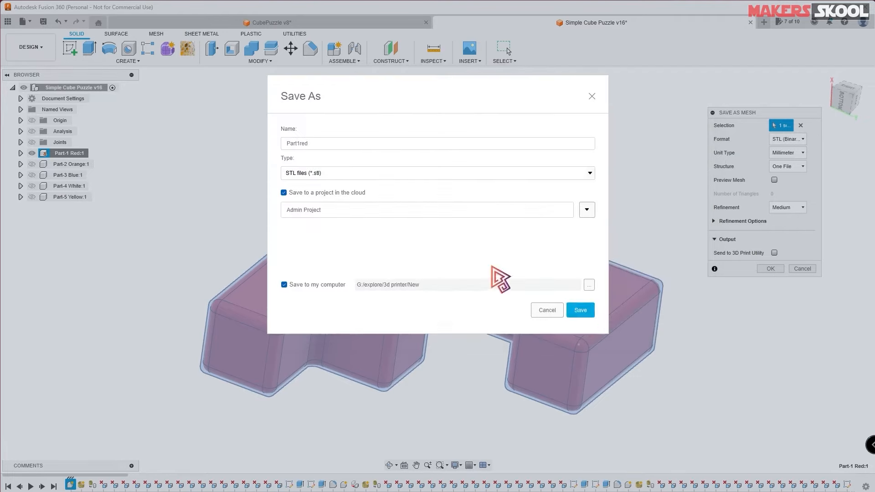
click(580, 310)
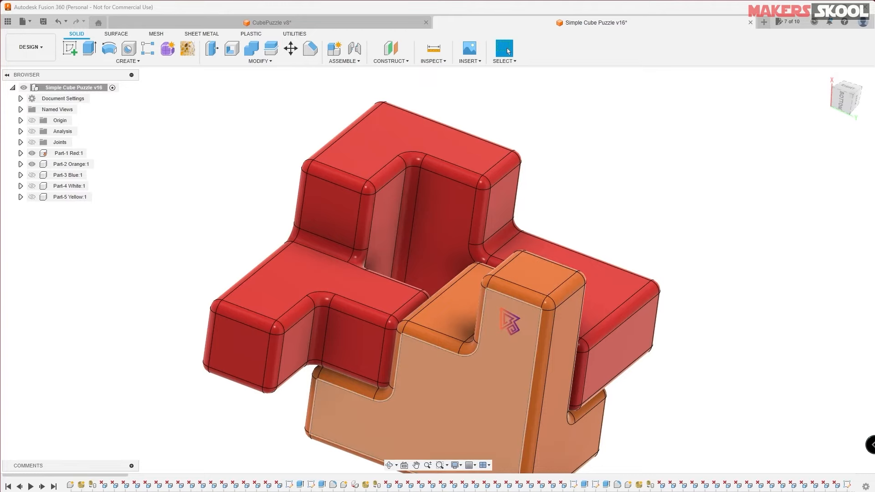
Step: Start a Save As Mesh export of Part-2 Orange with Send to 3D Print Utility enabled and Cura as the print utility
right_click(63, 166)
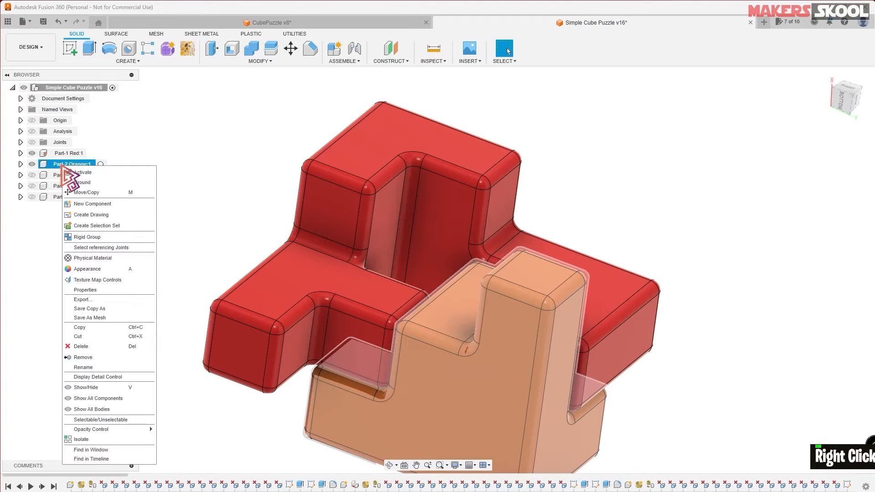
click(90, 318)
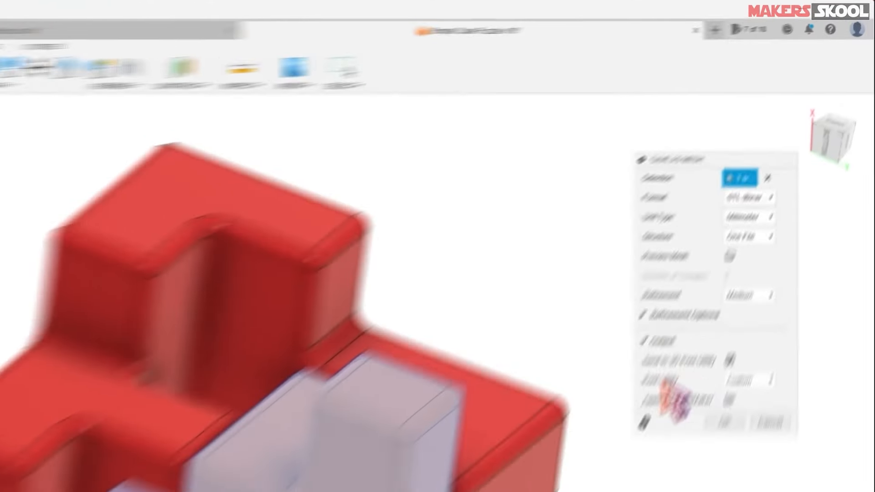
click(773, 252)
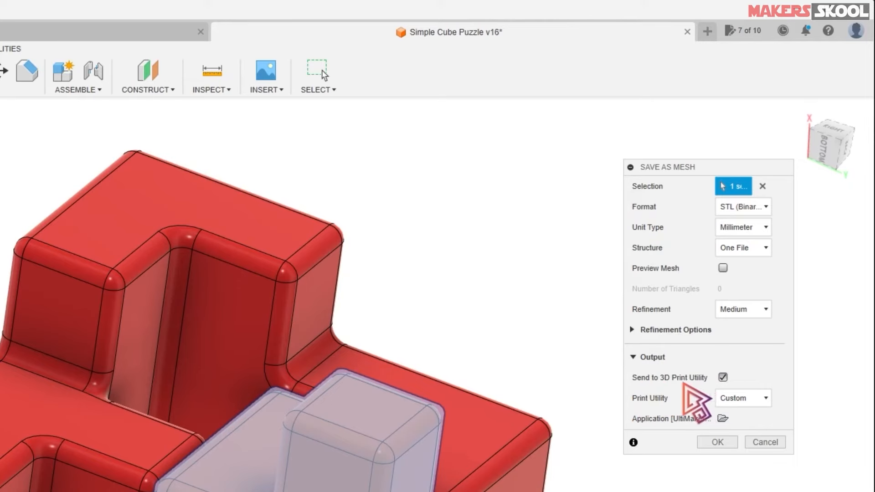
click(757, 403)
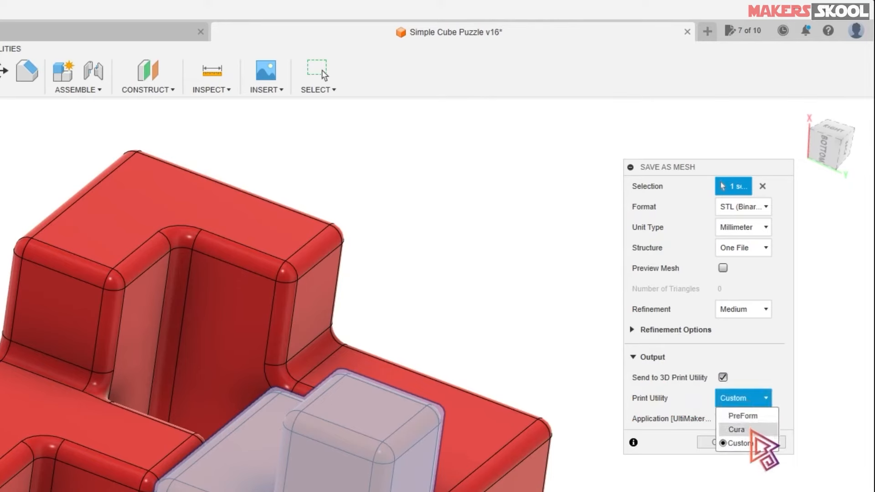
click(751, 430)
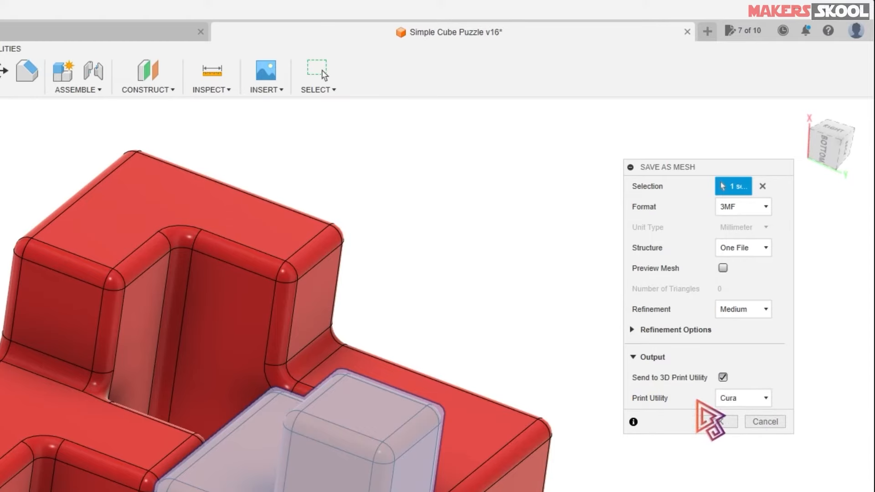
Step: Try a Custom print utility for the Part-2 Orange export and browse the computer for its application
click(750, 401)
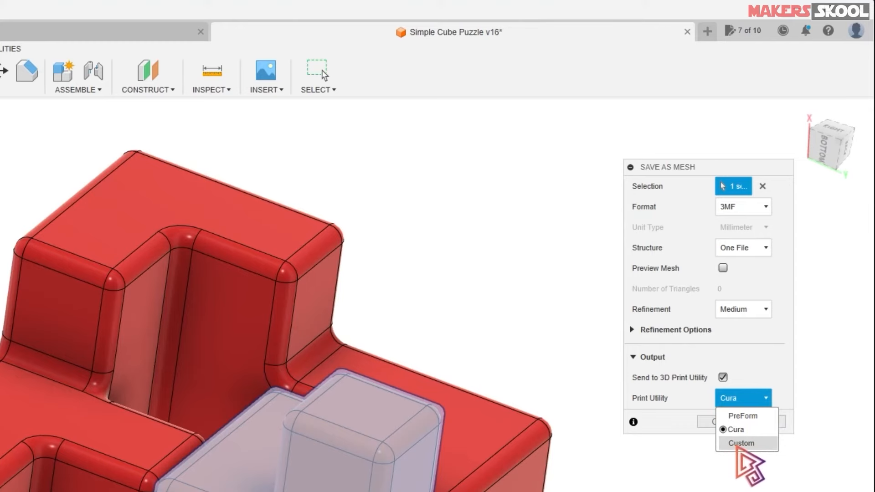
click(739, 444)
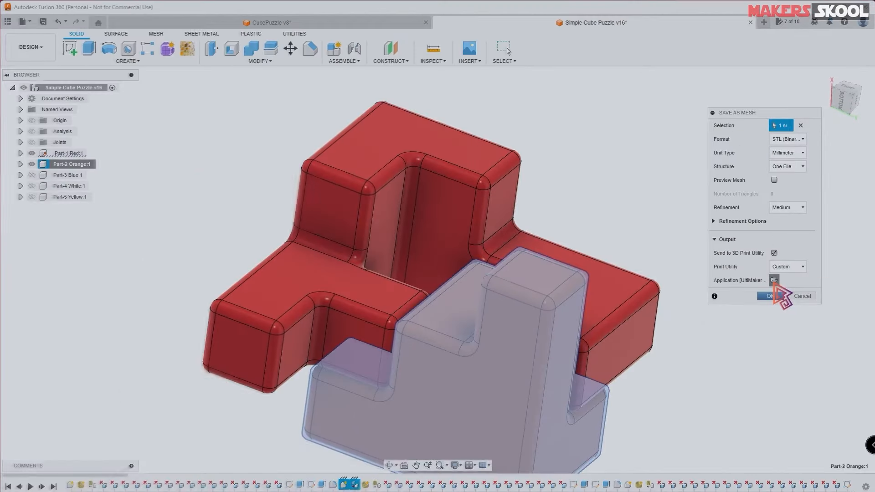
click(723, 419)
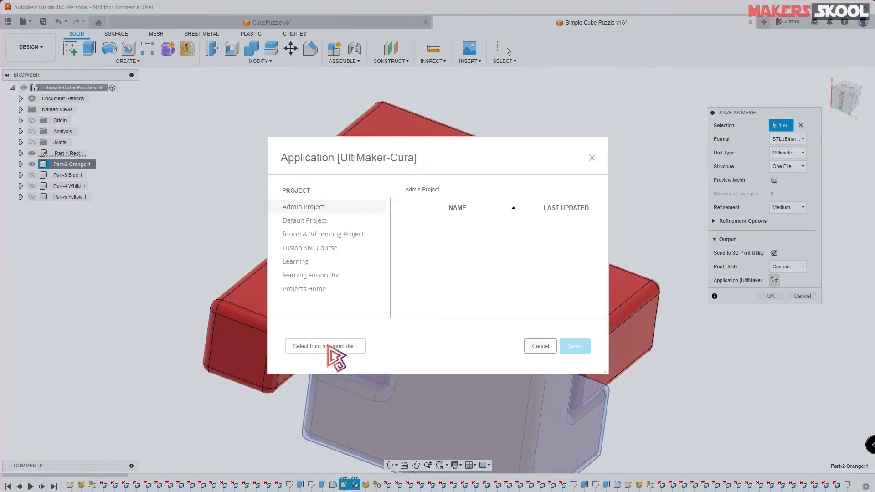
click(324, 346)
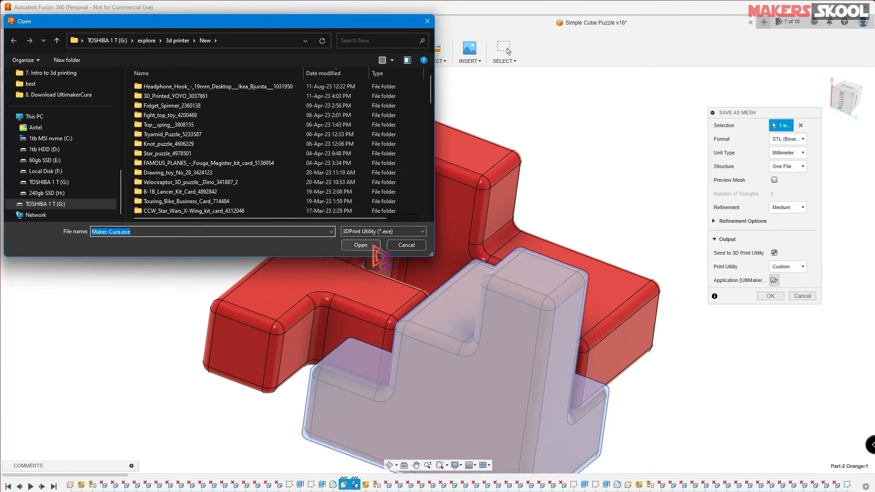
click(406, 245)
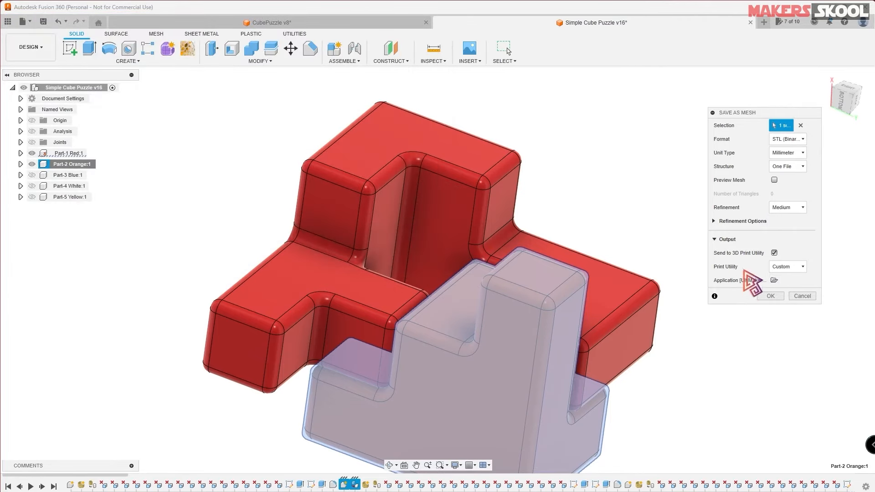
Step: Choose Cura as the print utility and send the Part-2 Orange mesh to it
click(787, 270)
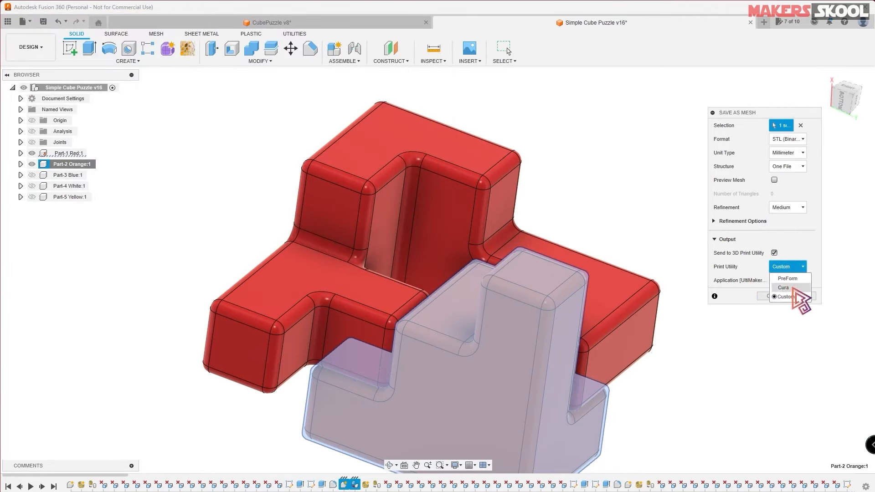
click(788, 287)
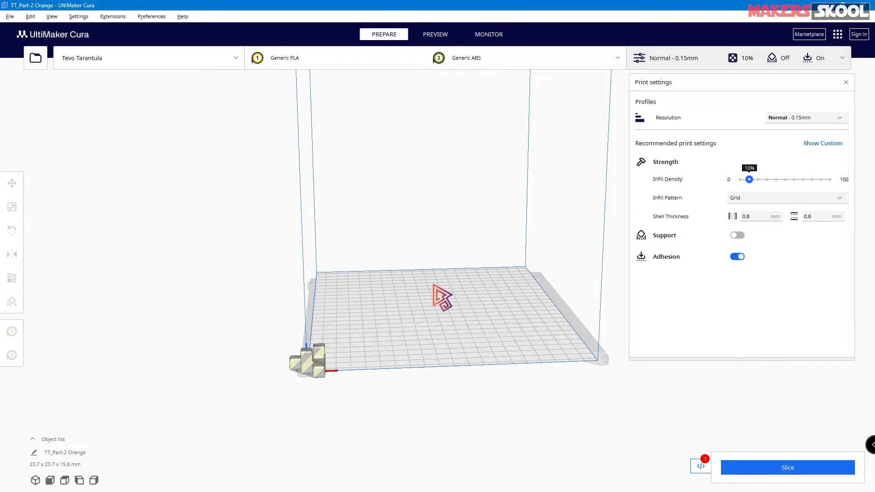
Step: Examine the Part-2 Orange model on the build plate from different angles and distances
mouse_move(434, 285)
right_down()
mouse_move(121, 279)
mouse_move(269, 302)
mouse_move(438, 309)
mouse_move(532, 293)
mouse_move(423, 298)
right_up()
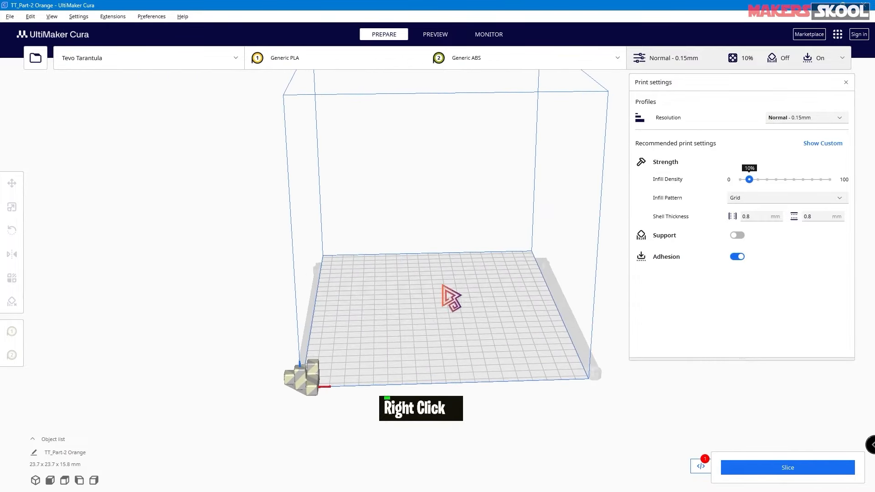
scroll(448, 300, down, 2)
scroll(449, 300, up, 3)
scroll(449, 301, down, 3)
scroll(448, 301, up, 3)
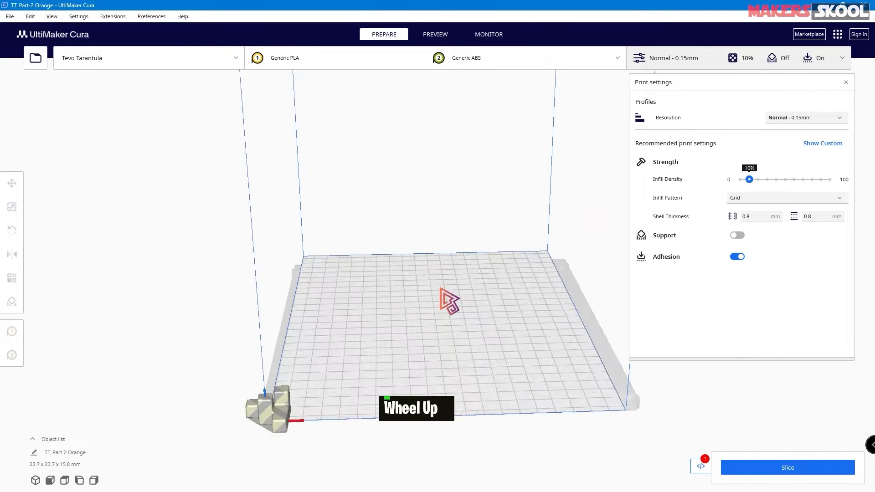
scroll(448, 301, down, 3)
scroll(449, 301, up, 3)
scroll(449, 301, down, 2)
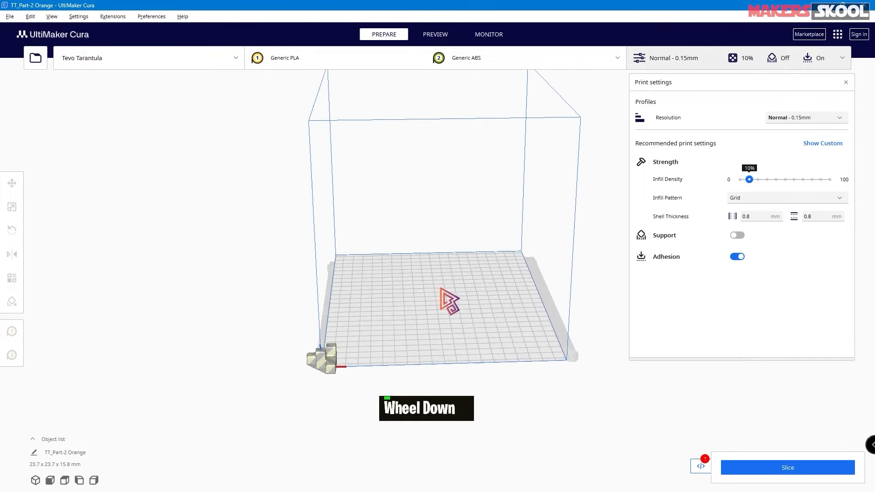
scroll(449, 301, up, 3)
scroll(448, 301, down, 3)
scroll(449, 301, up, 3)
scroll(448, 300, down, 3)
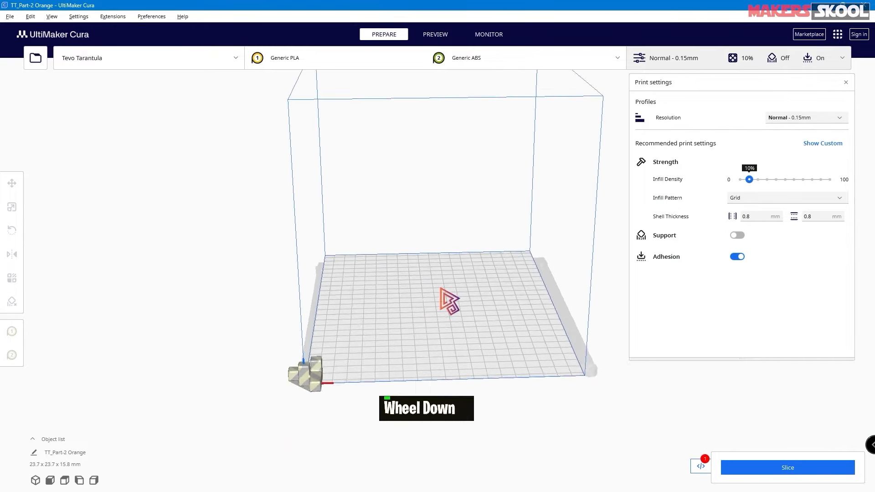
scroll(448, 301, down, 3)
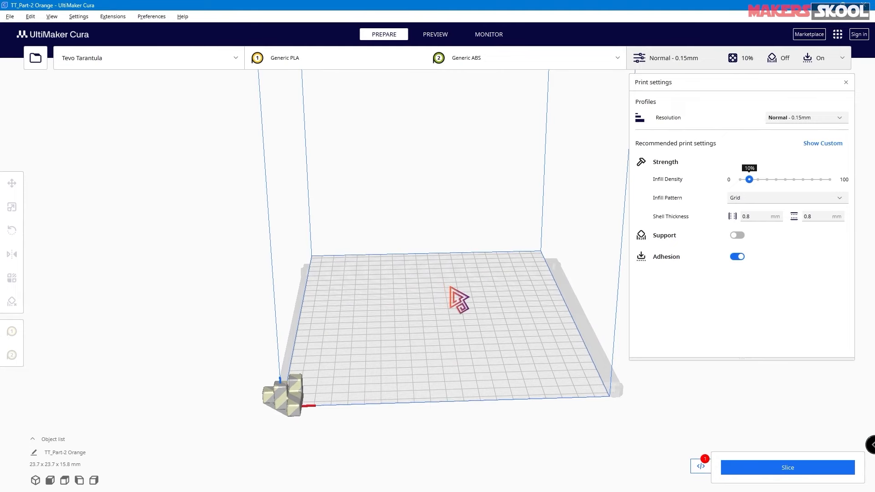
middle_drag(449, 287, 374, 350)
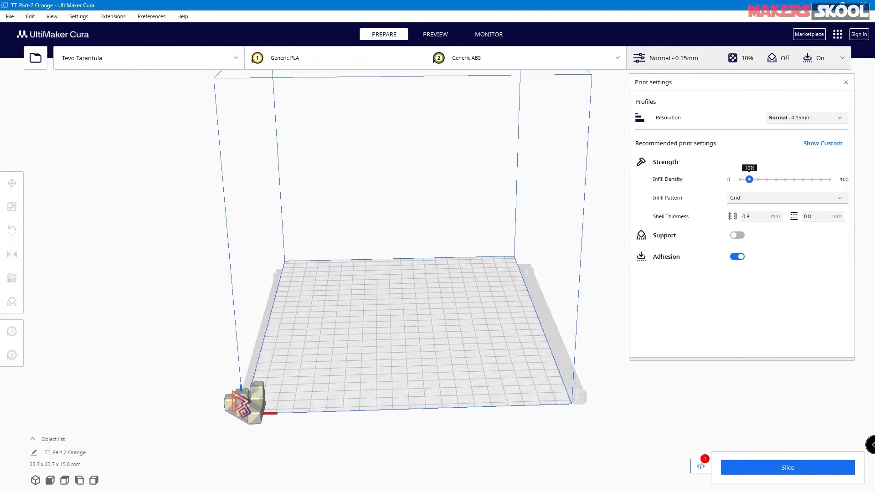
Step: Move the Part-2 Orange model from the front corner to around the middle of the build plate and deselect it
click(255, 412)
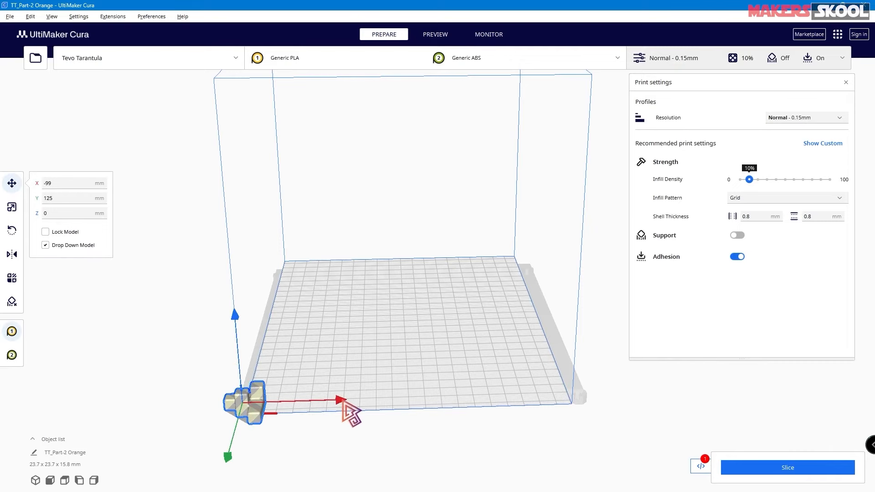
drag(344, 402, 437, 400)
drag(363, 451, 376, 326)
click(477, 326)
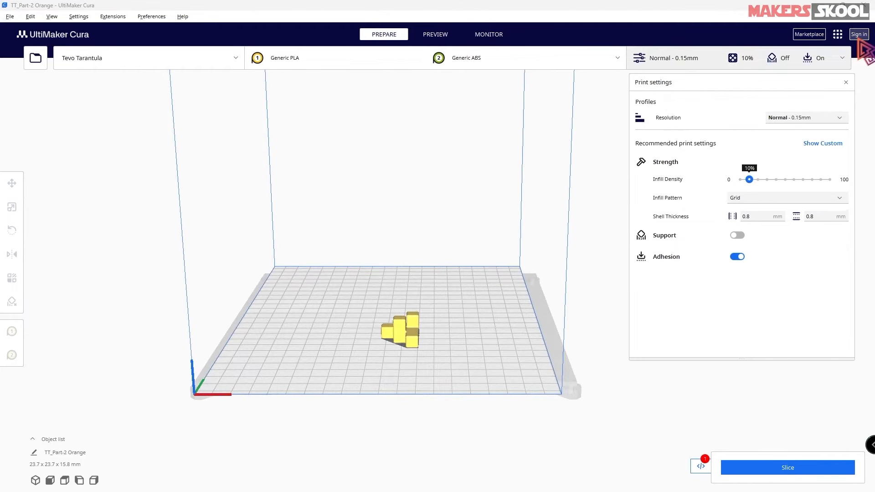
Step: Go to the UltiMaker platform sign-in page in the browser and open the account sign-up form
click(859, 35)
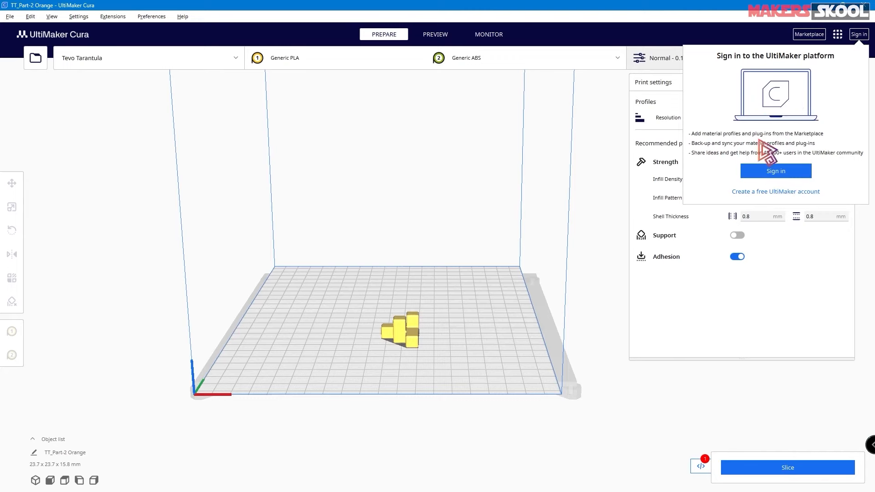
click(774, 174)
key(F11)
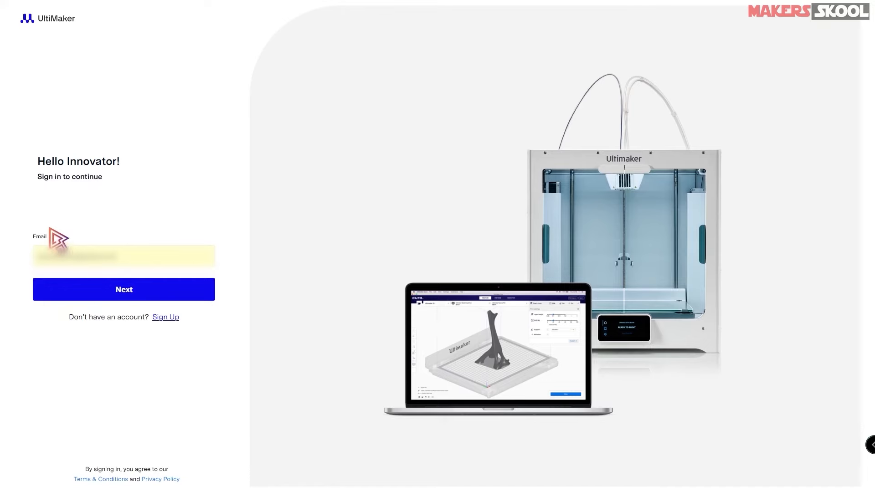
click(167, 321)
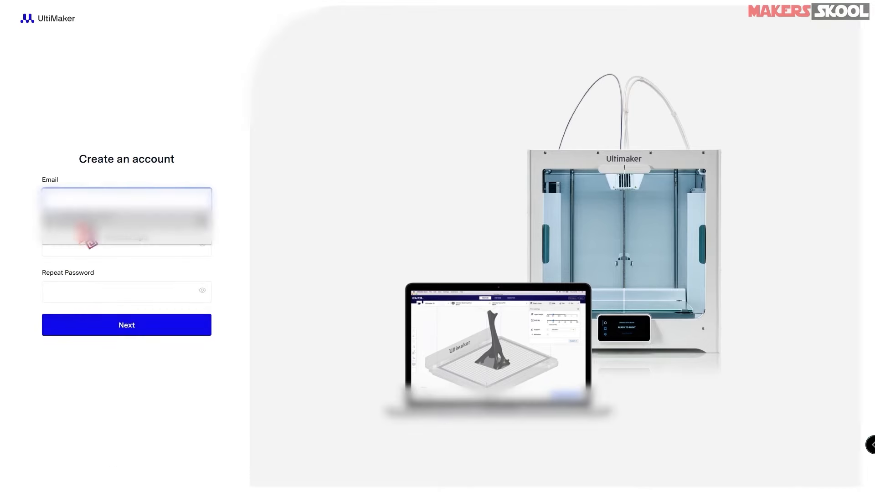
Step: Fill in the saved e-mail and account password, repeat the password, and continue the account creation
click(94, 230)
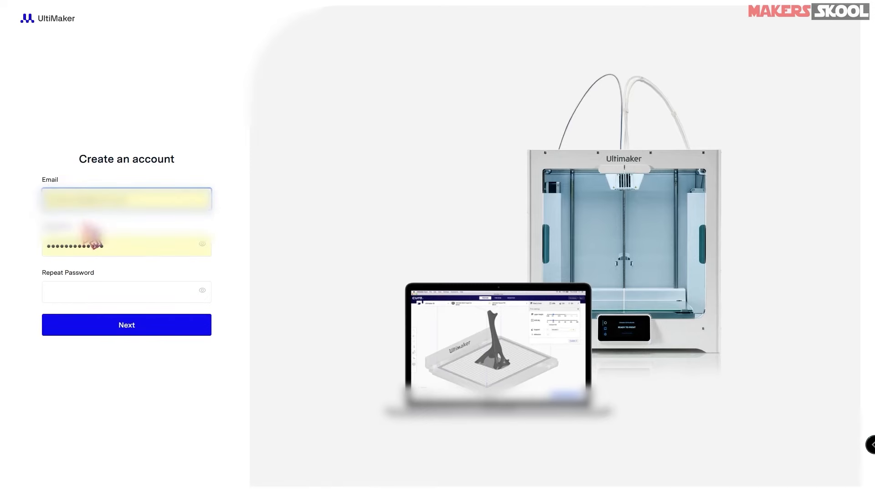
click(57, 289)
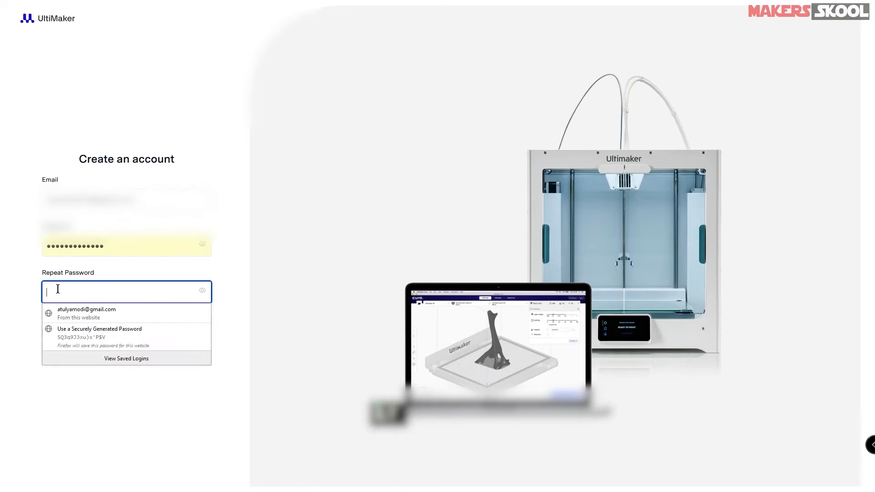
text(••••••)
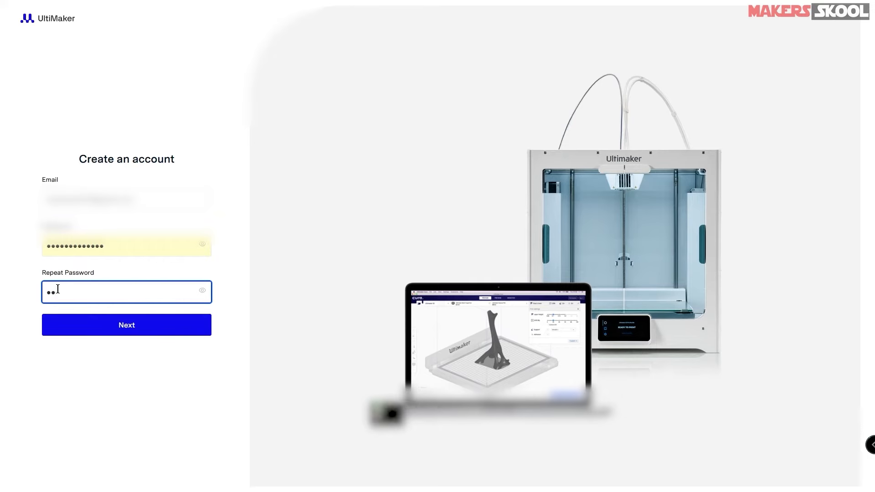
text(•••••••)
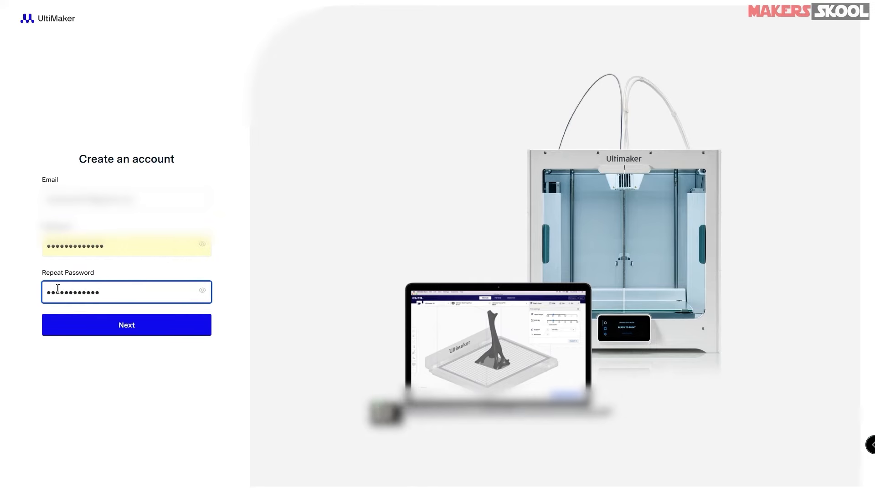
click(124, 328)
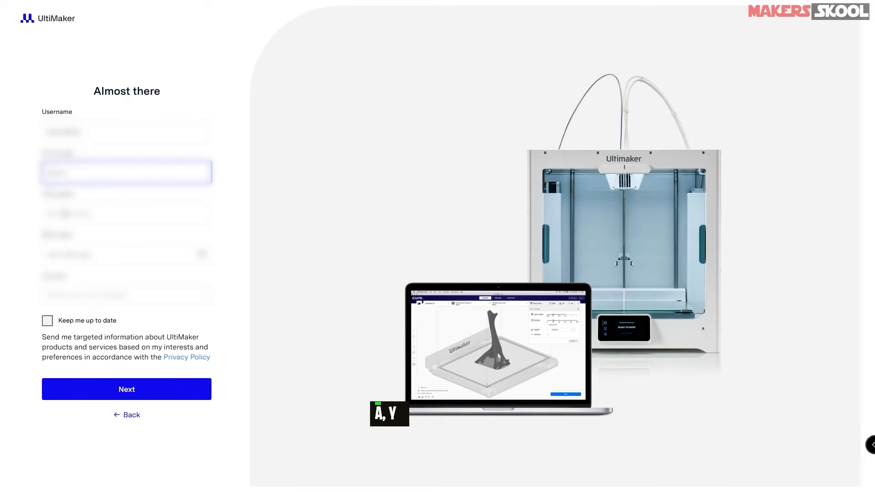
Step: Enter the last name and the remaining personal details in the new account's profile and submit it
click(65, 213)
text(Majid)
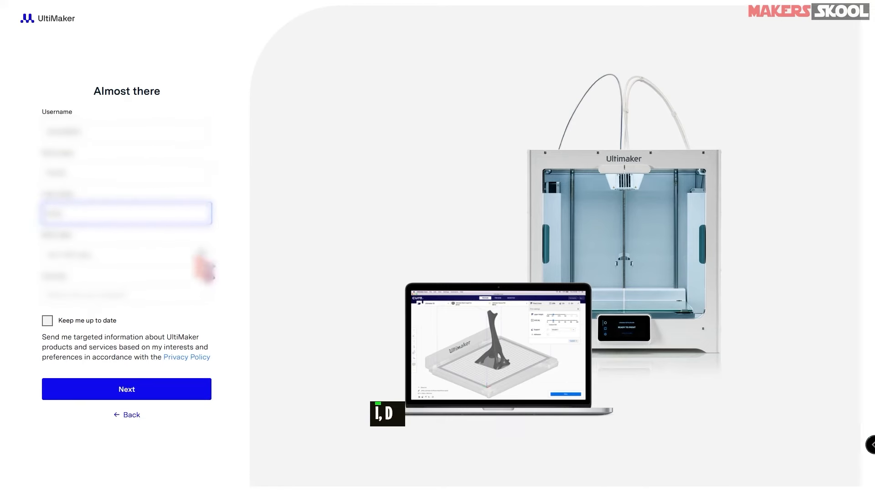
click(199, 252)
click(112, 293)
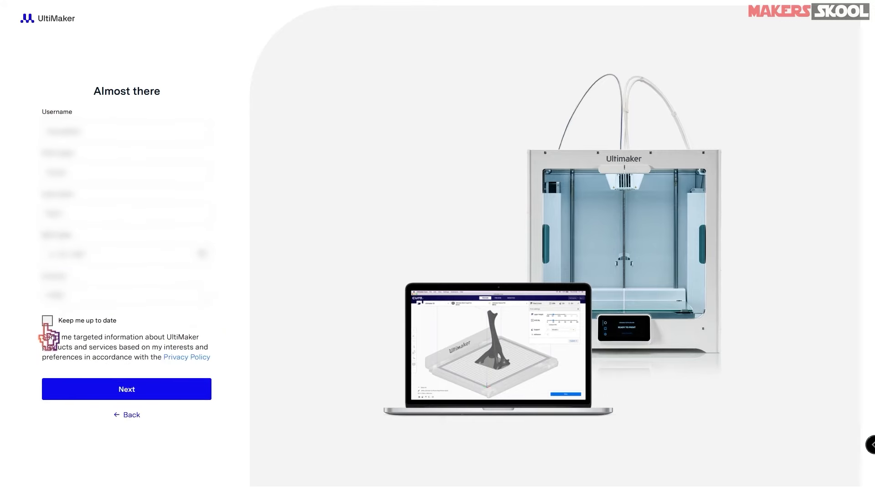
click(133, 389)
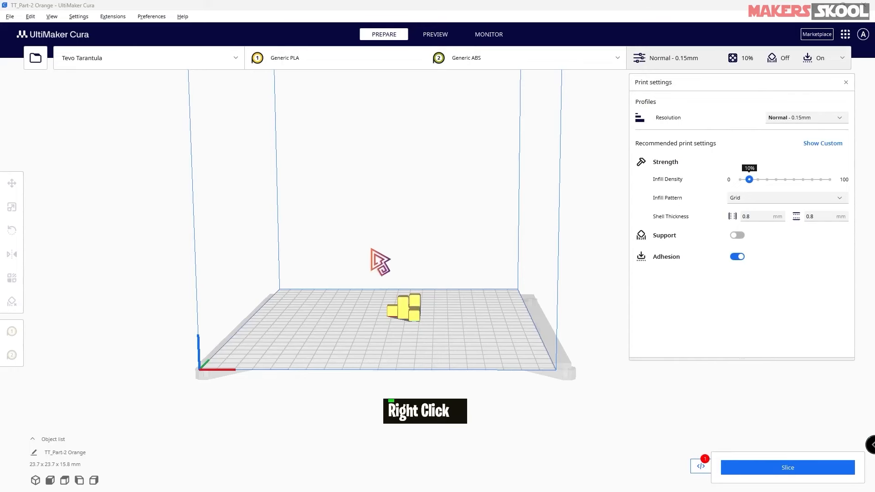
Step: Start adding a non-UltiMaker printer in Cura and open the list of non-networked printers
right_drag(388, 275, 395, 301)
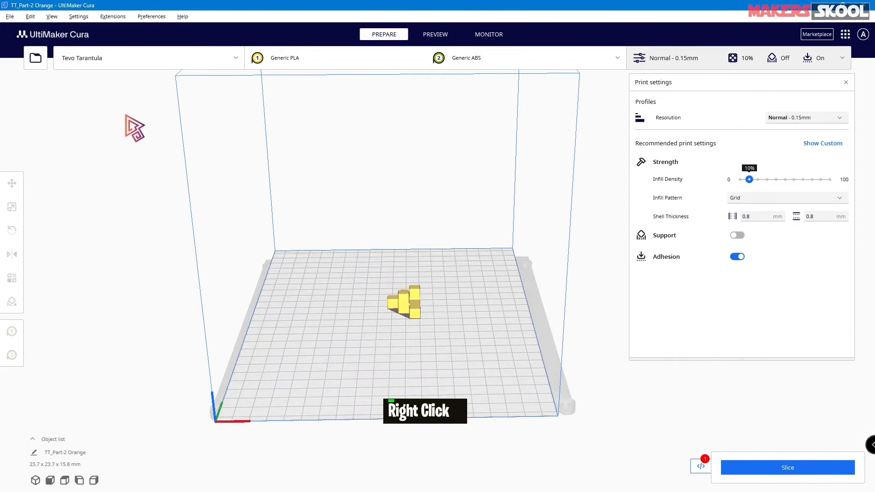
click(181, 62)
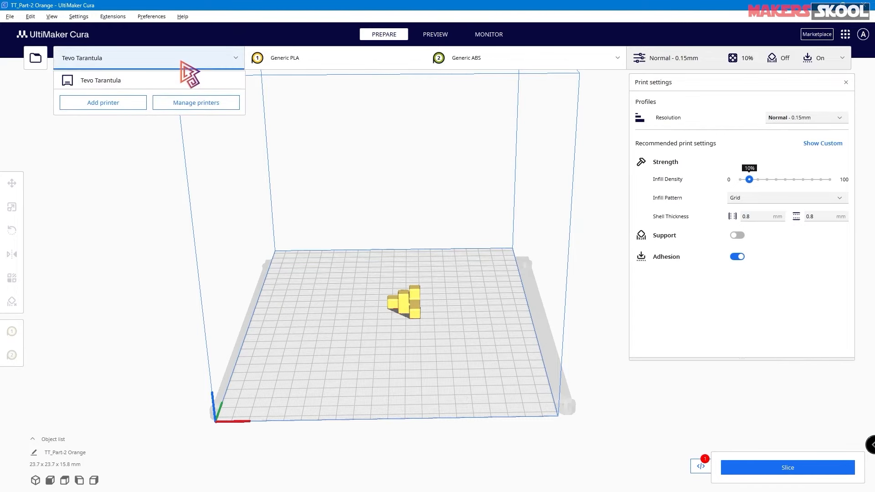
click(103, 102)
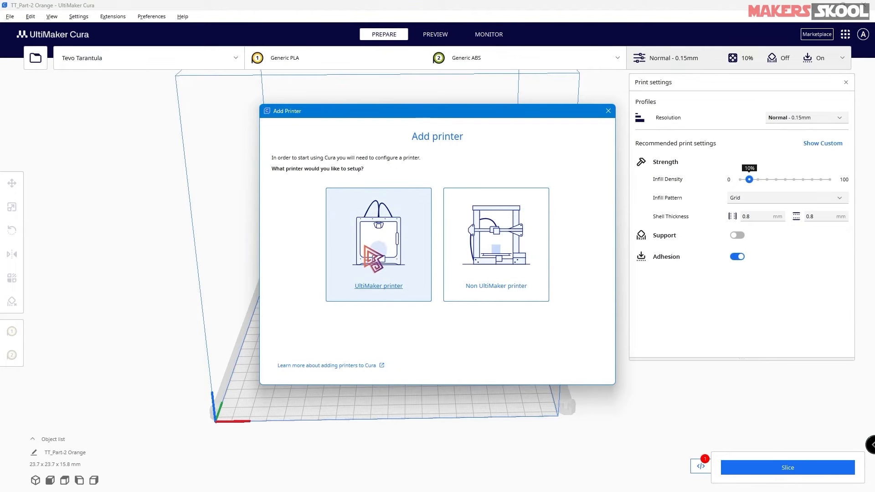
click(496, 249)
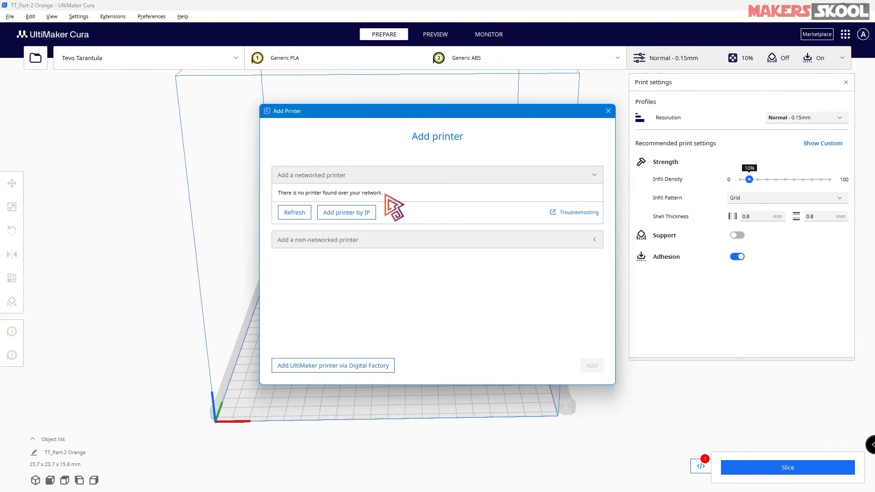
click(395, 242)
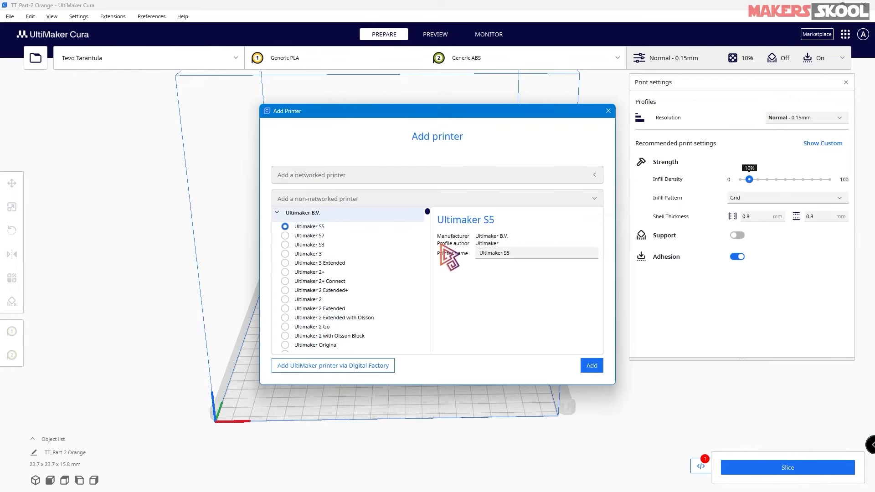
Step: Select the Tevo Tarantula under the manufacturer Tevo and add it as a printer
scroll(371, 282, down, 10)
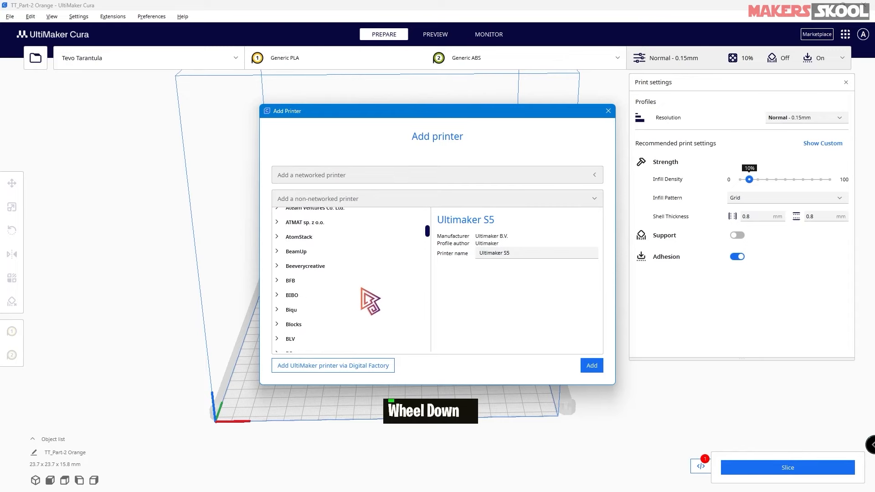
scroll(336, 289, down, 5)
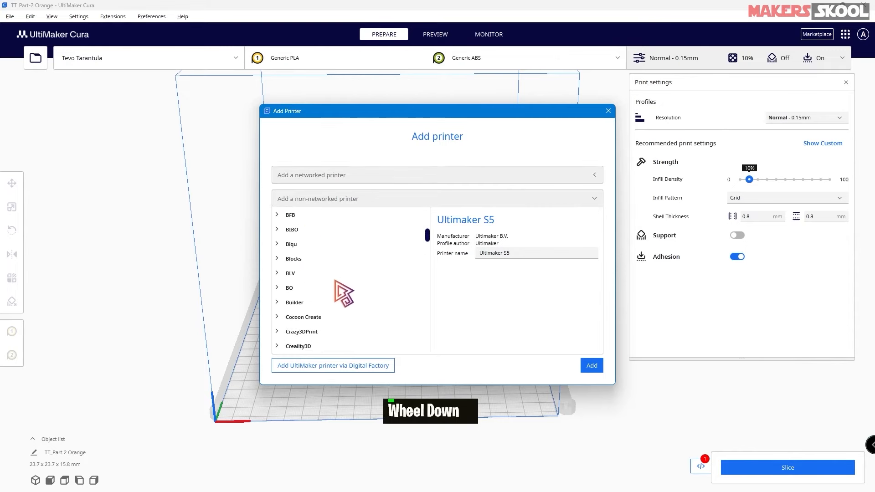
scroll(347, 282, down, 5)
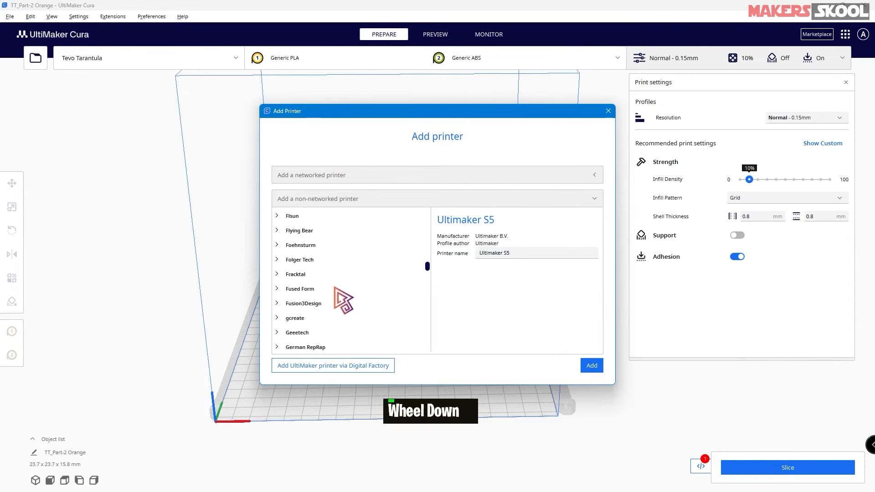
scroll(337, 289, down, 15)
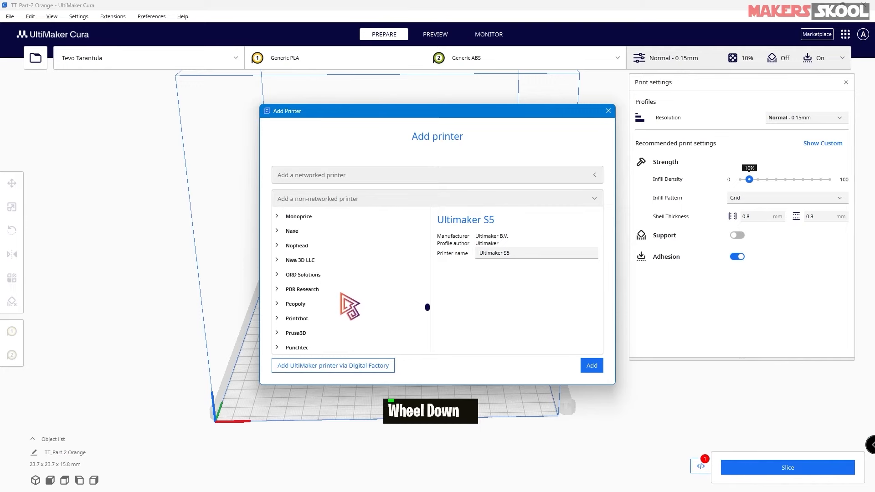
scroll(340, 295, up, 10)
scroll(318, 303, down, 1)
click(301, 333)
scroll(351, 294, down, 7)
scroll(352, 294, up, 6)
scroll(337, 303, down, 1)
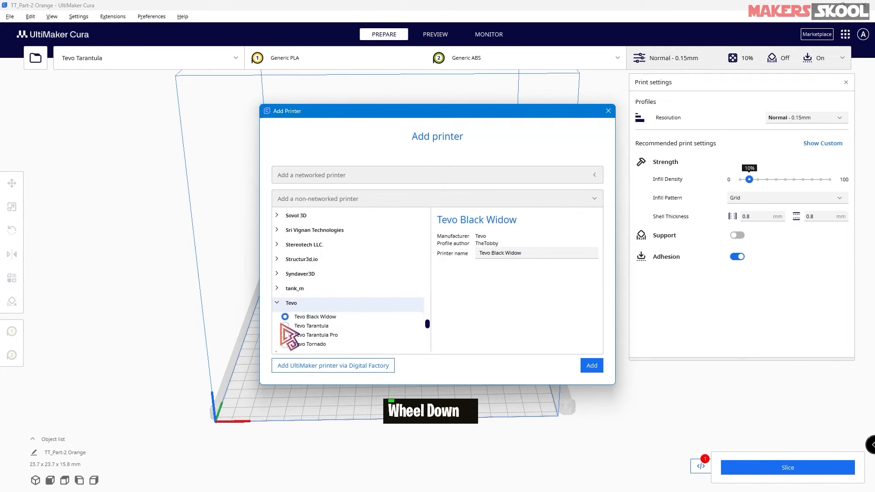
click(285, 326)
scroll(389, 280, down, 1)
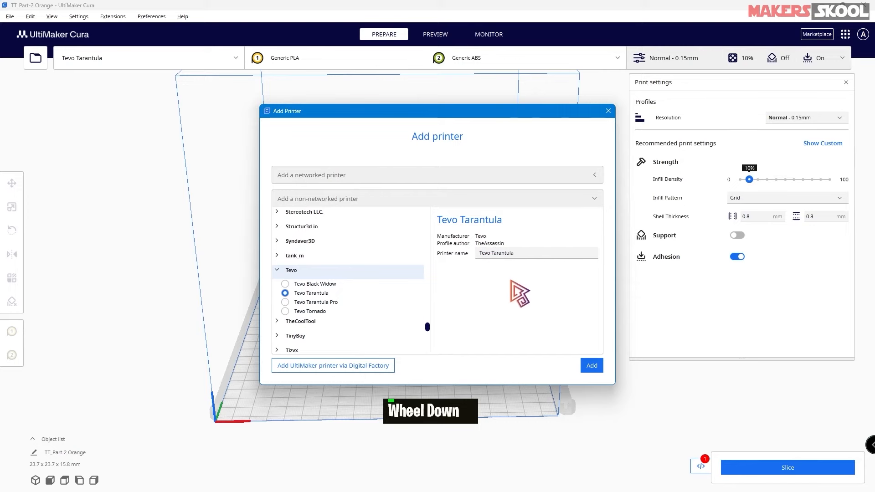
click(588, 369)
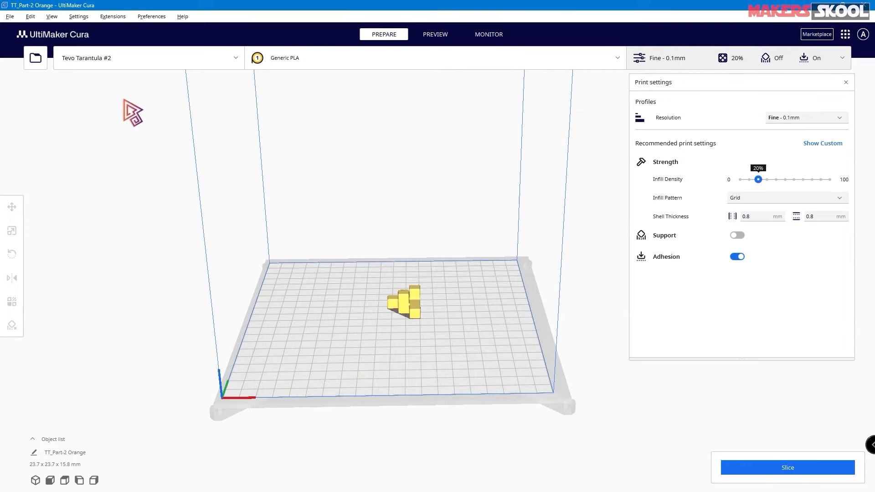
Step: Open the machine settings of the Tevo Tarantula #2 and check the options for the number of extruders
click(205, 63)
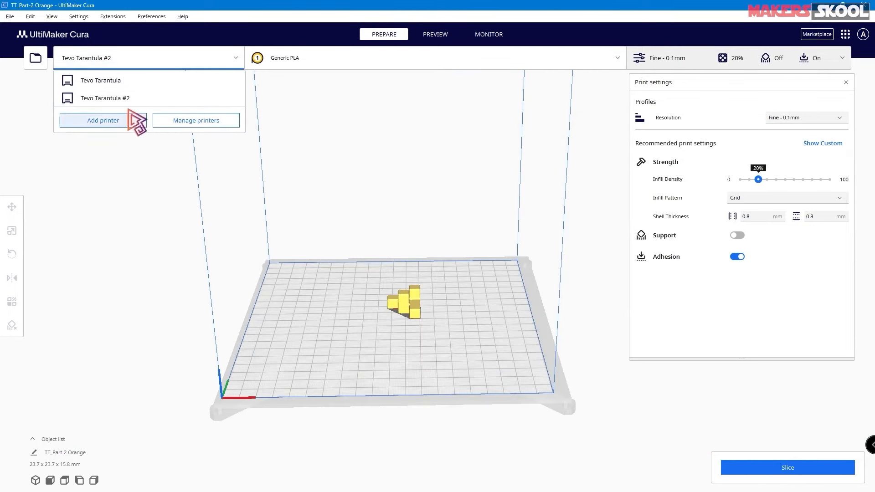
click(191, 121)
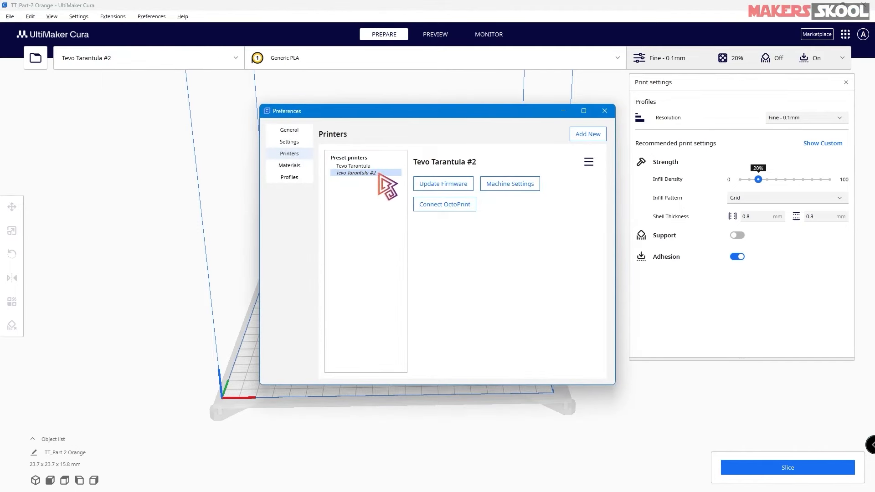
click(510, 185)
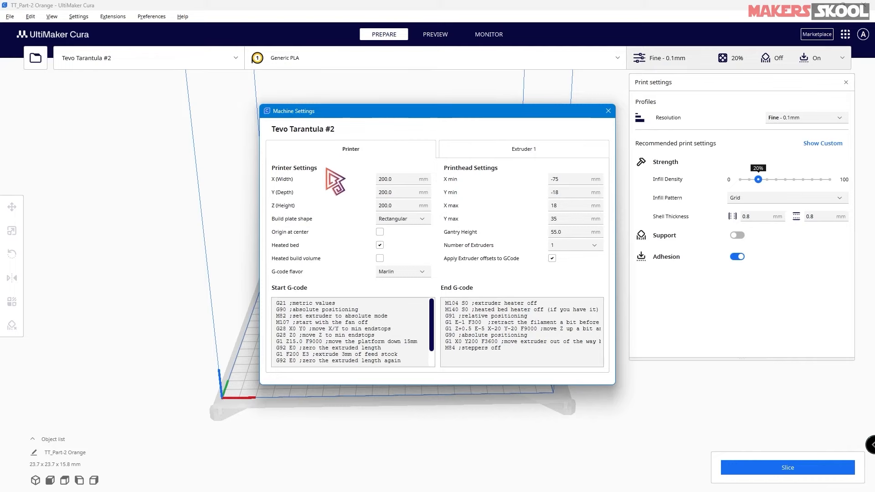
click(571, 248)
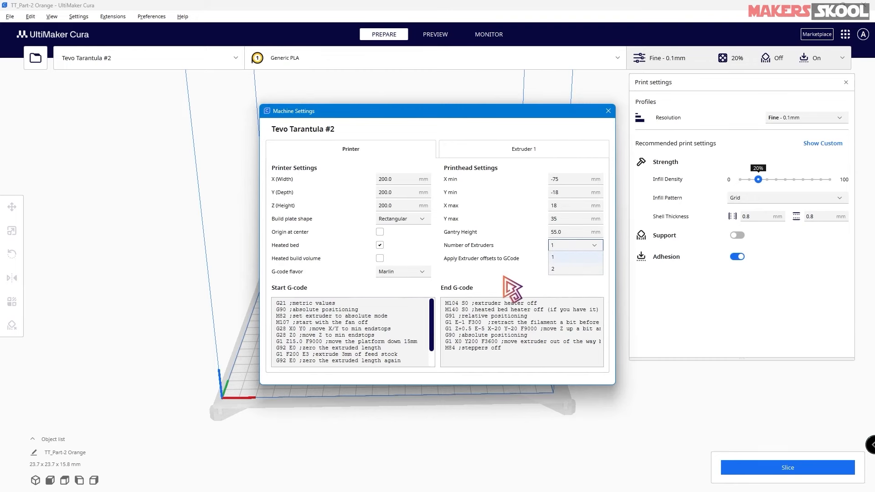
click(501, 275)
Step: Examine the nozzle settings of Extruder 1, return to the printer dimensions and close the machine settings
click(524, 152)
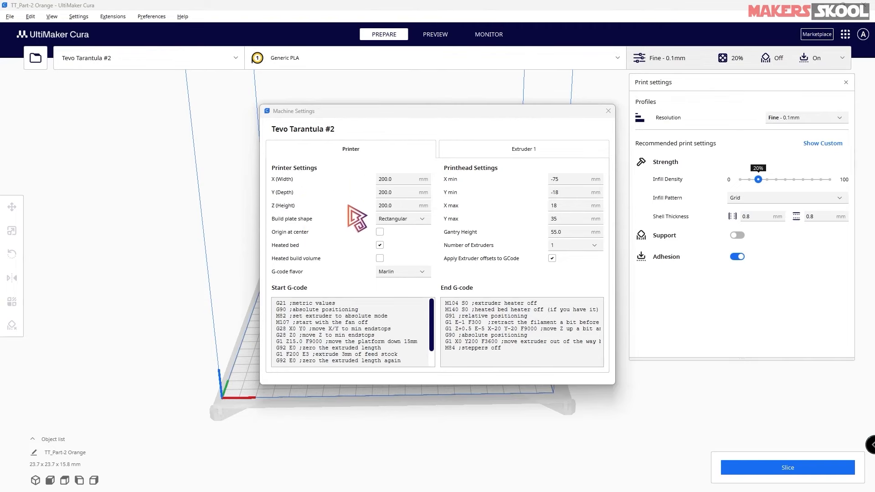
click(504, 149)
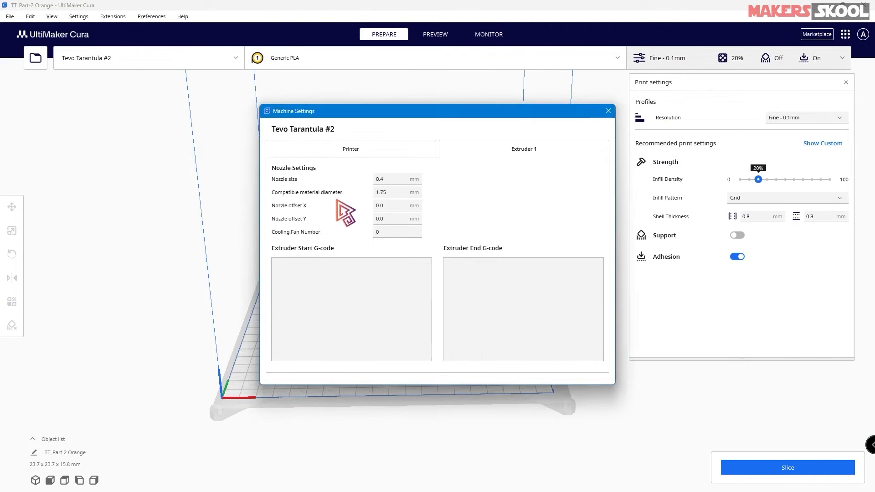
click(344, 151)
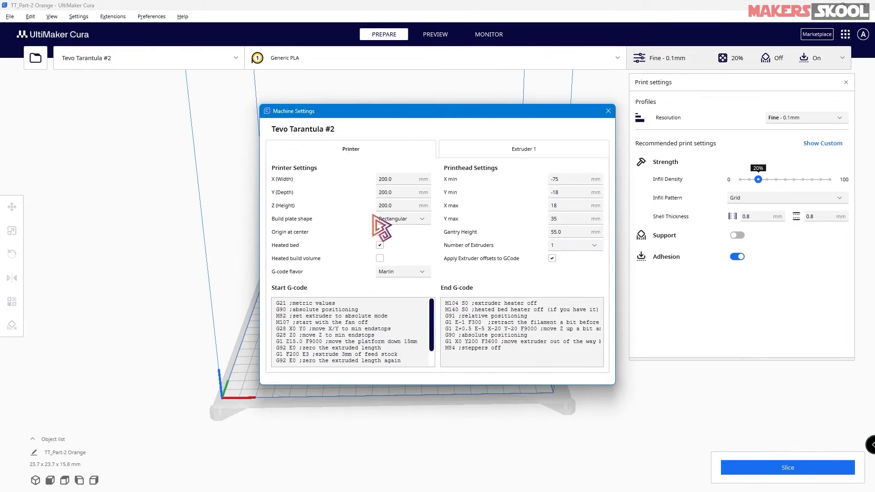
right_drag(528, 256, 536, 275)
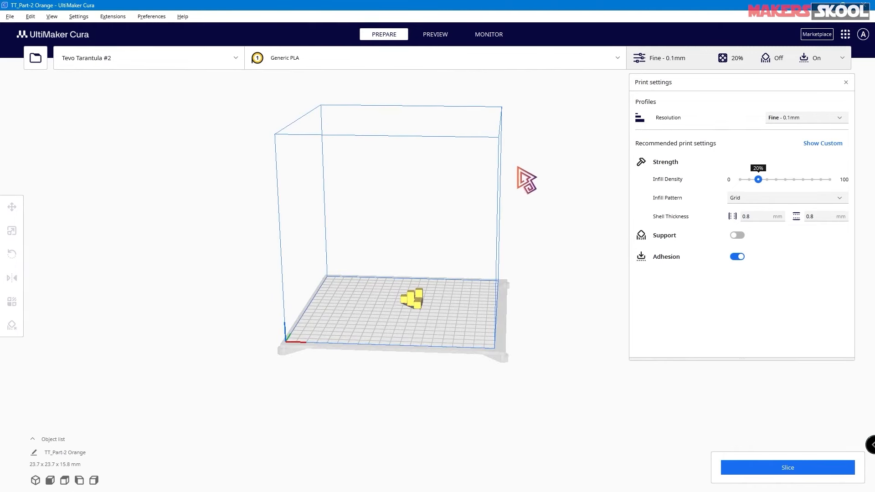
Step: Install the Settings Guide plugin from the Marketplace and close the Marketplace
click(816, 39)
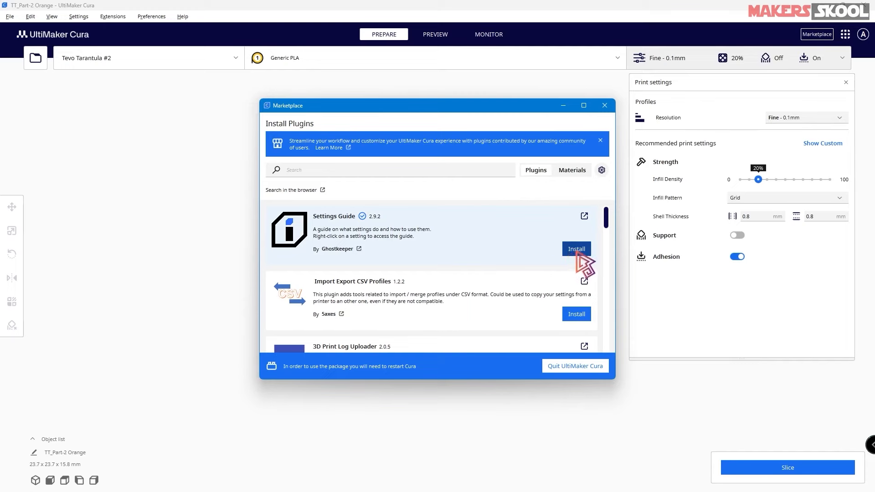
click(577, 249)
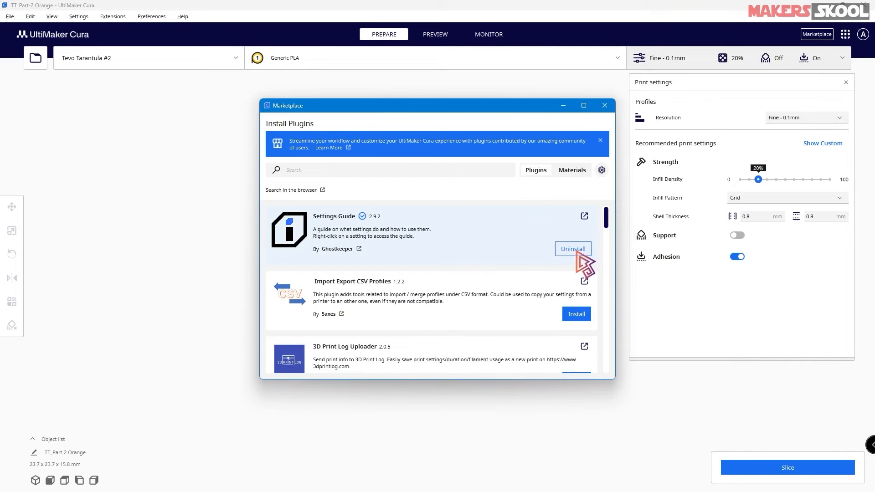
click(605, 105)
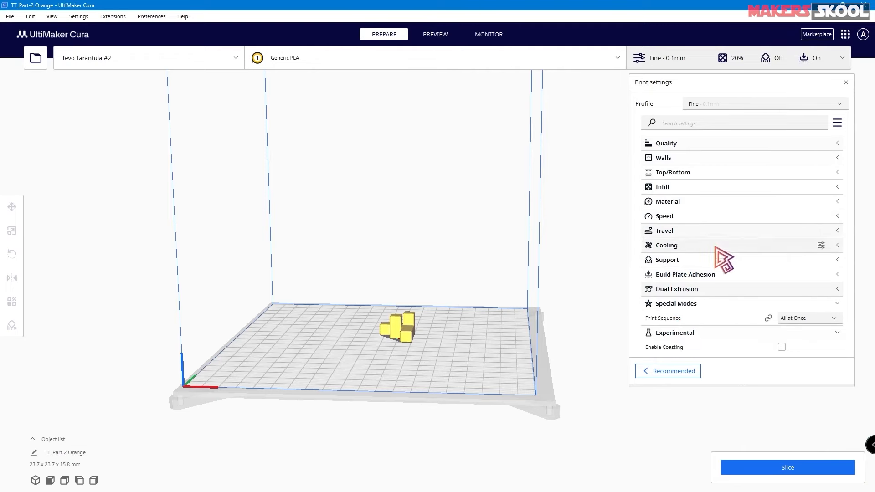
Step: Return to the recommended print settings, slice the orange part with the Draft - 0.2mm profile and open its layer preview
click(669, 373)
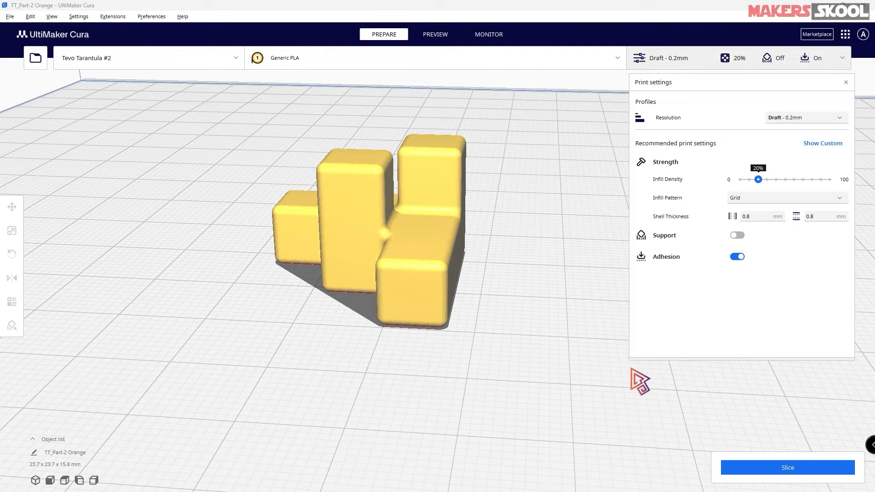
click(778, 470)
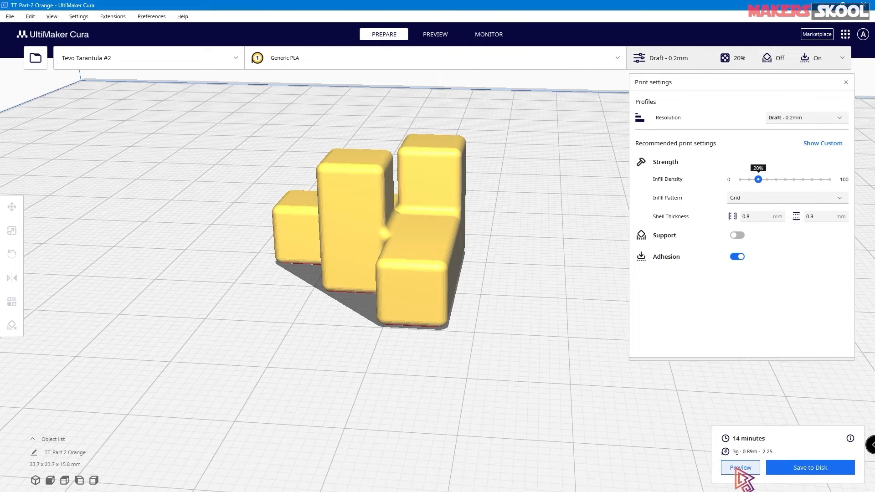
click(747, 474)
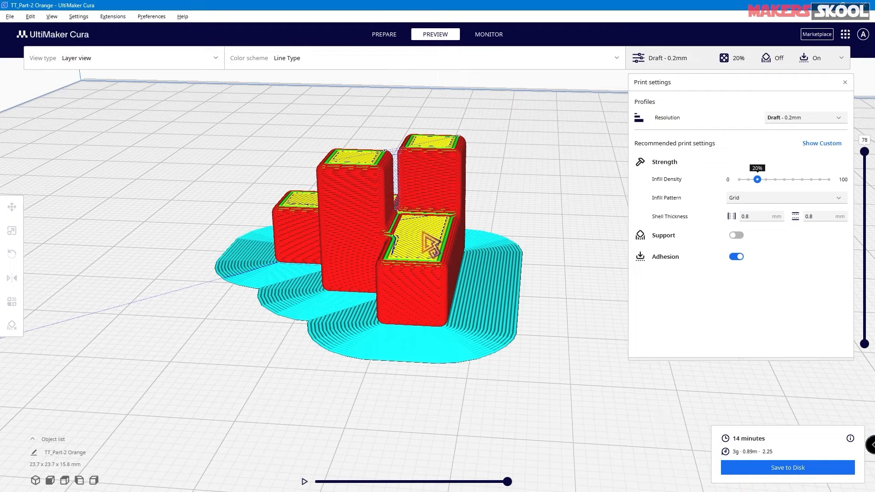
Step: Examine the walls and brim of the sliced part up close and lower the visible layers to layer 25 to inspect the infill
scroll(423, 235, down, 2)
scroll(416, 228, up, 2)
right_drag(464, 245, 464, 231)
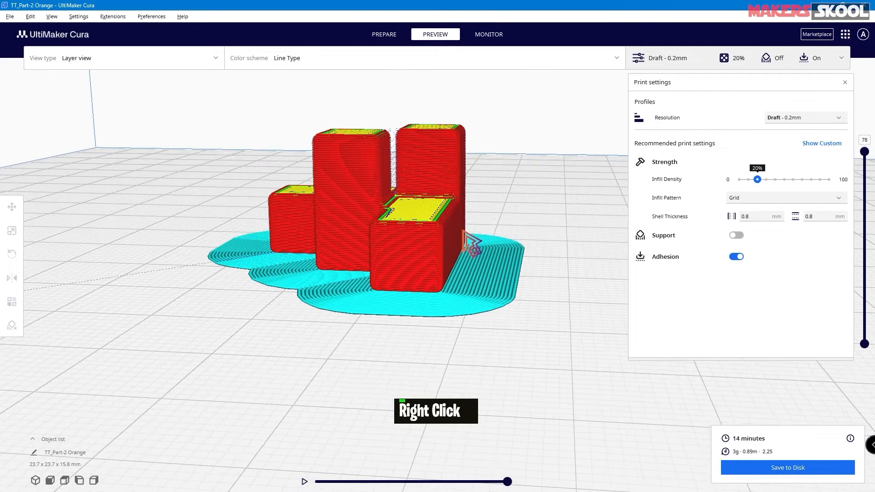
scroll(423, 262, up, 4)
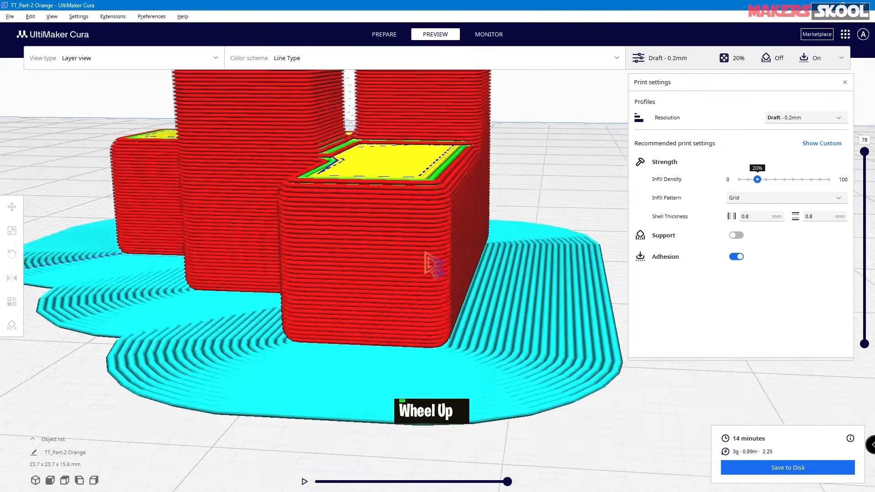
scroll(416, 359, up, 2)
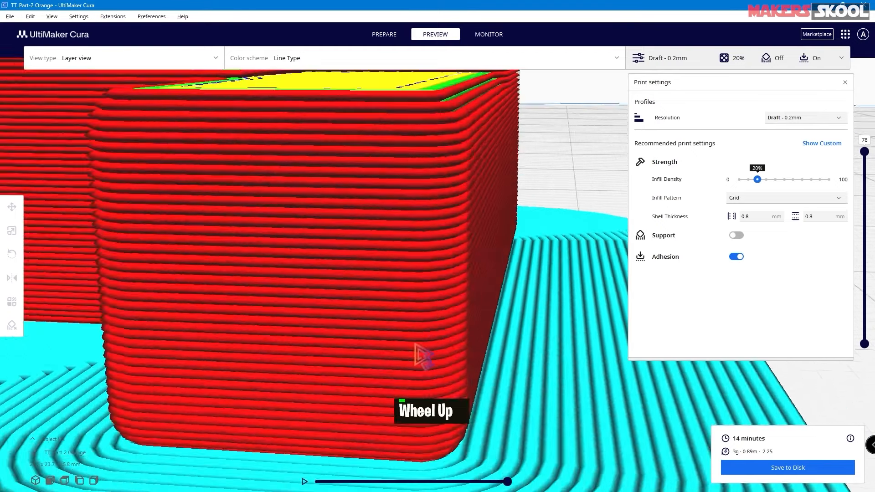
scroll(420, 346, down, 4)
scroll(405, 292, up, 2)
scroll(401, 278, down, 1)
scroll(403, 274, down, 2)
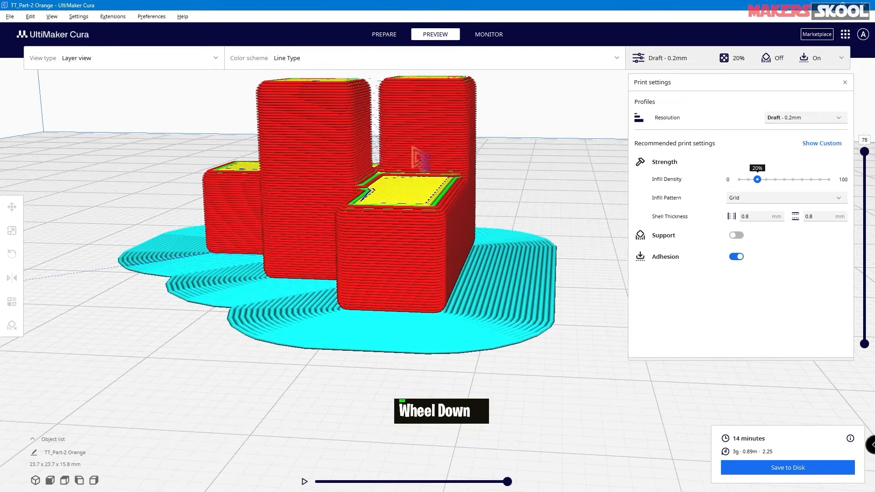
drag(862, 160, 865, 276)
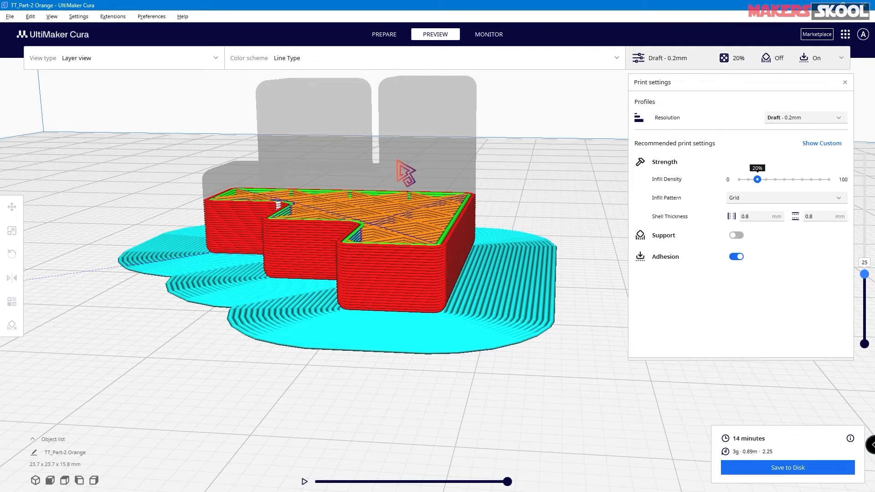
scroll(664, 117, up, 1)
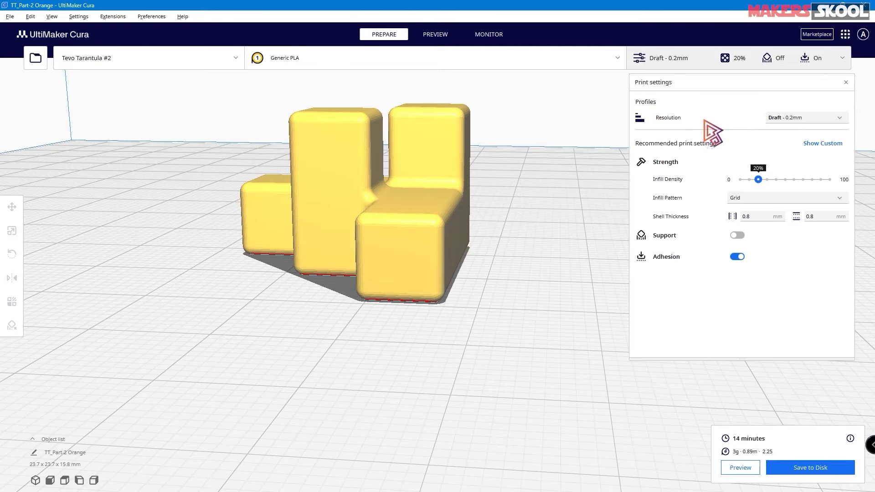
Step: Check the available resolution profiles without changing the selection and inspect the individual layer lines closely in the preview
click(810, 119)
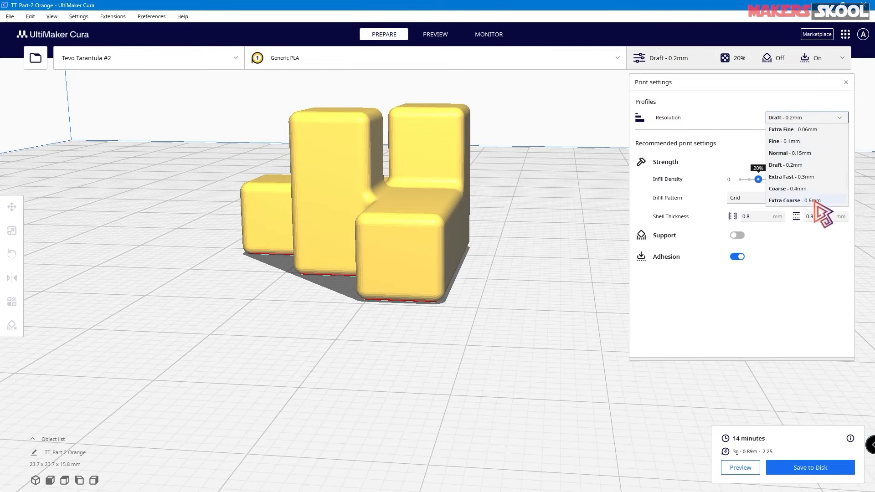
click(735, 119)
click(435, 35)
scroll(511, 176, down, 2)
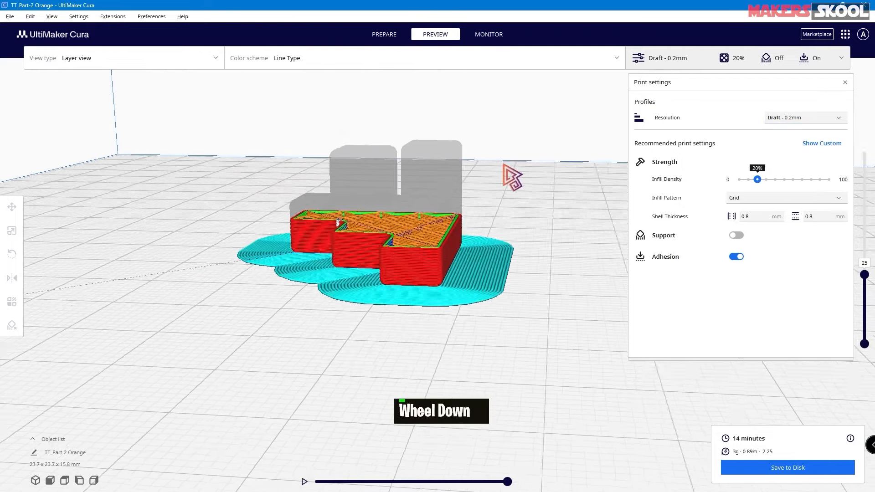
scroll(515, 182, up, 5)
scroll(515, 187, up, 5)
scroll(520, 191, down, 2)
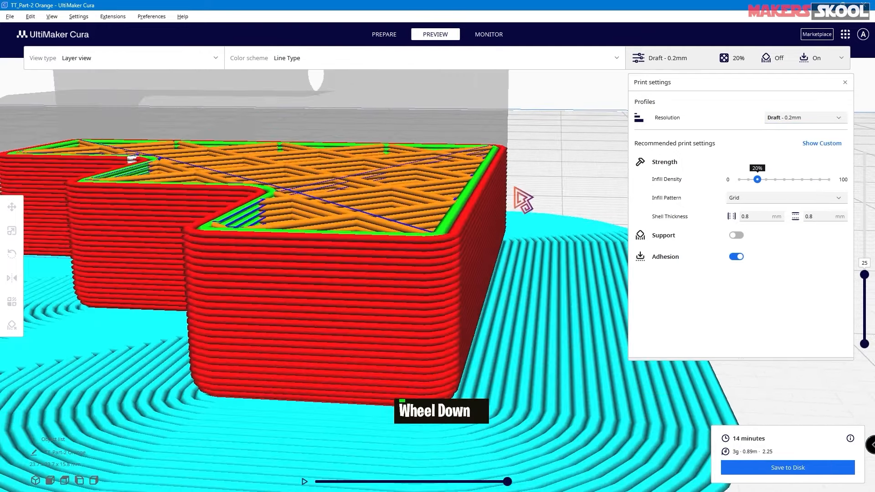
scroll(485, 319, down, 1)
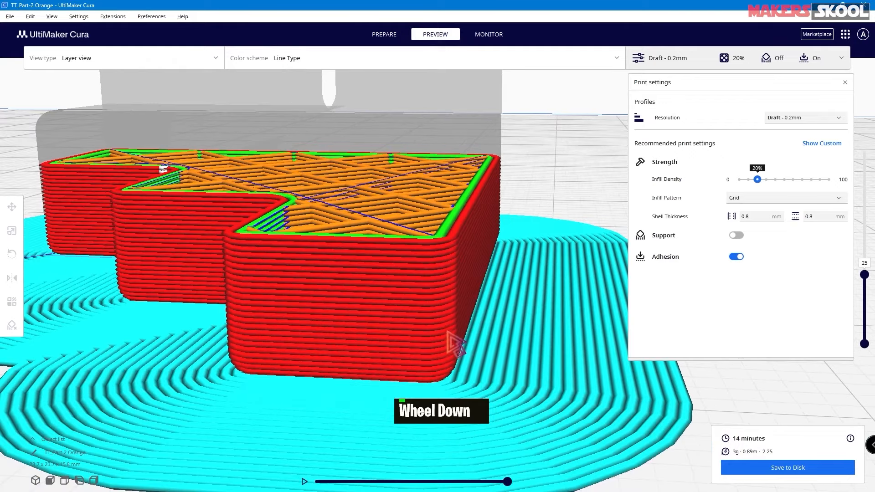
Step: Limit the layer preview to layer 2 only and raise its upper limit to layer 3
drag(865, 276, 865, 328)
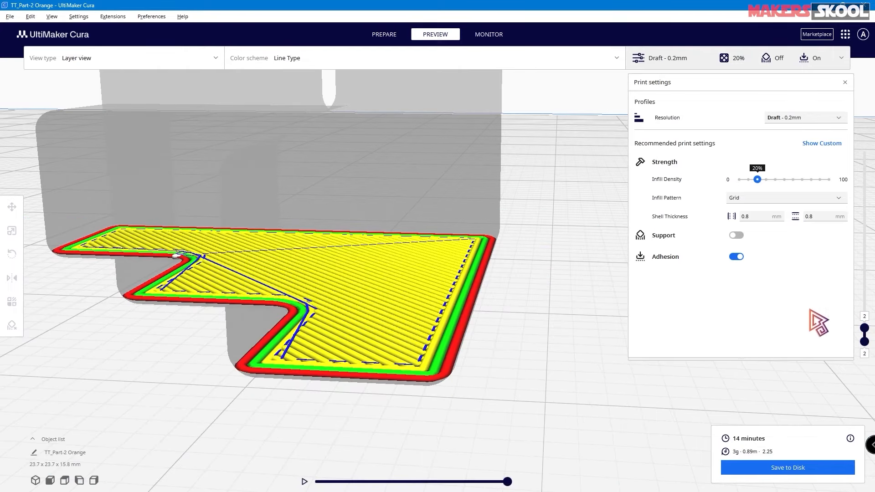
drag(866, 331, 866, 328)
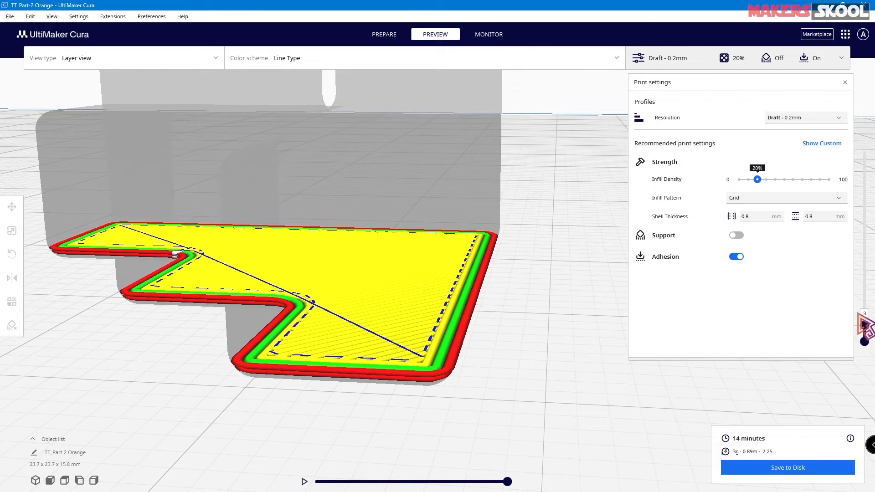
Step: Go back to the solid model in the prepare stage and show the hot-end nozzle picture full screen
scroll(566, 172, up, 2)
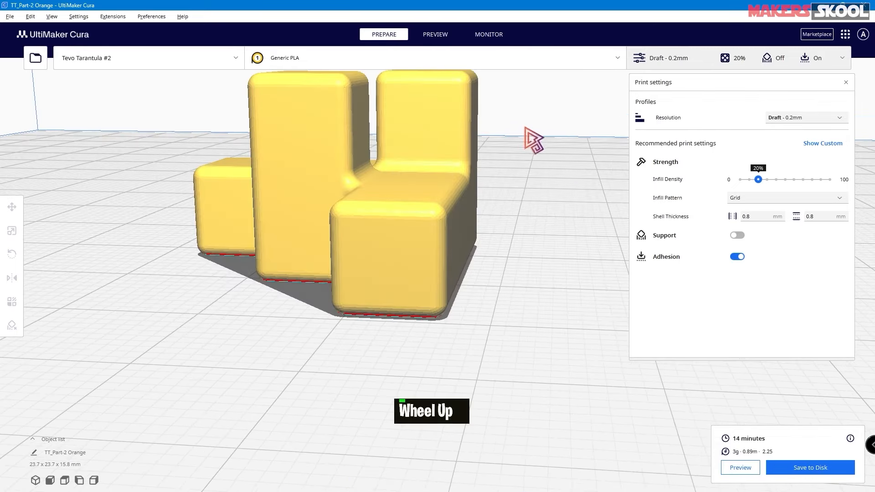
middle_drag(531, 139, 530, 155)
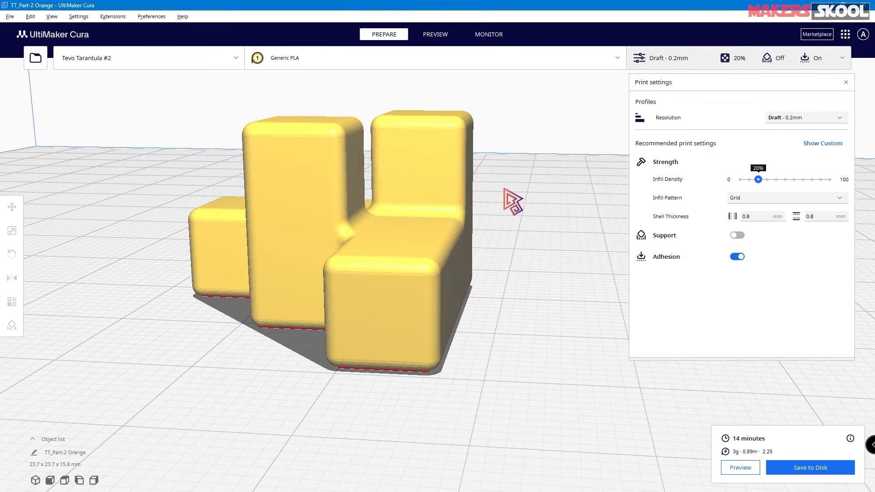
key(F11)
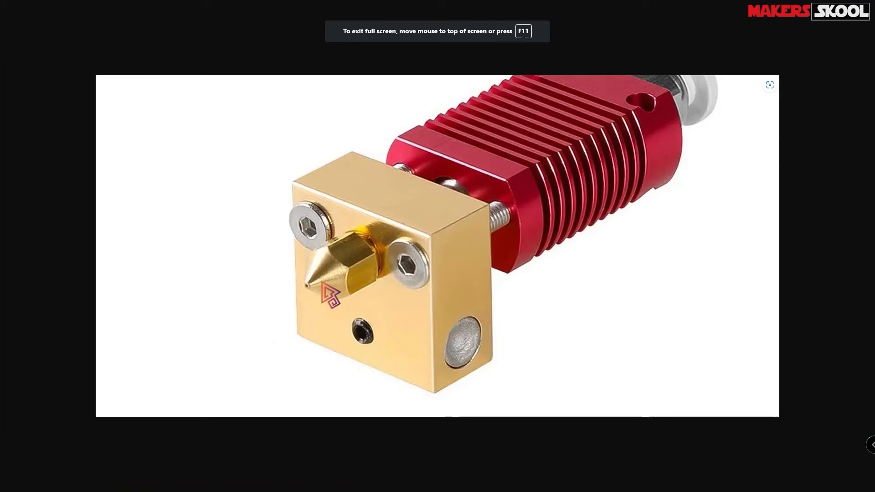
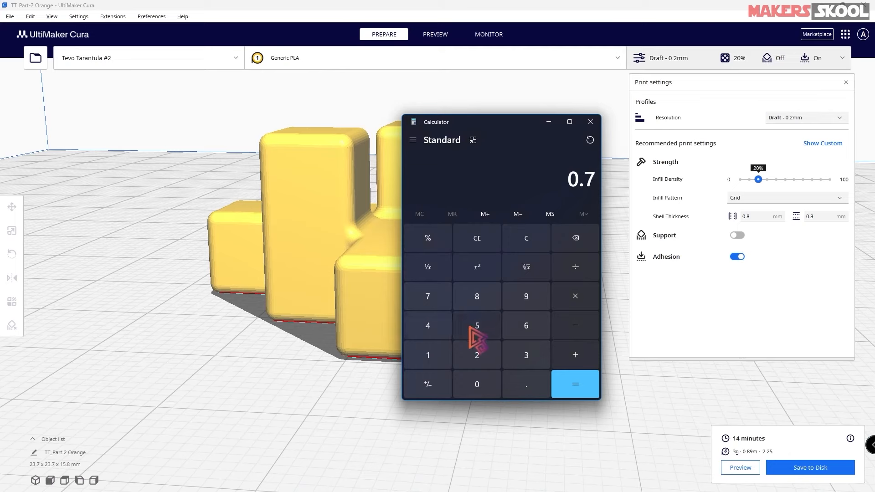
Step: Multiply 0.75 by the 0.4 mm nozzle size in Calculator to find the maximum layer height
click(469, 326)
click(565, 301)
click(475, 375)
click(517, 391)
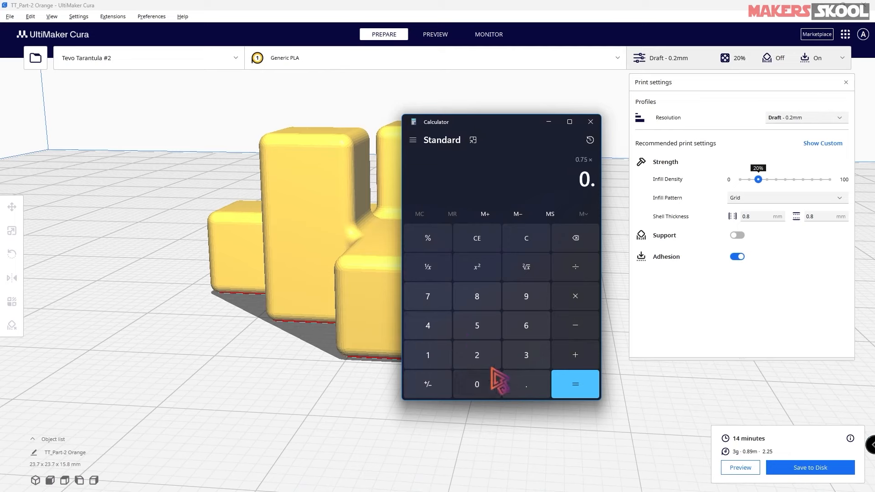
click(431, 328)
click(566, 385)
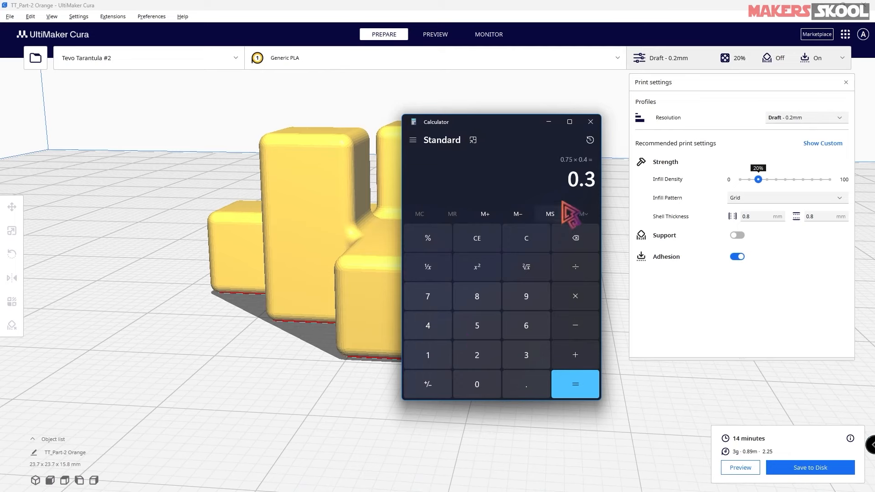
Step: Review the resolution profiles and try Fine - 0.1mm and Extra Fast - 0.3mm for the part
click(775, 118)
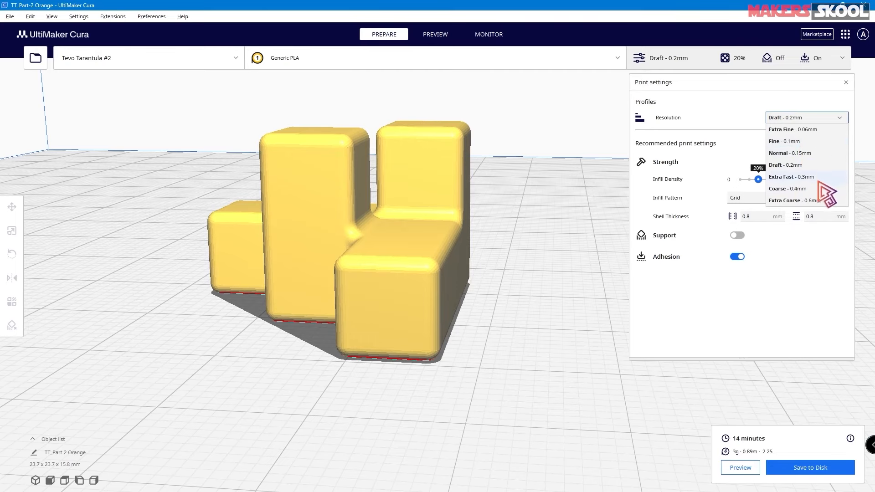
click(747, 119)
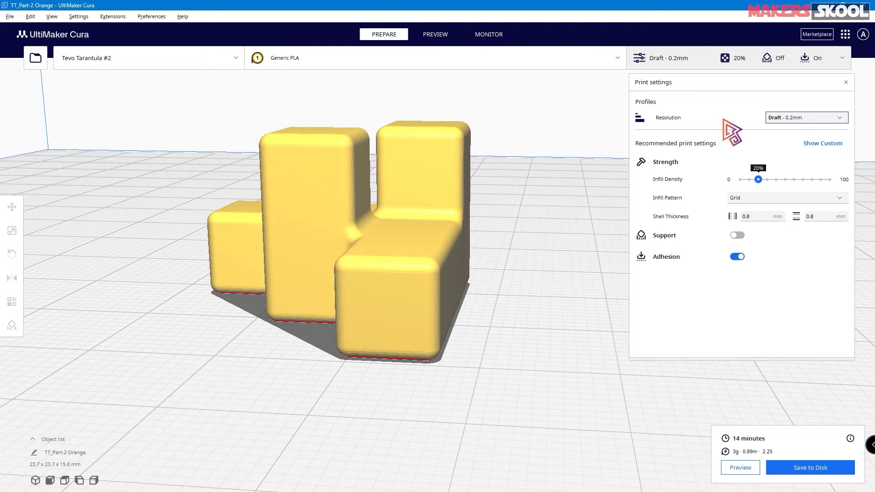
click(796, 119)
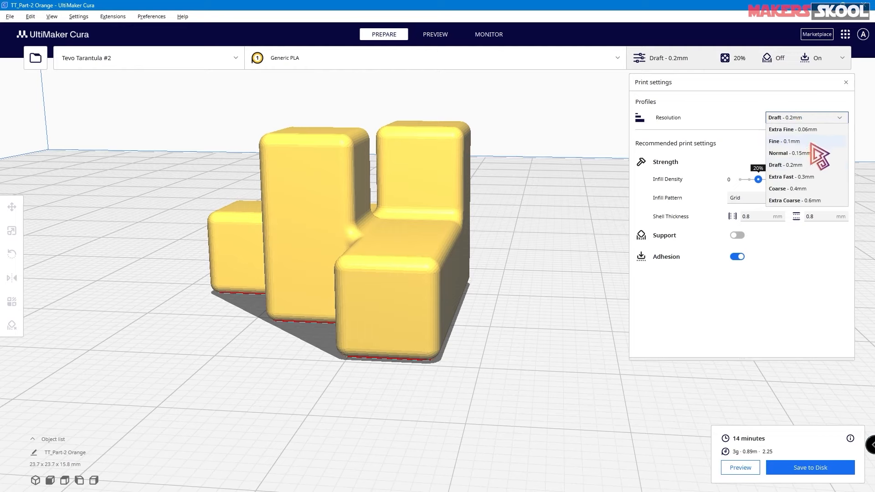
click(792, 141)
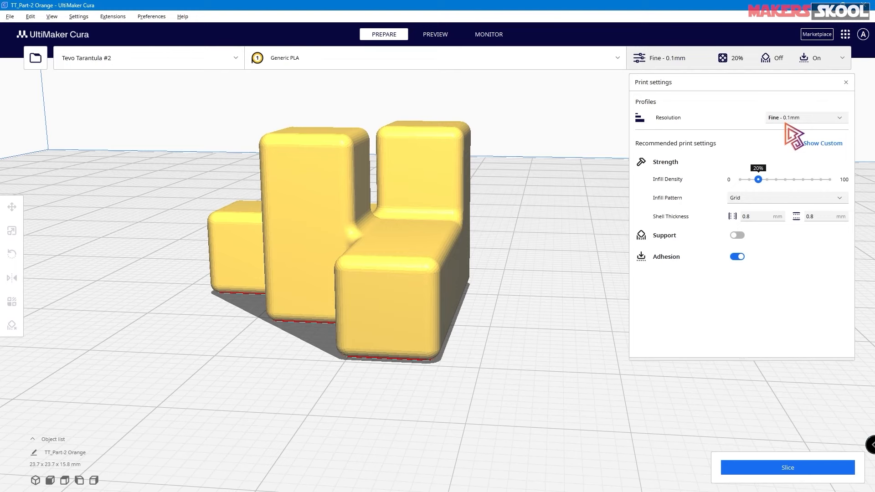
click(806, 120)
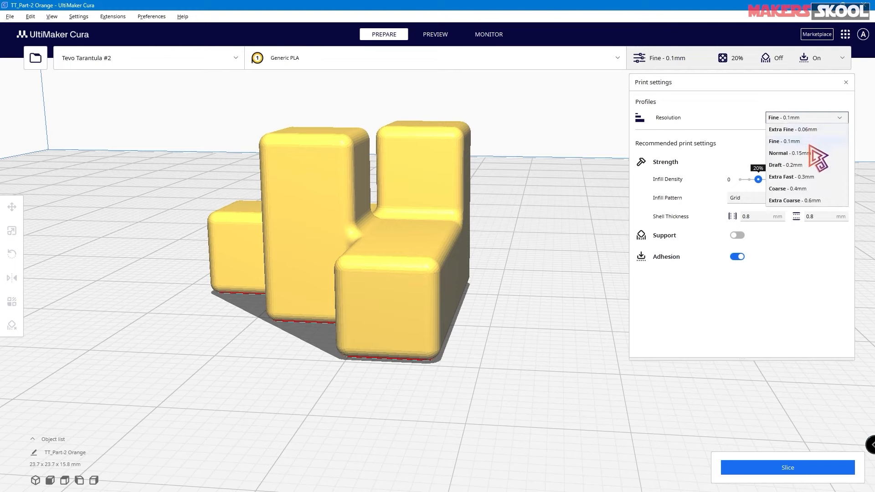
click(803, 179)
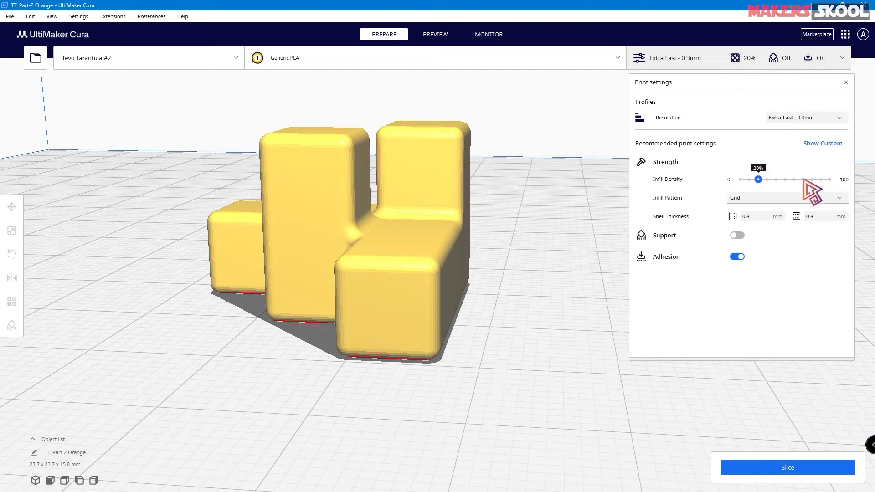
Step: Set the resolution profile to Fine - 0.1mm and slice the part to check its print time
click(803, 120)
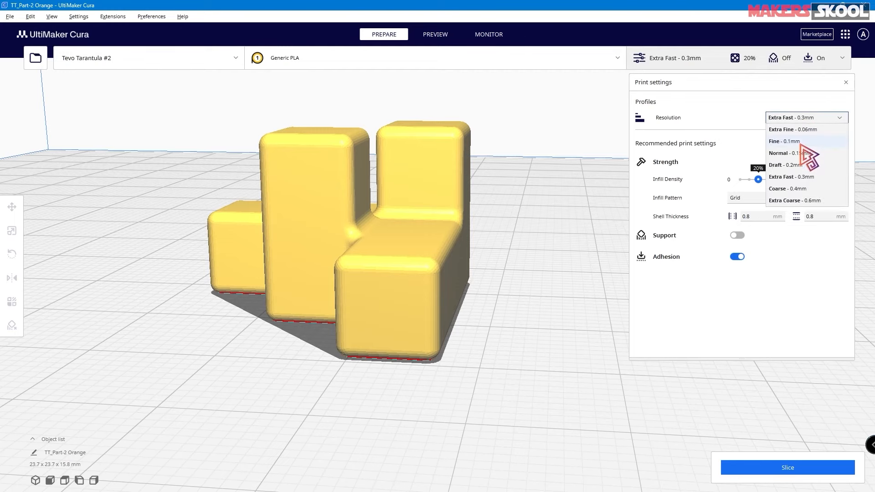
click(804, 153)
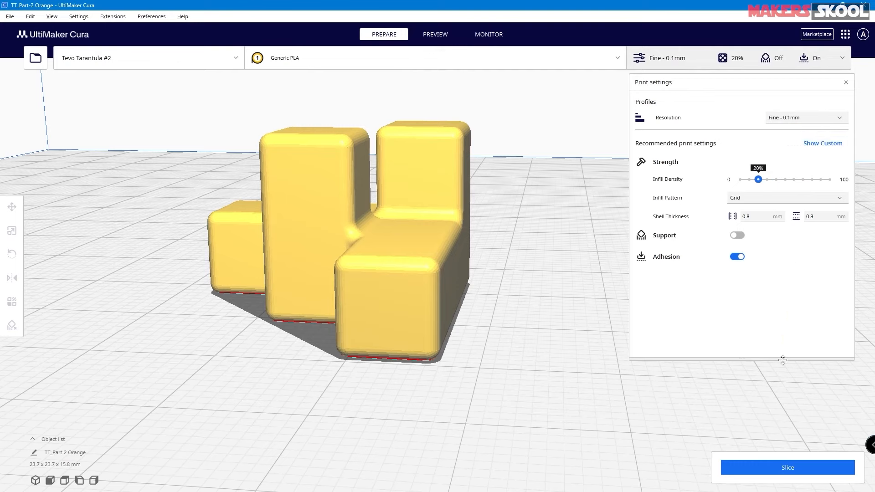
click(786, 472)
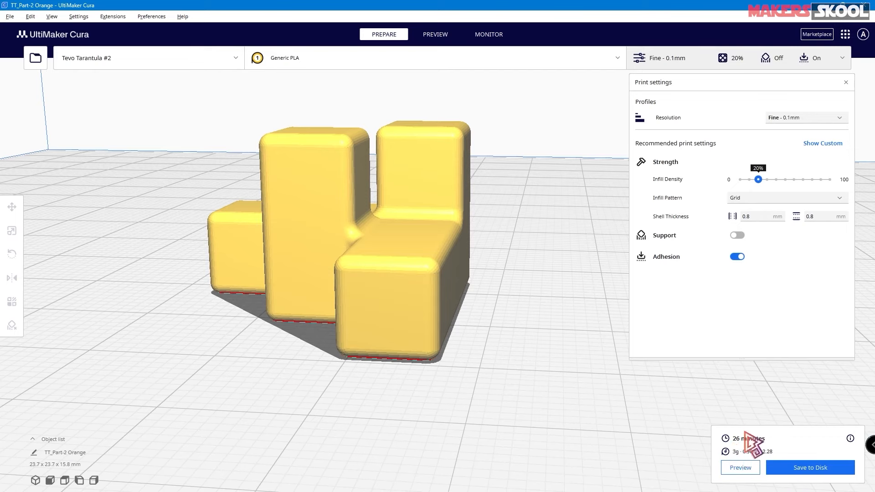
Step: Slice the part with the Extra Fast - 0.3mm resolution profile to compare its print time
click(805, 119)
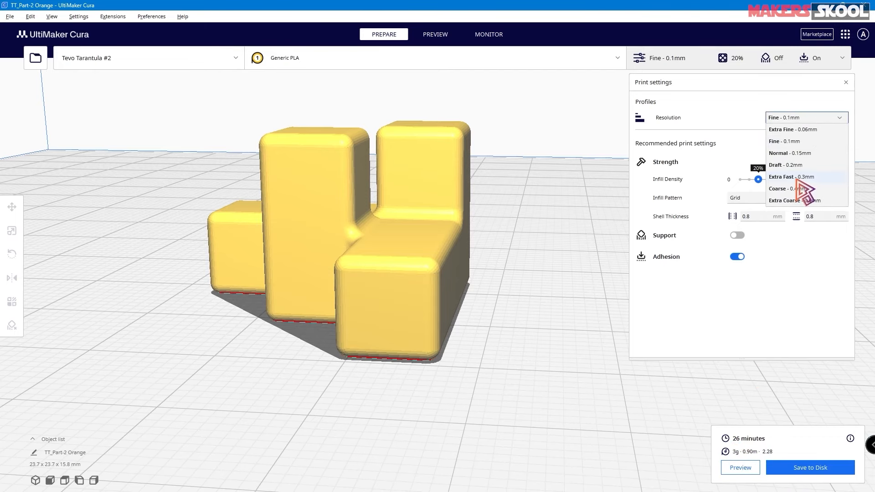
click(797, 177)
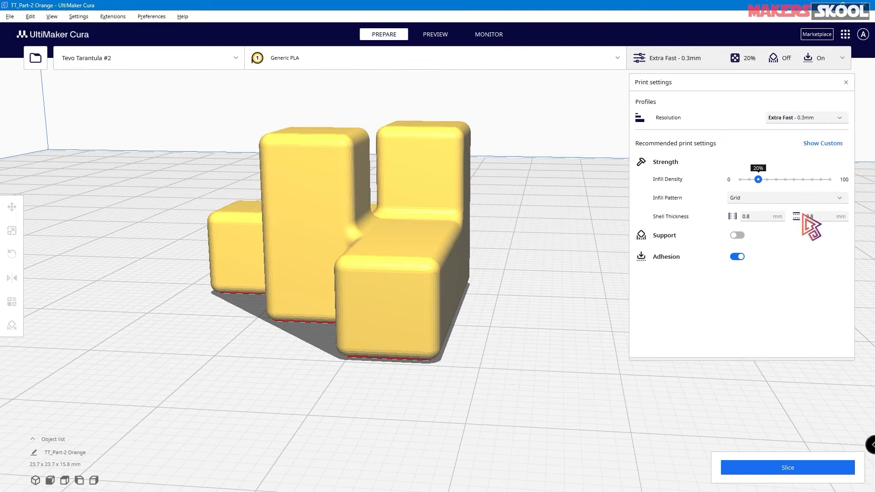
click(804, 466)
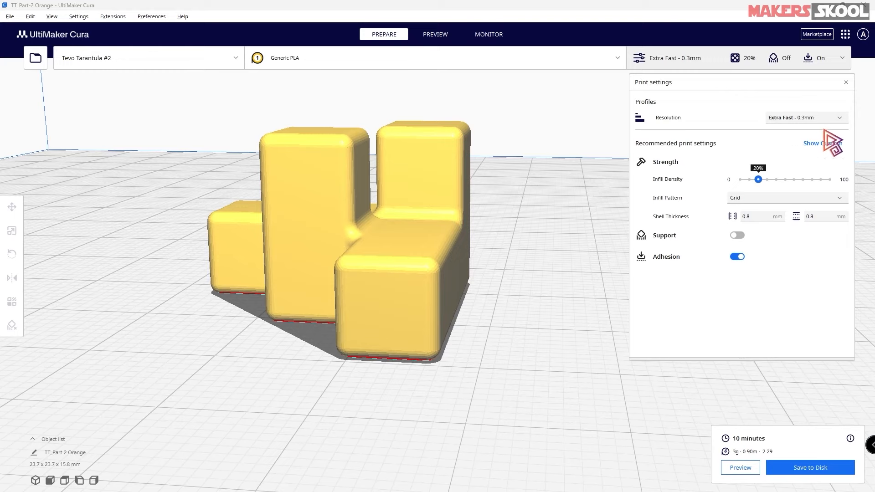
Step: Set the resolution profile to Draft - 0.2mm and slice the part at 100% infill density
click(841, 119)
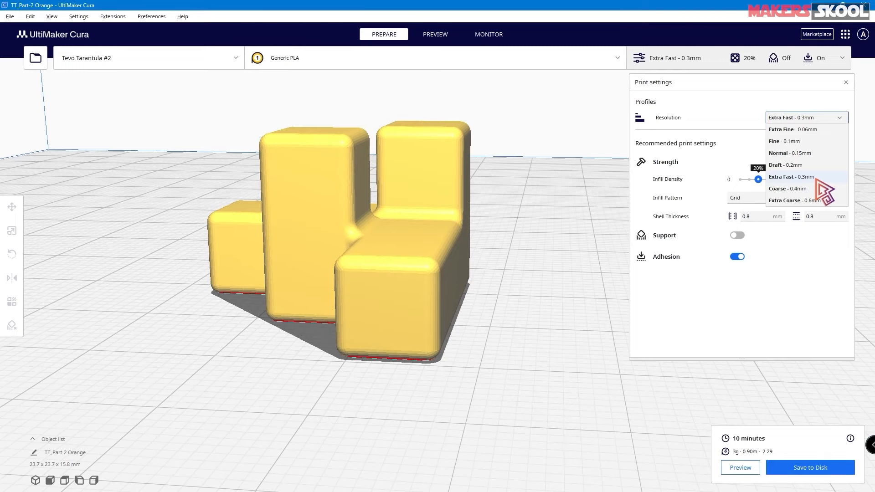
click(797, 166)
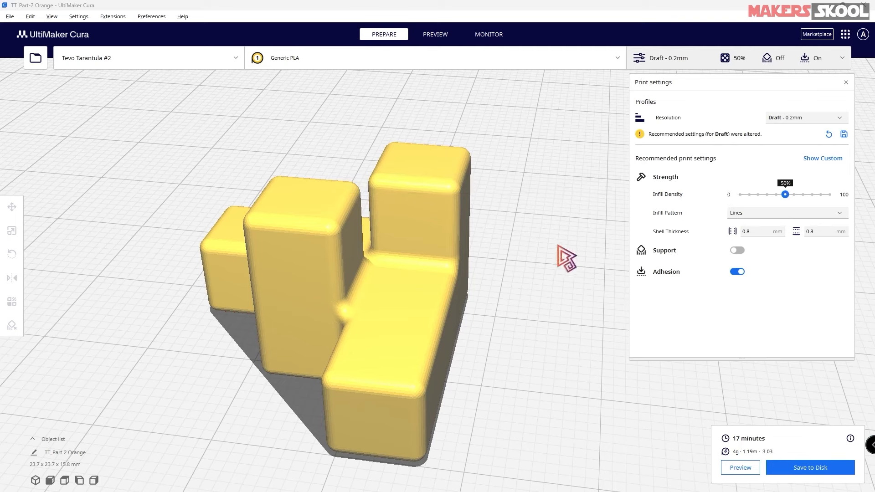
drag(785, 195, 831, 195)
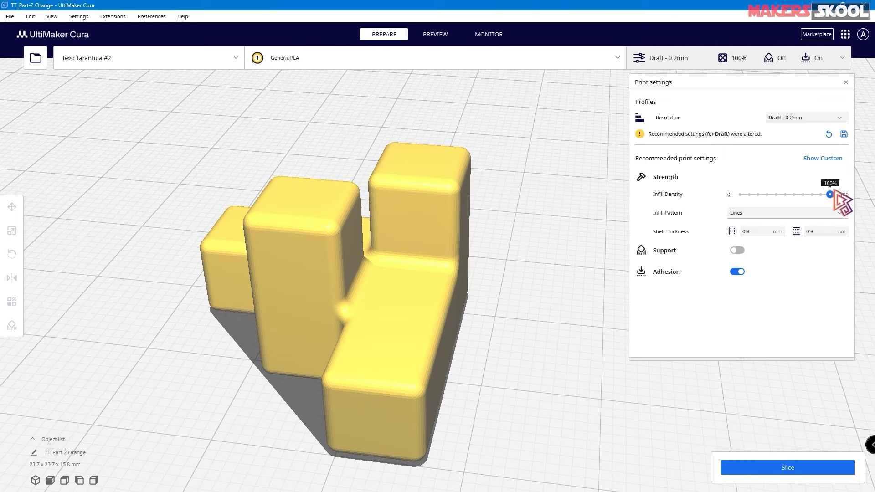
click(788, 474)
Step: Preview the sliced part, lower the visible layer limit to layer 24 and inspect the solid infill up close
click(440, 35)
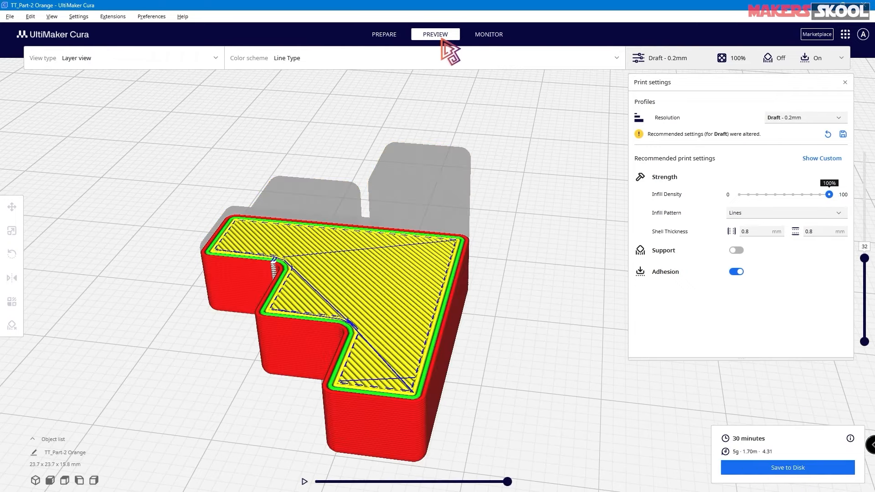
scroll(453, 214, down, 1)
scroll(452, 231, up, 1)
mouse_move(494, 266)
shift+right_down()
mouse_move(489, 249)
mouse_move(497, 263)
shift+right_up()
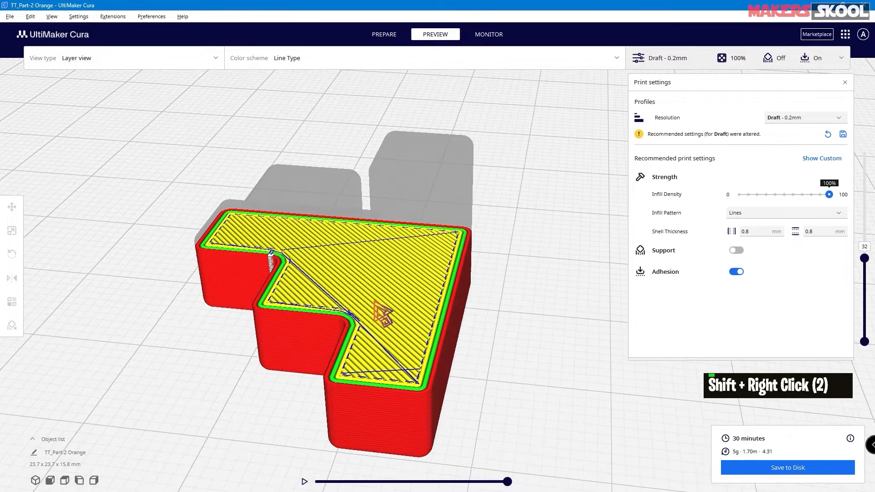
drag(864, 258, 864, 277)
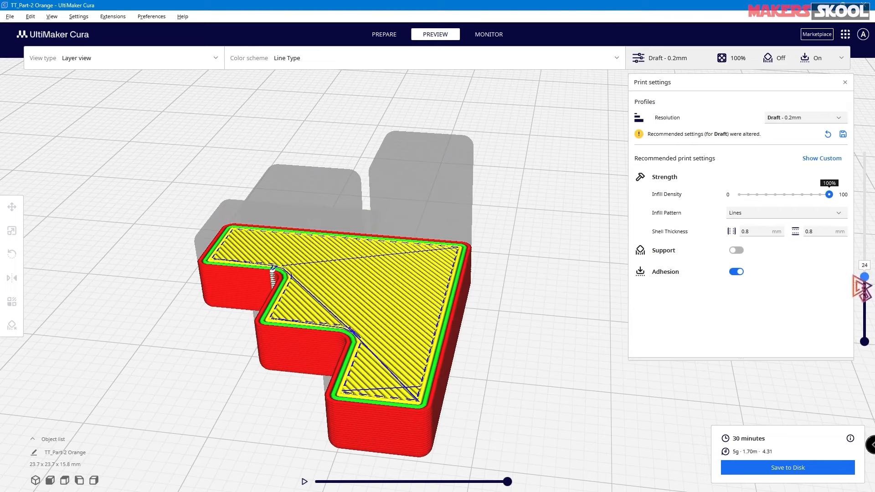
scroll(371, 303, up, 2)
mouse_move(371, 303)
right_down()
mouse_move(367, 293)
mouse_move(369, 307)
mouse_move(360, 306)
right_up()
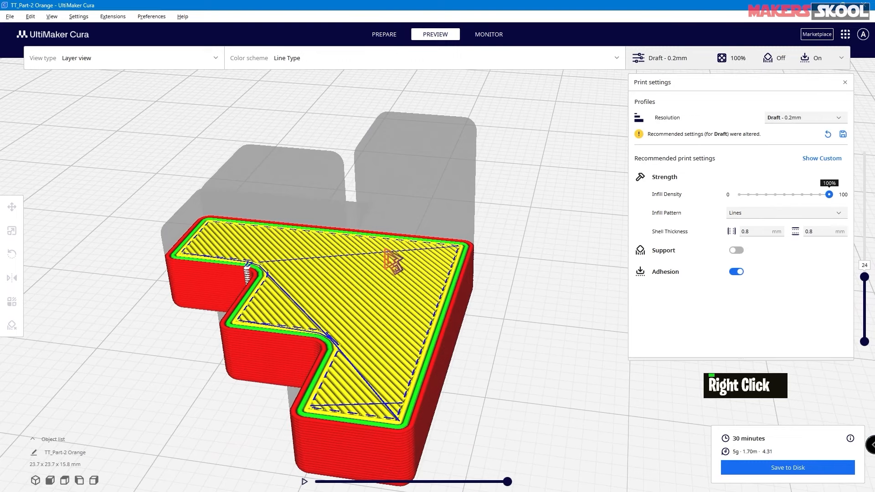
Step: Set the infill density to 0%, slice the part and inspect its interior in the layer view
click(739, 195)
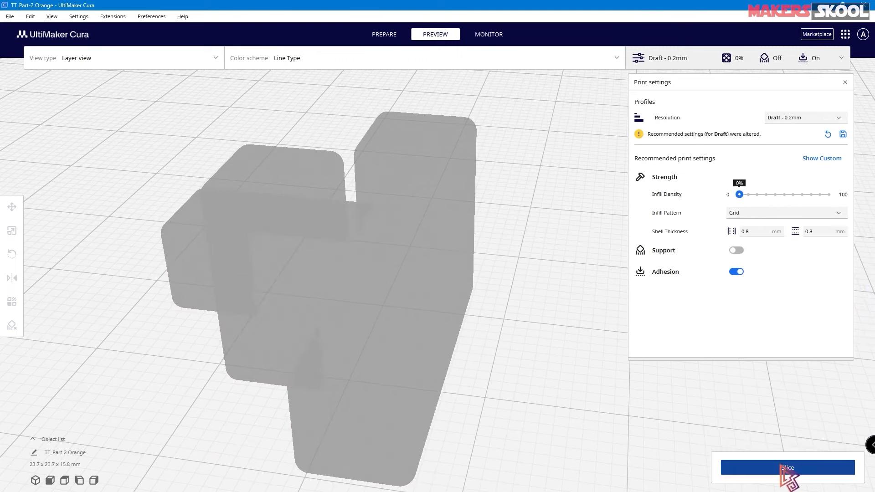
click(782, 470)
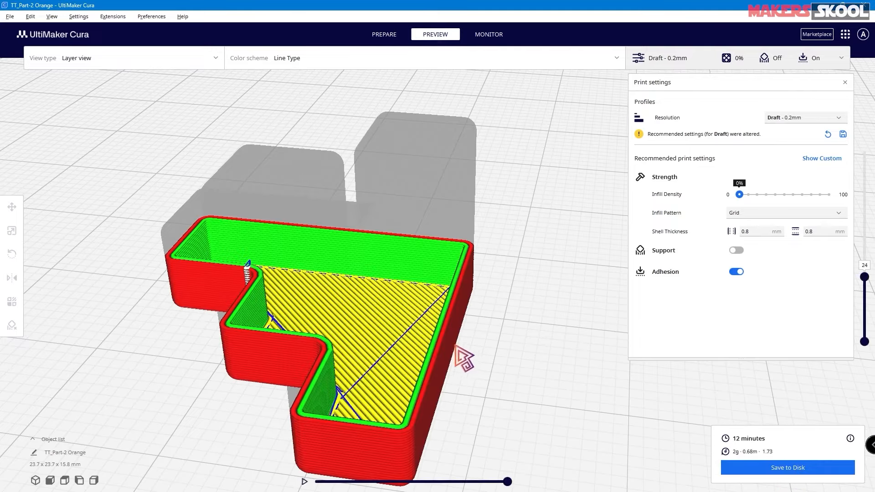
mouse_move(447, 335)
right_down()
mouse_move(441, 324)
mouse_move(455, 331)
right_up()
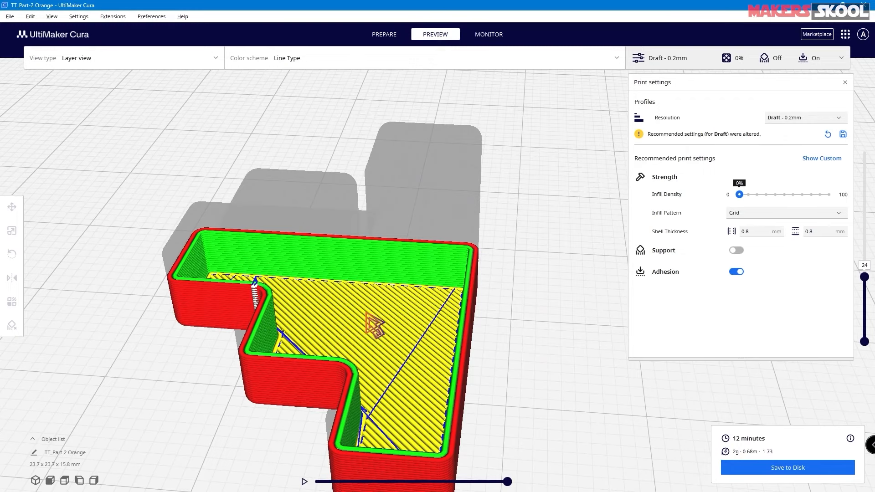
Step: Set the infill density to 50%, slice the part and examine the infill lines from close up
drag(739, 198, 786, 202)
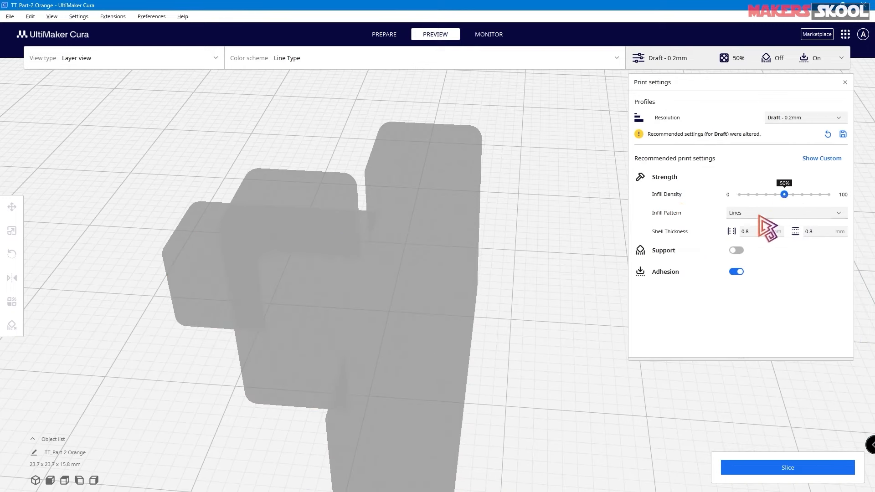
click(781, 469)
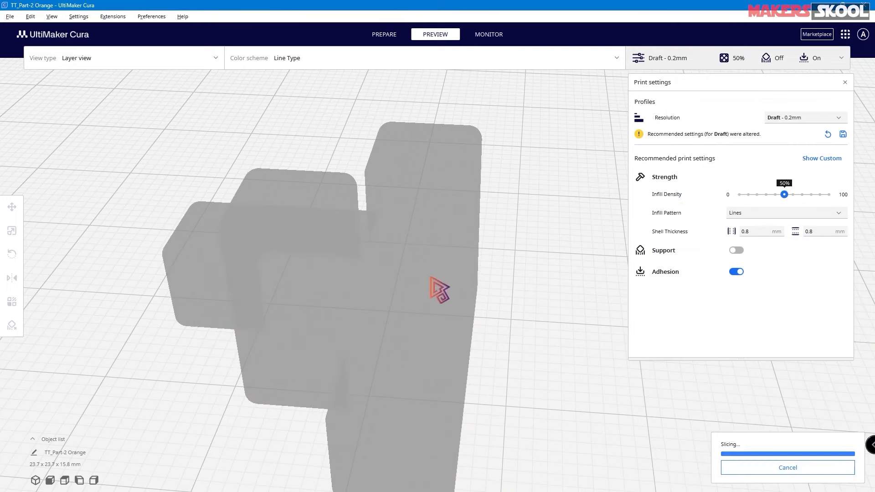
scroll(401, 301, down, 1)
scroll(398, 295, up, 3)
right_drag(398, 295, 301, 349)
scroll(300, 348, down, 6)
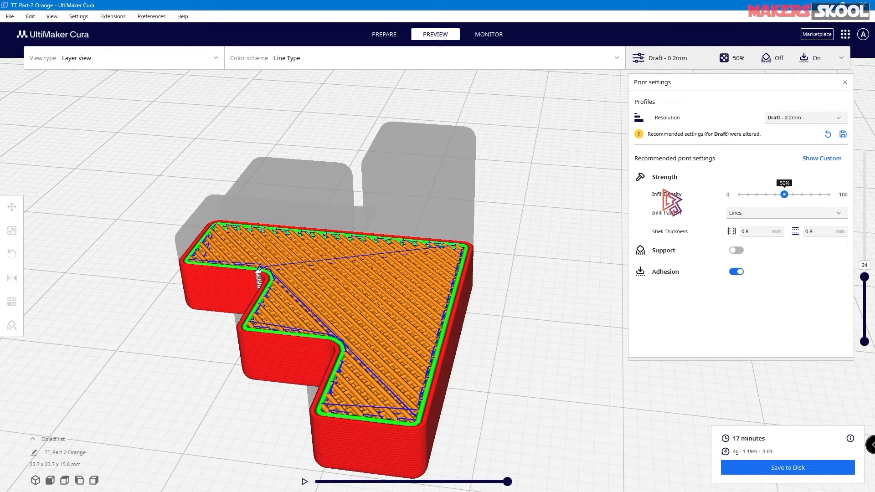
Step: Compare the extremes by slicing the part at 0% and again at 100% infill density, inspecting the layer preview
drag(784, 195, 739, 195)
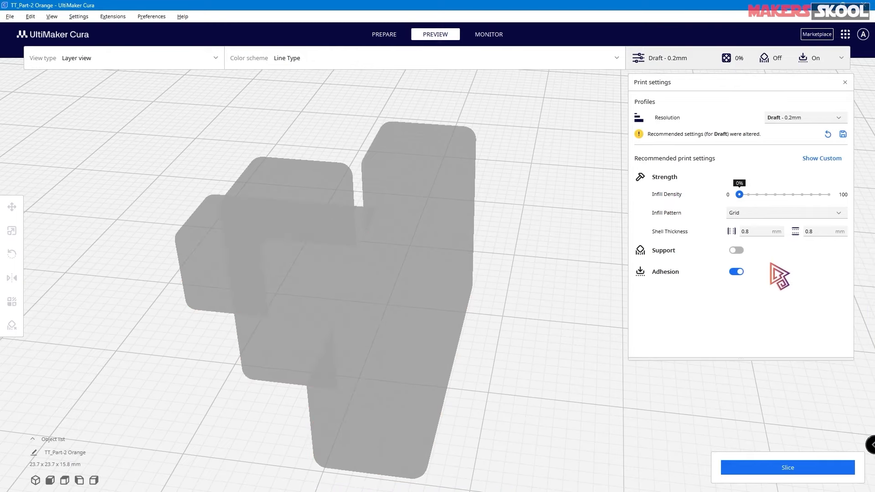
click(769, 467)
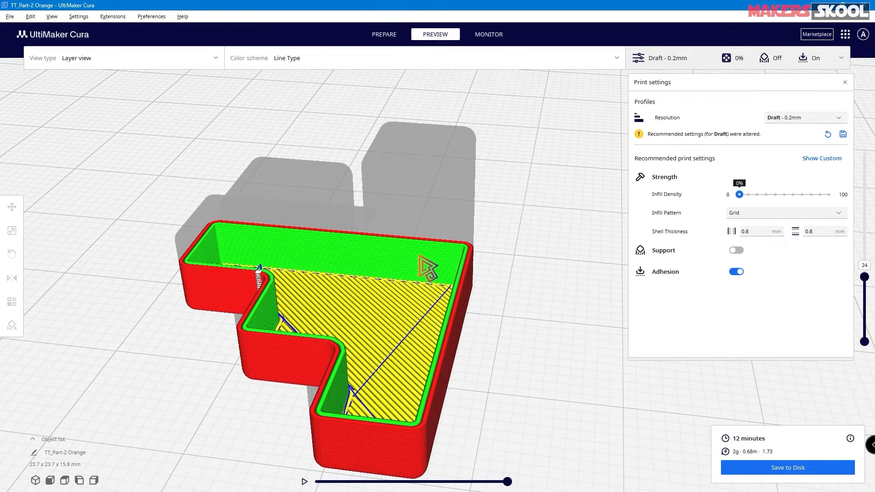
drag(739, 195, 846, 192)
click(749, 468)
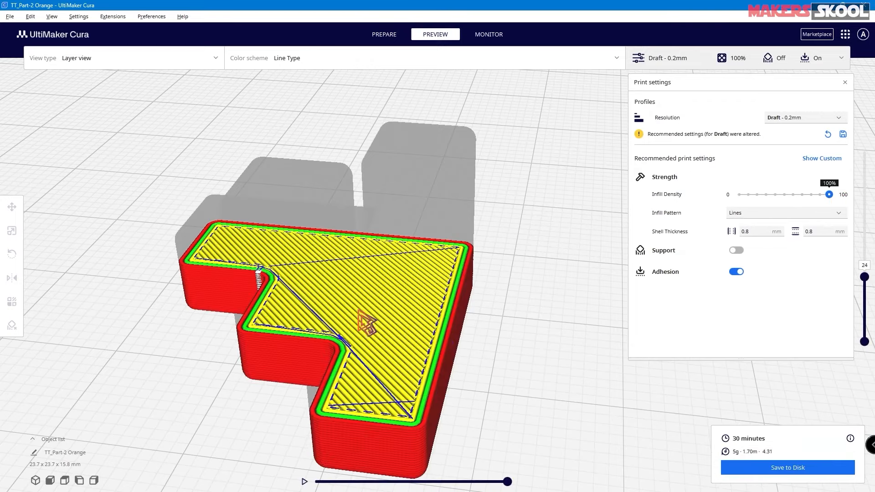
scroll(353, 292, up, 1)
scroll(350, 293, down, 2)
mouse_move(356, 298)
right_down()
mouse_move(337, 282)
mouse_move(346, 294)
right_up()
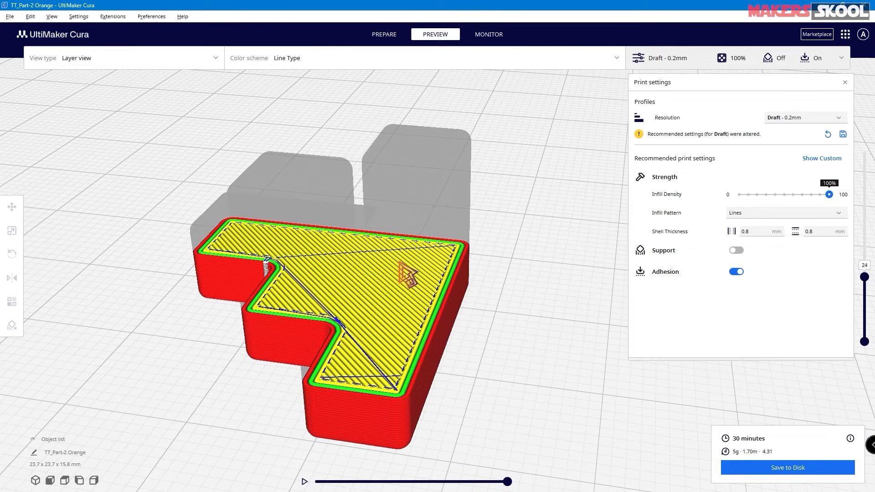
Step: Set the infill density to 20% and slice the part
click(748, 195)
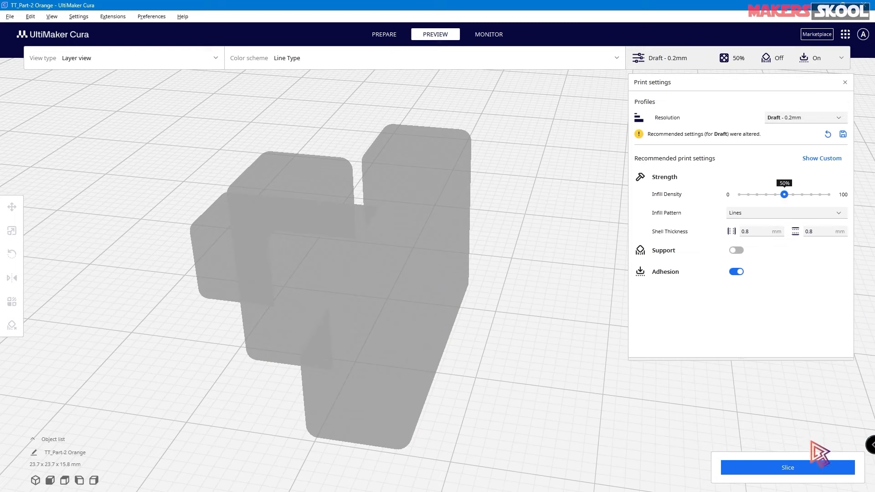
click(768, 467)
click(757, 195)
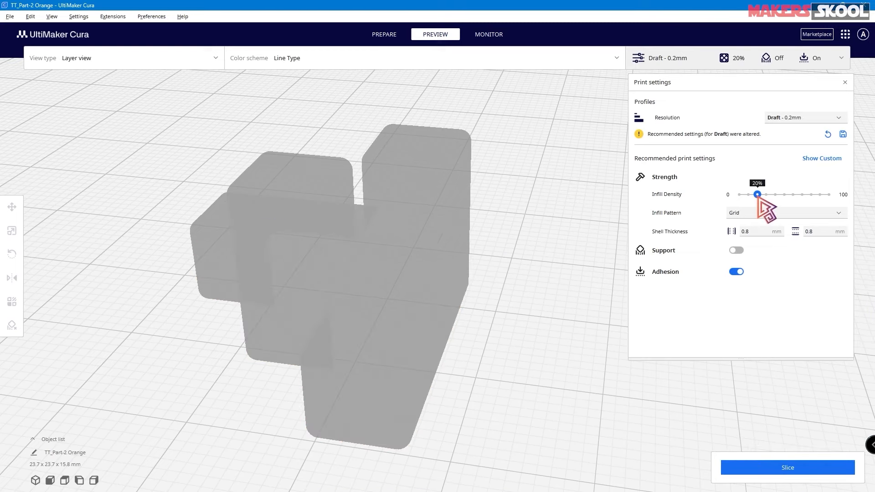
click(797, 467)
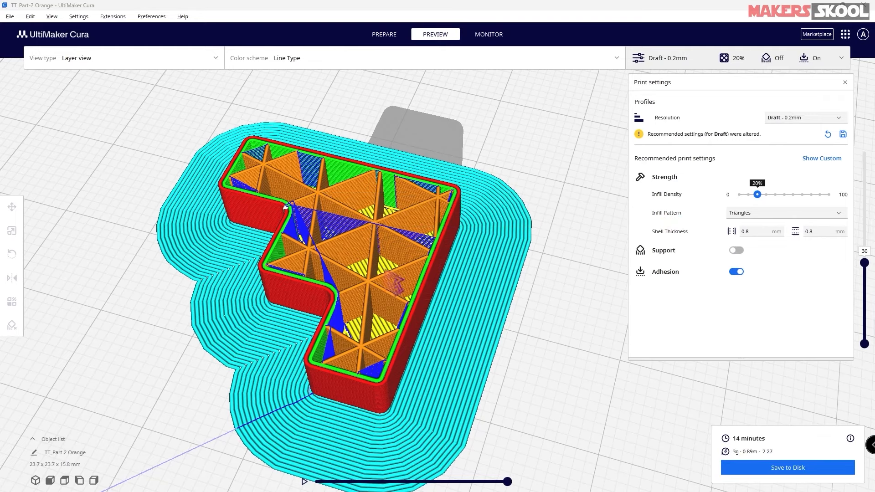
Step: Review the available infill patterns and change the pattern from Triangles to Lines
click(759, 214)
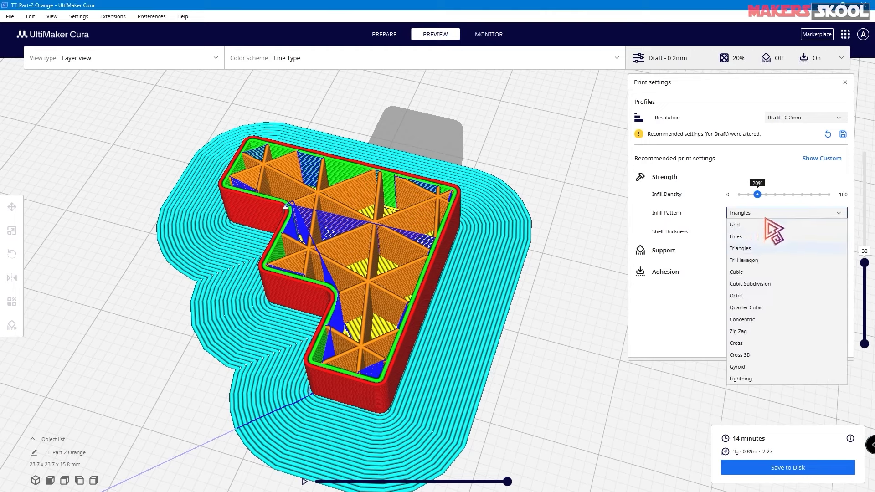
click(742, 249)
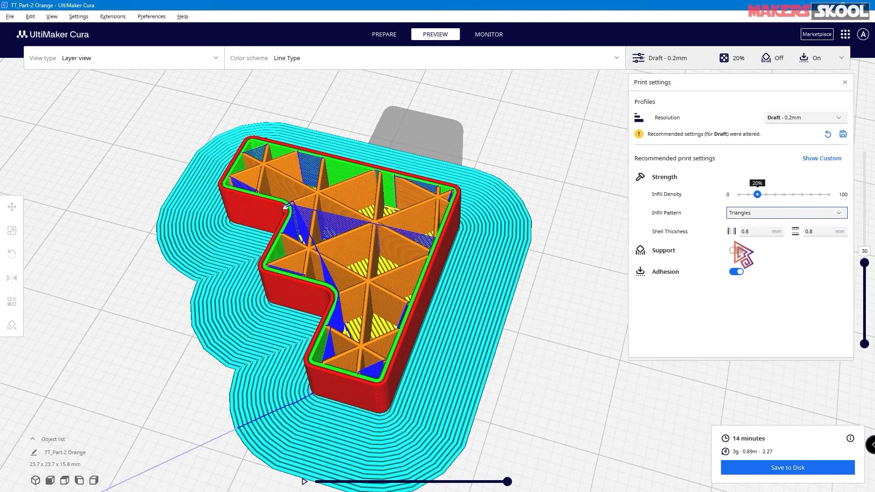
click(757, 213)
click(742, 237)
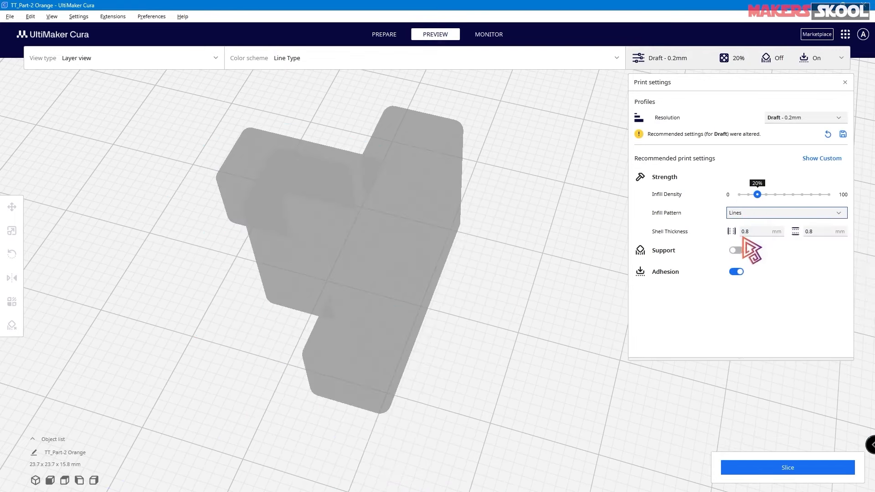
Step: Slice the part with the Lines infill pattern and examine the infill from close up
click(792, 467)
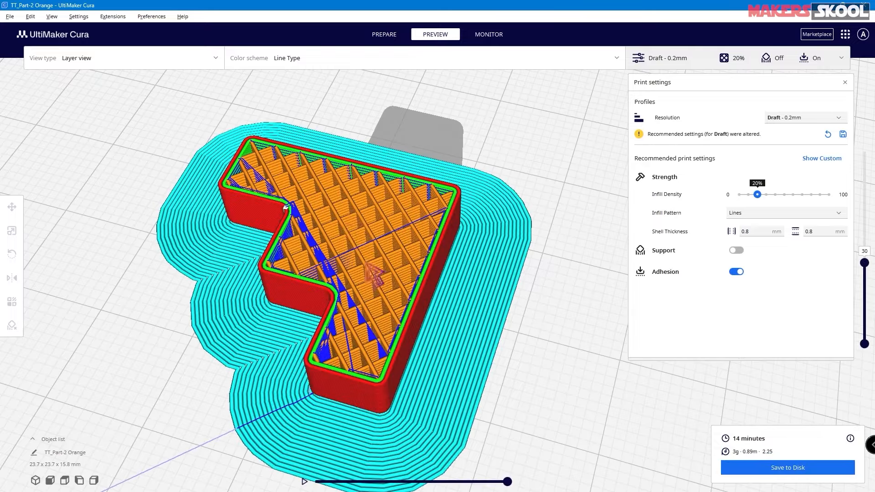
scroll(362, 236, up, 2)
right_drag(363, 236, 337, 254)
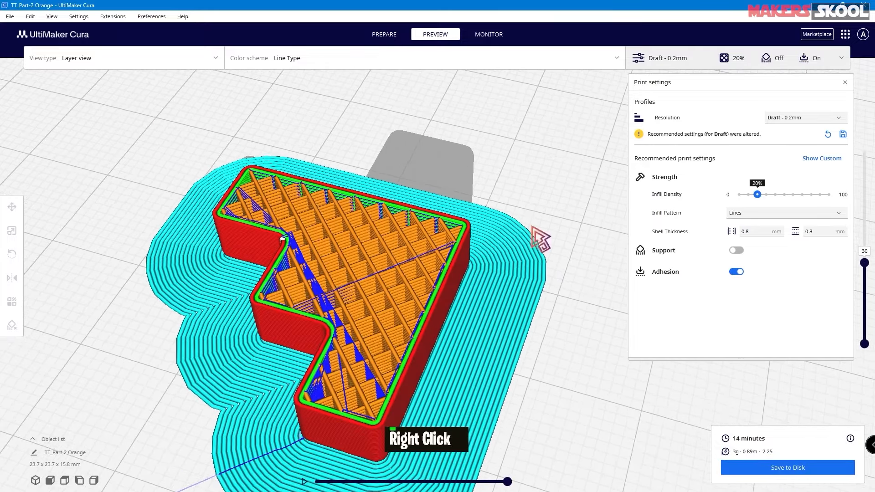
Step: Review the infill pattern options and read the description of when each pattern is recommended
click(769, 215)
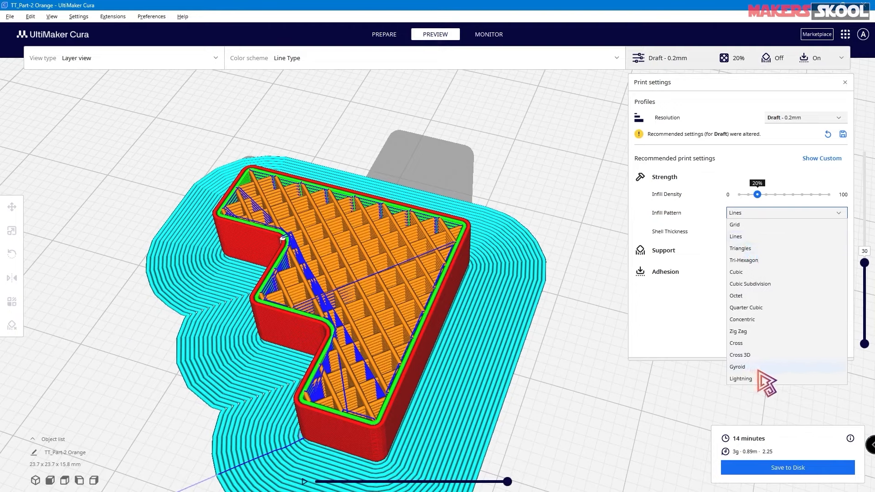
click(664, 309)
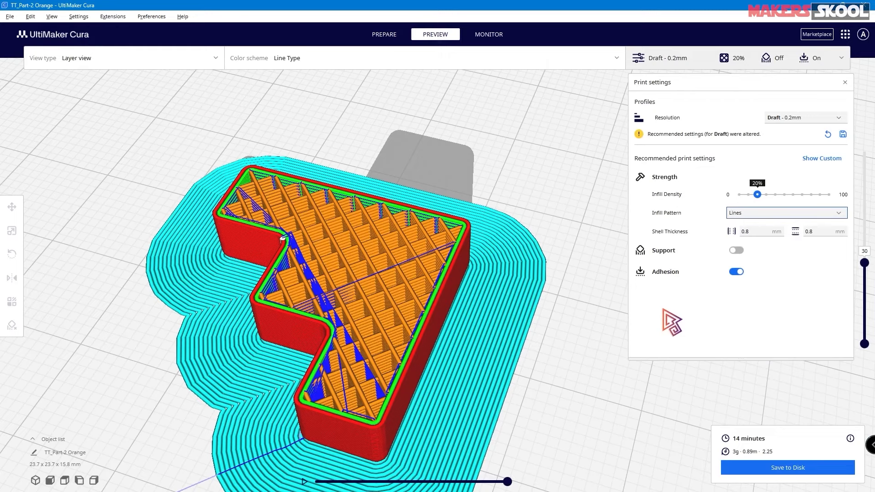
mouse_move(690, 218)
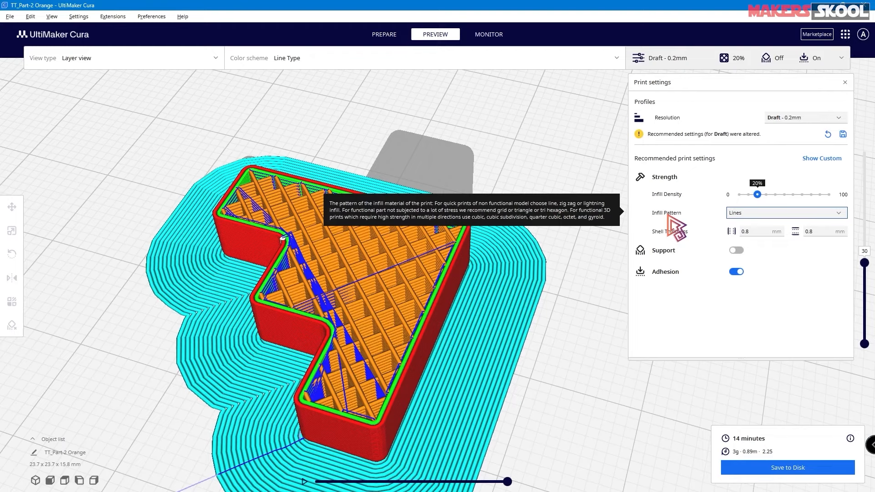
click(761, 214)
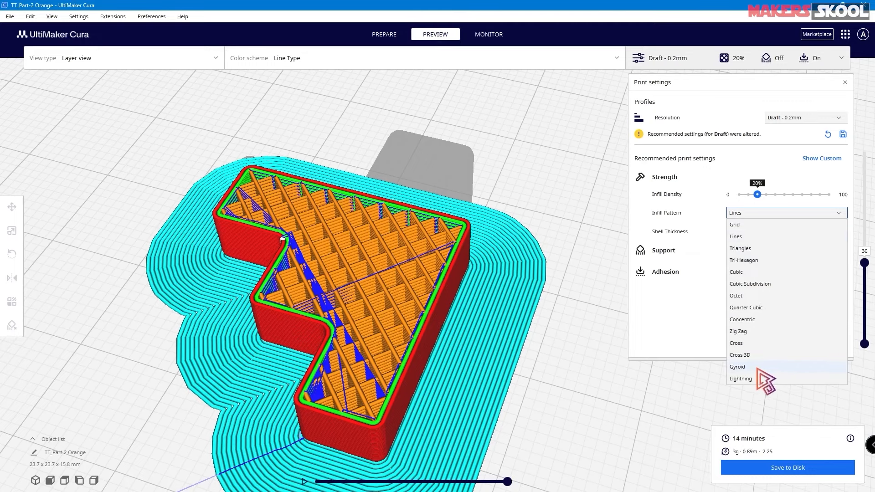
click(678, 341)
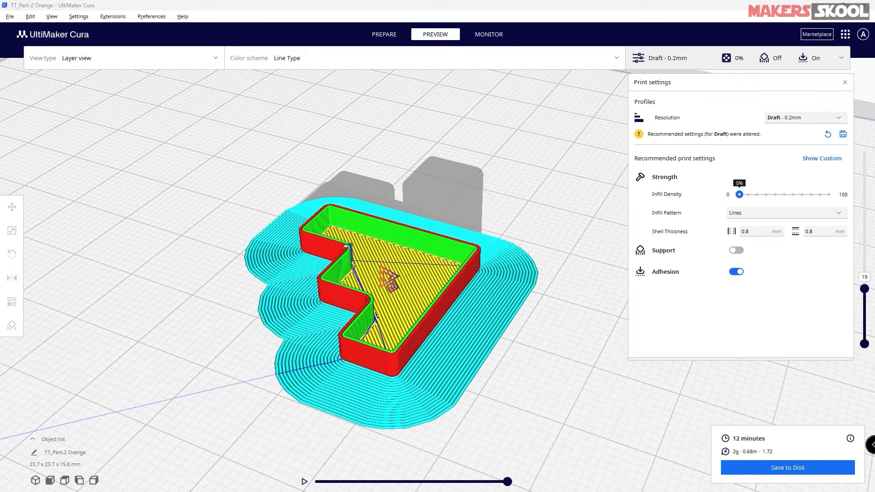
Step: Examine the part's walls in the 0% infill layer preview alongside the shell thickness setting
scroll(401, 278, down, 2)
scroll(405, 280, up, 5)
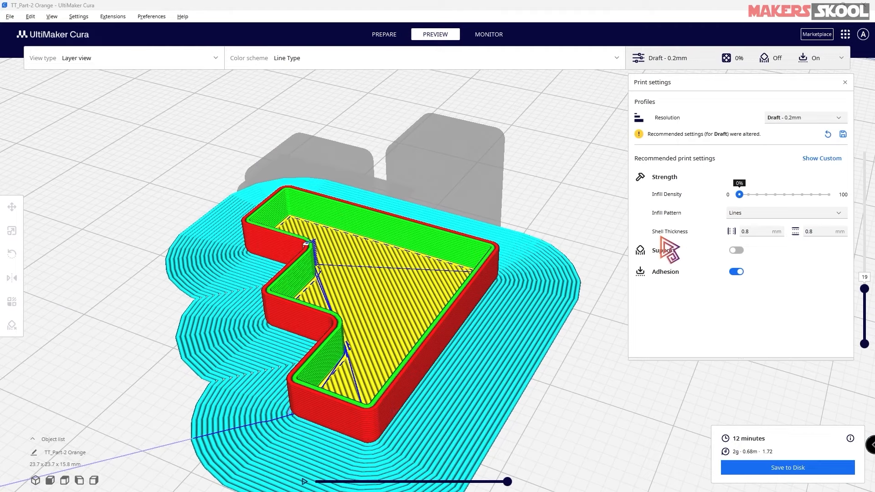
mouse_move(685, 243)
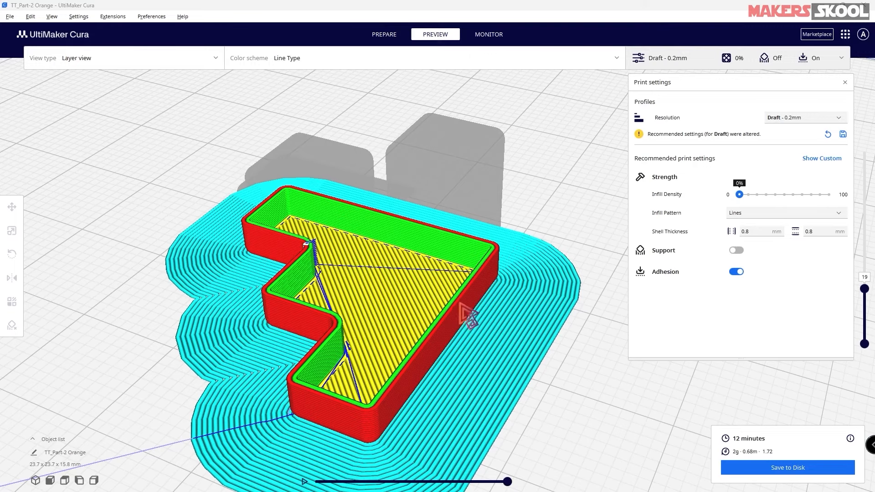
scroll(461, 306, up, 1)
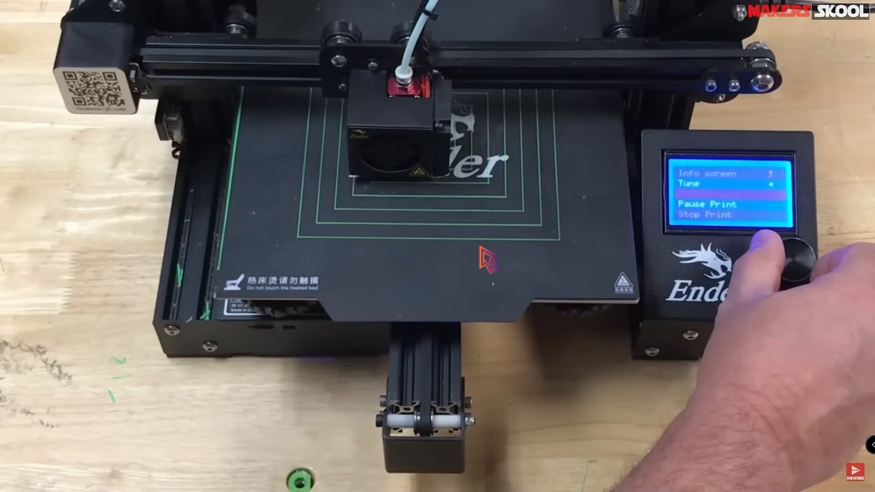
Step: Switch back to UltiMaker Cura, set the wall thickness to 1.2 mm and slice the part to inspect the thicker walls
key(alt+Tab)
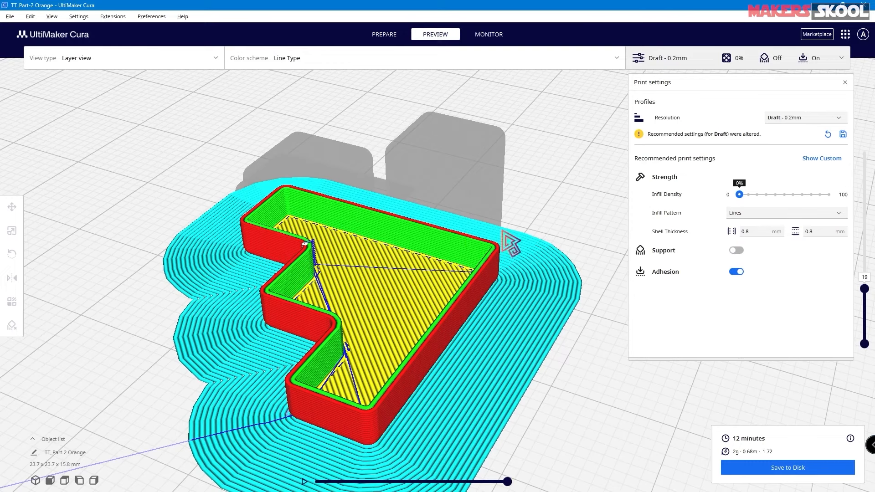
double_click(728, 233)
text(1.2)
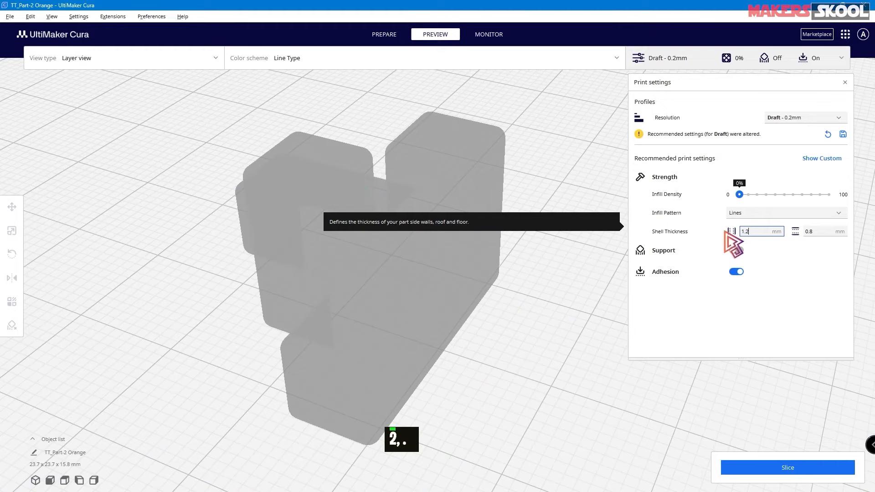
click(773, 468)
scroll(501, 319, up, 2)
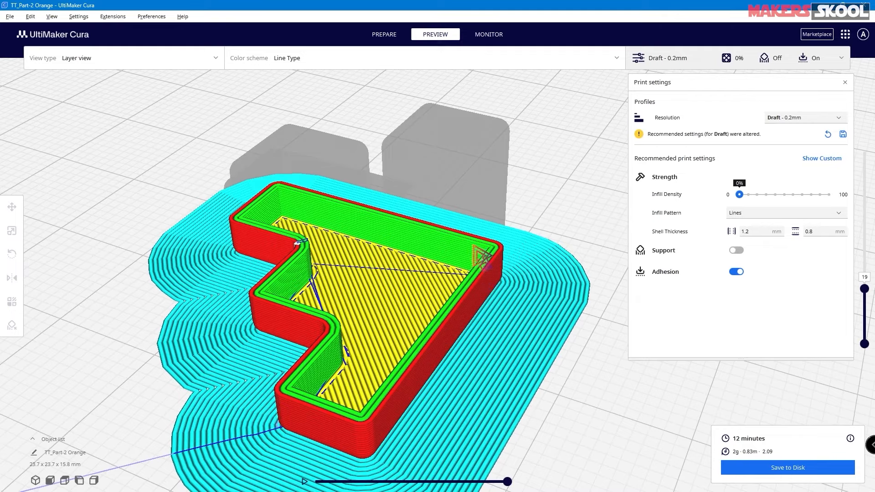
scroll(432, 334, down, 2)
scroll(440, 327, up, 3)
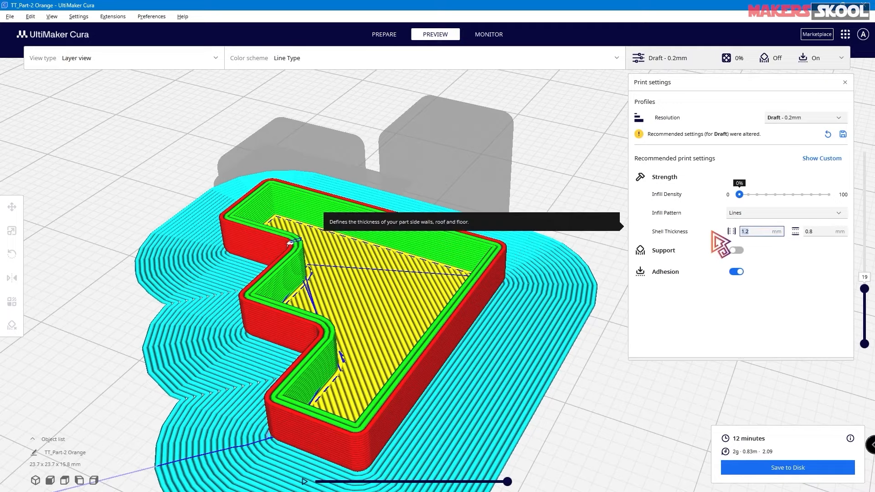
Step: Set the wall thickness to 0.8 mm and examine the layer preview from layer 1 up to layer 78
text(0.8)
key(Return)
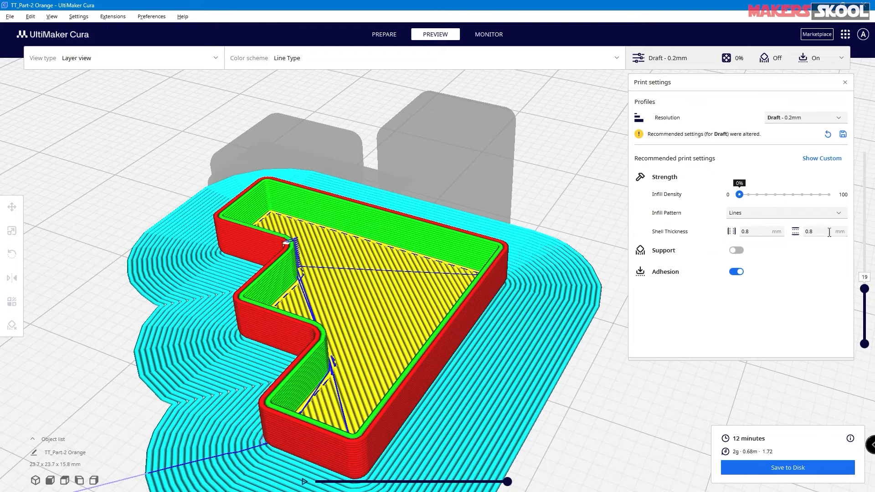
drag(864, 290, 870, 351)
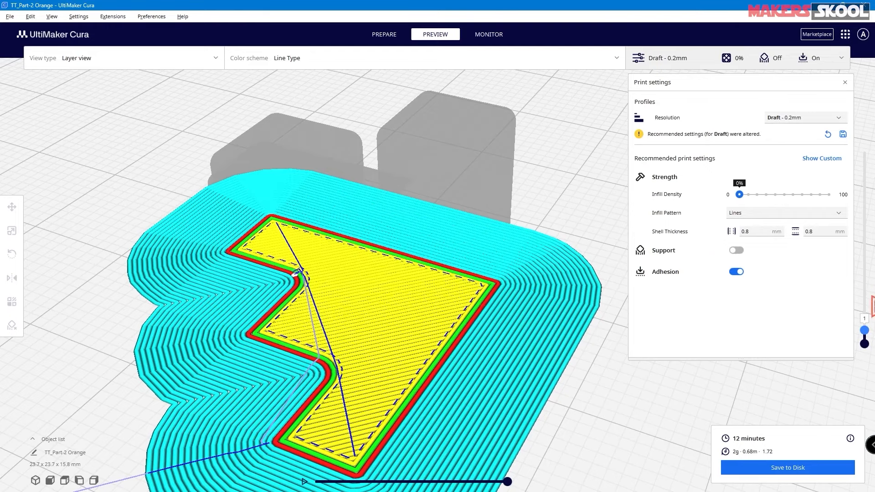
drag(867, 337, 864, 151)
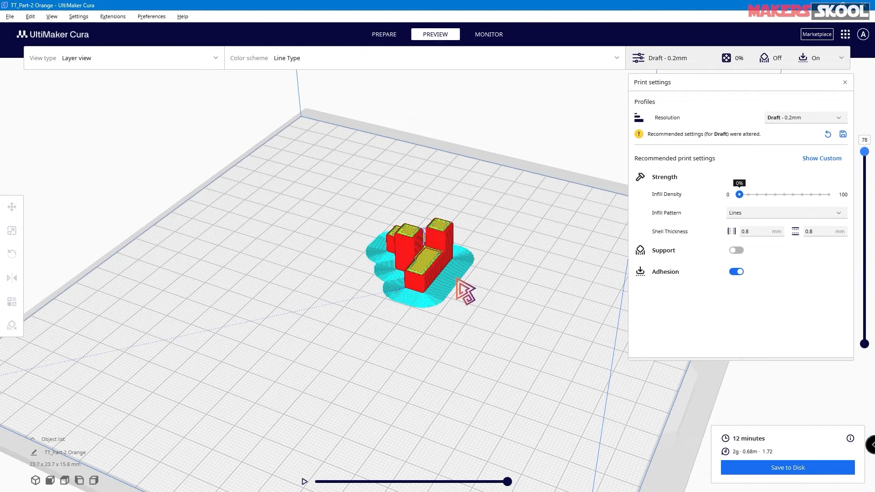
scroll(458, 281, up, 4)
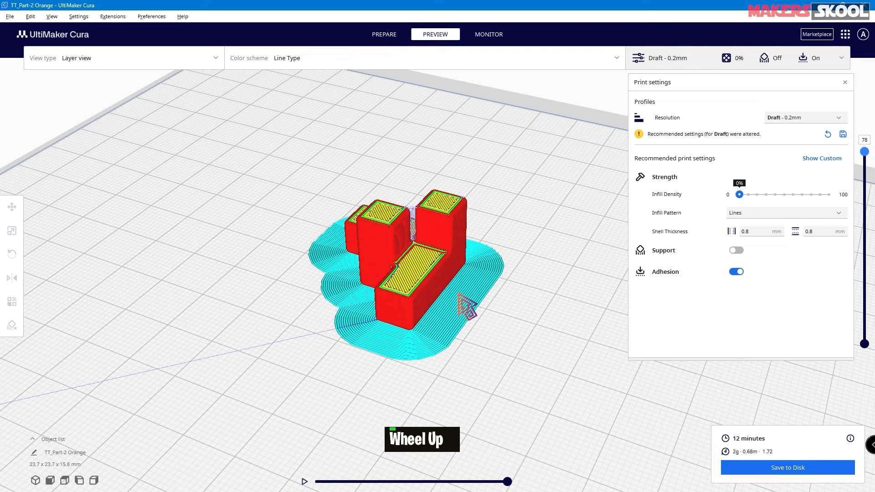
Step: Turn off build plate adhesion, review the material brands and choose PLA from the generic materials
click(736, 272)
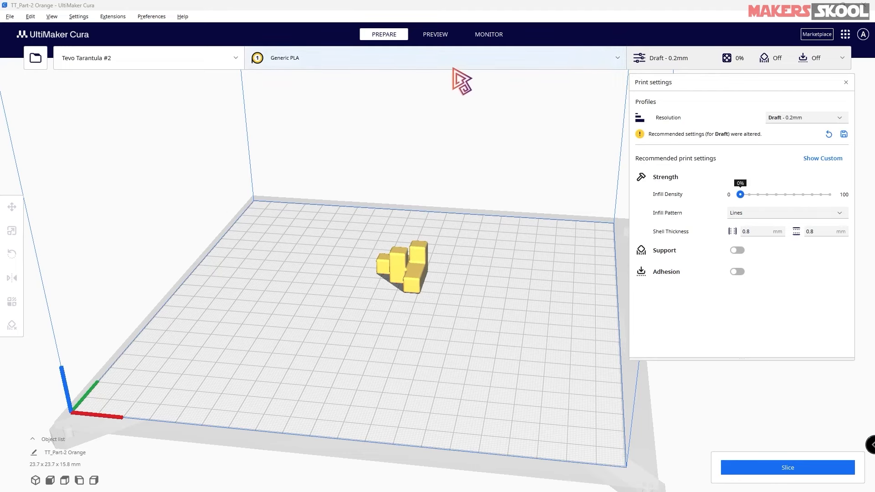
click(547, 62)
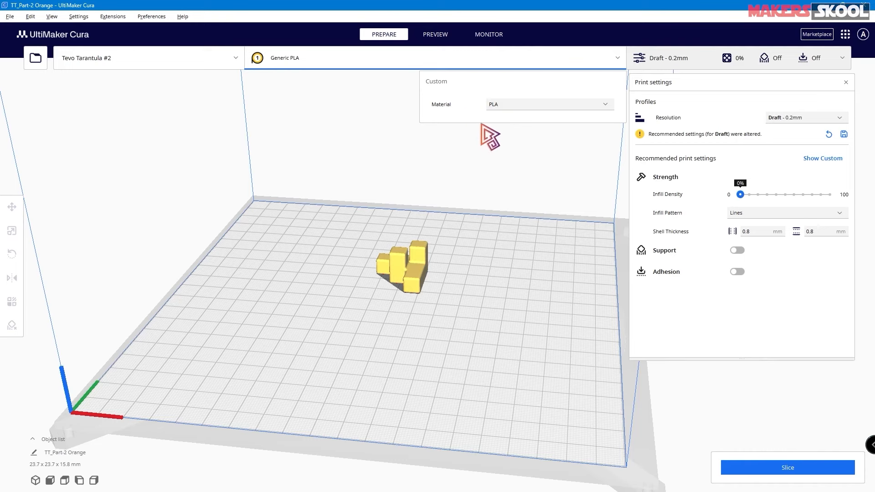
click(514, 104)
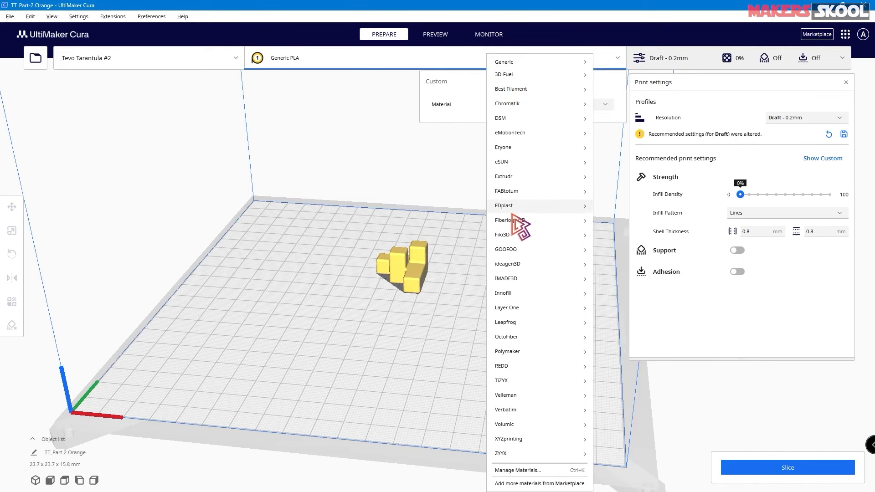
mouse_move(511, 264)
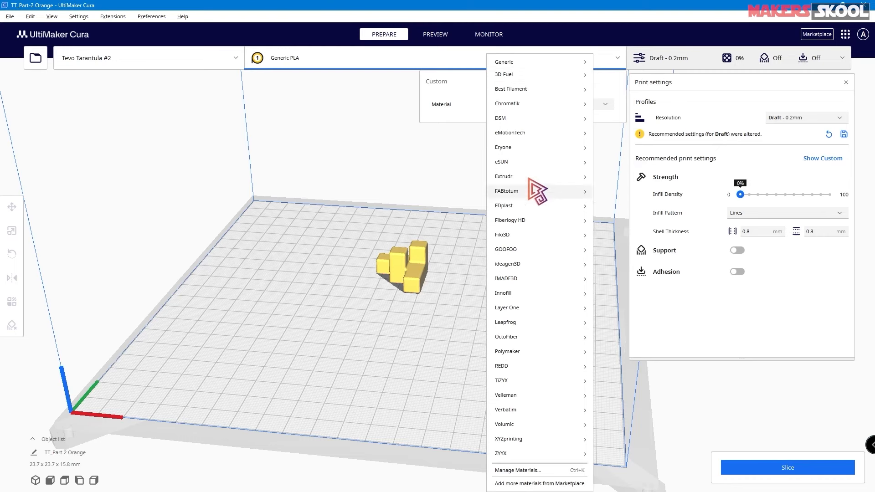
mouse_move(525, 62)
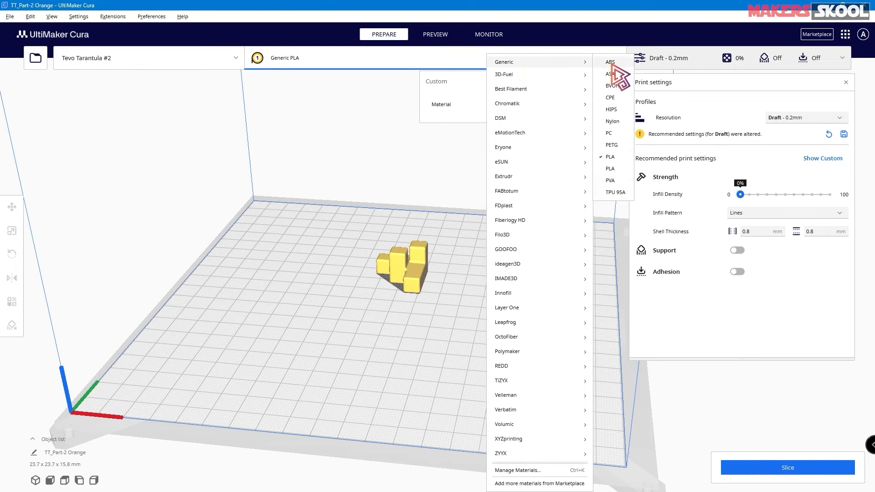
click(613, 171)
Step: Browse the PLA filaments by brand and change the material to Chromatik PLA
click(494, 105)
mouse_move(513, 89)
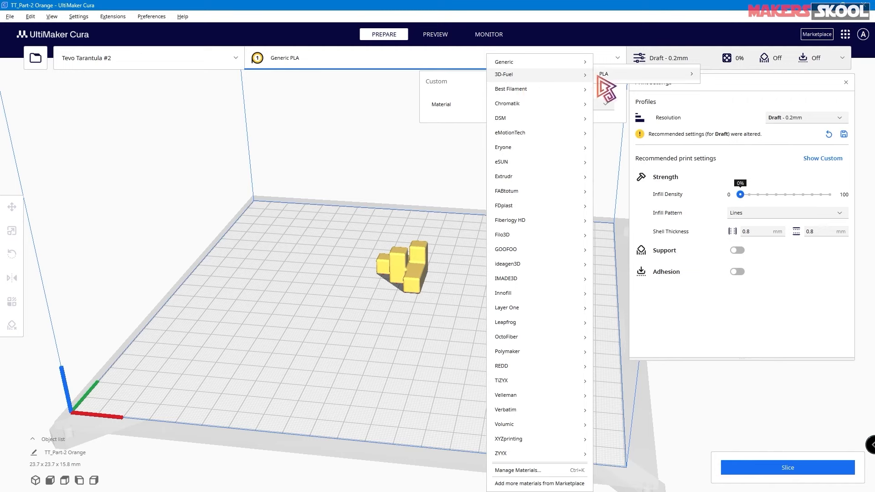
mouse_move(601, 76)
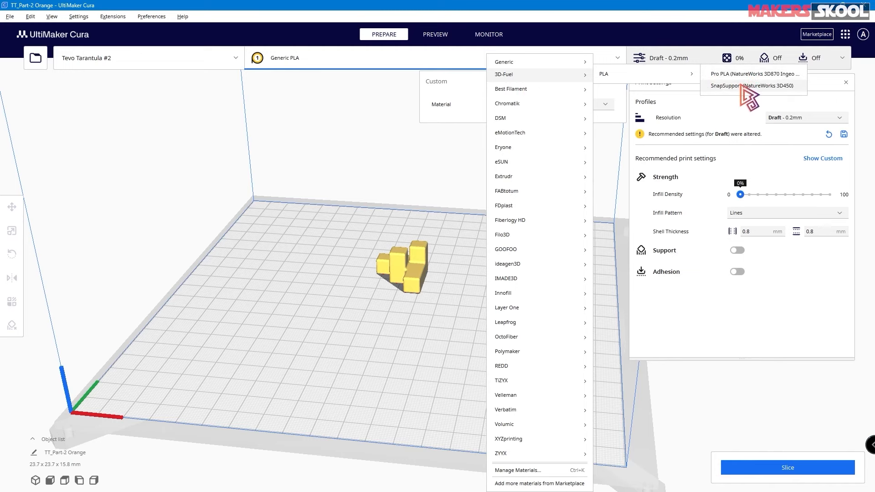
mouse_move(585, 105)
mouse_move(634, 103)
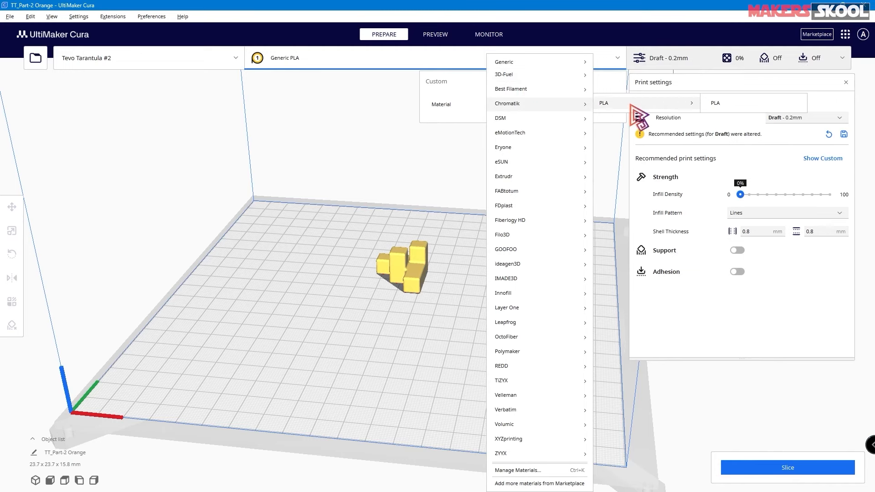
click(708, 103)
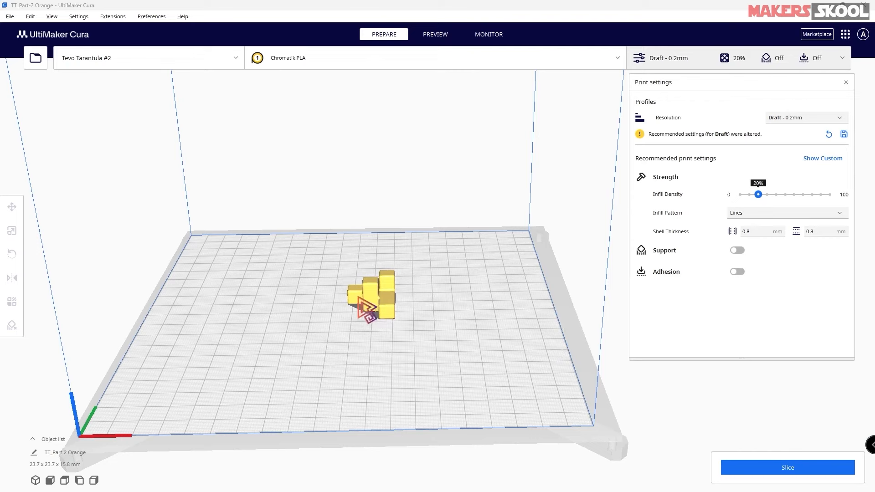
Step: Slice the part and save it as TT_Part-2 Orange.gcode in the G code folder
click(724, 467)
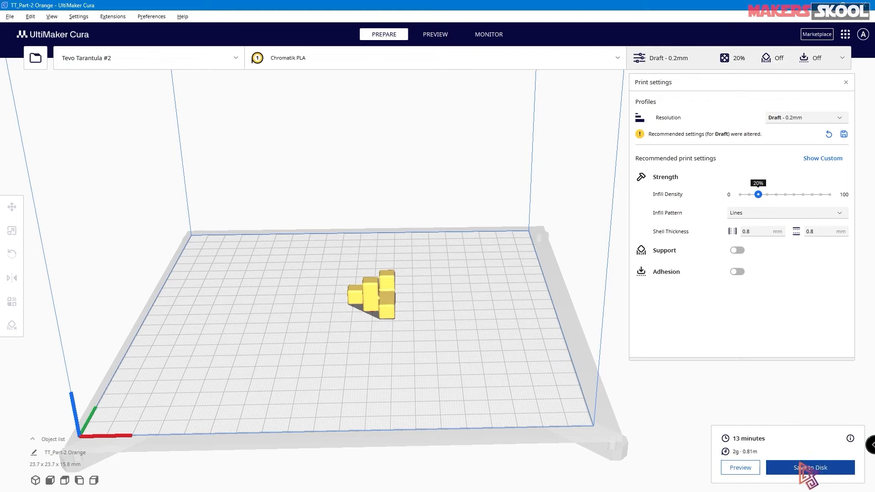
click(810, 467)
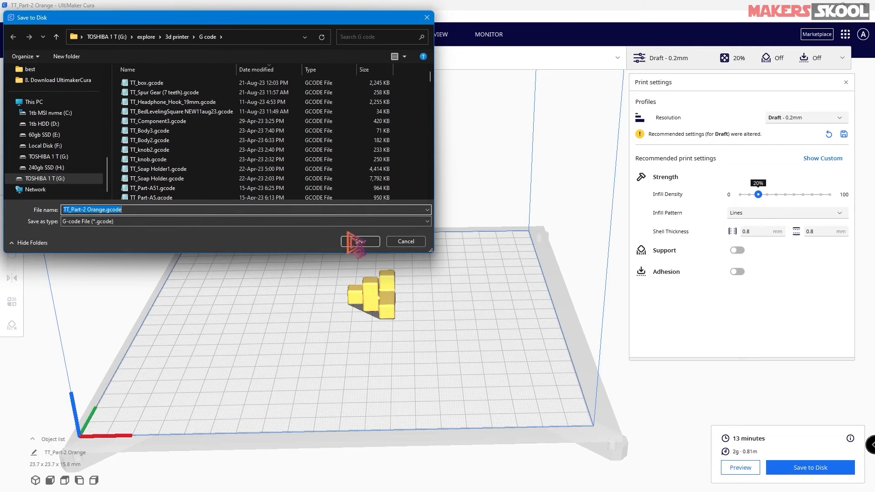
click(361, 242)
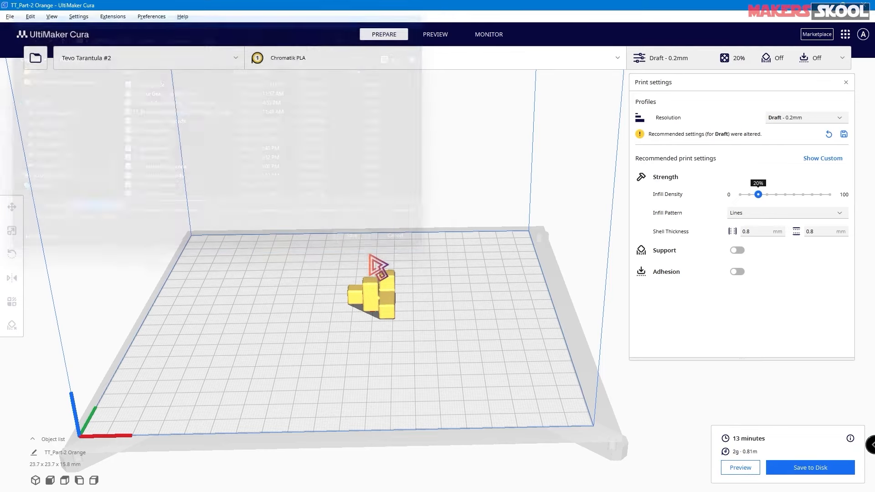
Step: Add Part1red.stl and Part-3 Blue.stl to the build plate beside the orange part
click(35, 58)
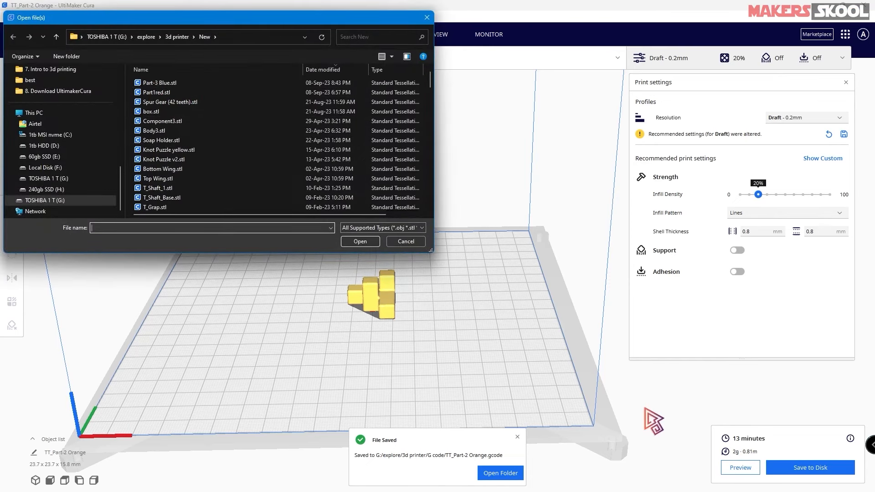
click(165, 96)
click(359, 242)
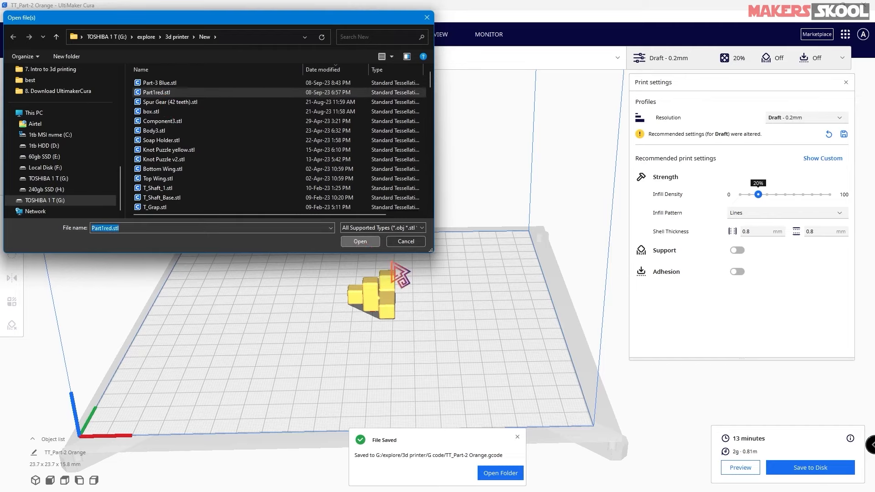
click(43, 59)
double_click(139, 86)
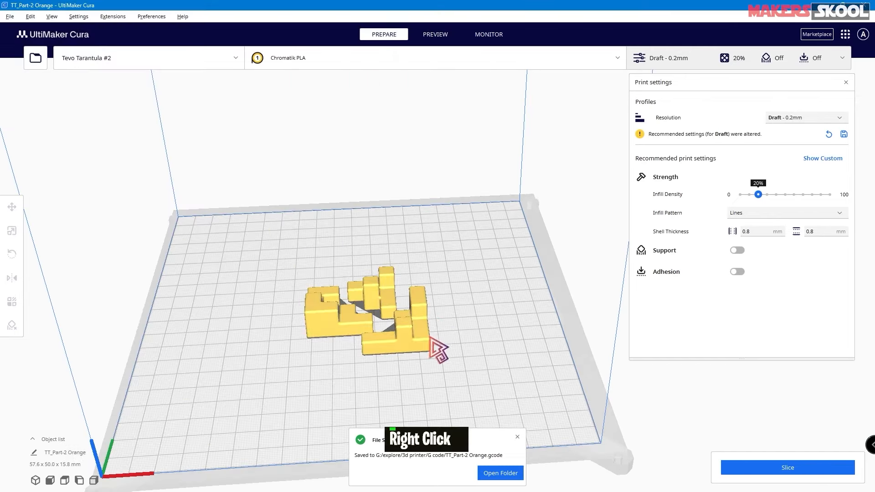
Step: Slice the three puzzle parts together and show their layer preview
click(791, 469)
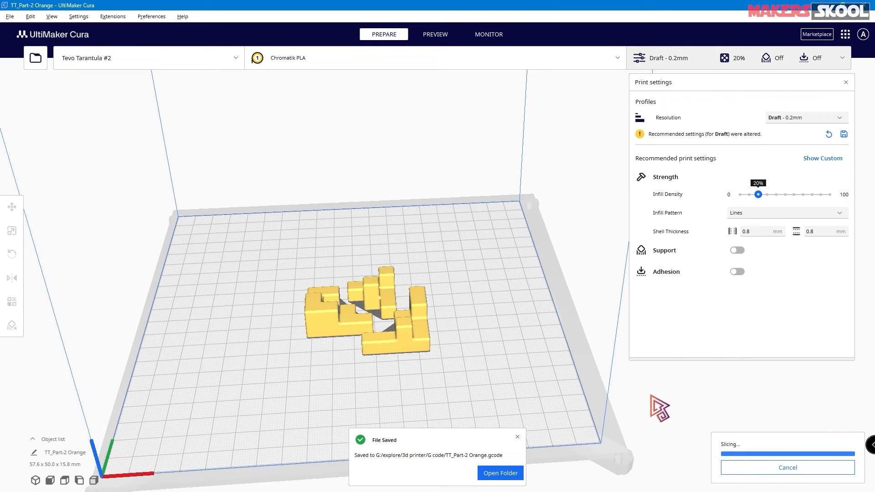
click(435, 35)
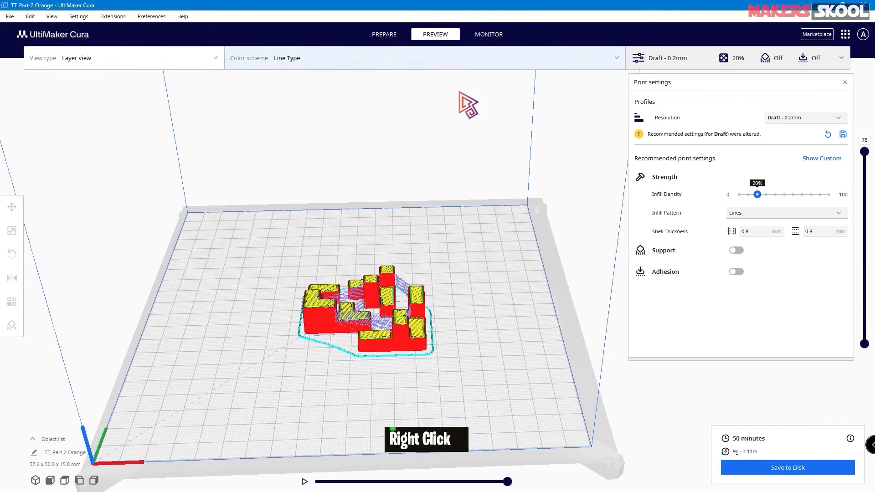
Step: Inspect the layer preview of the three sliced parts and open the dialog for saving the G-code to disk
right_drag(512, 306, 512, 332)
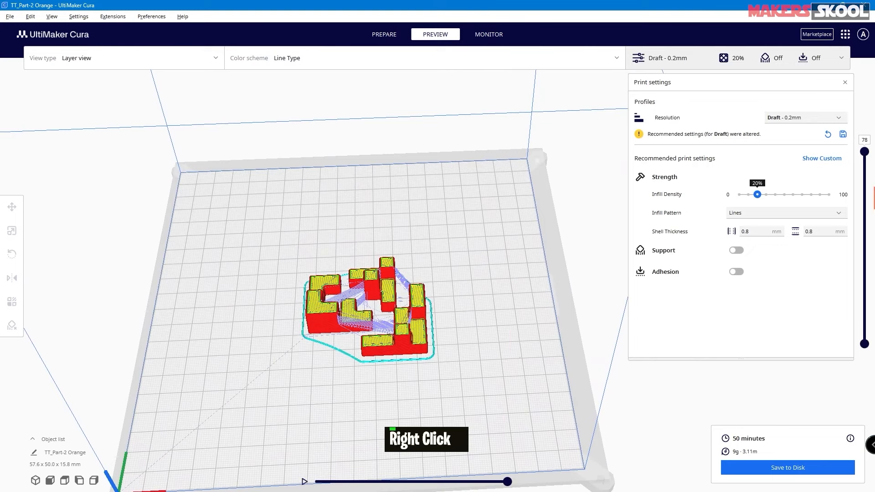
mouse_move(867, 159)
mouse_down()
mouse_move(867, 341)
mouse_move(864, 151)
mouse_up()
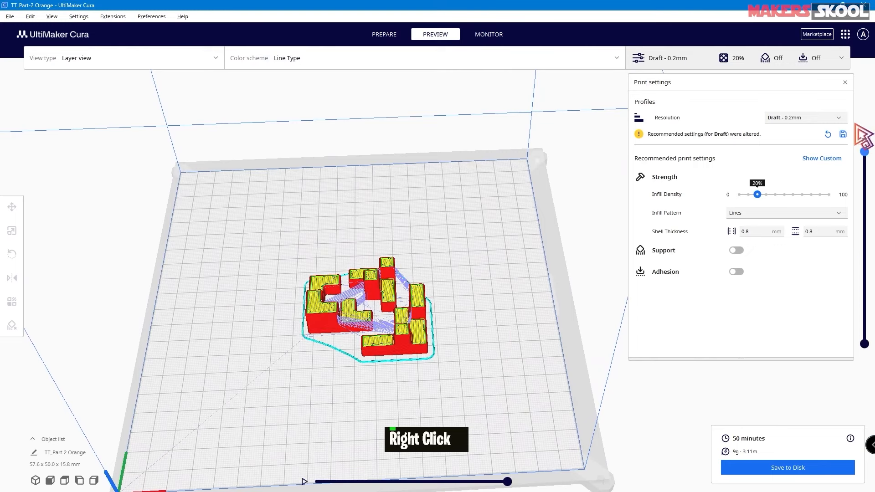
click(791, 472)
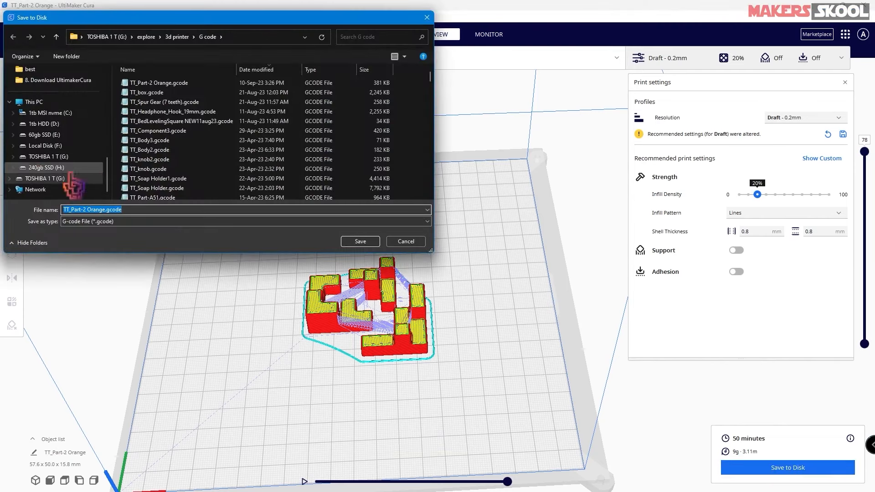
Step: Compare the three parts on the build plate by selecting each, and delete the front and rear ones, leaving a single part
scroll(402, 327, up, 2)
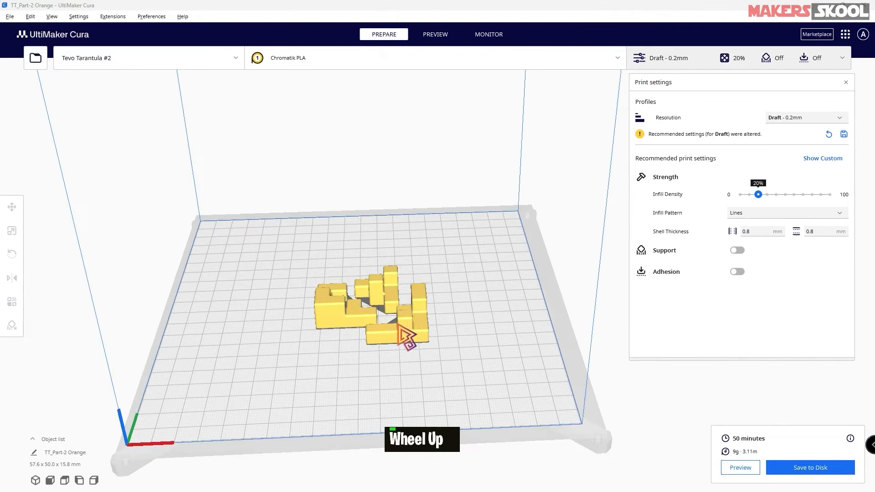
click(336, 305)
click(429, 320)
right_drag(471, 321, 448, 337)
click(340, 303)
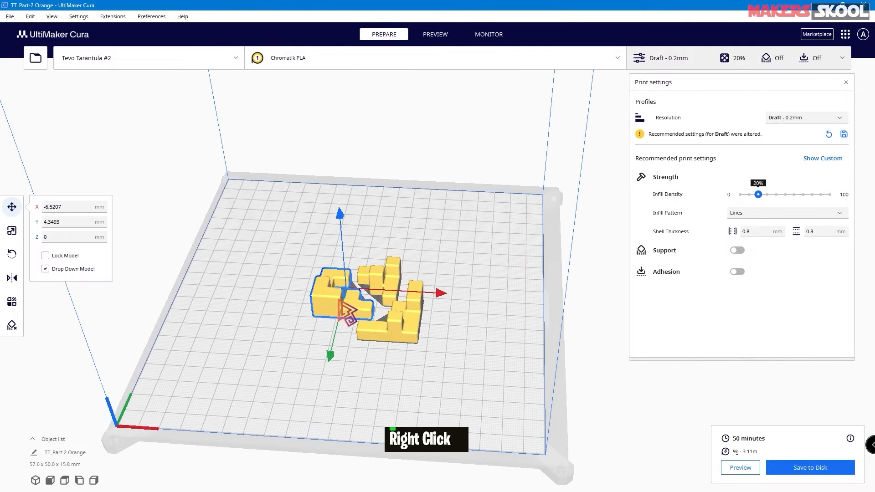
click(424, 271)
double_click(407, 313)
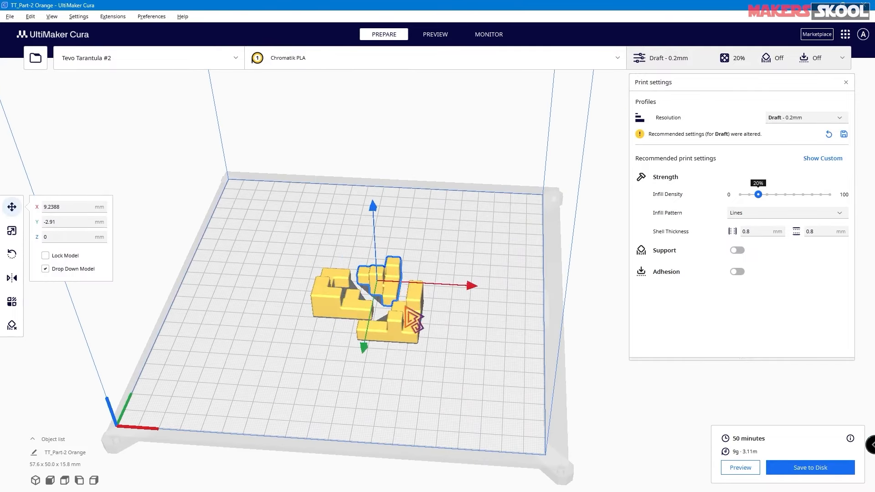
right_click(416, 314)
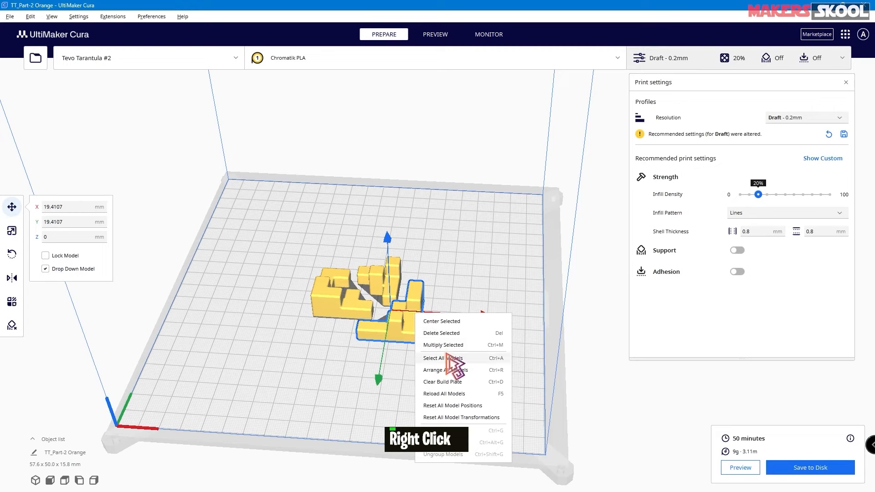
click(444, 334)
click(410, 293)
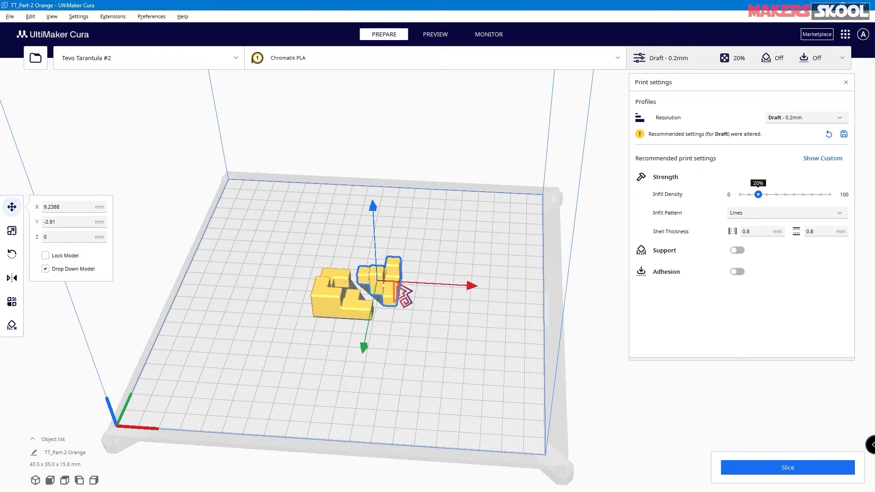
right_click(395, 284)
click(423, 303)
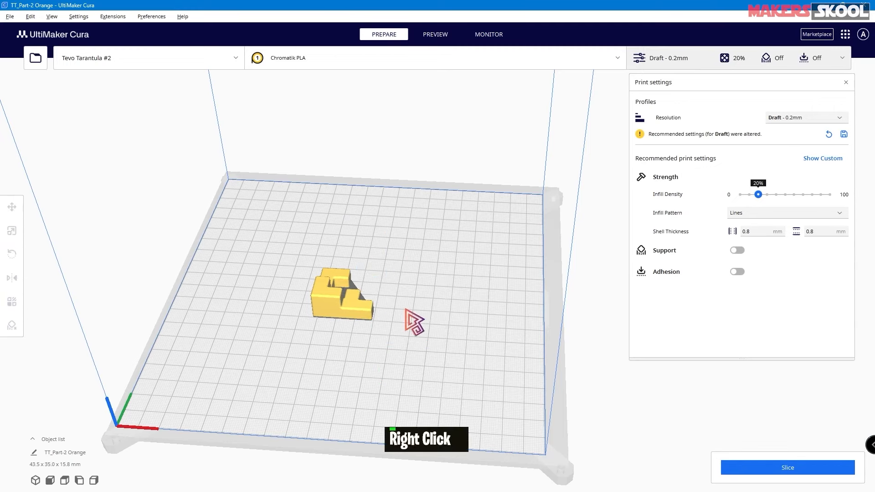
right_drag(406, 318, 421, 285)
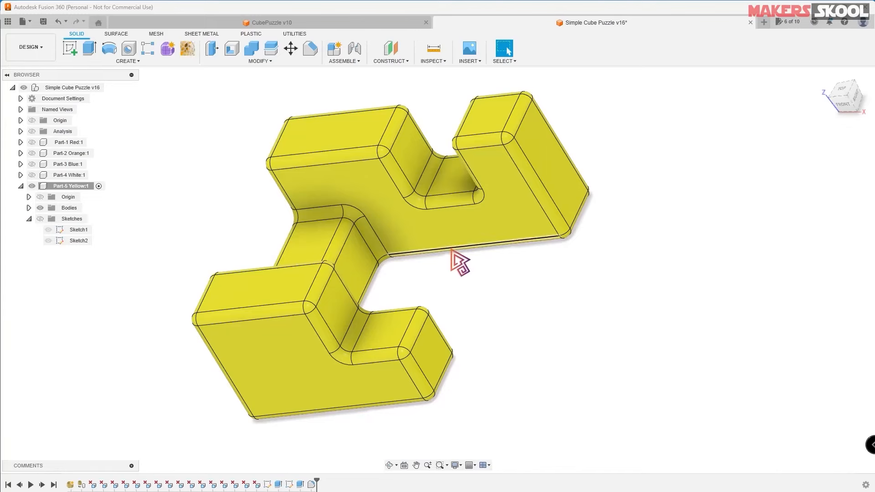
Step: In Fusion 360, examine Part-5 Yellow and roll the design history back to its first sketch
scroll(467, 265, down, 2)
scroll(467, 261, up, 3)
mouse_move(469, 266)
shift+middle_down()
mouse_move(455, 237)
mouse_move(464, 214)
mouse_move(474, 218)
mouse_move(469, 264)
shift+middle_up()
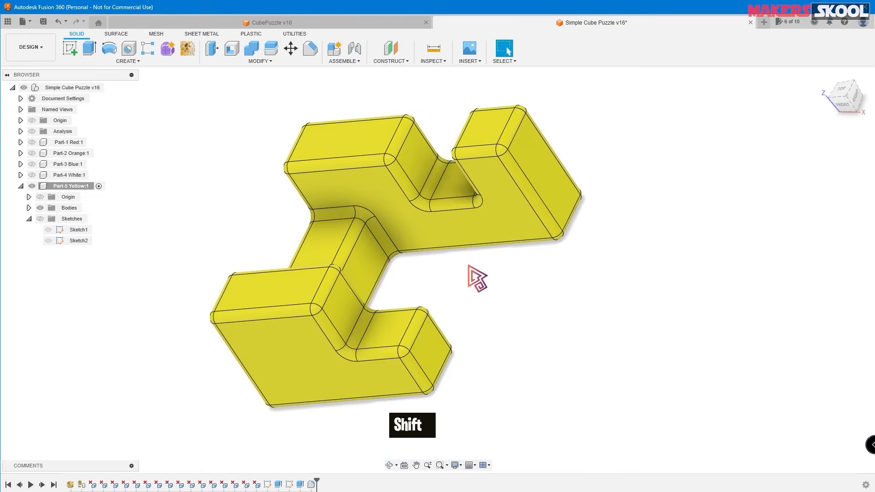
scroll(469, 258, down, 2)
scroll(469, 258, up, 2)
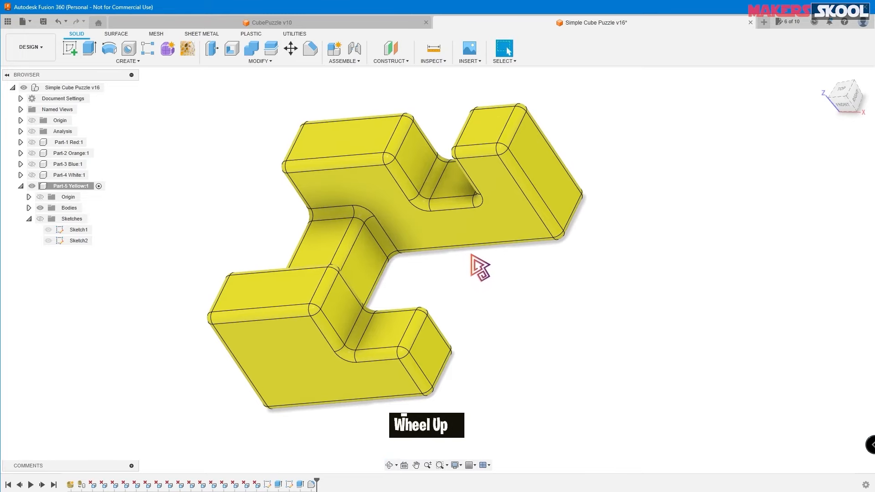
mouse_move(469, 257)
shift+middle_down()
mouse_move(471, 235)
mouse_move(472, 247)
shift+middle_up()
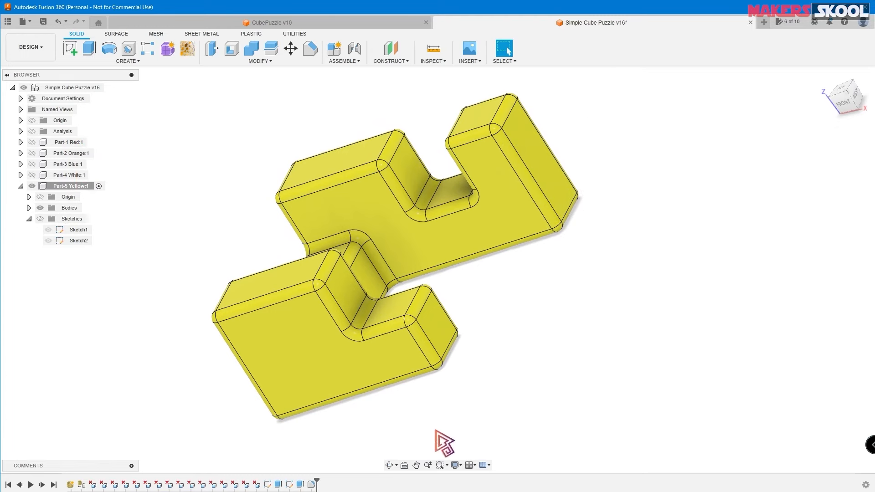
drag(317, 482, 273, 482)
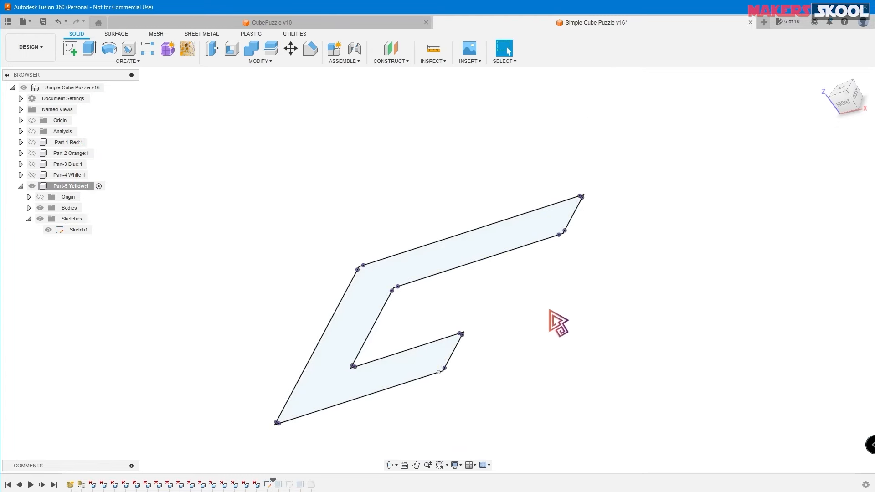
scroll(552, 302, down, 1)
scroll(510, 319, up, 1)
scroll(509, 319, down, 1)
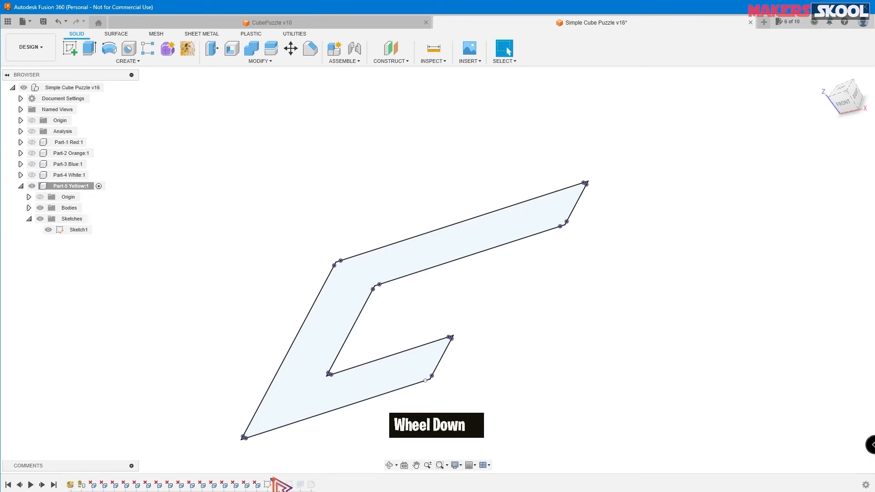
Step: Advance the history marker past the first extrusion of Part-5 Yellow and on to the end of the timeline
drag(273, 479, 284, 482)
scroll(506, 313, down, 1)
scroll(518, 300, up, 1)
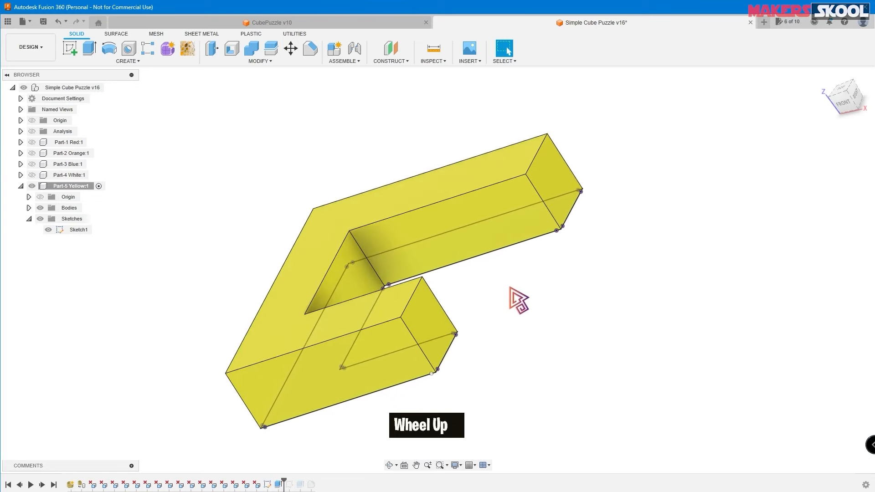
scroll(518, 299, up, 1)
drag(285, 483, 317, 483)
scroll(576, 271, up, 1)
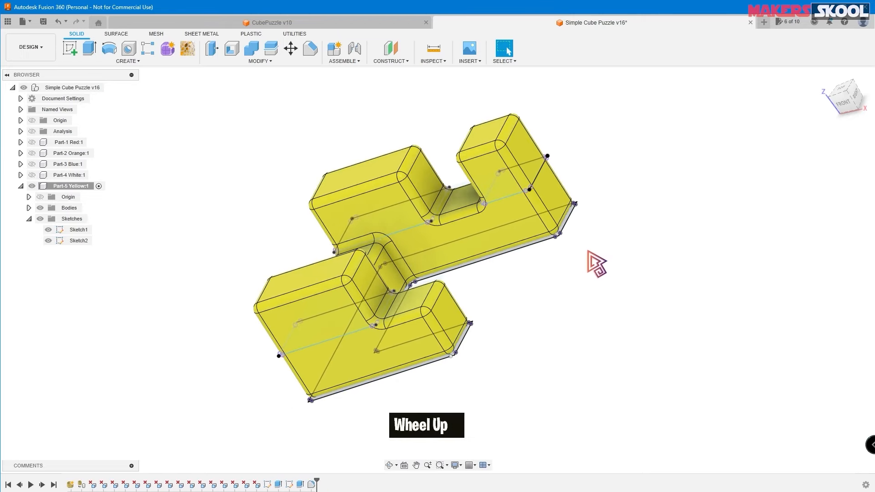
shift+middle_drag(569, 259, 568, 199)
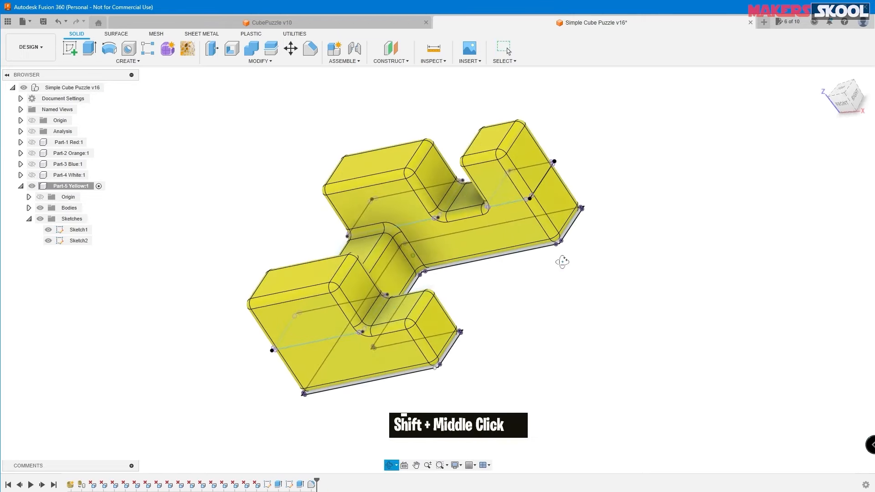
scroll(520, 262, up, 1)
shift+scroll(501, 277, down, 1)
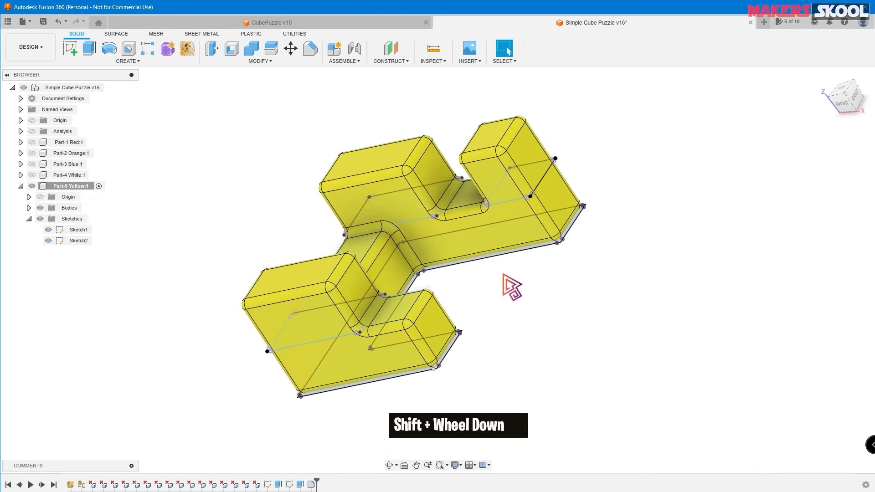
scroll(508, 255, down, 1)
scroll(509, 237, up, 1)
shift+middle_drag(510, 237, 503, 272)
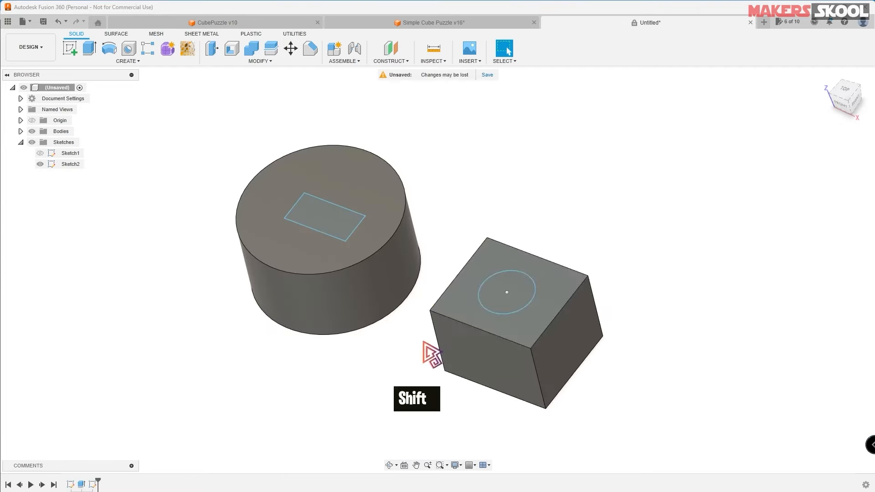
Step: Extrude the rectangle on the cylinder and the circle on the box by -50 mm as a cut through both bodies
scroll(611, 224, up, 1)
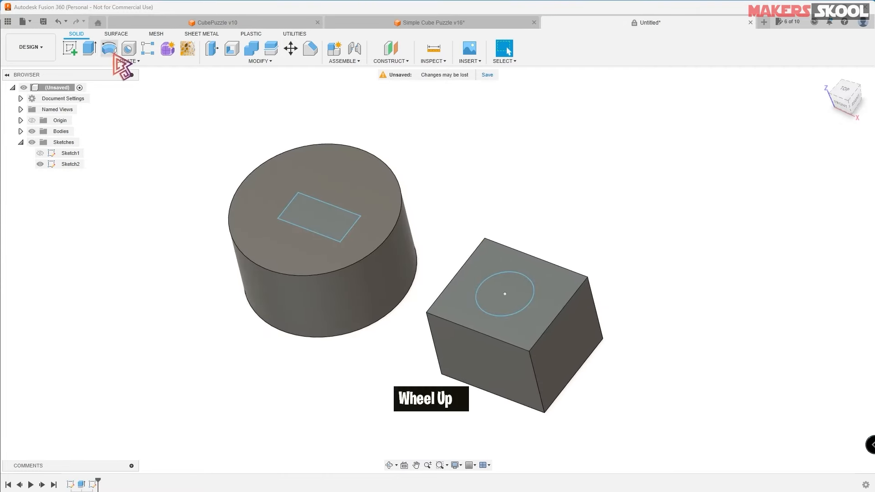
click(89, 48)
click(331, 228)
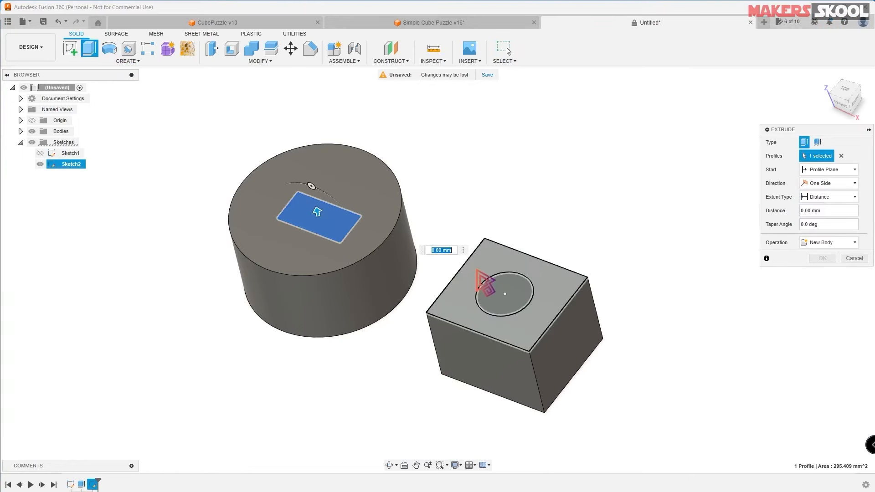
click(502, 292)
drag(504, 287, 482, 202)
shift+middle_drag(615, 287, 620, 219)
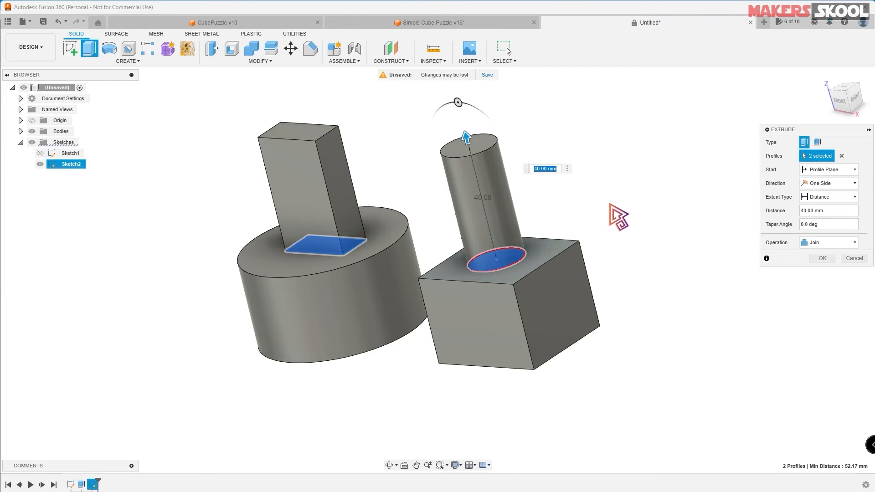
drag(467, 136, 540, 396)
shift+middle_drag(635, 377, 746, 297)
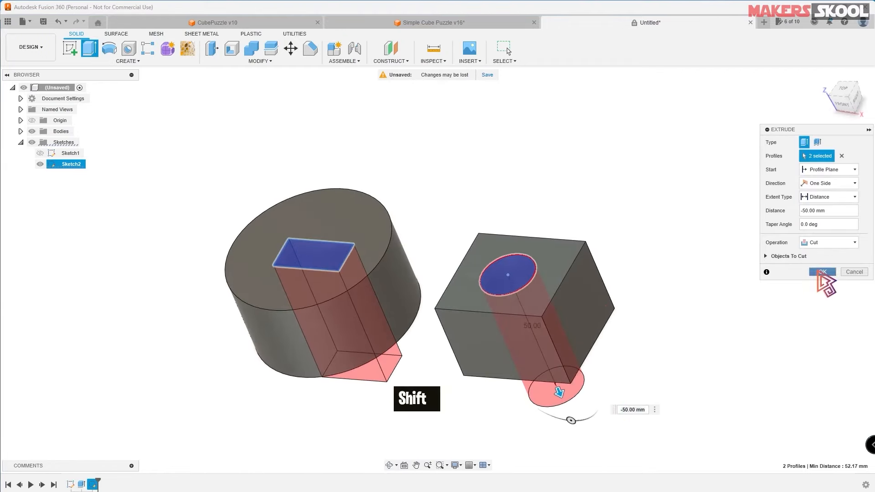
click(822, 271)
shift+middle_drag(449, 248, 714, 255)
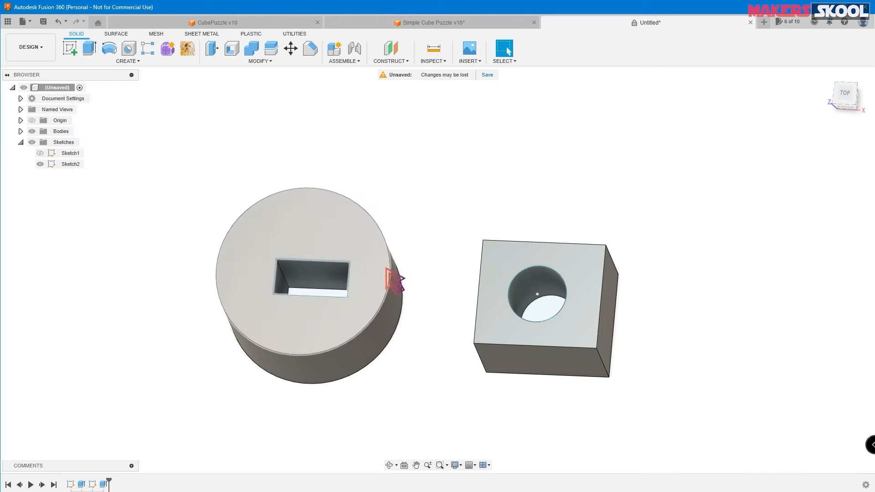
shift+middle_drag(707, 254, 679, 217)
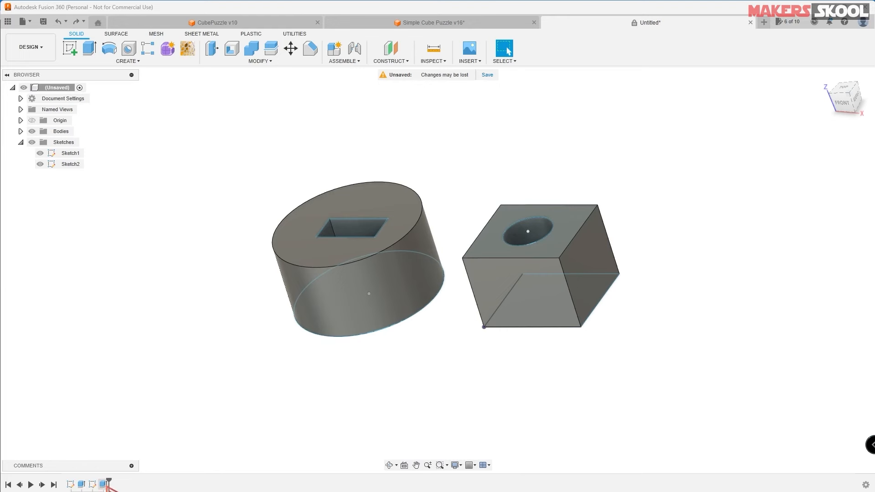
Step: Roll the untitled design's history back to its first sketch and return the marker to the end of the timeline
click(109, 480)
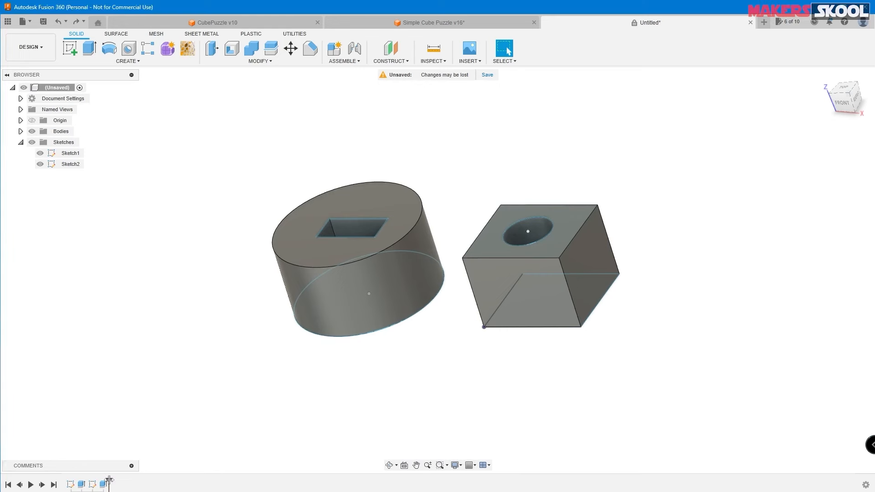
drag(98, 480, 75, 483)
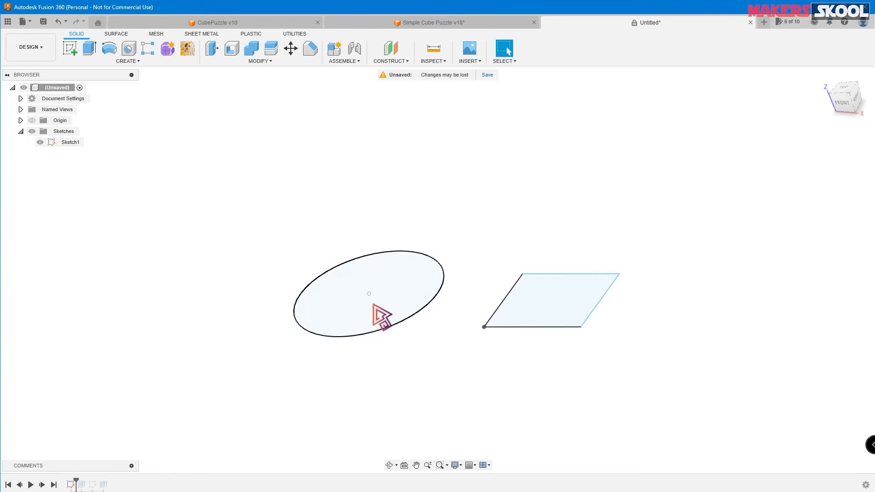
mouse_move(76, 481)
mouse_down()
mouse_move(117, 482)
mouse_move(110, 481)
mouse_up()
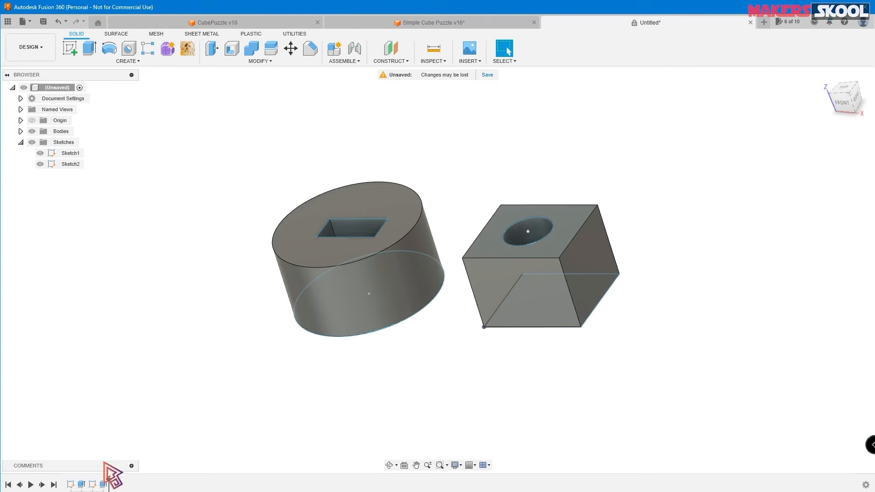
Step: Edit the first extrusion of the cylinder and box and set its distance to 40 mm
right_click(82, 485)
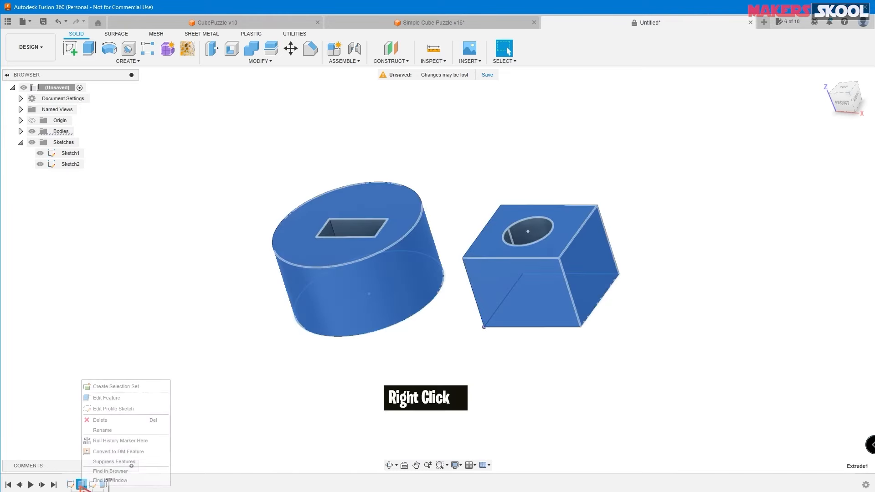
click(117, 451)
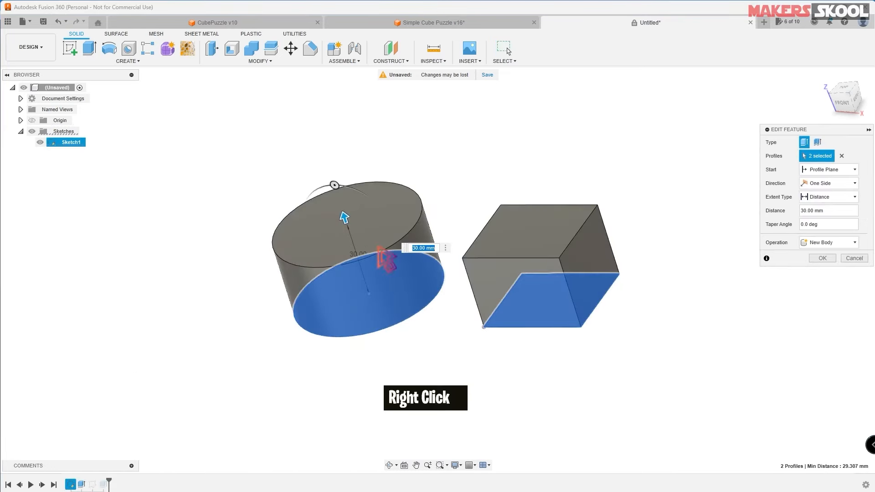
drag(343, 216, 337, 195)
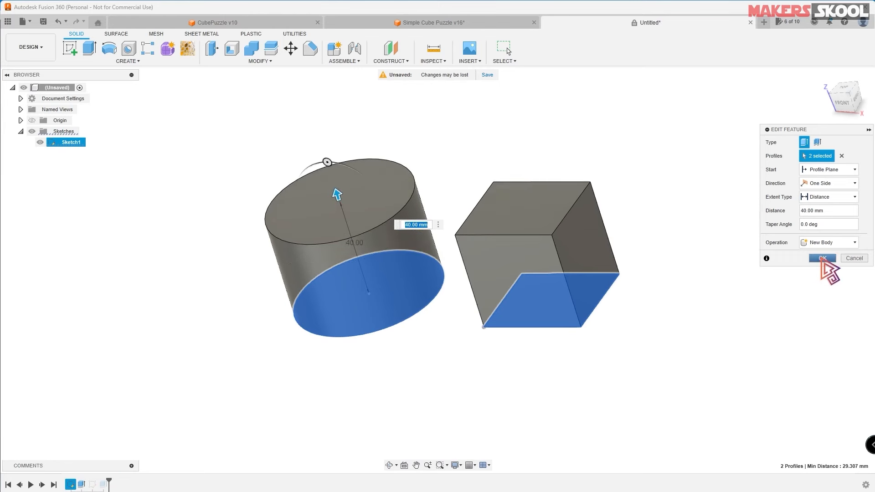
click(822, 258)
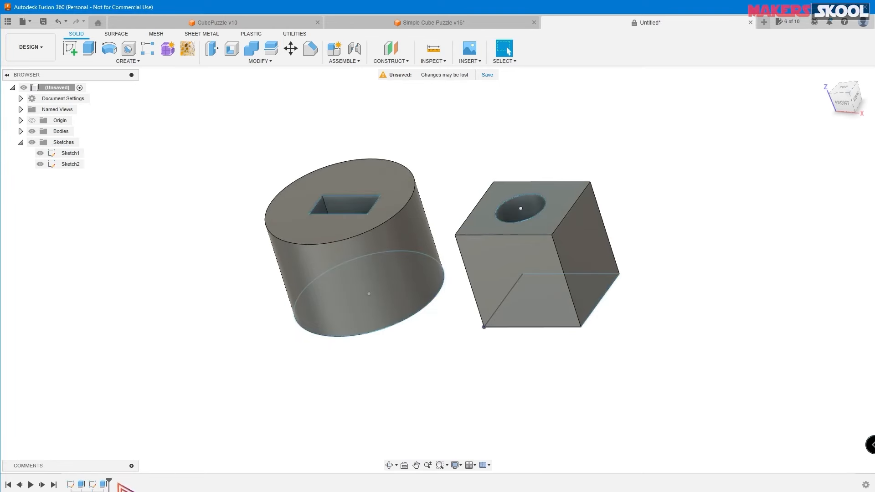
Step: Edit the second sketch, move a corner point of the rectangle outward to enlarge it, and finish the sketch
right_click(92, 485)
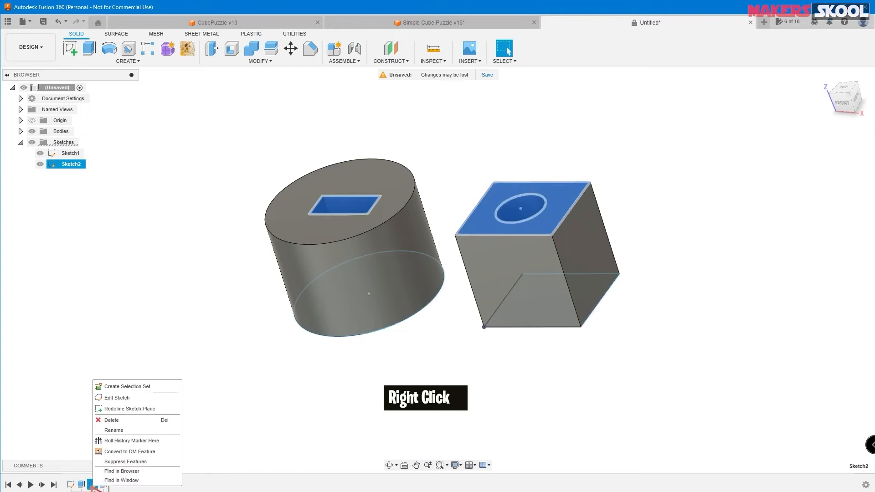
click(117, 397)
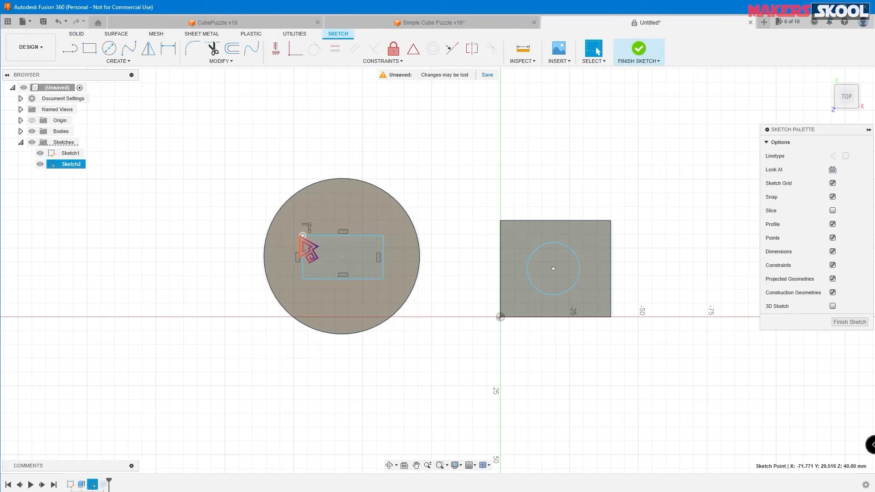
click(639, 64)
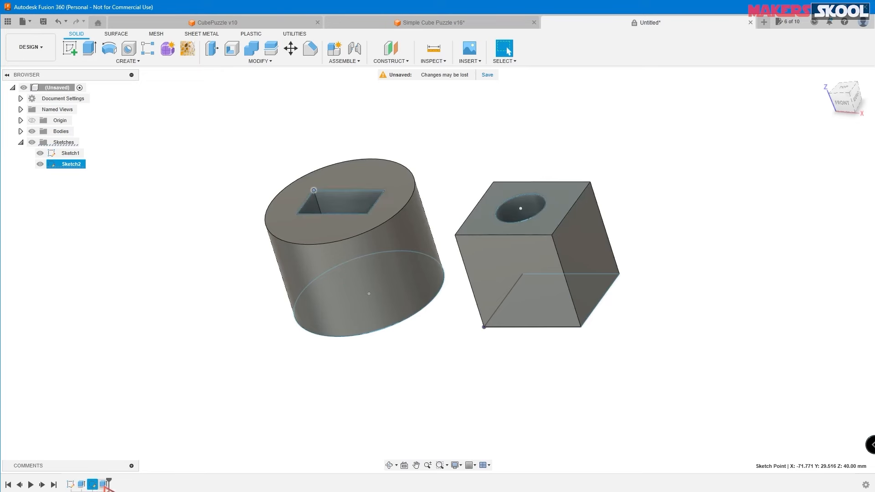
click(160, 423)
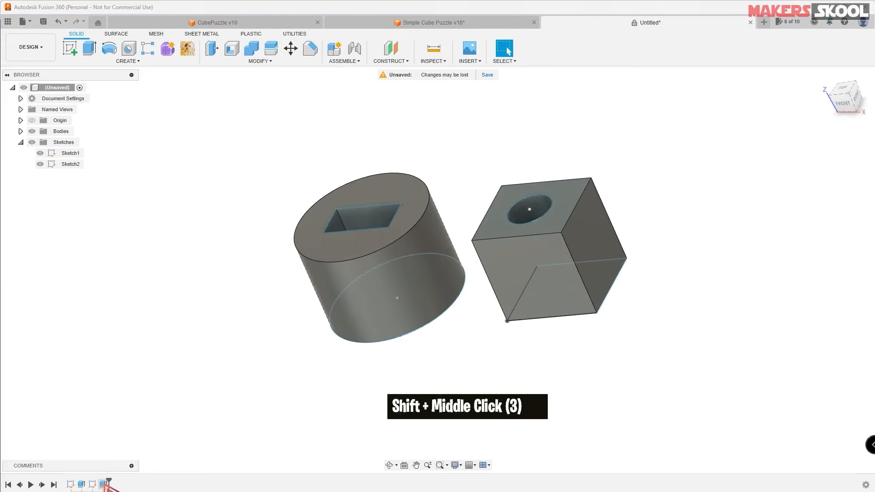
Step: Edit the second extrusion of the rectangle and circle profiles and change its operation to Join
right_click(104, 484)
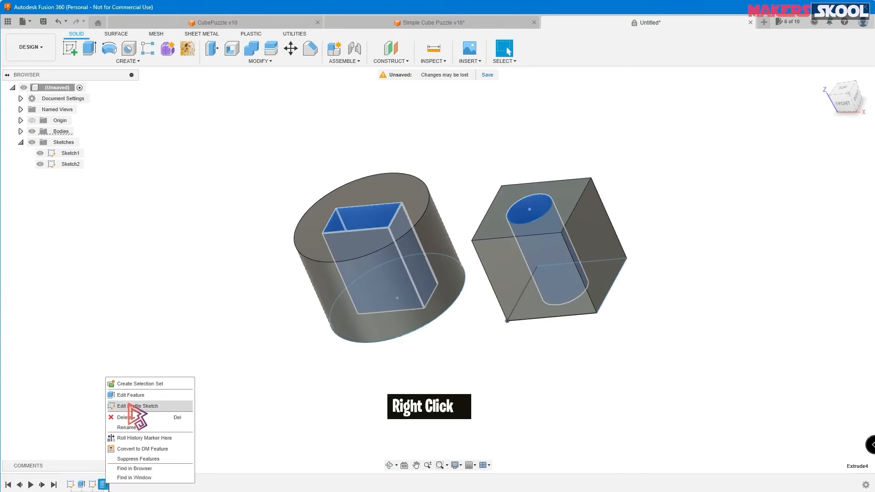
click(132, 342)
shift+middle_drag(673, 296, 674, 284)
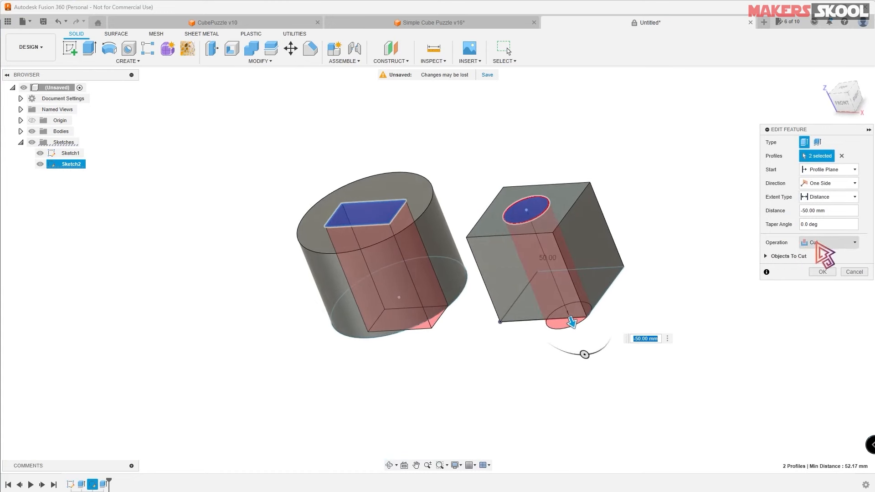
double_click(831, 244)
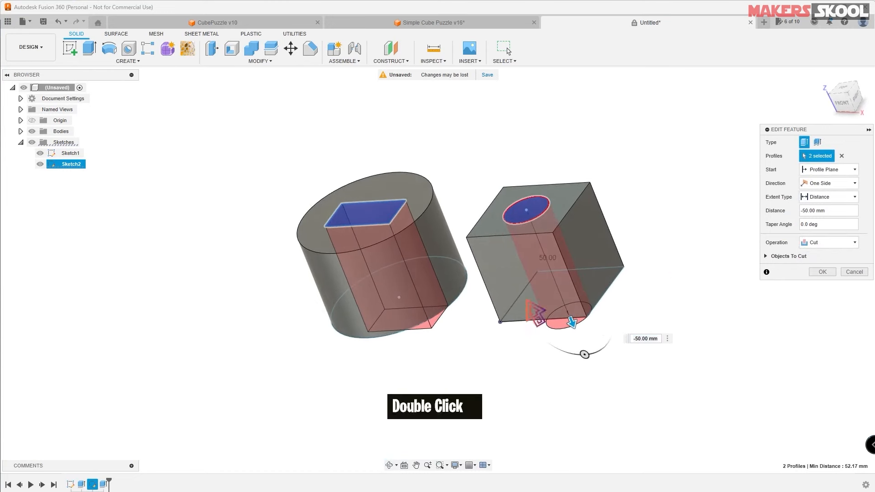
shift+middle_drag(644, 311, 660, 285)
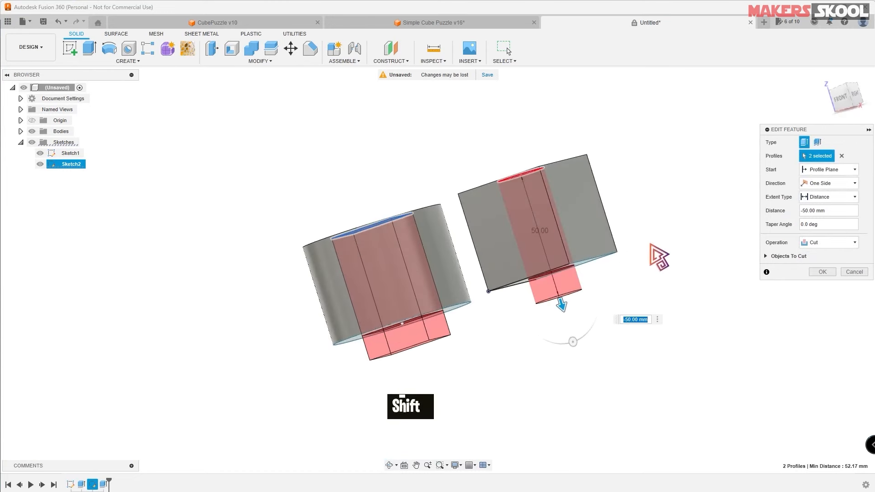
shift+middle_drag(658, 253, 658, 225)
click(816, 242)
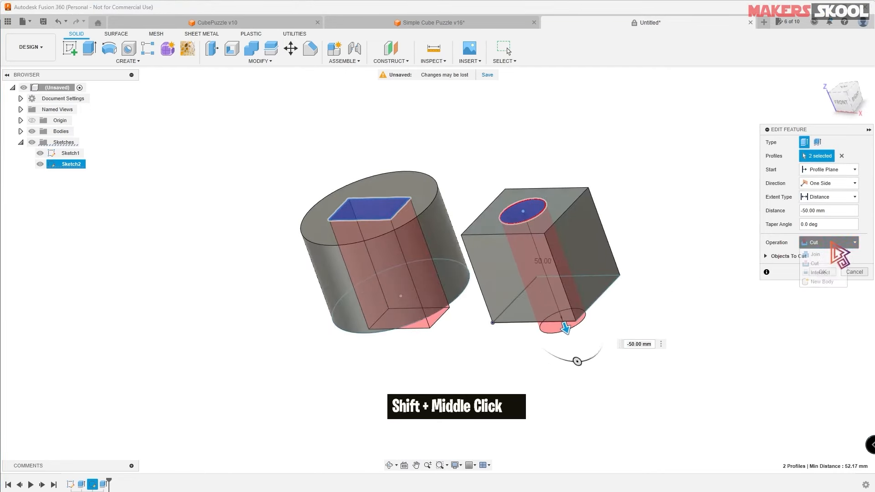
click(816, 254)
shift+middle_drag(673, 285, 663, 245)
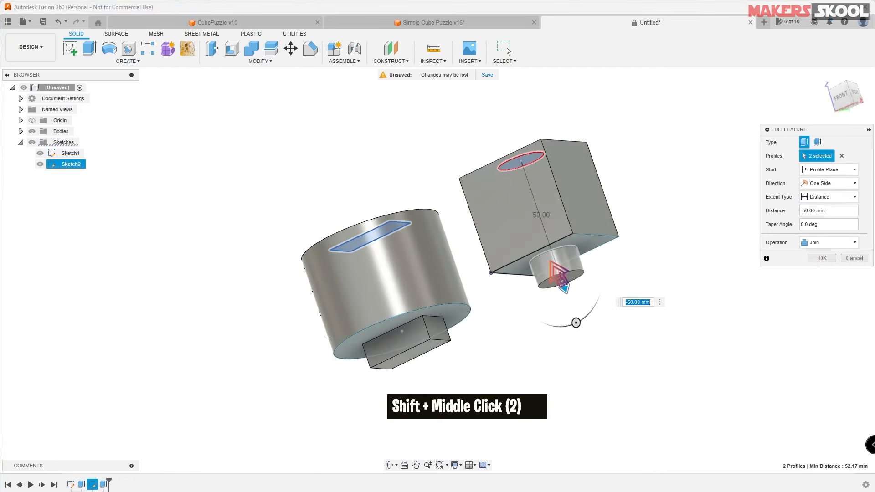
shift+middle_drag(632, 215, 666, 246)
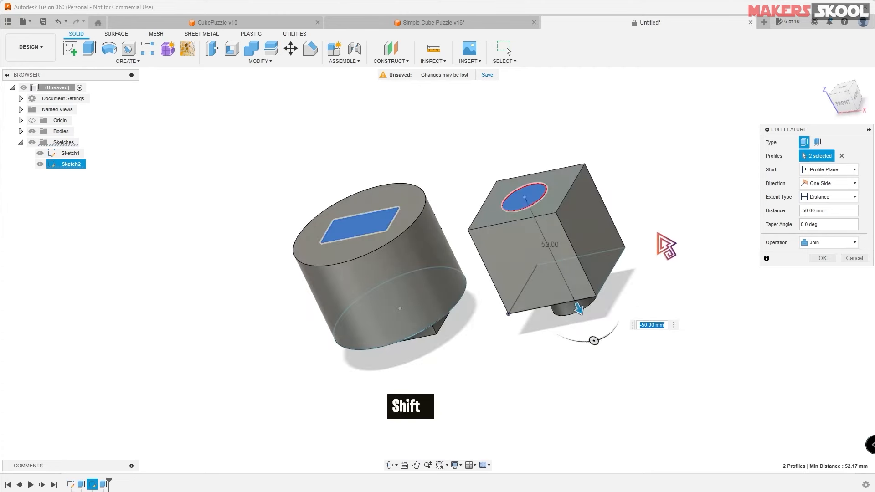
click(809, 243)
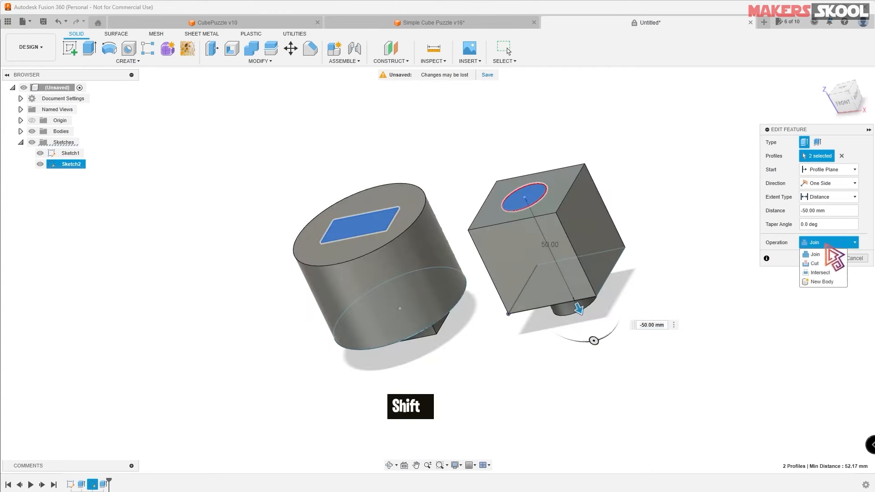
scroll(696, 274, down, 2)
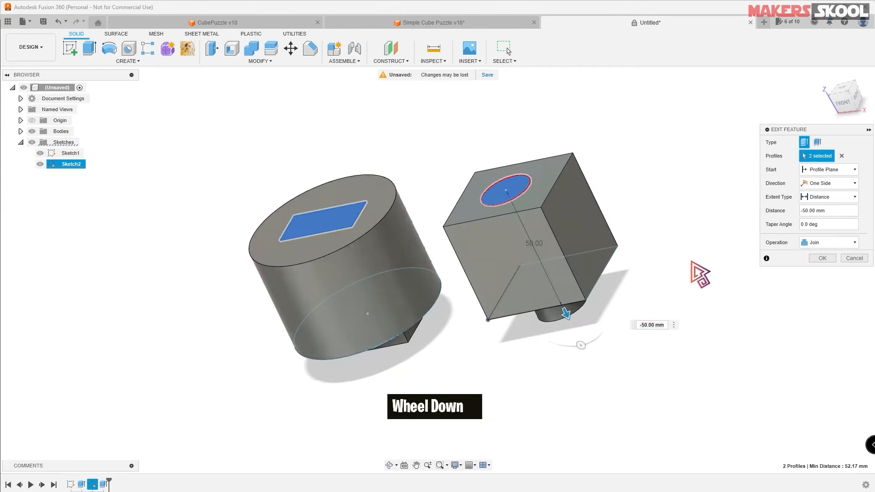
mouse_move(695, 273)
shift+middle_down()
mouse_move(742, 296)
mouse_move(701, 275)
shift+middle_up()
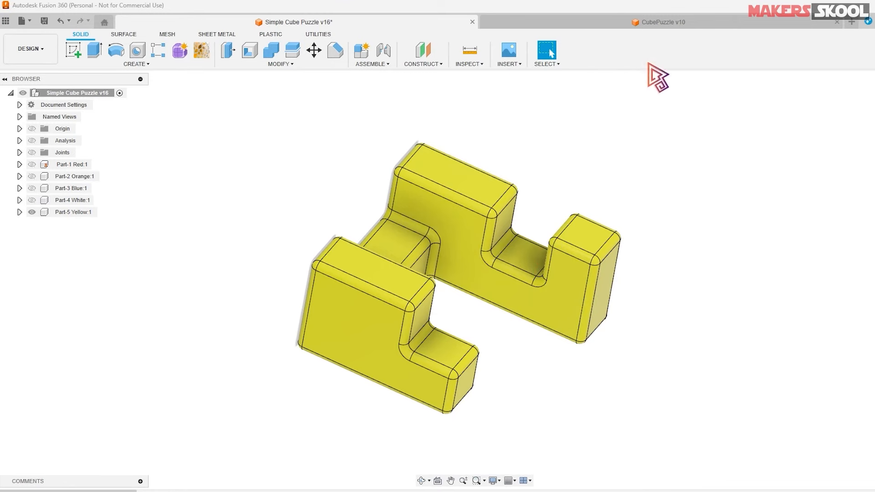
Step: Switch to the CubePuzzle design, create an internal component named PArt5Yellow, and isolate it
click(665, 21)
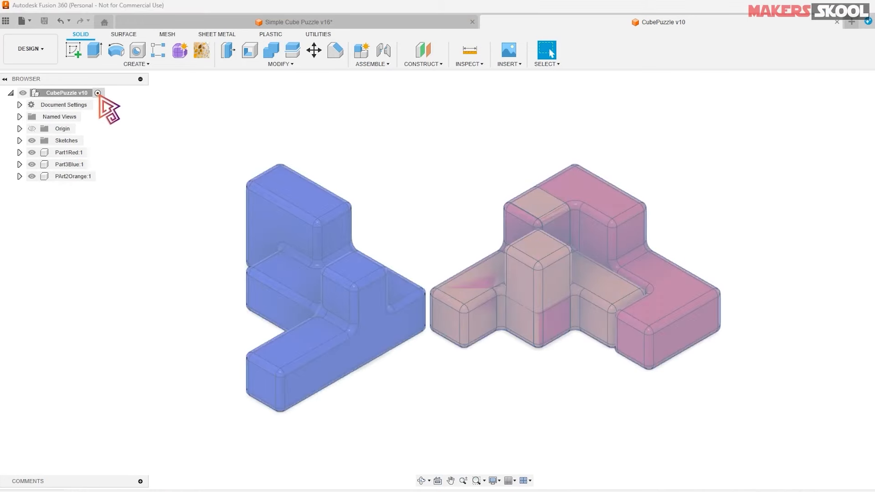
click(363, 50)
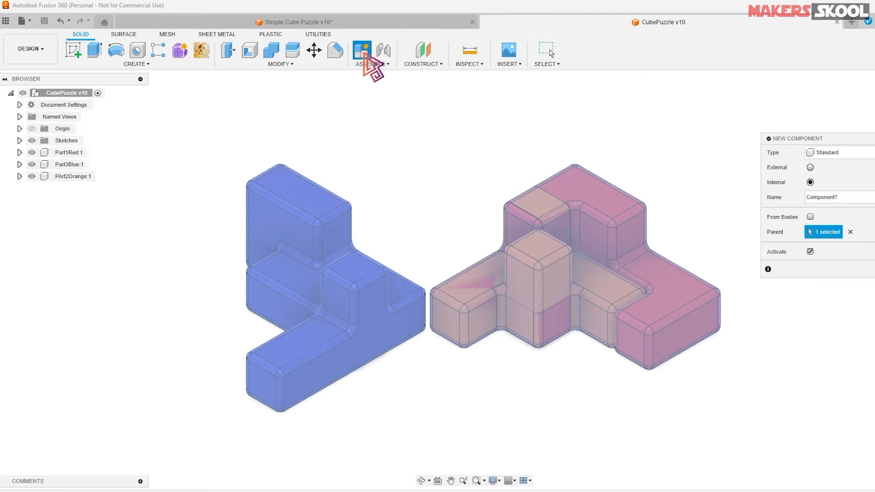
drag(851, 197, 794, 196)
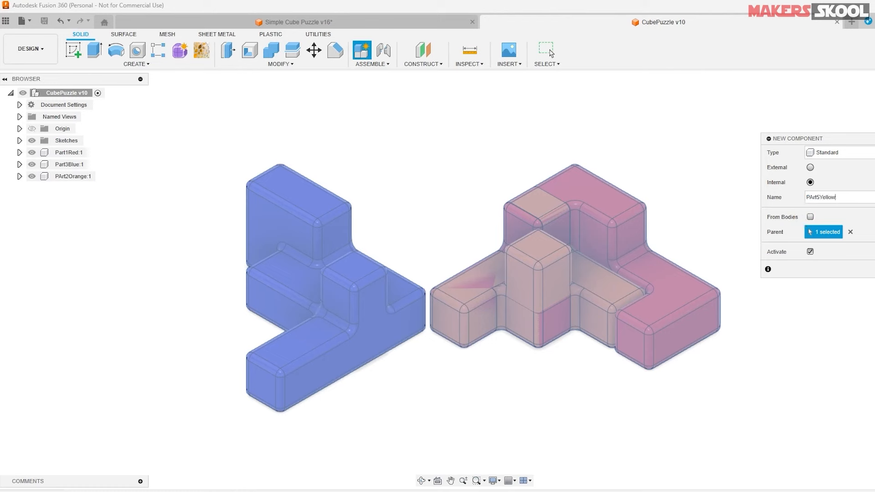
key(Return)
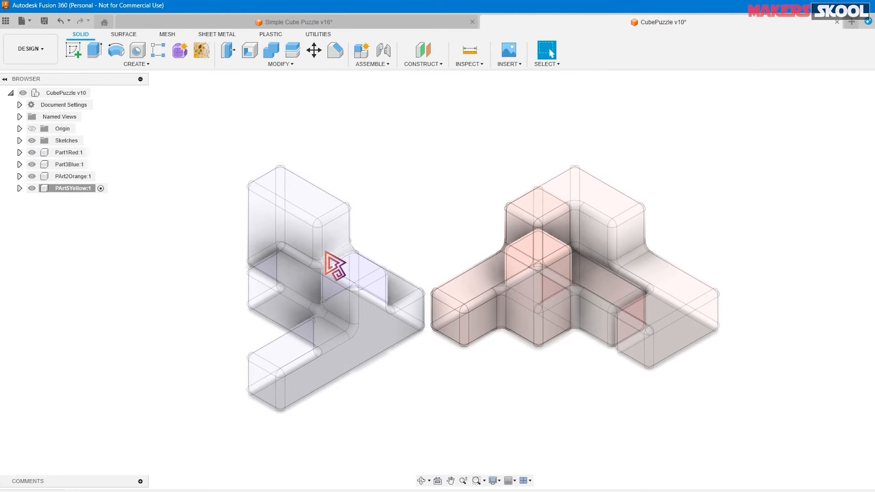
right_click(72, 188)
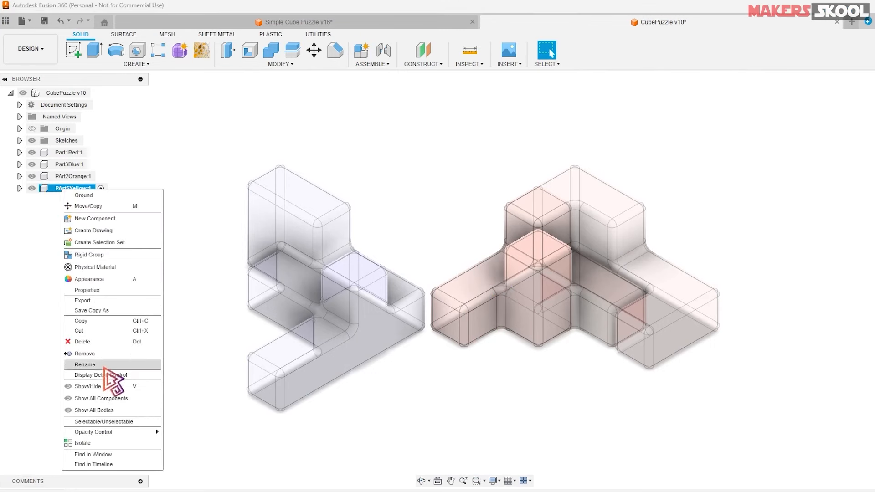
click(90, 445)
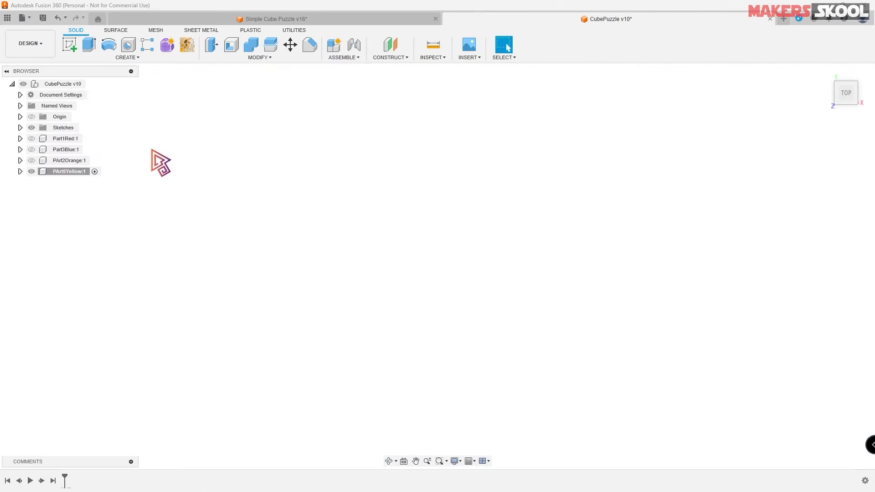
Step: Start a sketch on the horizontal XY plane in the PArt5Yellow component
click(72, 47)
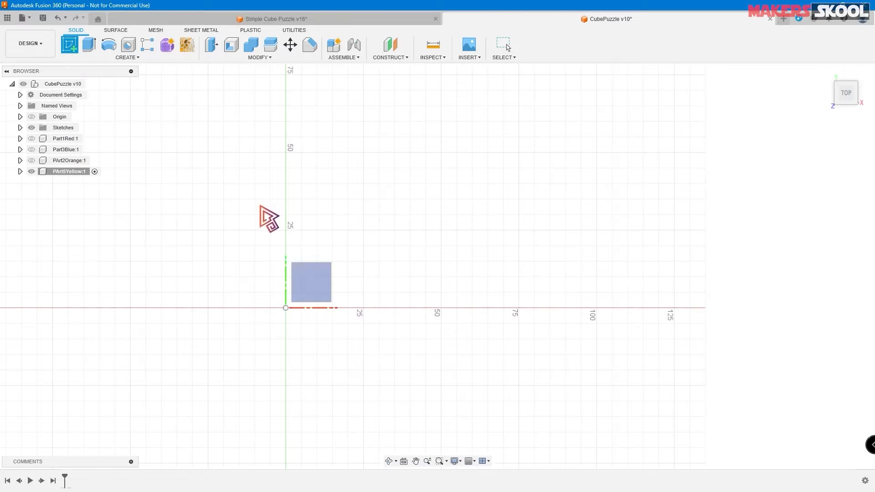
click(825, 73)
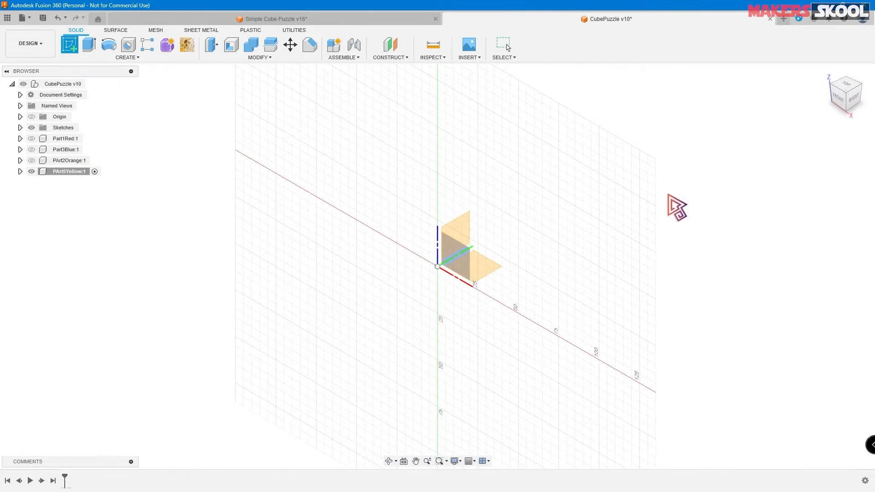
click(486, 270)
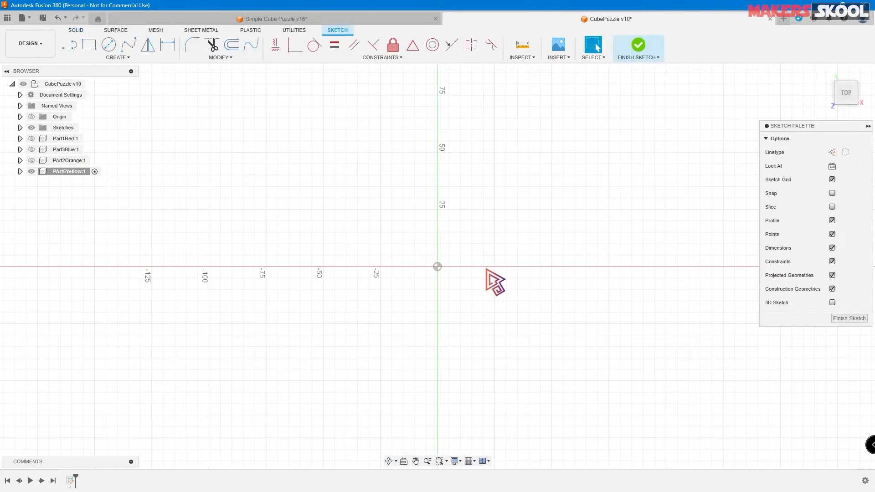
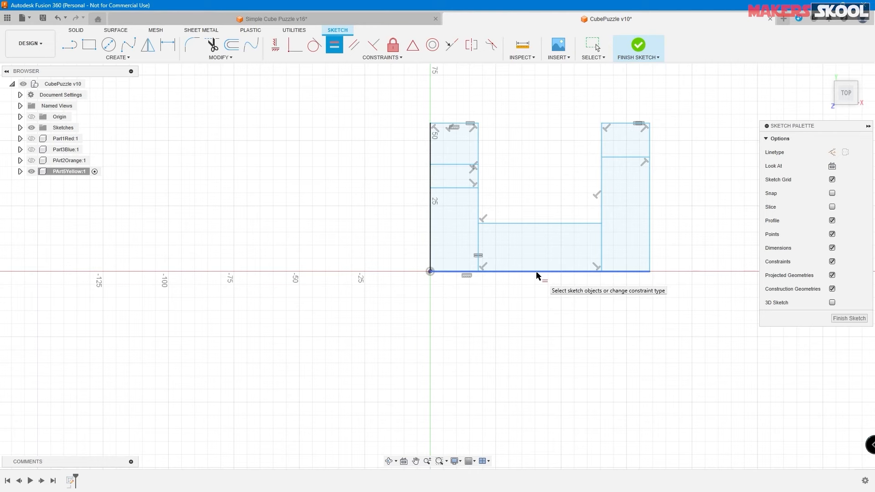
Step: Make the U-profile's full bottom edge and outer left edge equal, and dimension the right leg's width to 7.8 mm
click(537, 272)
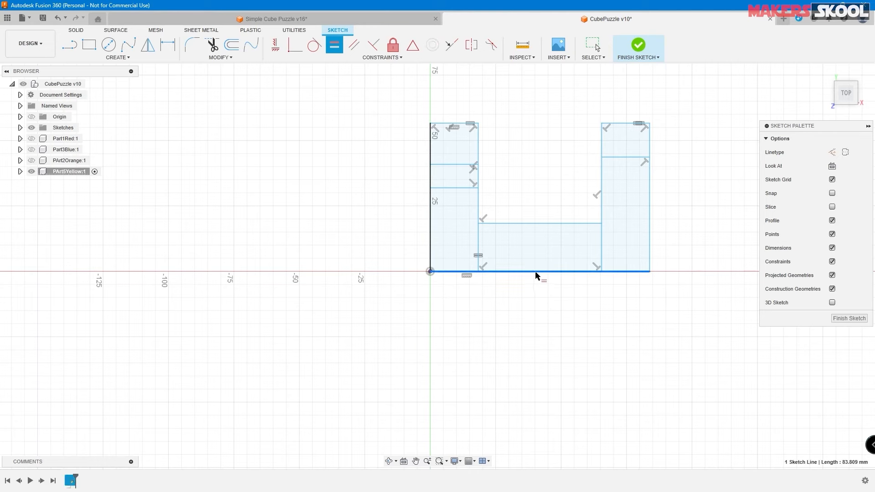
click(432, 225)
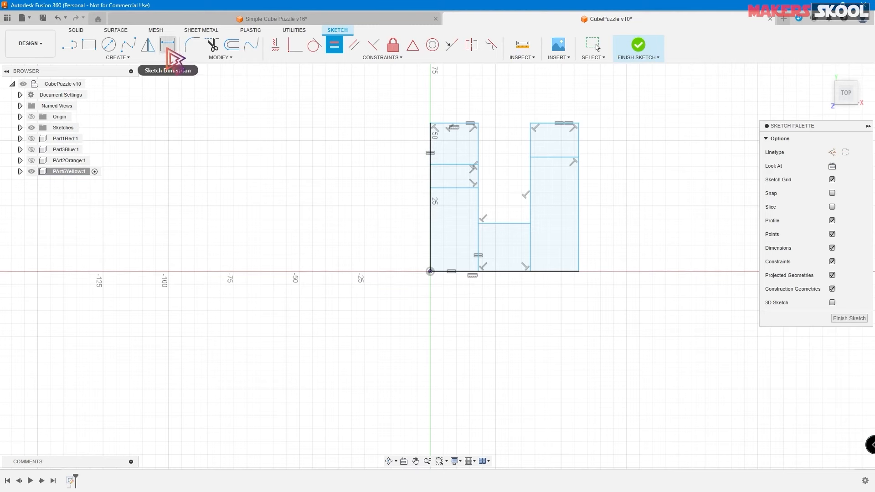
click(169, 49)
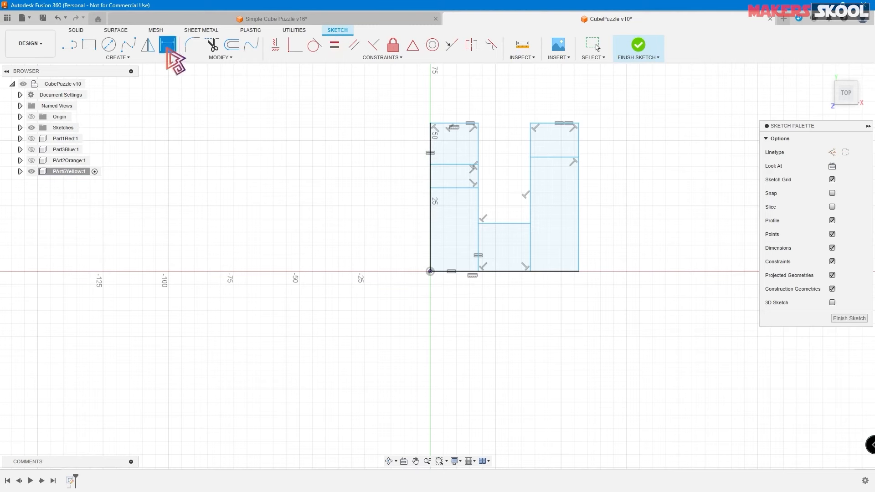
click(546, 124)
click(550, 101)
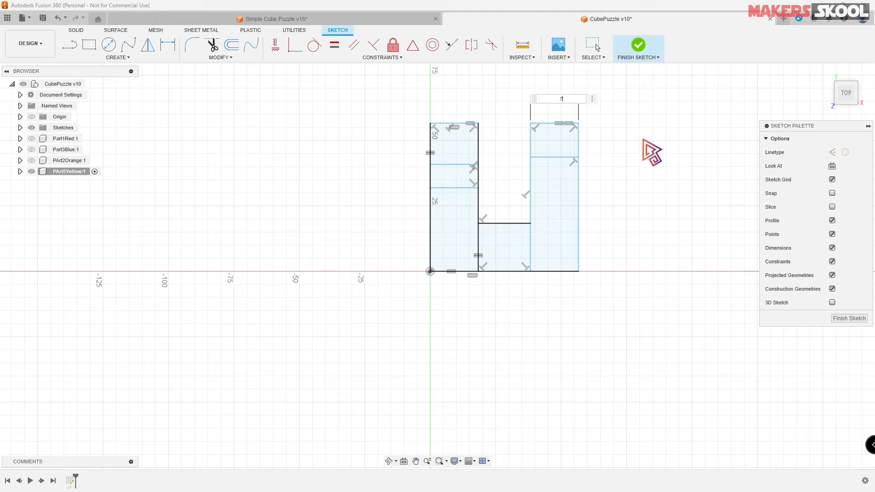
text(7.8)
key(Return)
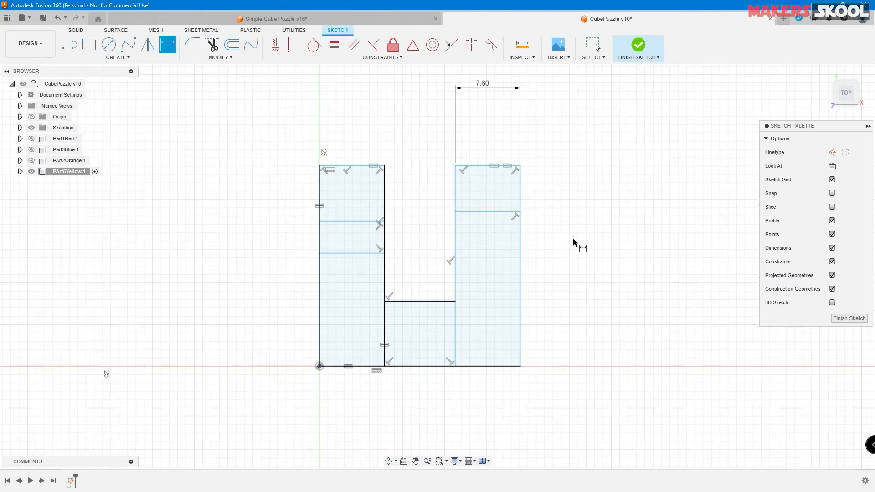
Step: Dimension the overall width of the U-profile along its bottom edge to 31.7 mm
click(423, 370)
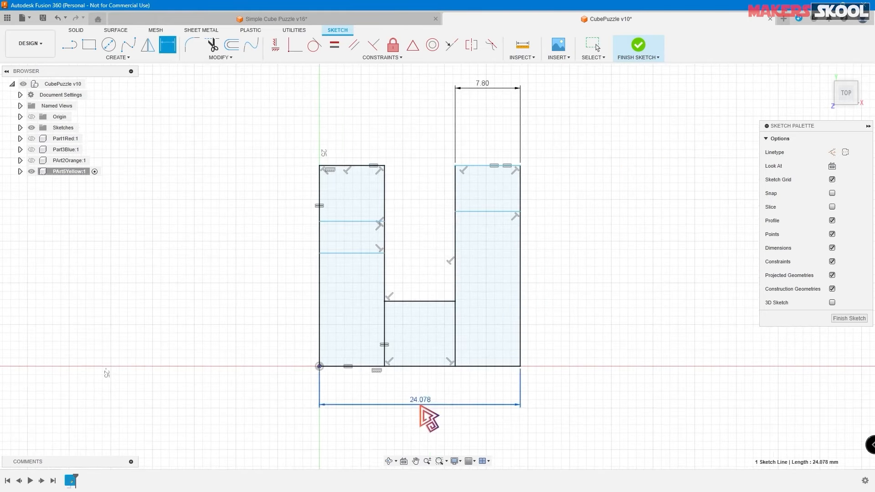
click(428, 410)
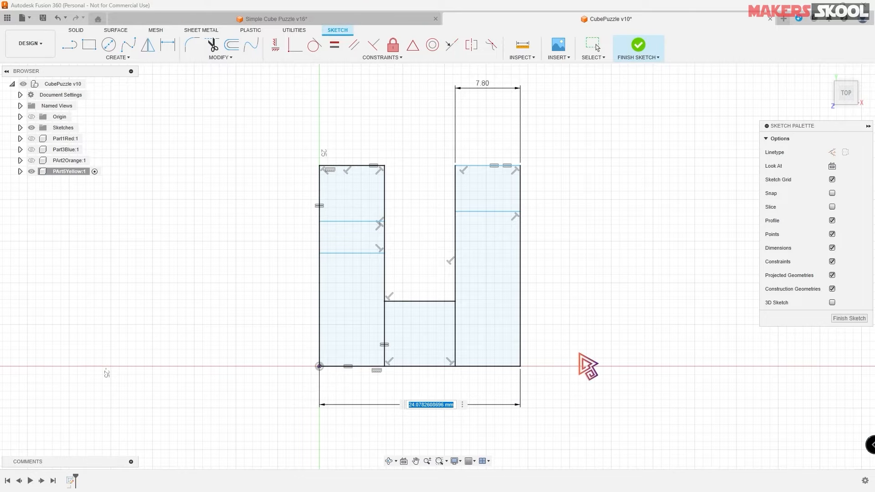
text(31.7)
key(Return)
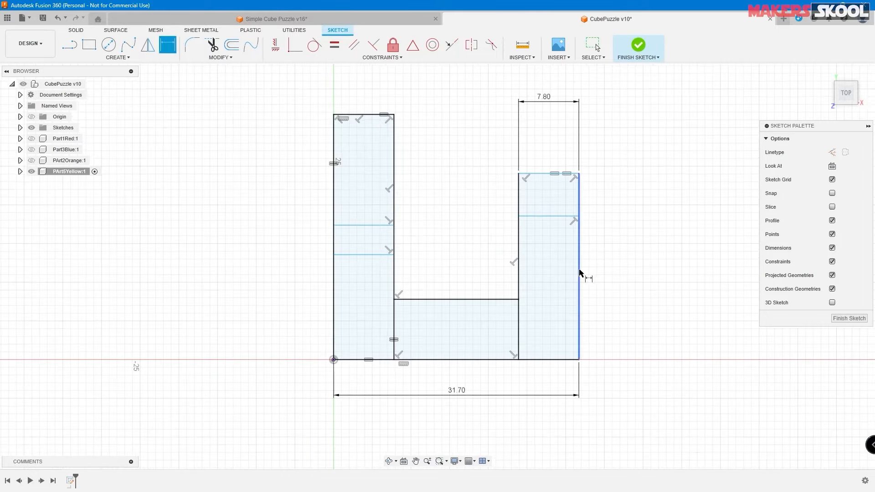
Step: Dimension the height of the right leg along its outer edge to 23.7 mm
click(579, 272)
click(641, 268)
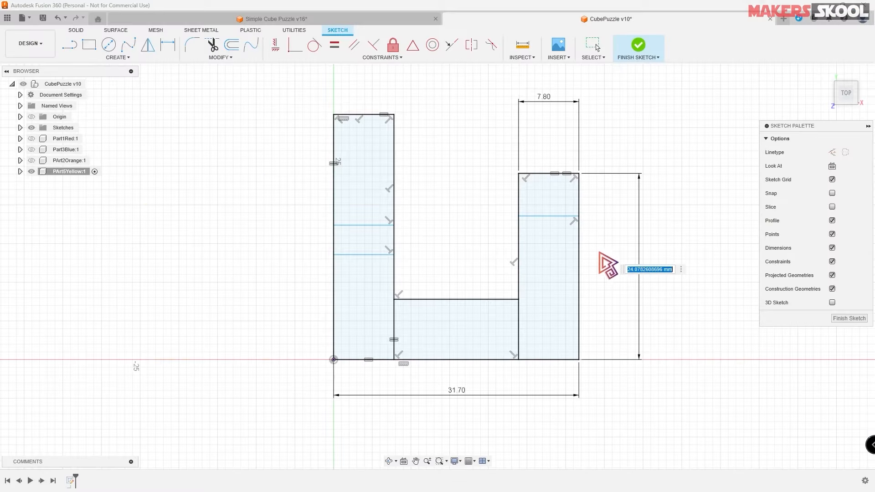
text(23.7)
key(Return)
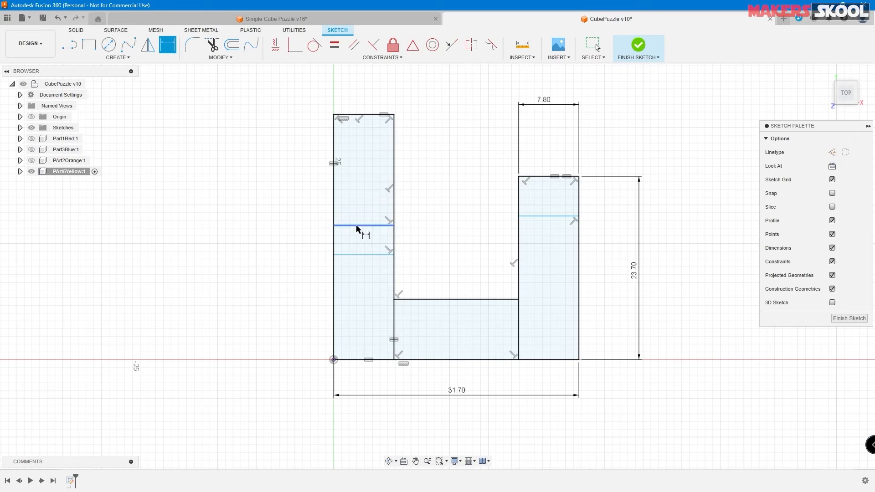
Step: Dimension the distance between the two inner cross lines of the left leg to 8.1 mm
click(356, 226)
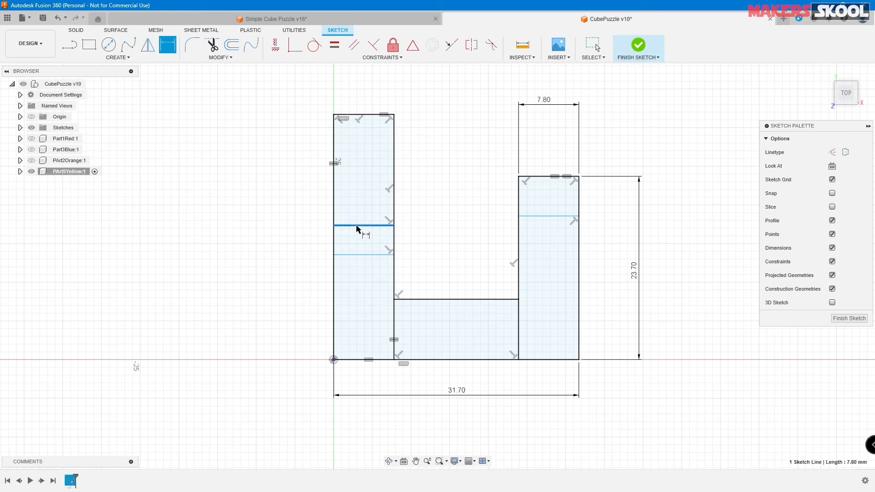
click(358, 257)
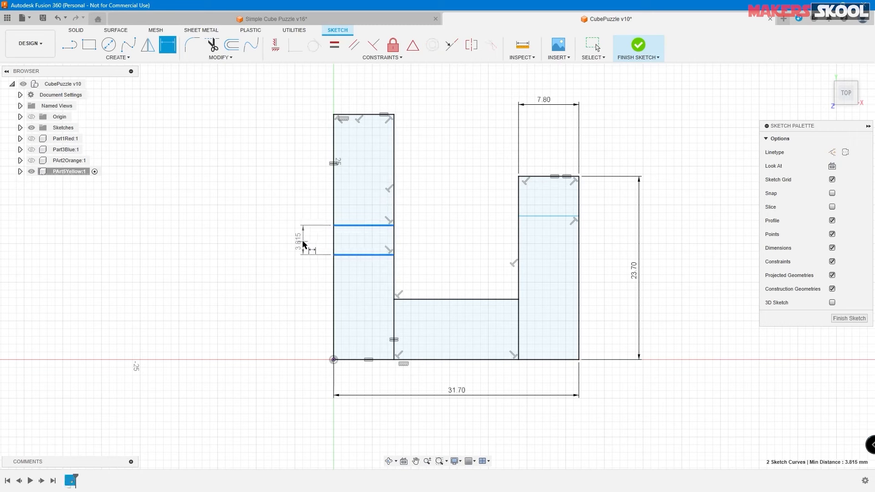
click(304, 245)
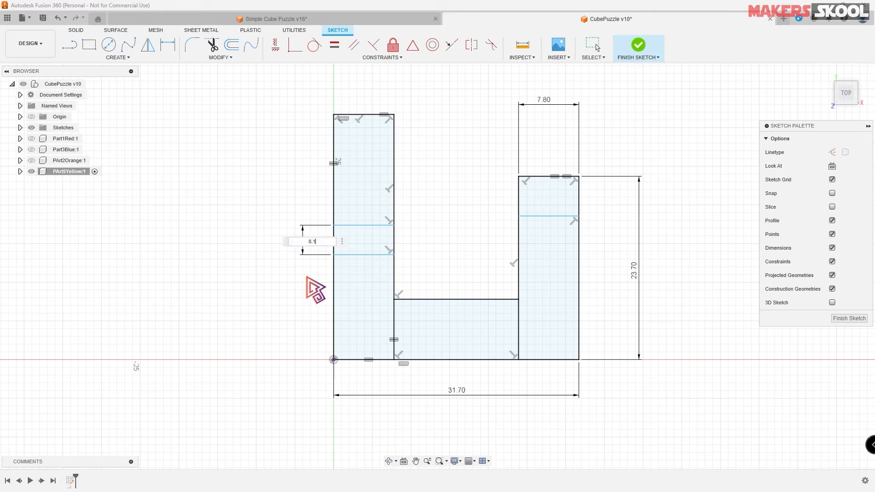
text(8.1)
key(Return)
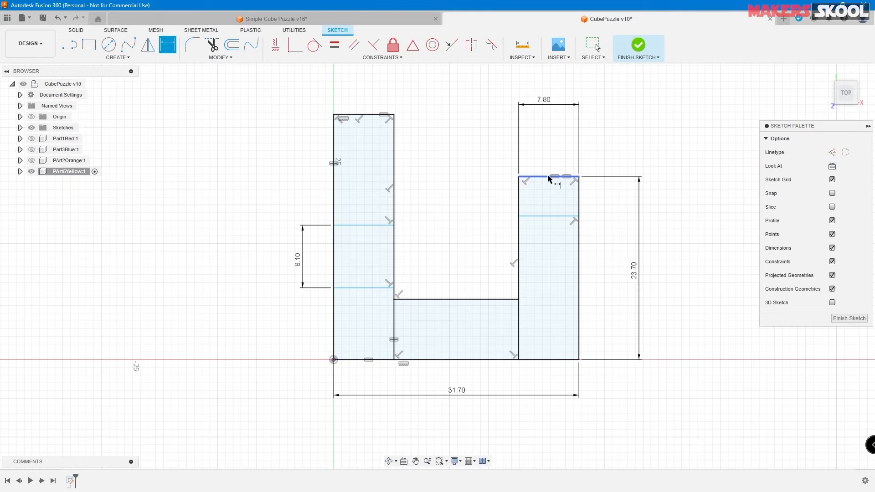
Step: Dimension the distance from the right leg's top edge to its inner cross line to 8 mm
click(549, 177)
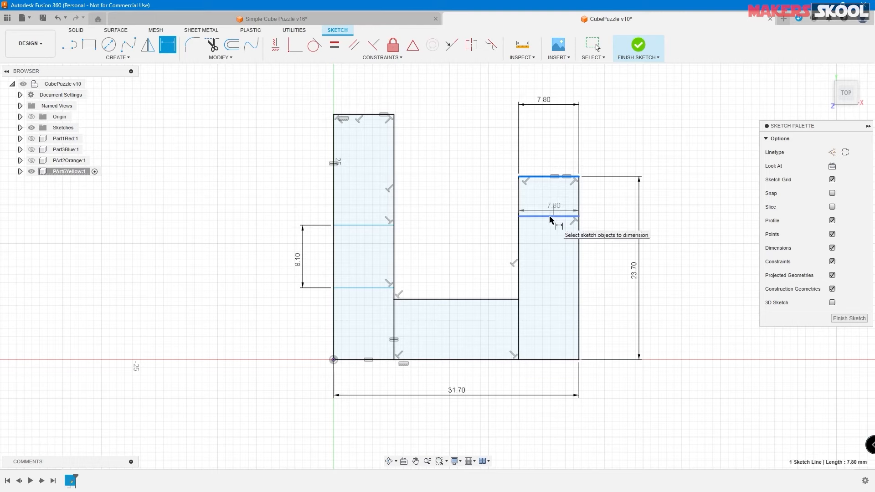
click(550, 220)
click(620, 202)
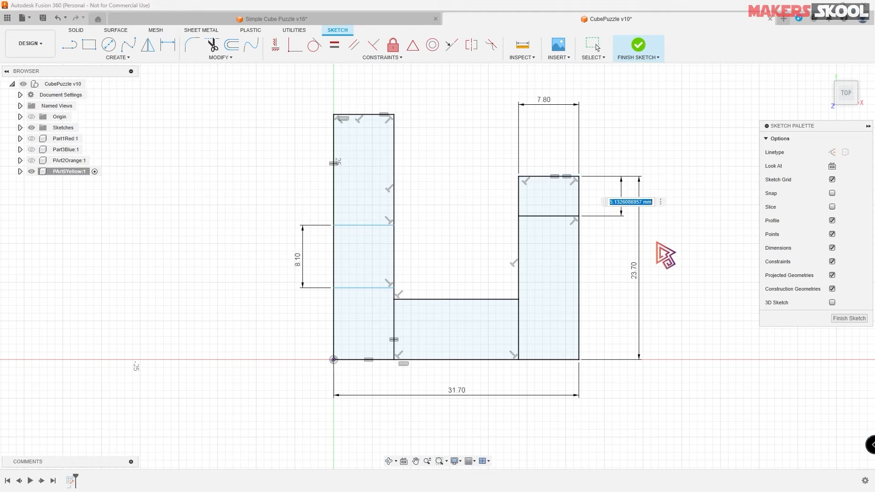
text(8)
key(Return)
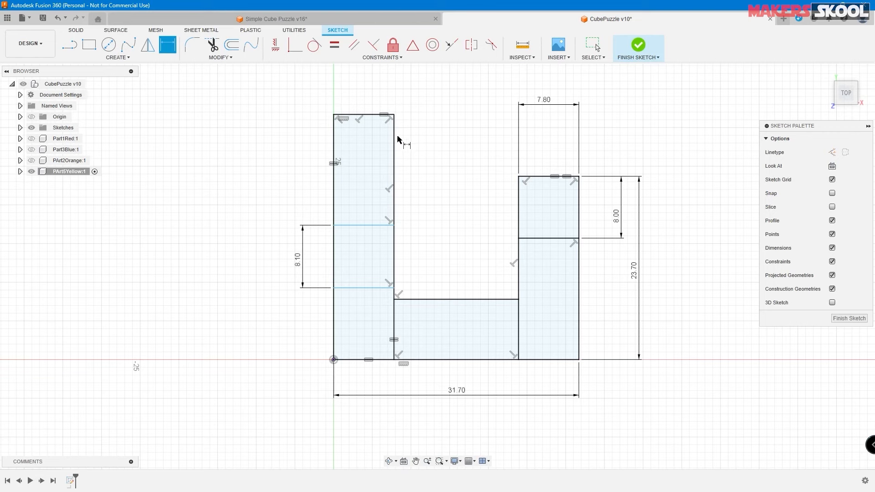
Step: Dimension the left leg's top segment by referencing the right leg's 7.8 mm width dimension, and finish the sketch
click(367, 115)
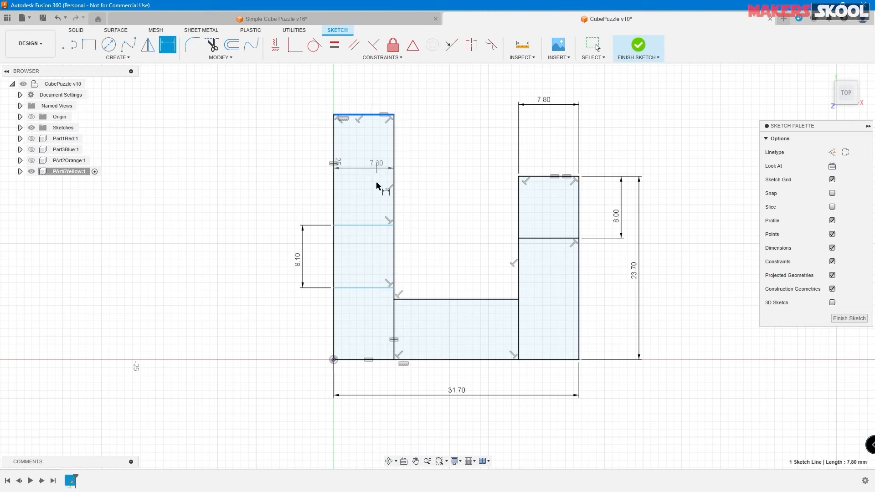
click(372, 225)
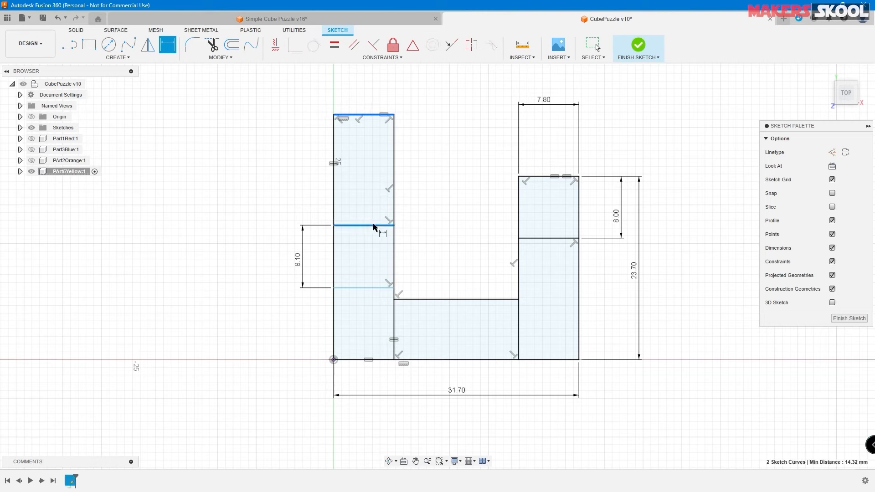
click(446, 191)
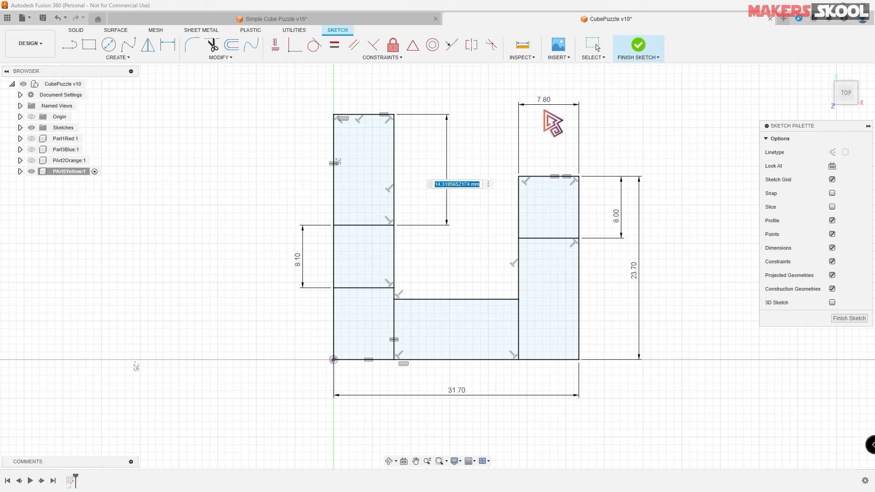
click(545, 105)
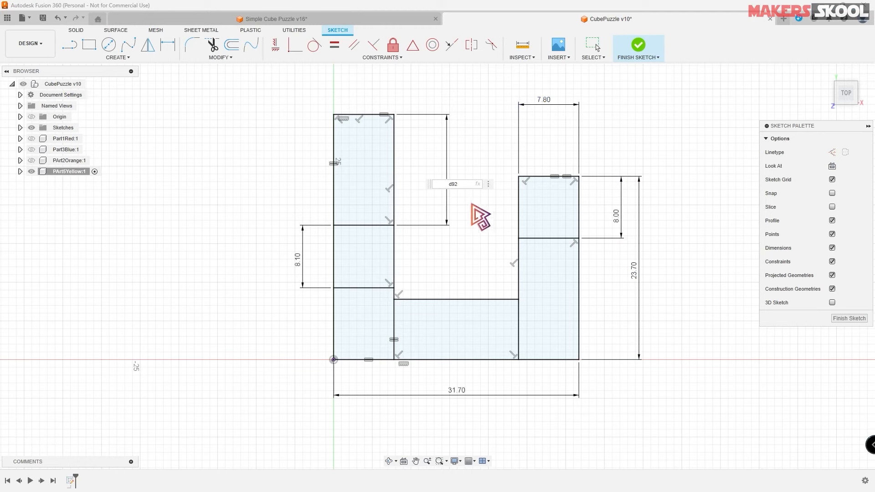
click(474, 209)
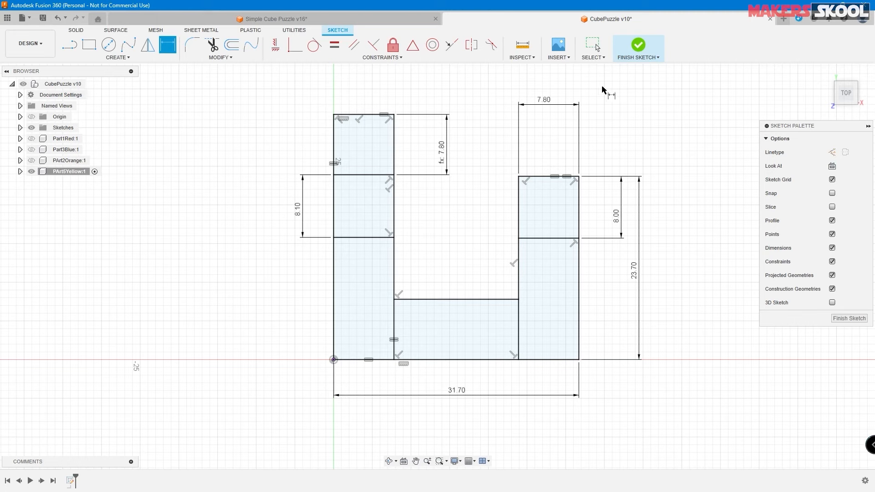
click(638, 44)
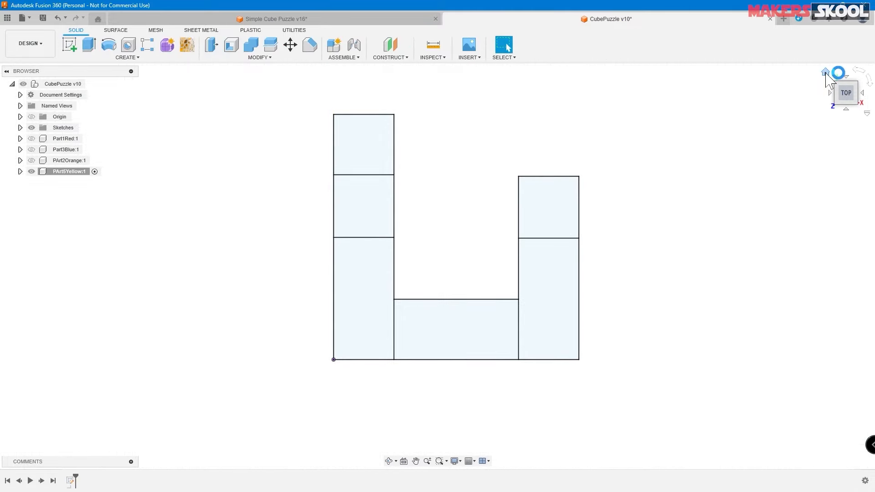
Step: Check the Part5 Yellow drawing for the part's thickness in an isometric comparison, and start an Extrude
click(825, 72)
scroll(634, 176, up, 2)
scroll(642, 175, down, 2)
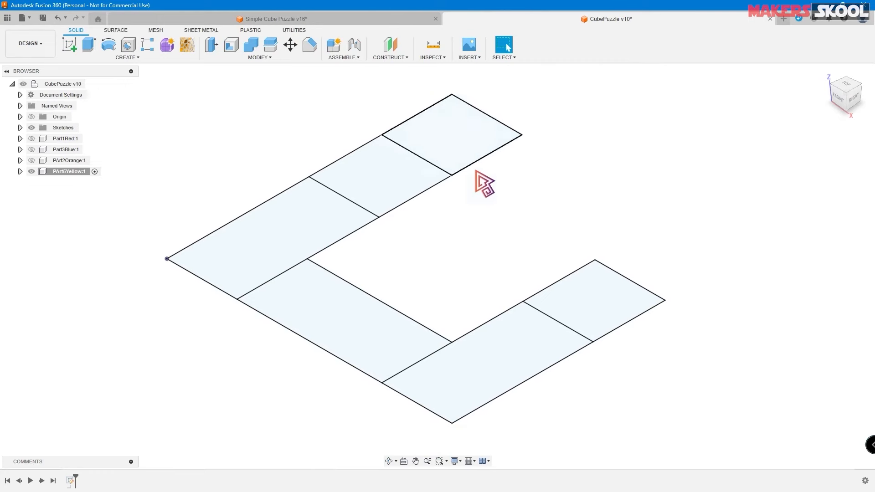
key(alt+Tab)
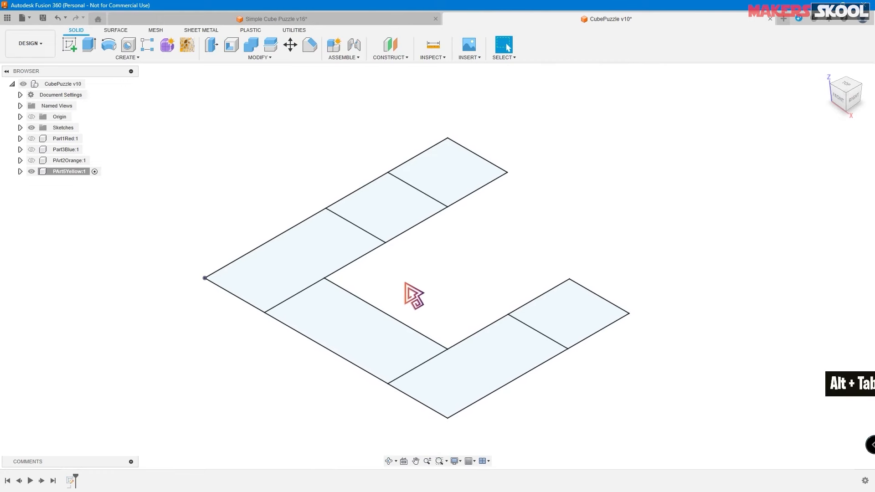
key(alt+Tab)
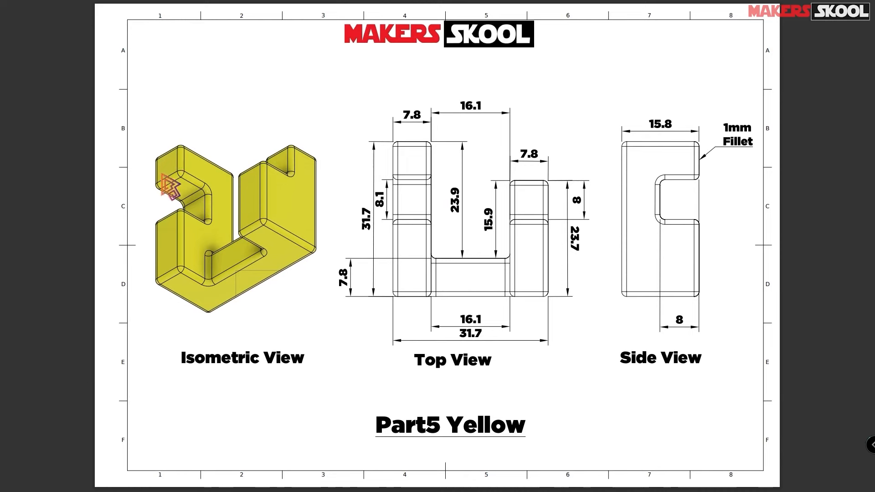
key(alt+Tab)
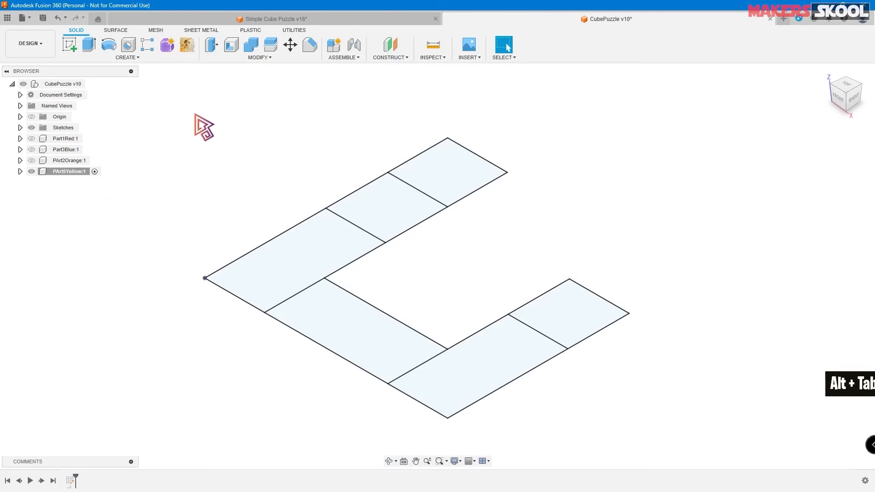
click(91, 45)
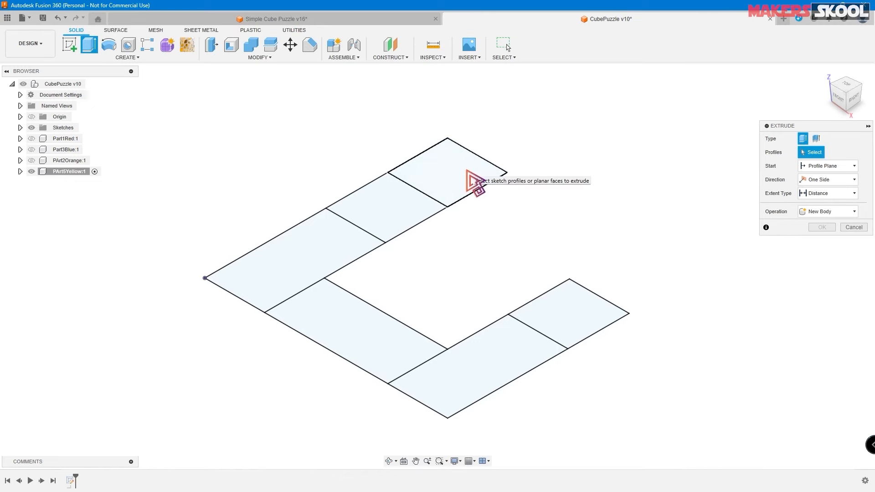
click(469, 180)
click(401, 219)
click(339, 257)
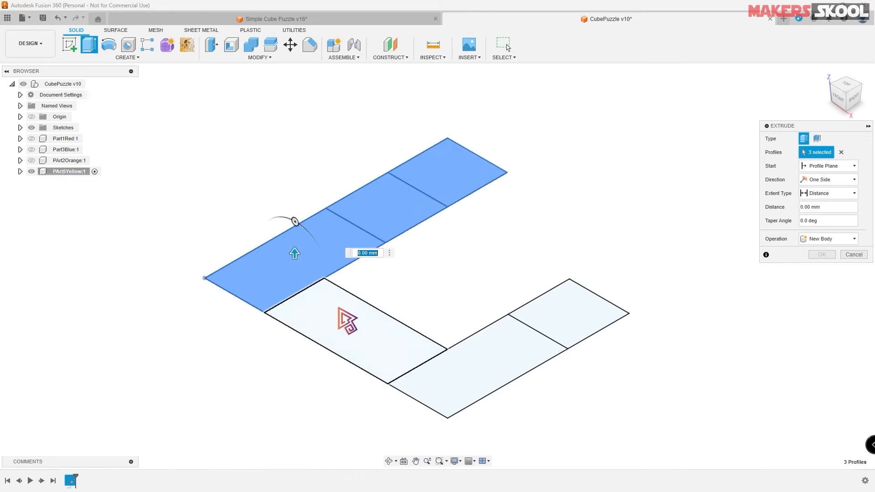
click(348, 320)
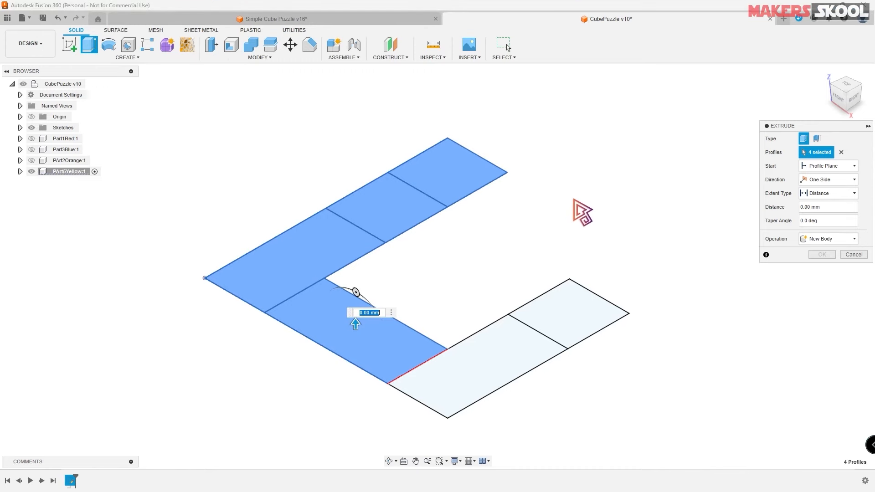
click(364, 319)
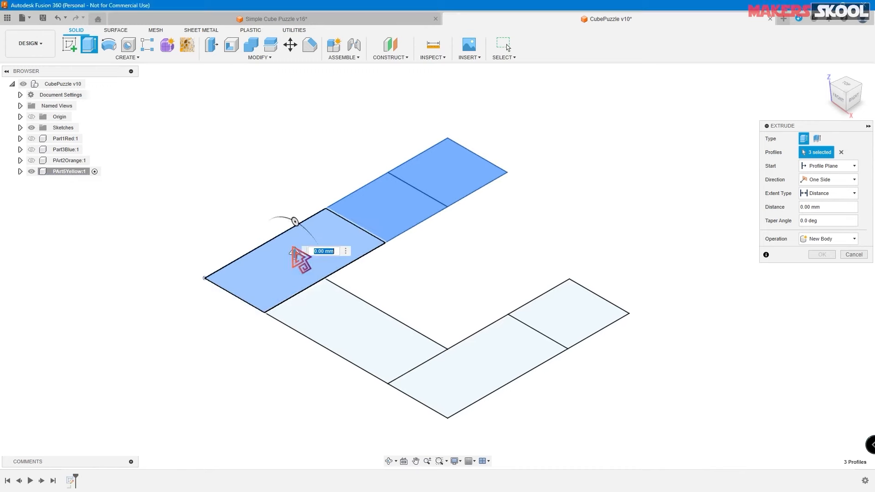
click(294, 250)
click(390, 224)
click(445, 186)
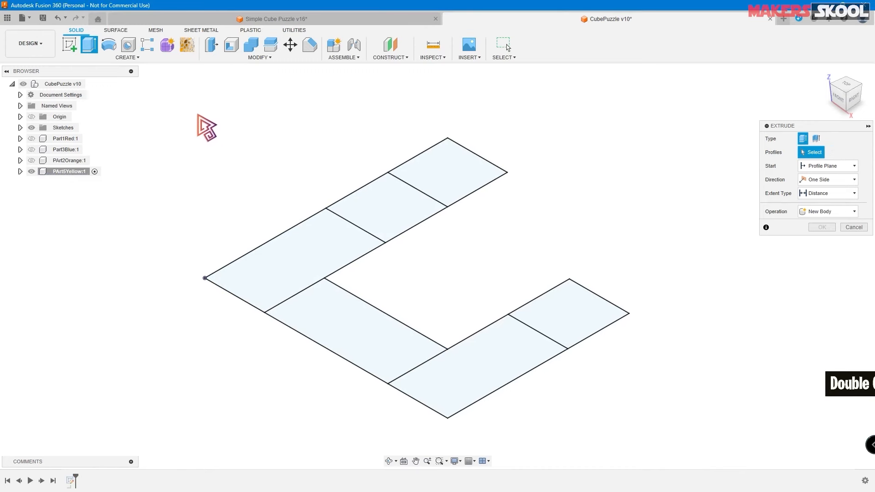
Step: Extrude all six regions of the U-profile together by 15.8 mm as a new body
drag(169, 112, 663, 434)
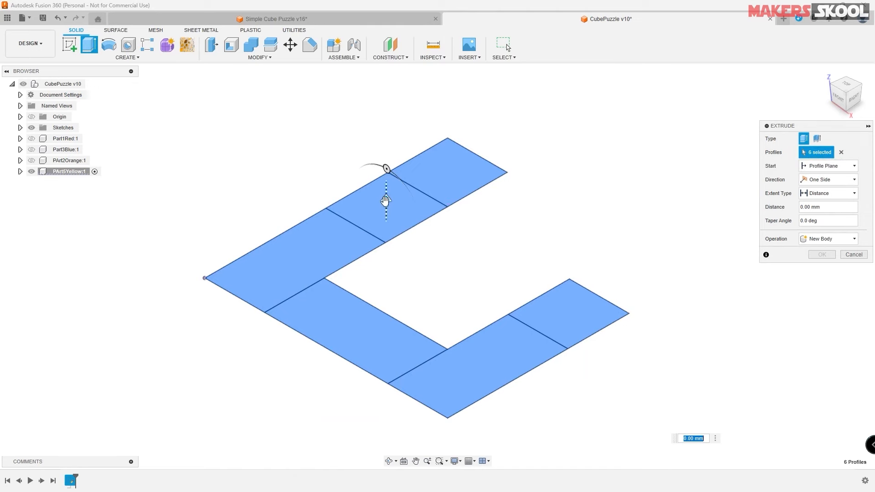
drag(385, 201, 386, 130)
text(1)
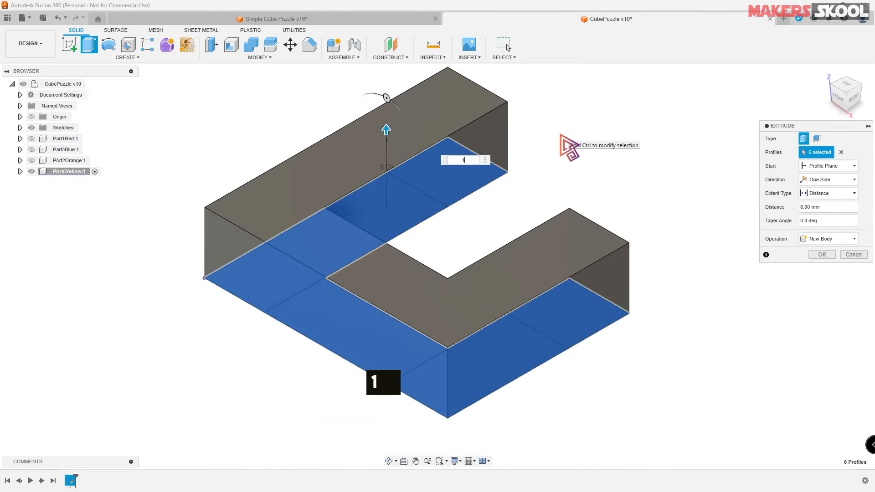
text(5.8)
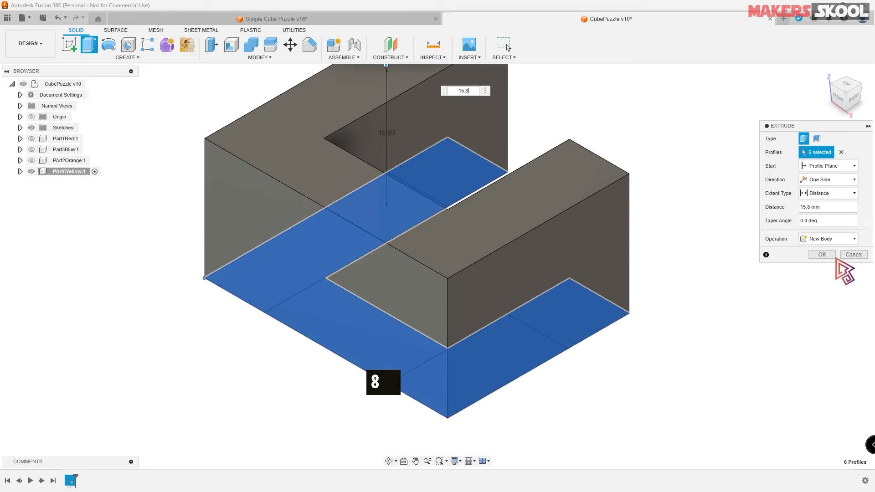
click(826, 254)
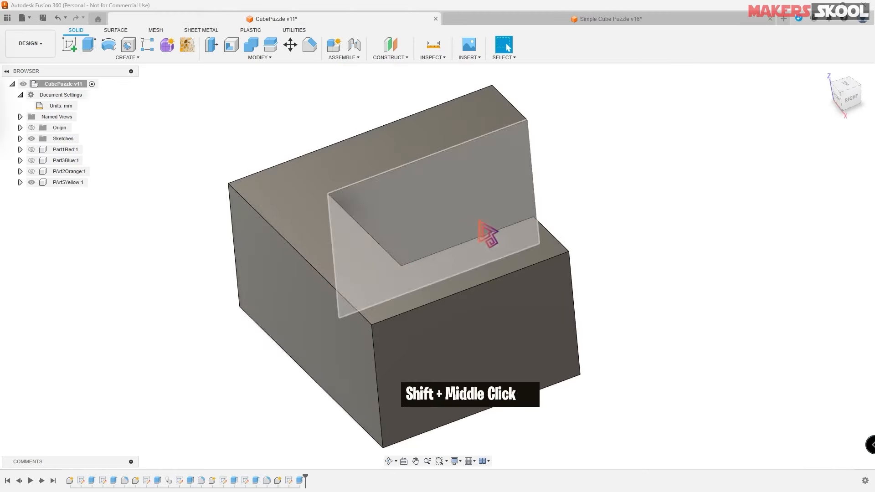
Step: Examine the notches of the finished yellow part in the Simple Cube Puzzle design, and return to the CubePuzzle design
mouse_move(641, 205)
shift+middle_down()
mouse_move(628, 185)
mouse_move(637, 191)
shift+middle_up()
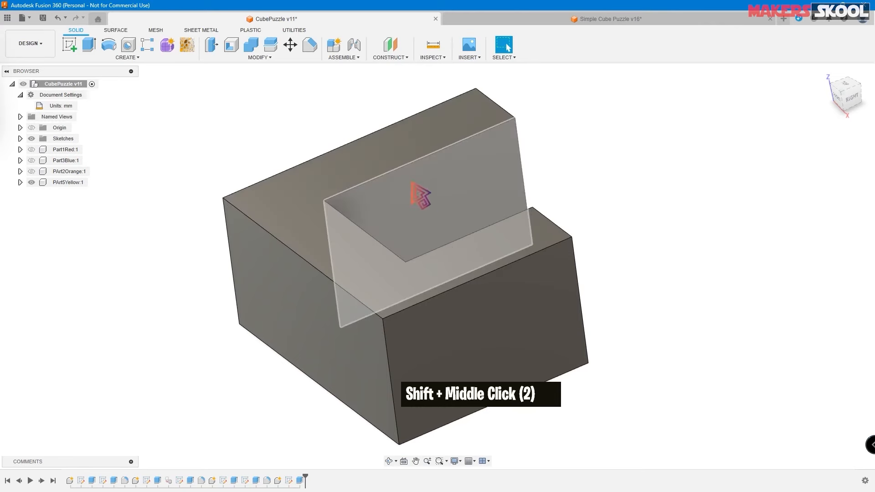
click(610, 19)
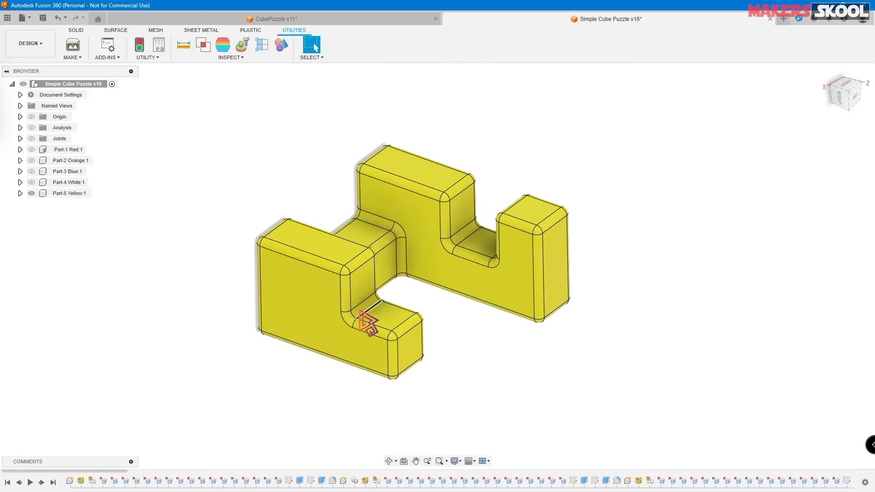
click(310, 20)
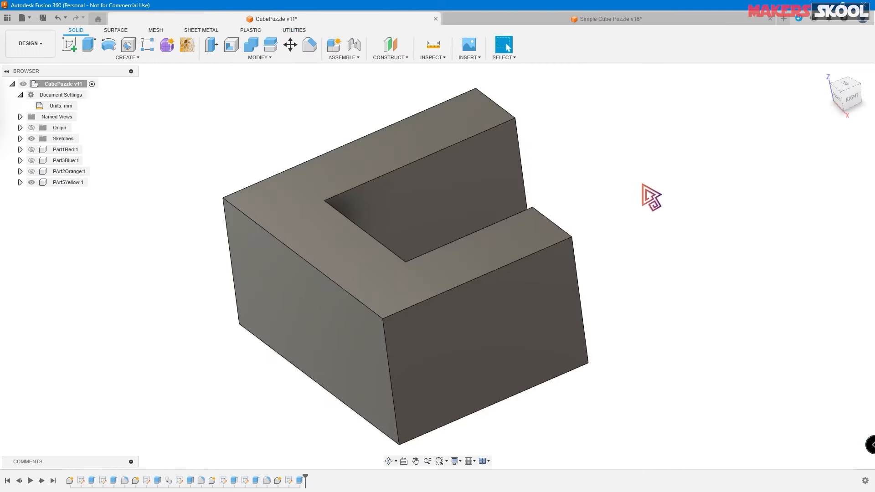
Step: Expand the PArt5Yellow component and make its Sketch2 visible
shift+middle_drag(650, 195, 615, 180)
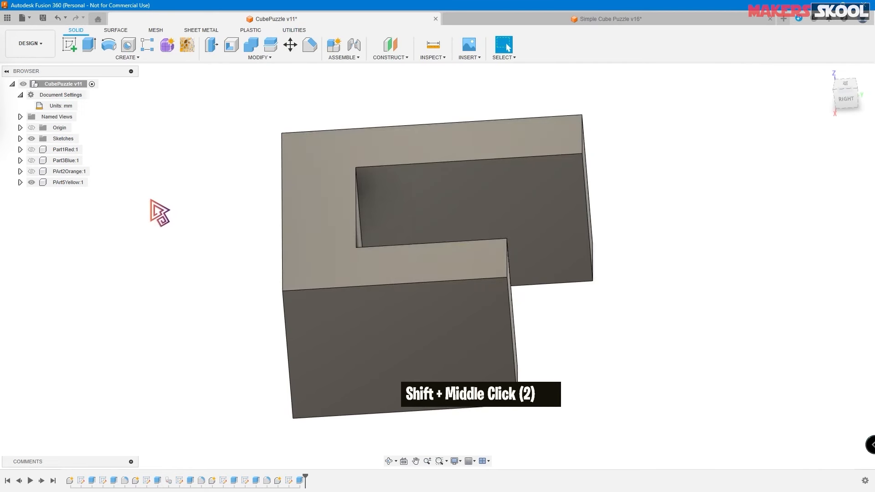
click(20, 182)
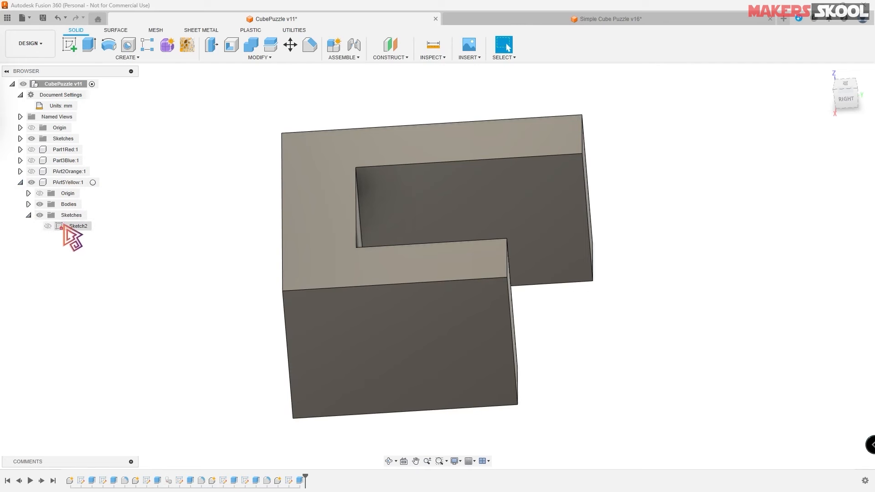
click(49, 229)
click(48, 226)
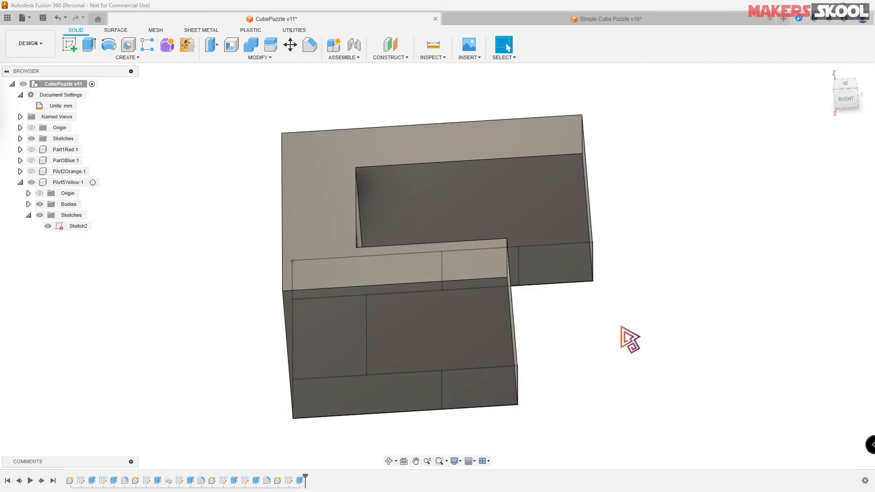
Step: Start an Extrude and select the three notch regions of Sketch2: one on each arm and one on the connecting side
mouse_move(629, 338)
shift+middle_down()
mouse_move(631, 270)
mouse_move(619, 325)
shift+middle_up()
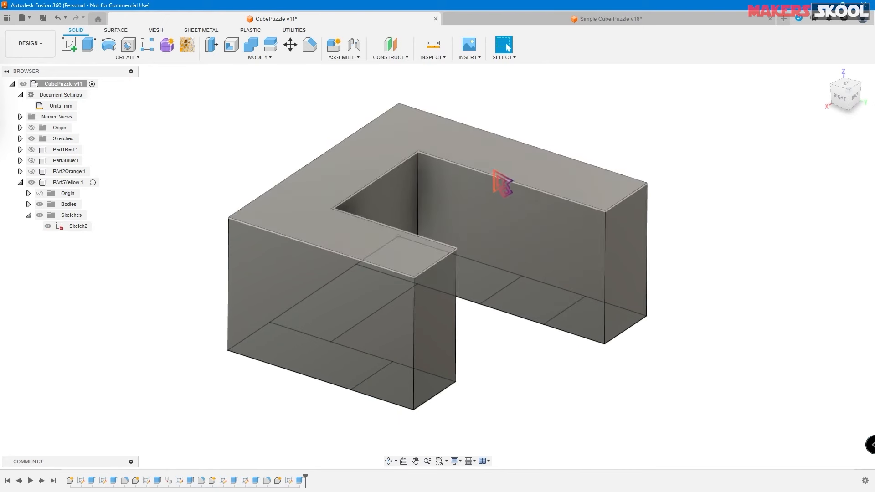
click(89, 45)
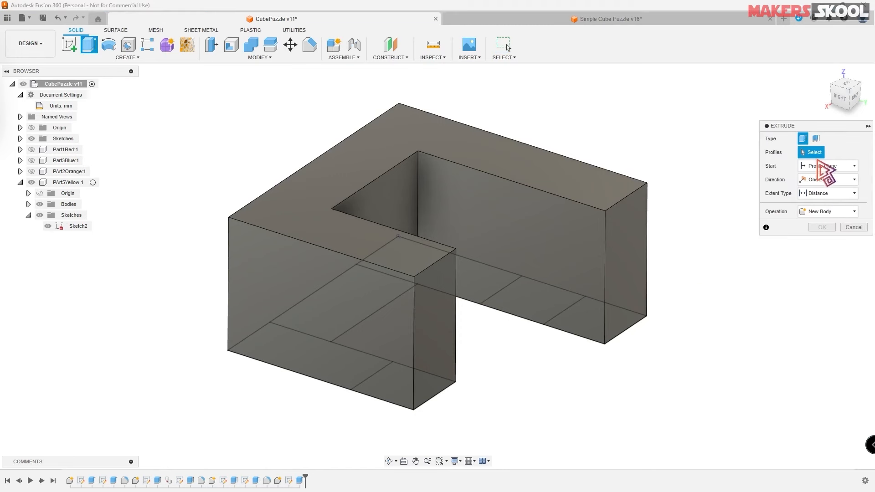
shift+middle_drag(718, 350, 707, 310)
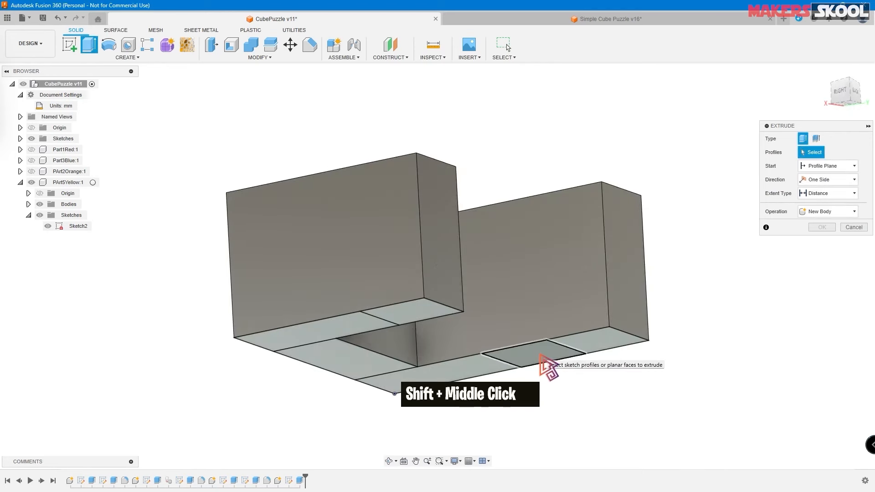
click(545, 360)
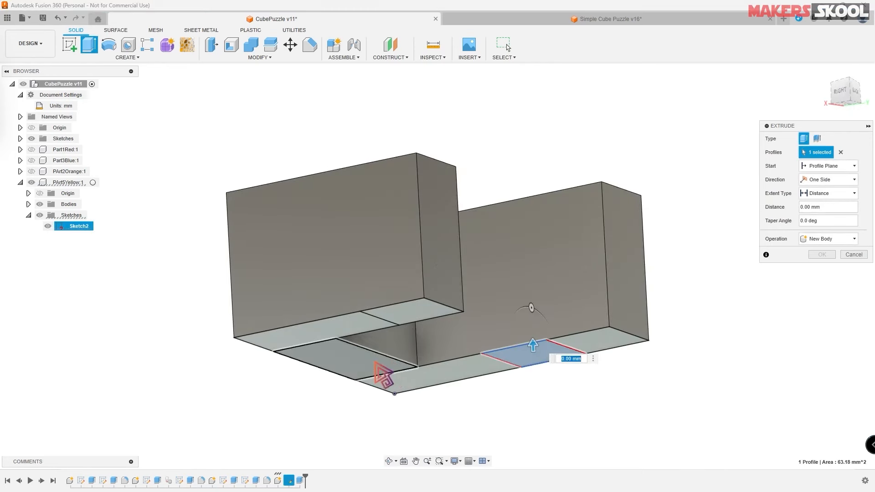
click(387, 357)
click(402, 313)
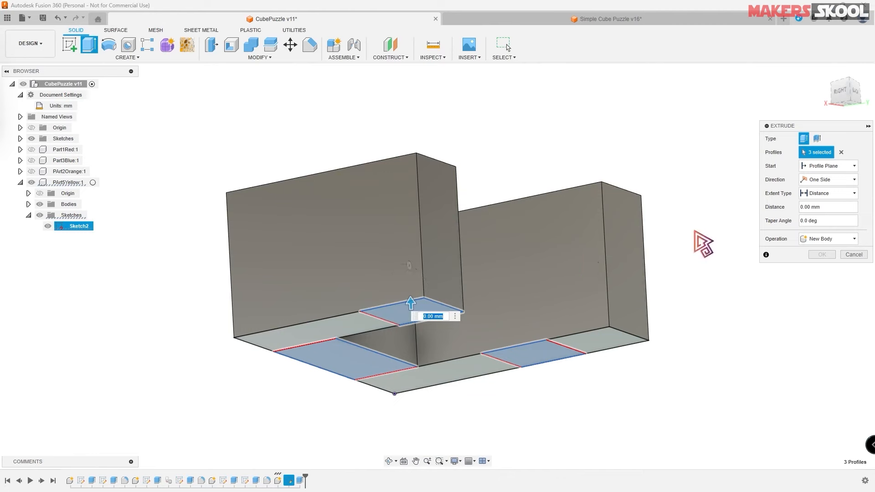
shift+middle_drag(702, 244, 454, 349)
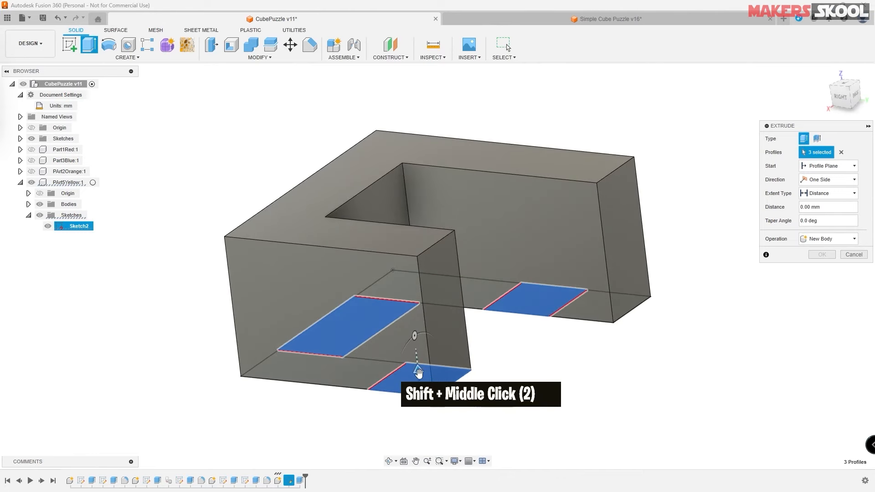
Step: Start the extrusion from the body's upper face and cut the three notches at a distance of -8 mm
drag(416, 372, 402, 408)
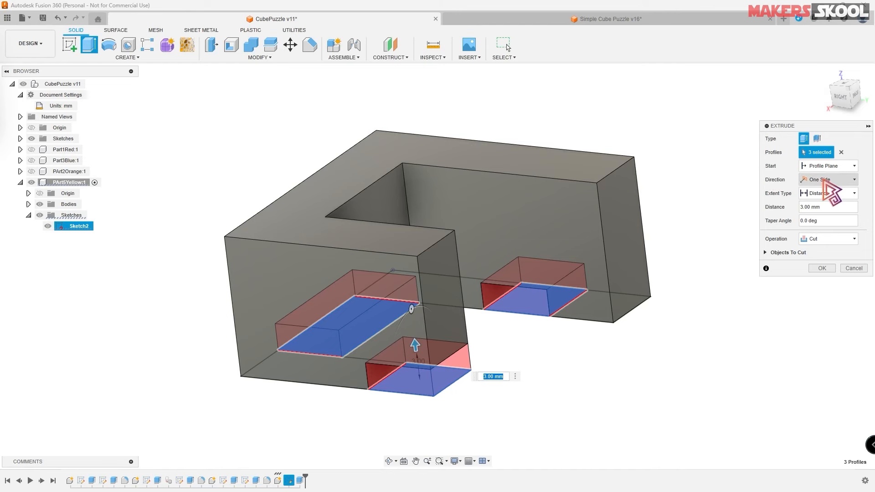
click(825, 166)
click(820, 196)
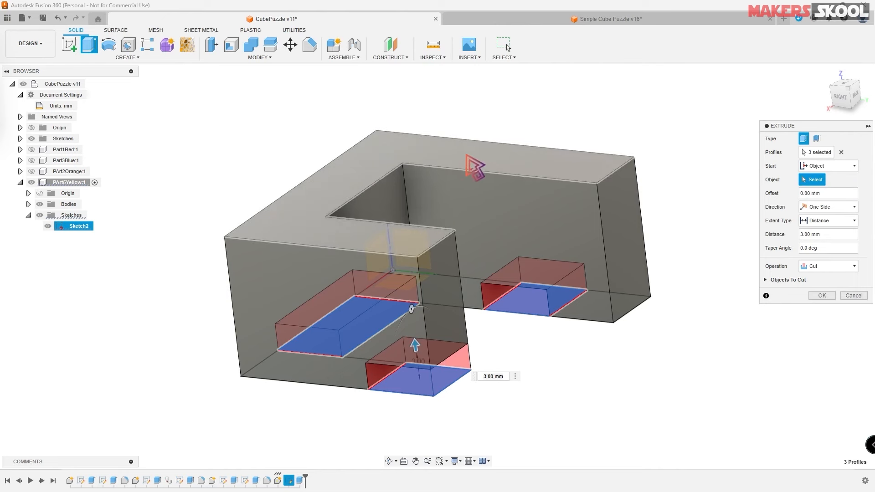
click(480, 168)
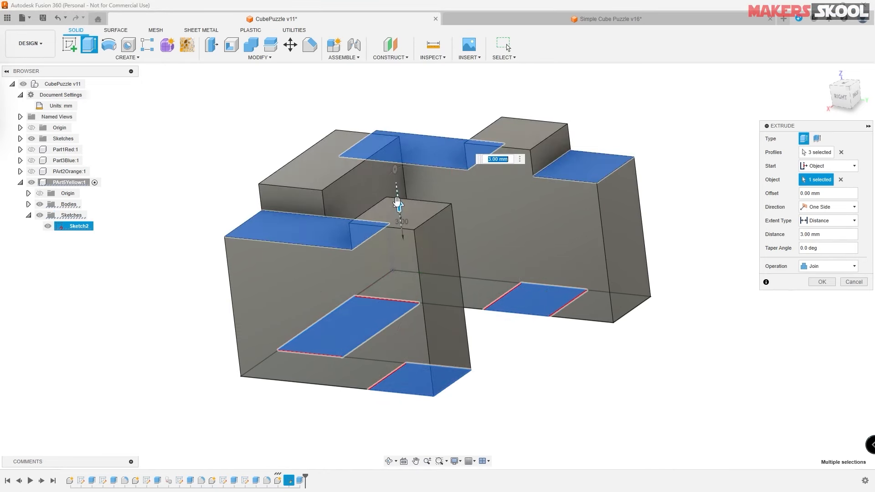
drag(397, 203, 411, 299)
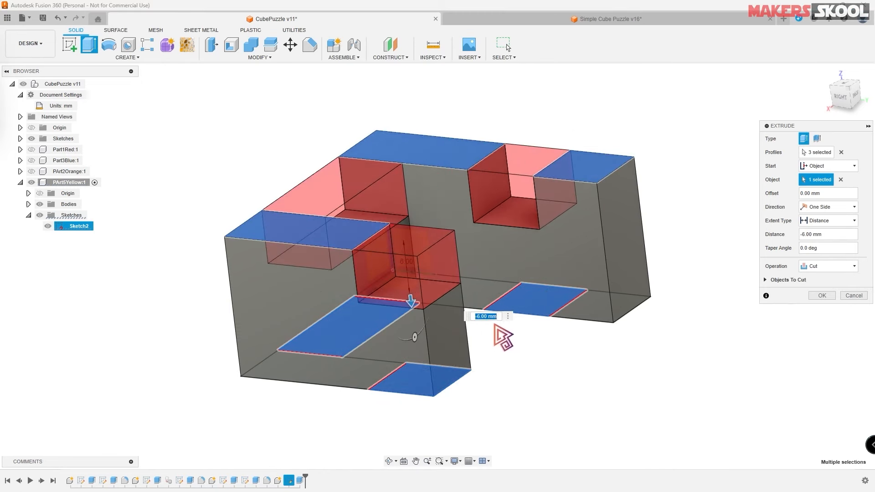
text(-)
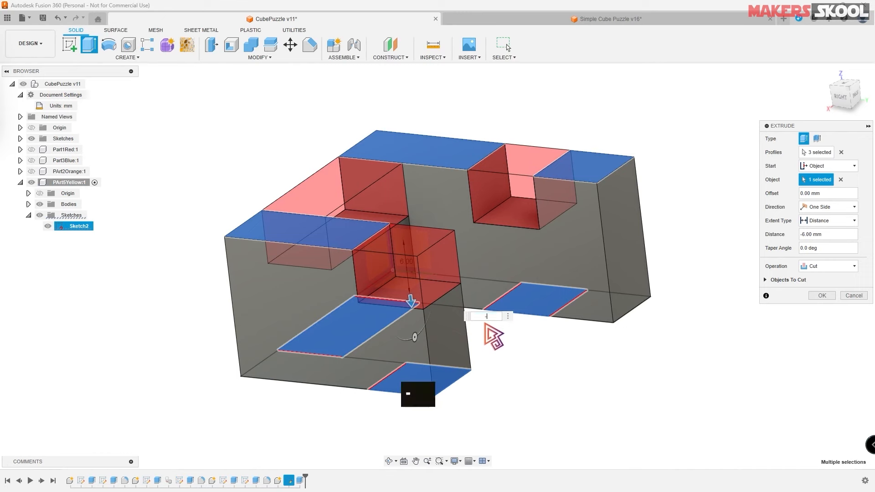
key(shift)
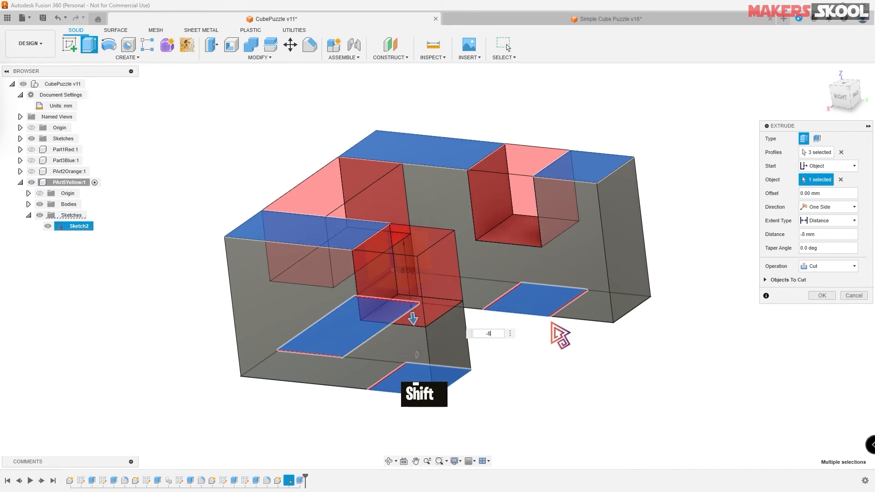
click(822, 297)
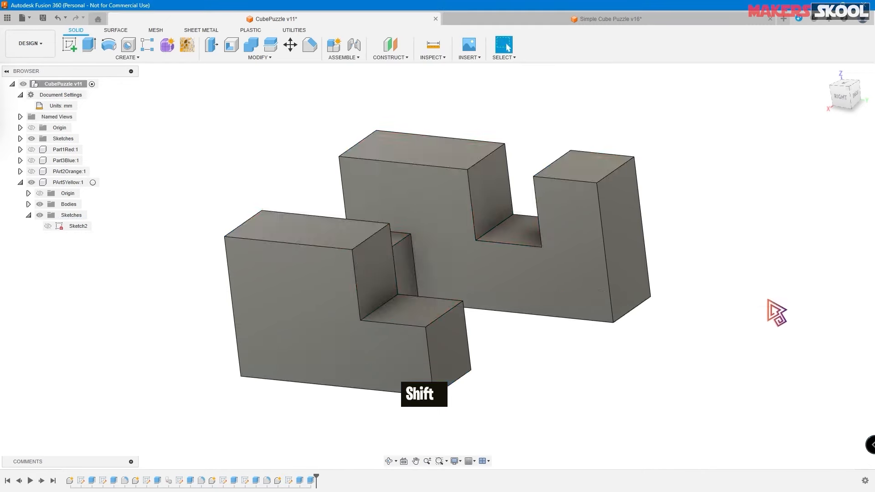
Step: Compare the notched body with the finished yellow part in the Simple Cube Puzzle design, and return to CubePuzzle
mouse_move(772, 302)
shift+middle_down()
mouse_move(742, 293)
mouse_move(759, 308)
shift+middle_up()
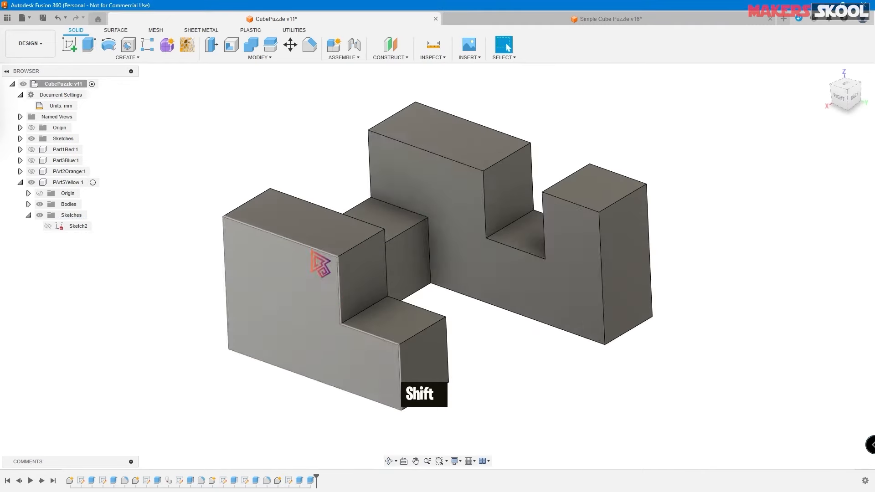
click(638, 19)
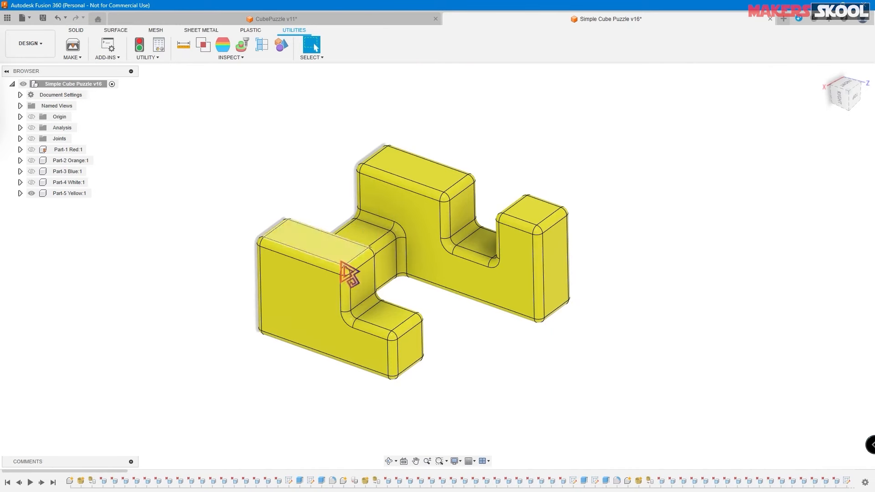
key(ctrl+Tab)
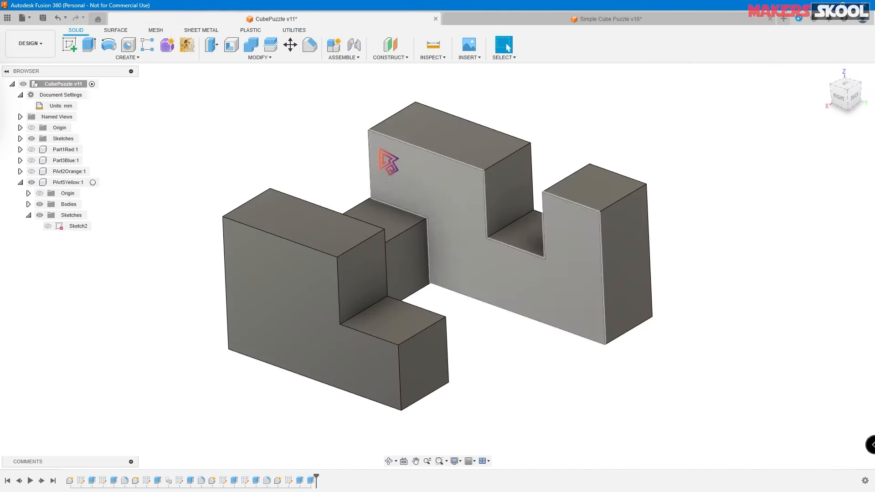
Step: Clear the Select All selection filter and fillet all edges of the notched body with a 1 mm radius
click(259, 58)
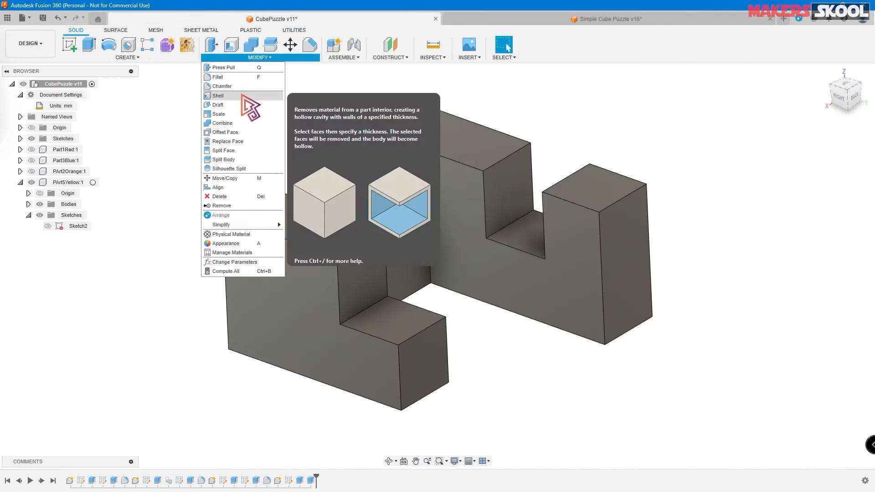
click(250, 77)
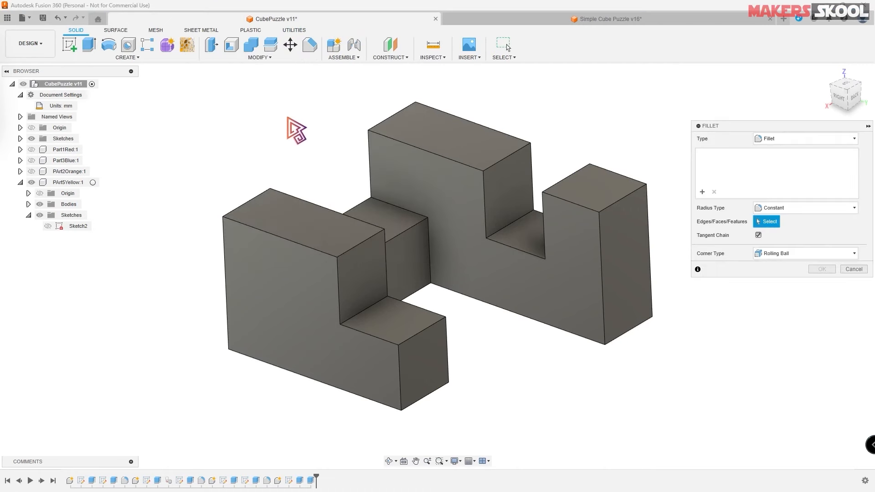
click(503, 57)
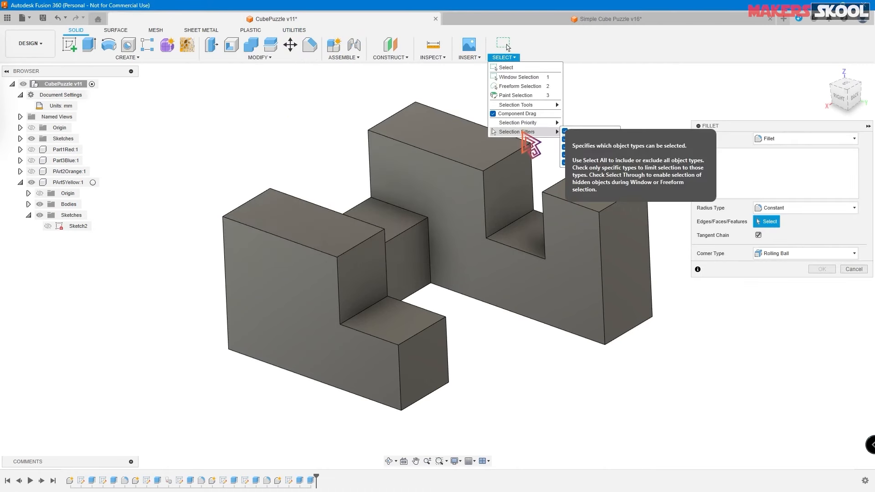
click(579, 139)
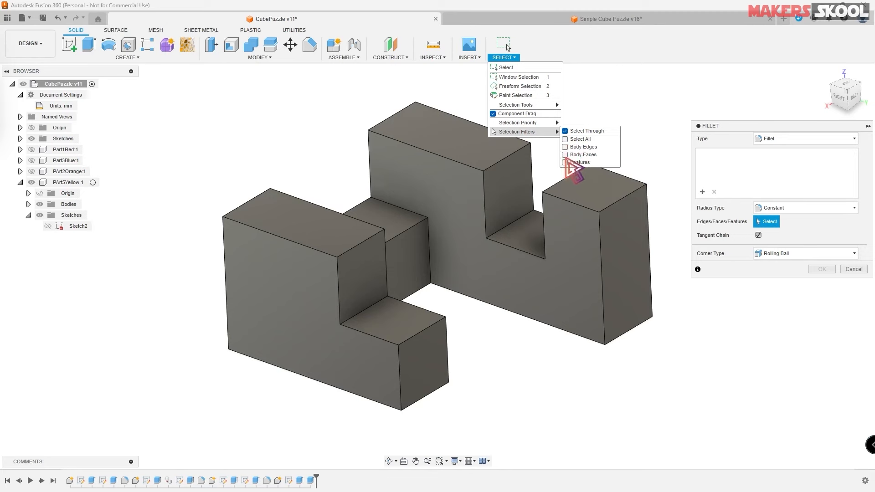
click(523, 97)
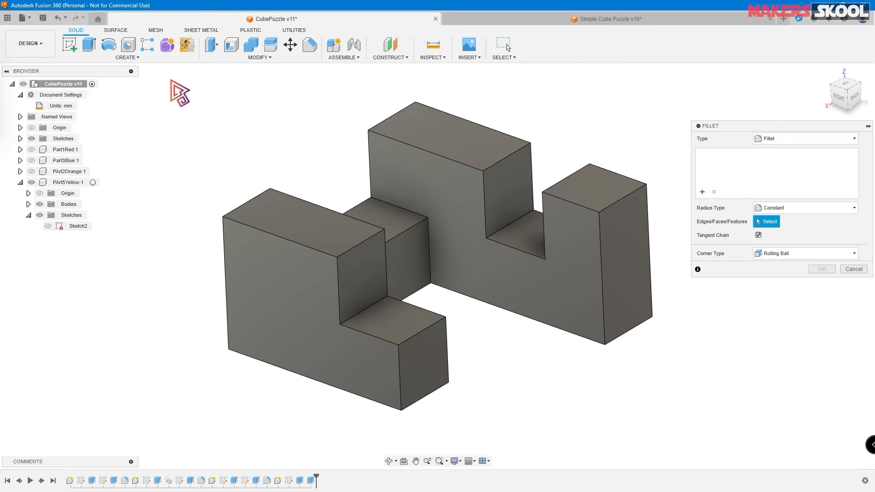
drag(169, 79, 673, 438)
text(1)
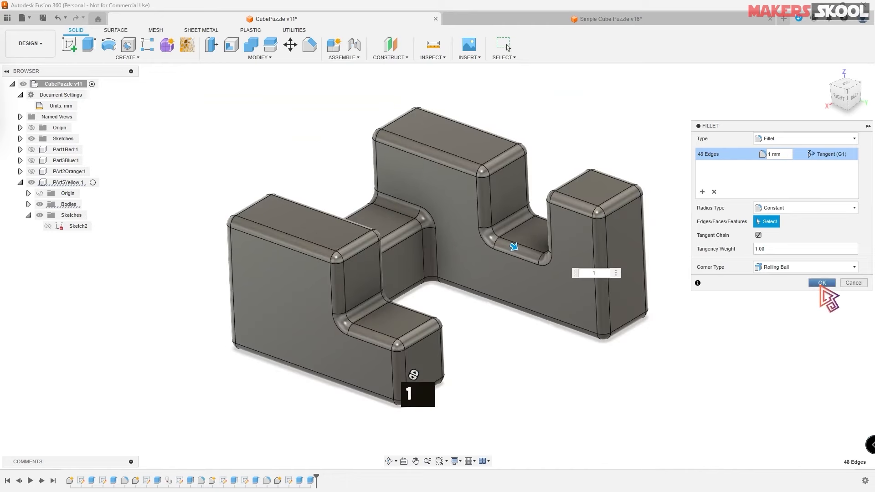
click(821, 283)
Step: Open the appearance settings for the PArt5Yellow component and duplicate the orange ABS (White) (2) appearance
mouse_move(751, 268)
shift+middle_down()
mouse_move(749, 248)
mouse_move(758, 280)
shift+middle_up()
right_click(77, 184)
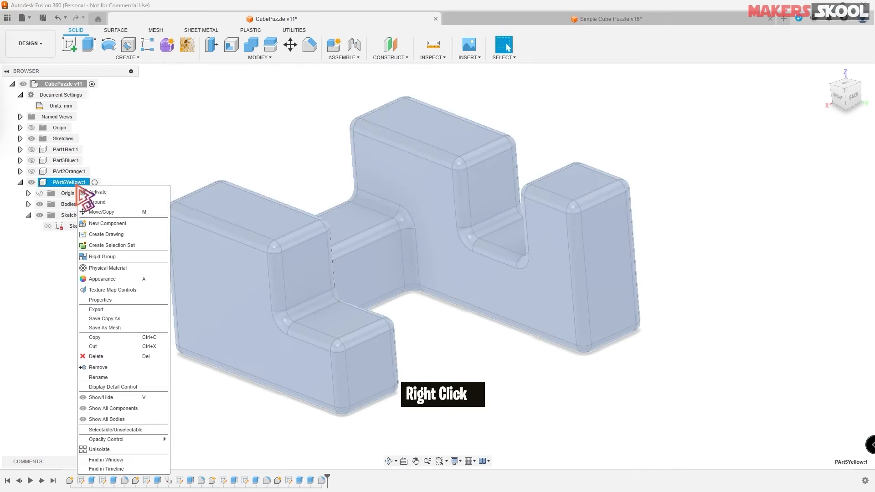
click(107, 279)
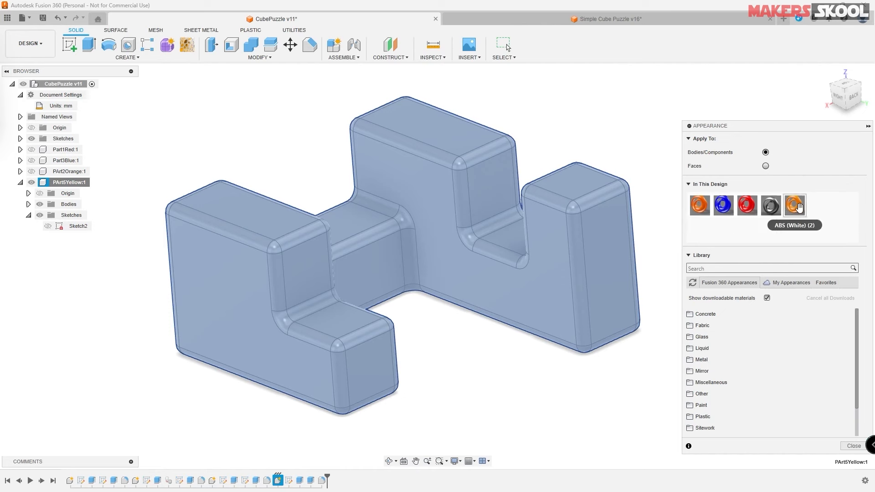
right_click(795, 207)
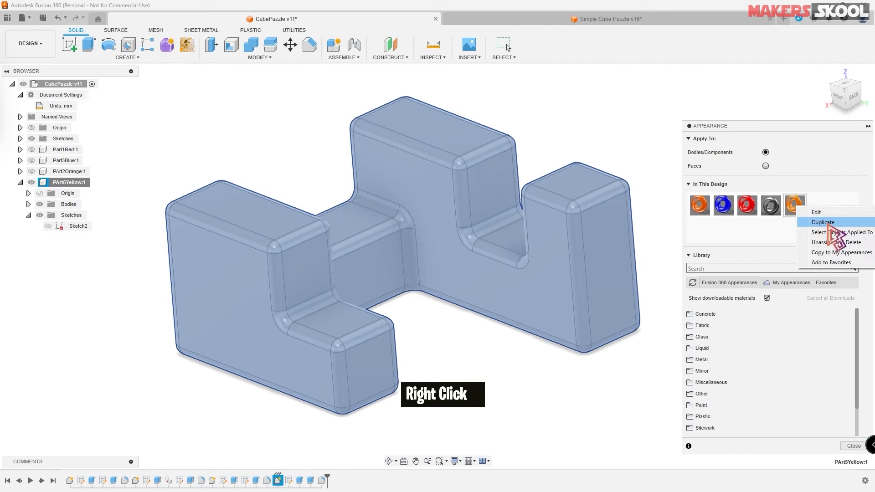
click(835, 237)
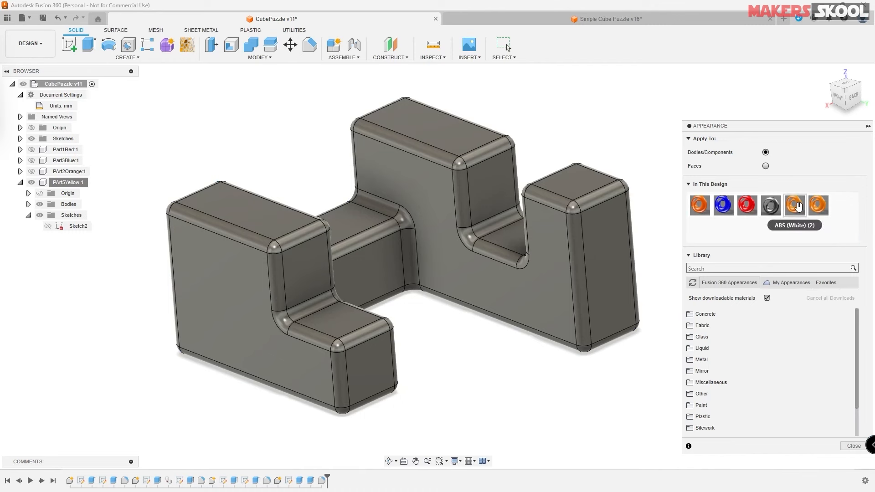
Step: Change the colour of the ABS (White) (2) appearance to yellow, RGB 255, 238, 0
right_click(797, 207)
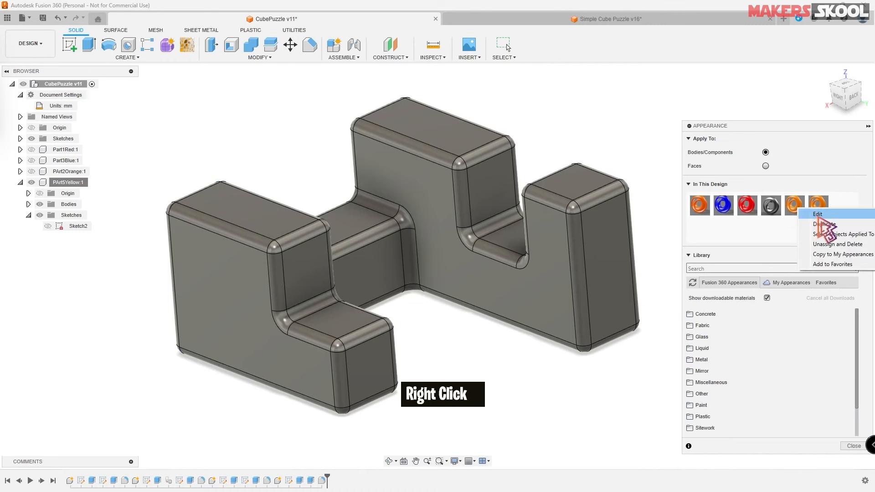
click(818, 214)
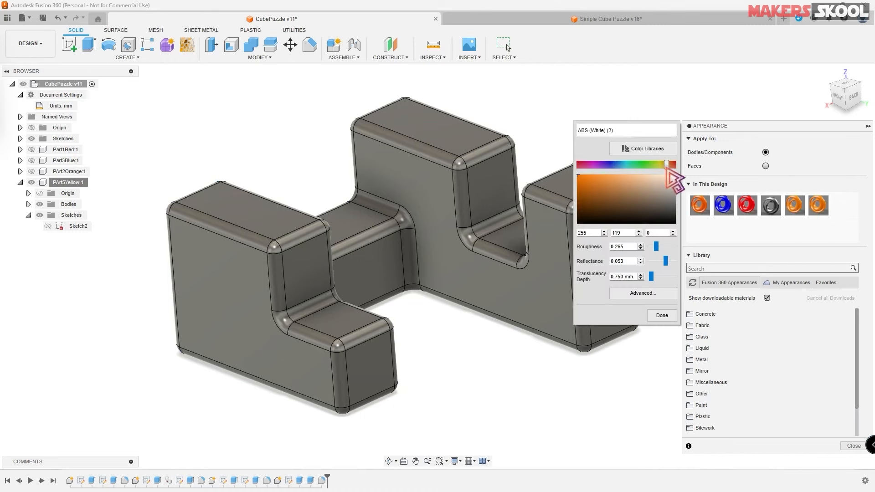
drag(667, 166, 658, 166)
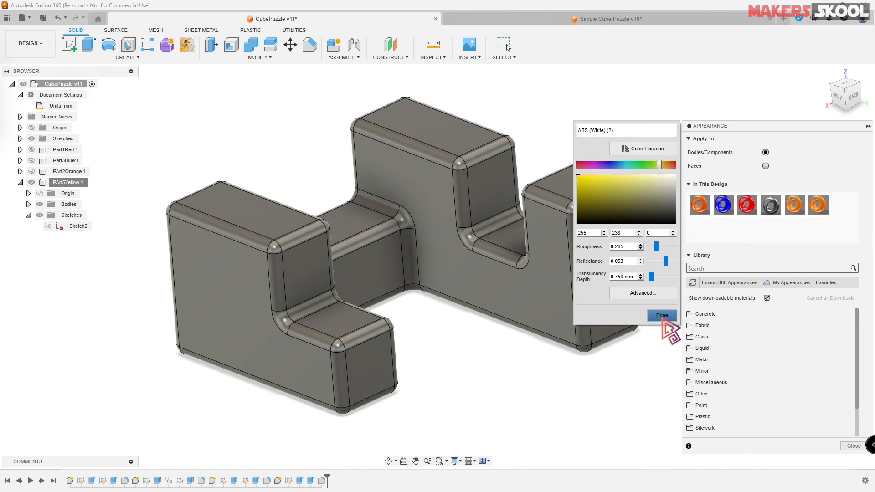
click(662, 316)
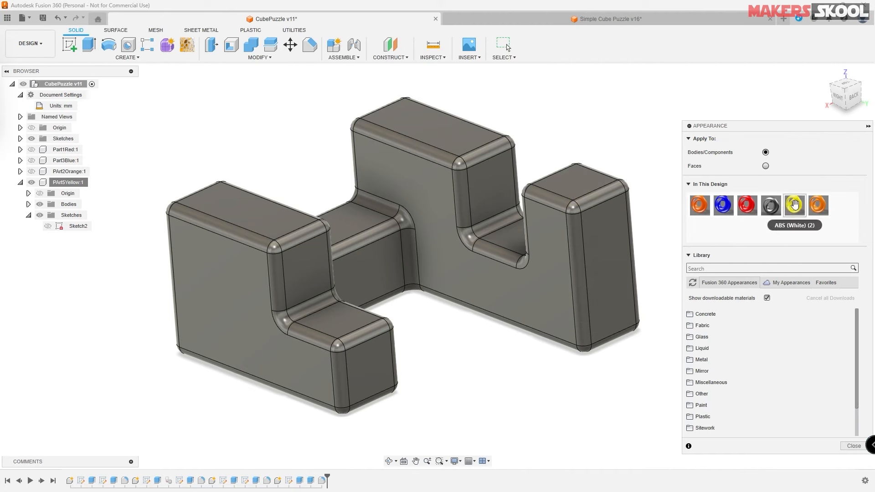
Step: Apply the yellow ABS (White) (2) appearance to the part, and save the CubePuzzle design
drag(794, 205, 442, 223)
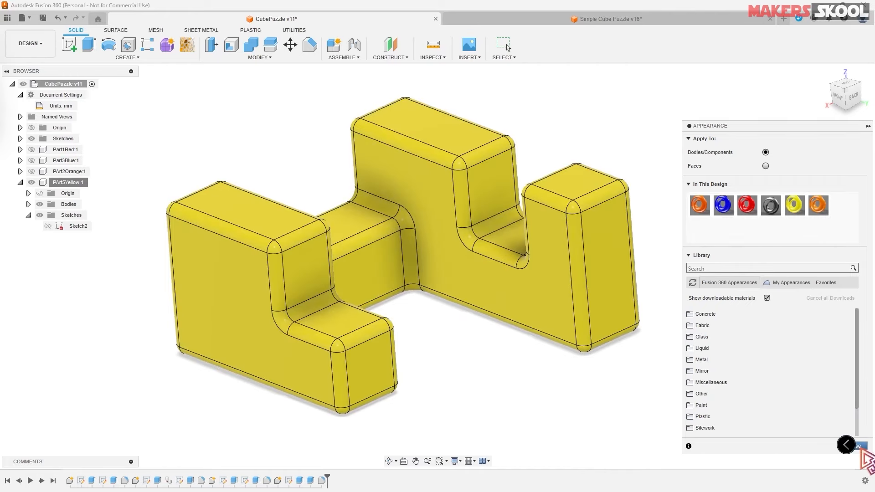
click(861, 450)
shift+middle_drag(582, 318, 650, 332)
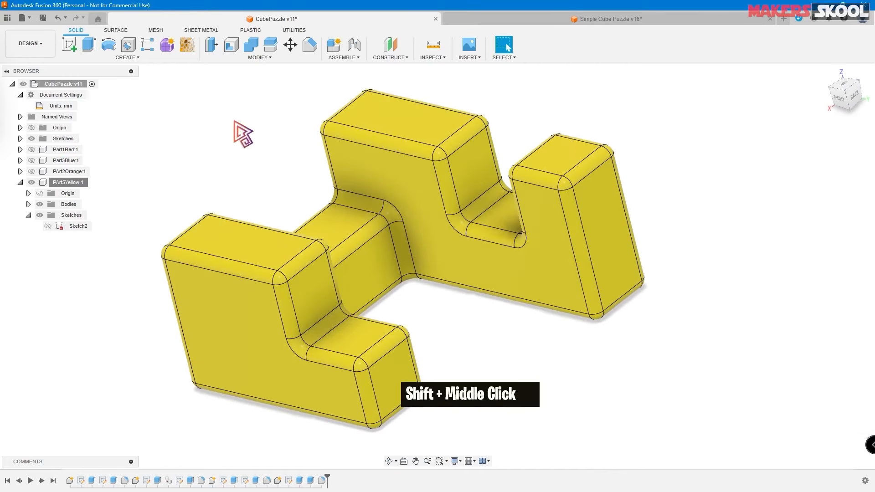
click(42, 18)
key(Return)
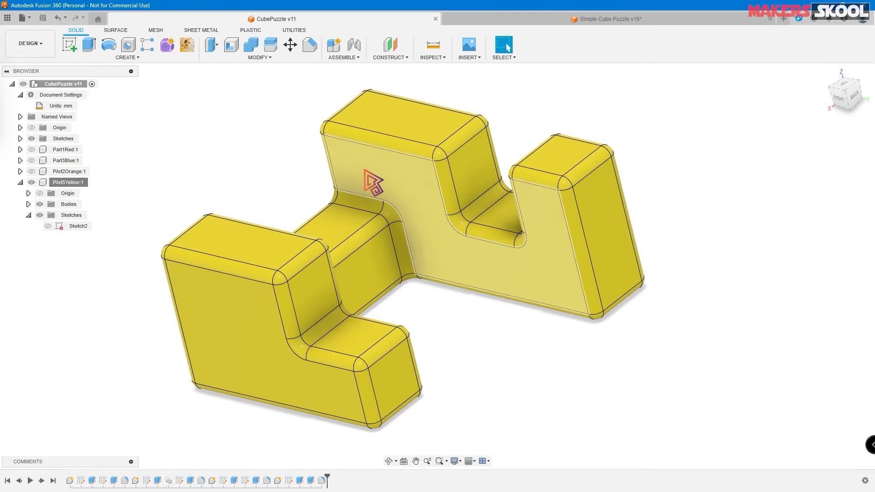
Step: Switch to the drawings and examine the Part4 white sheet's isometric, top and side views with their dimensions
key(alt+Tab)
scroll(676, 258, up, 1)
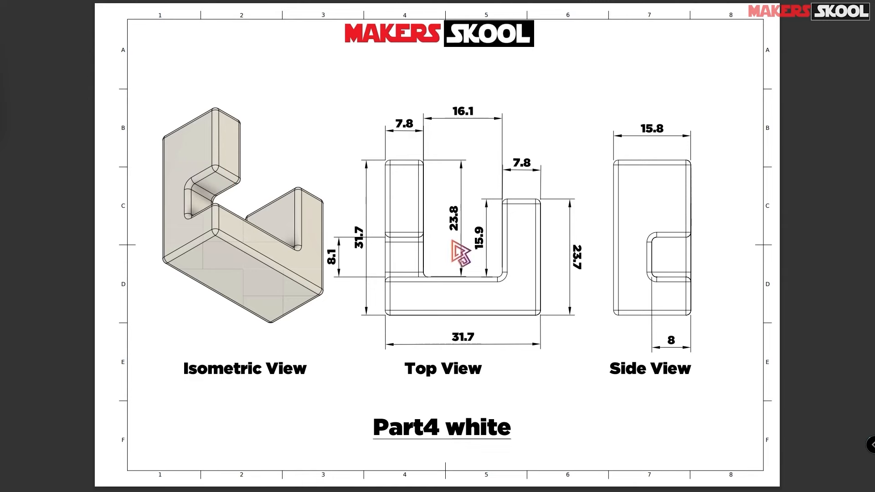
scroll(447, 237, down, 1)
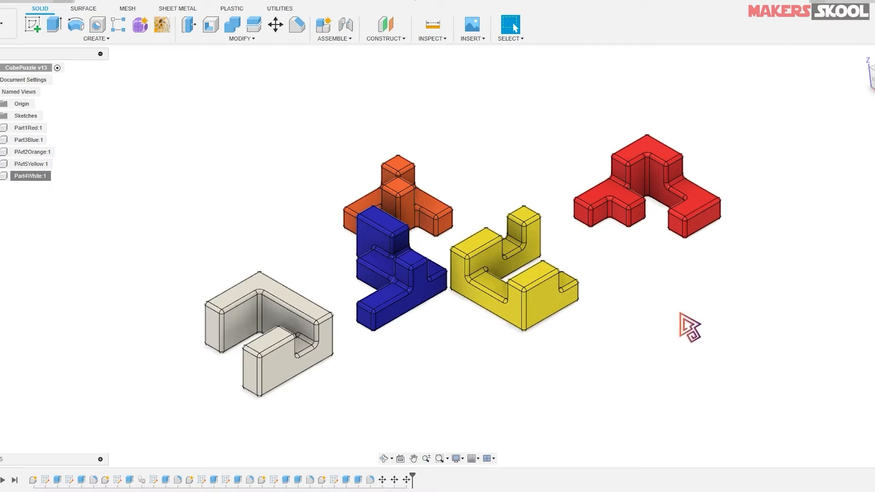
Step: Isolate the Part4White component in the CubePuzzle design and inspect its U-shape and notch from another angle
shift+middle_drag(687, 324, 668, 316)
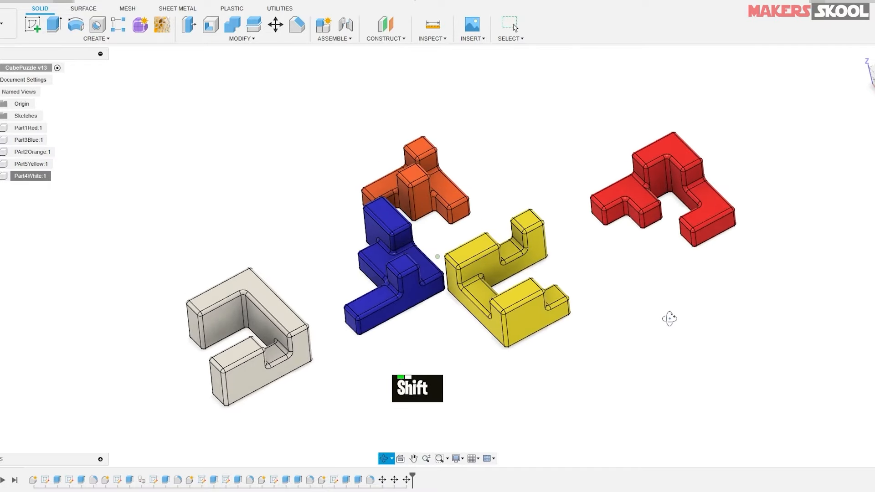
right_click(34, 180)
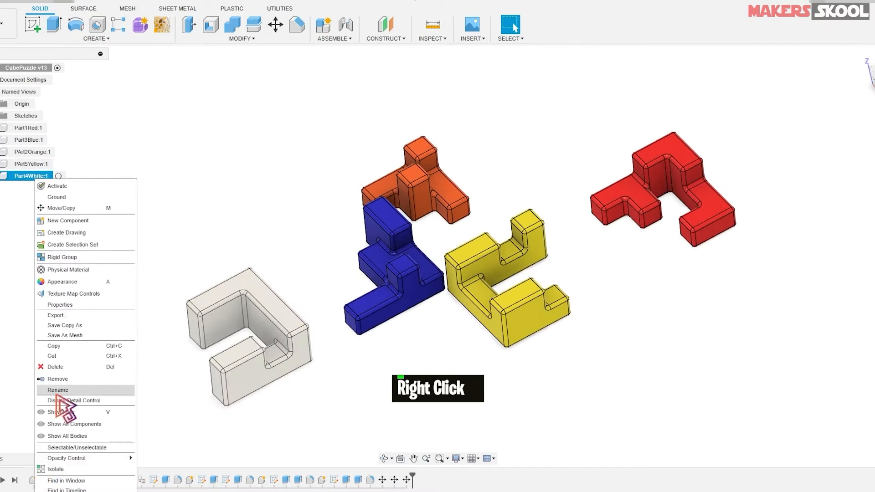
click(68, 474)
middle_drag(324, 314, 485, 238)
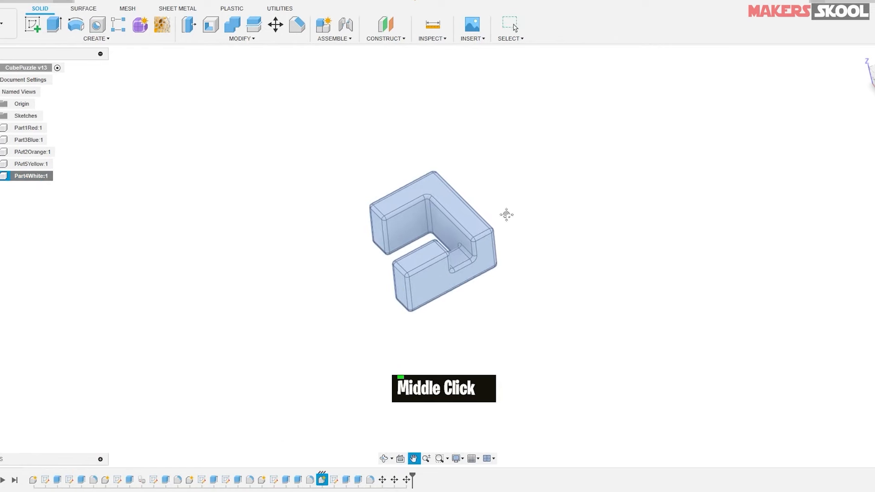
shift+middle_drag(552, 269, 502, 266)
scroll(492, 270, down, 3)
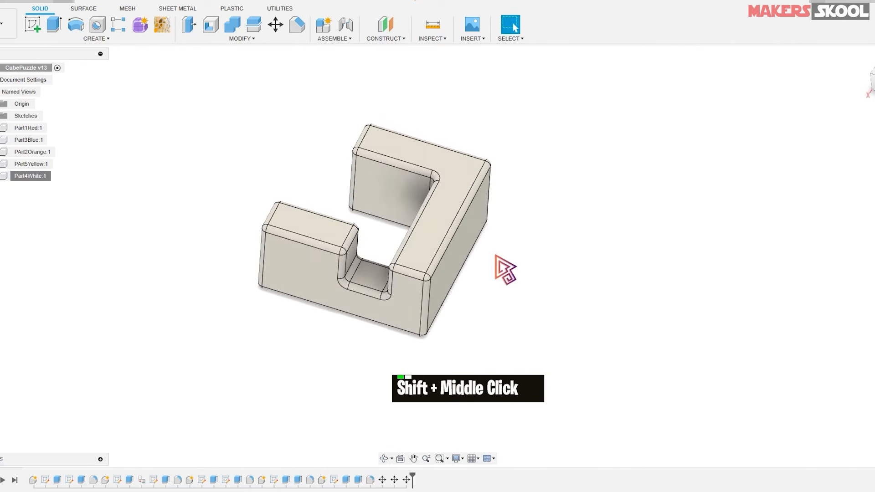